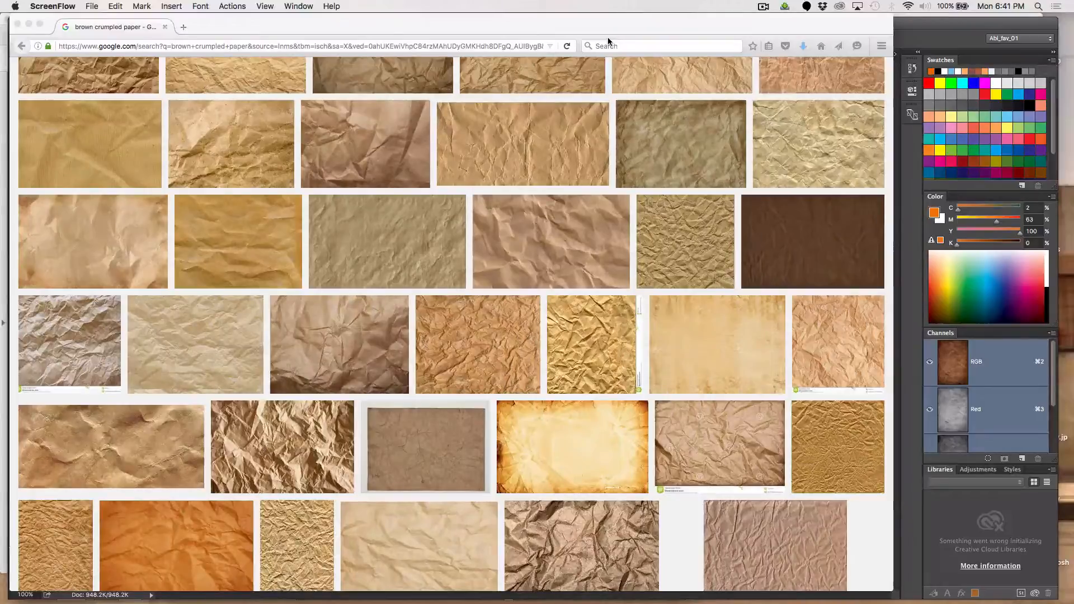
Step: Switch to Photoshop and bring the Untitled-2 document with the subway selfie to the front
key(super+Tab)
key(super+Tab)
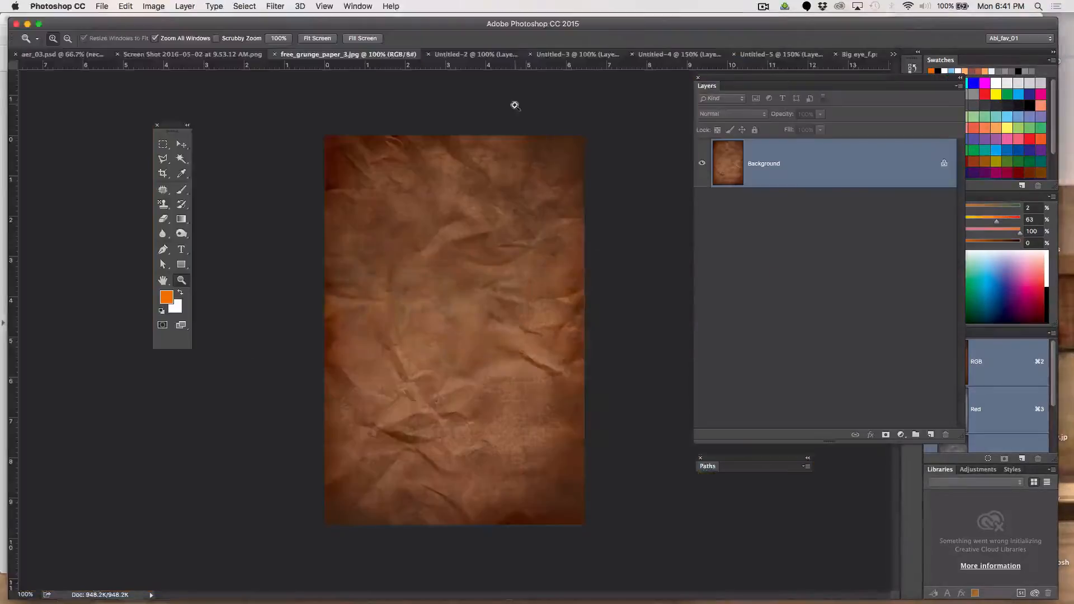
click(369, 7)
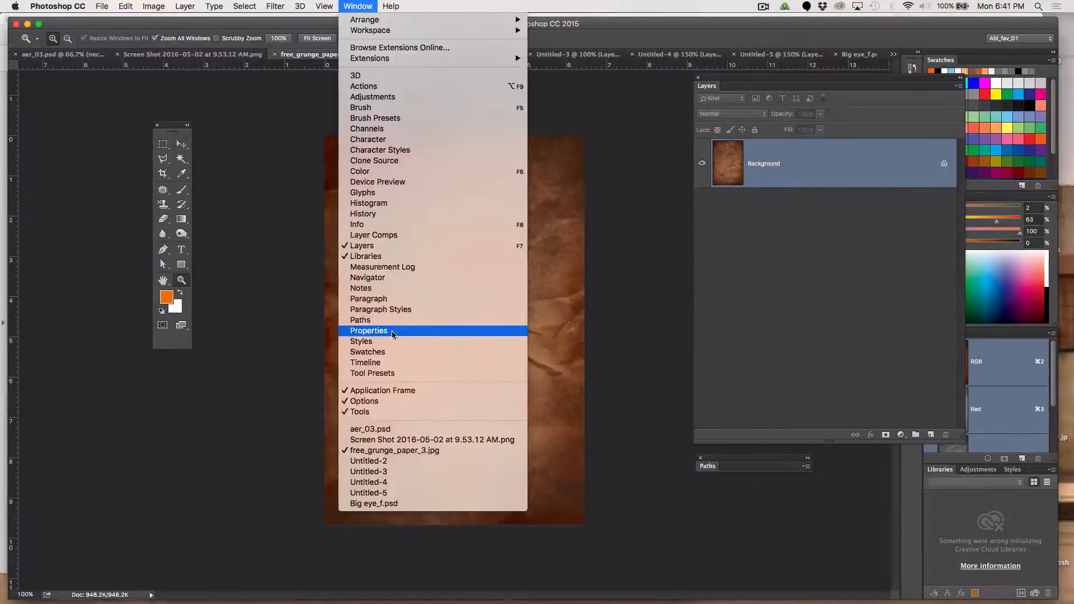
click(395, 462)
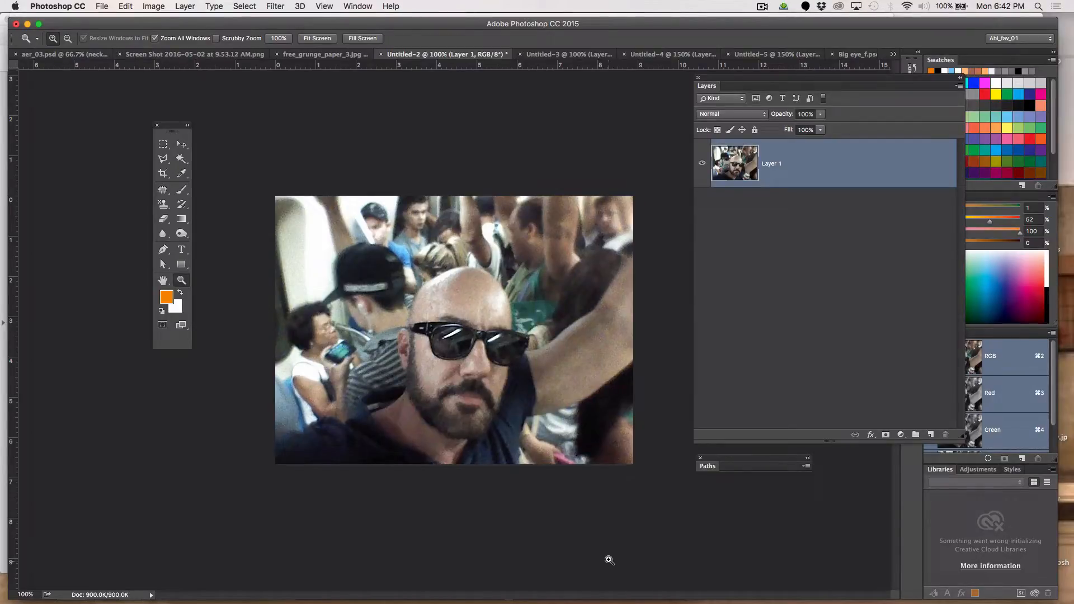
Step: Save the document to the Desktop as aaron_SP in Photoshop format with Maximize Compatibility on
click(102, 6)
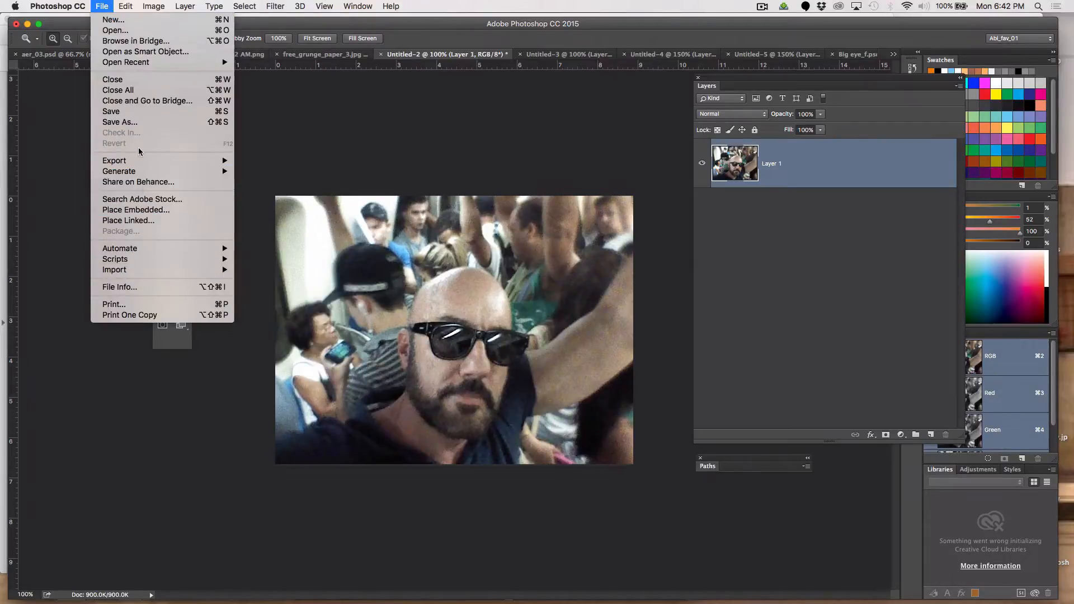
click(278, 178)
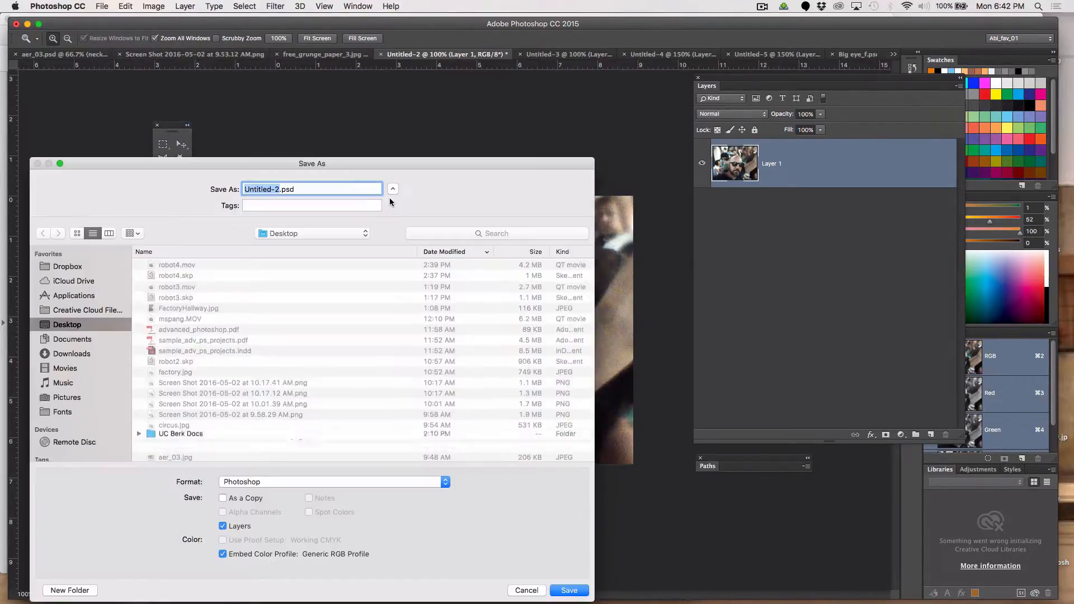
drag(210, 166, 267, 83)
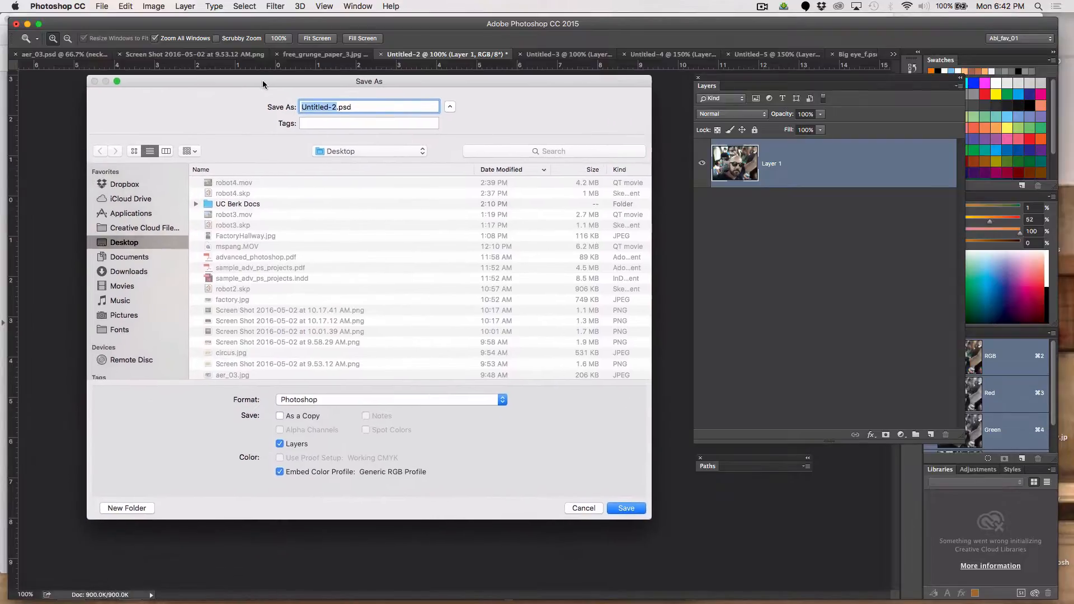
text(aaron_SP)
click(627, 508)
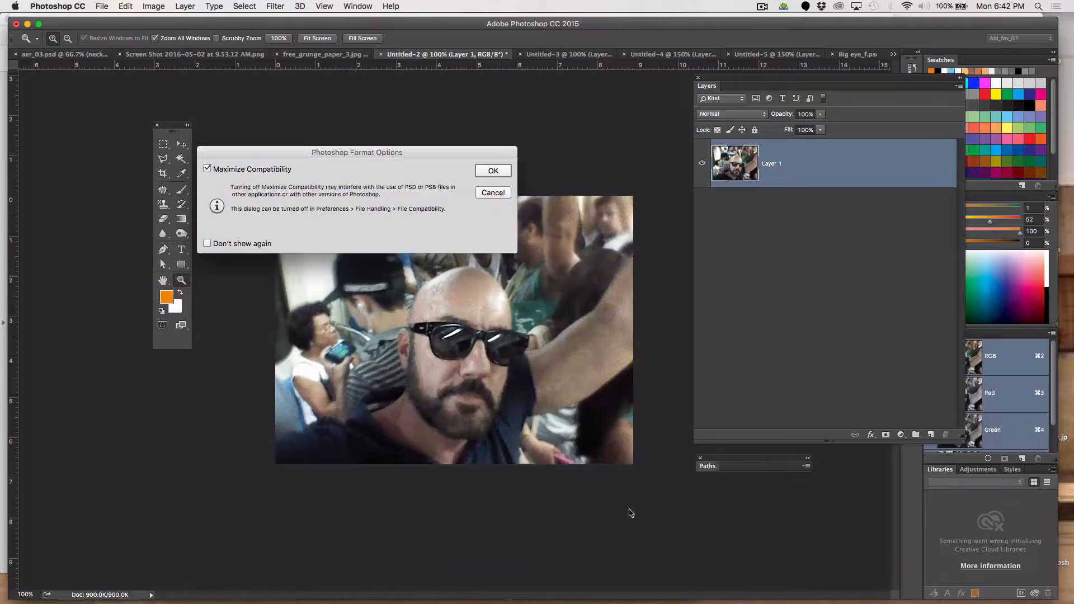
click(493, 170)
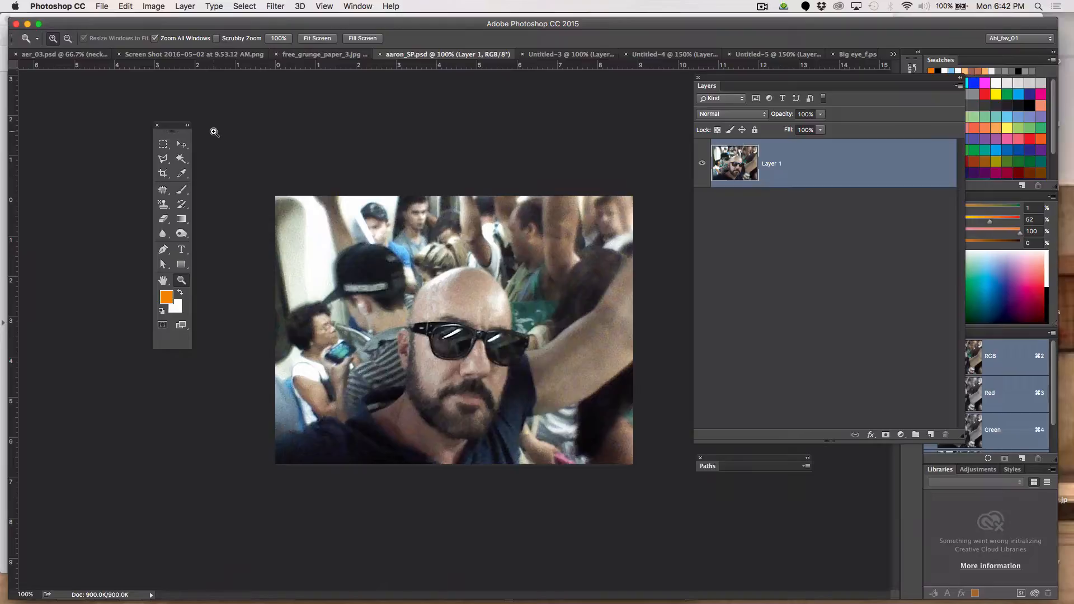
Step: In the Image Size settings, enter 200 percent for width and height and a resolution of 150 pixels/inch
click(158, 8)
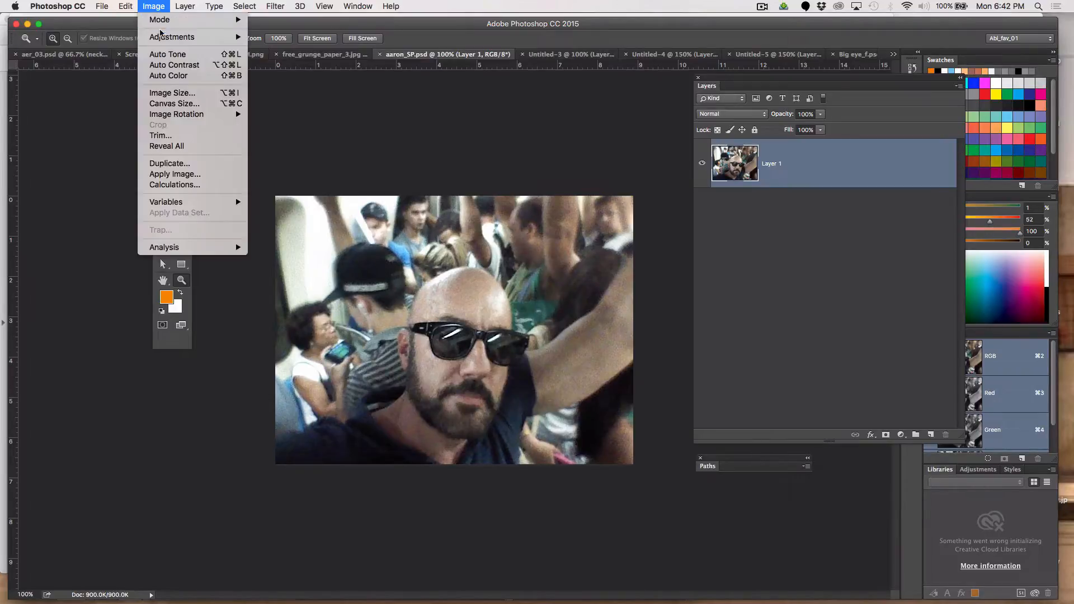
click(168, 92)
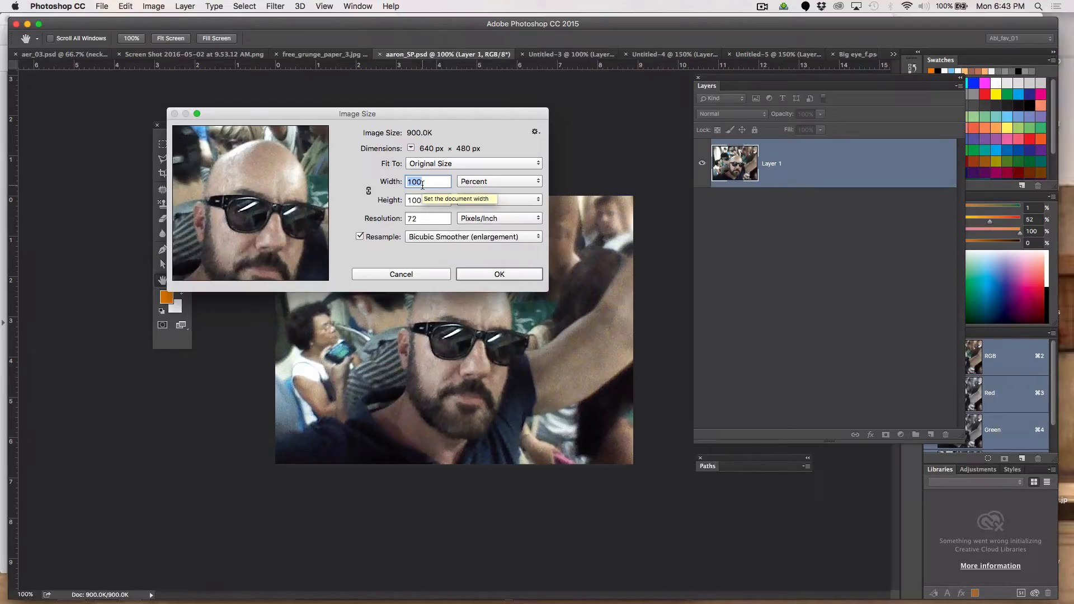
text(200)
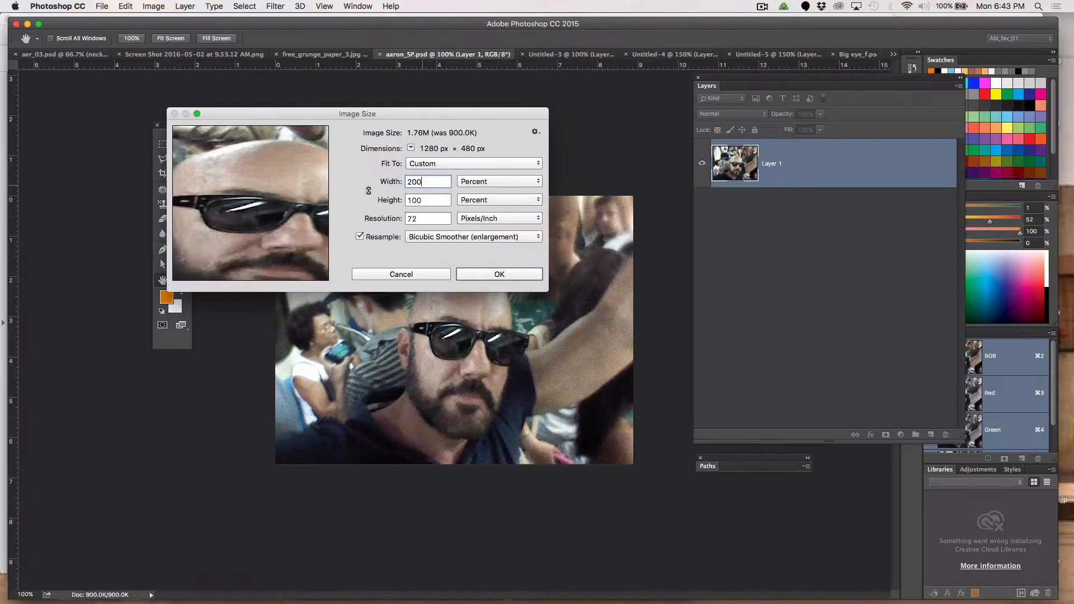
double_click(415, 201)
text(200)
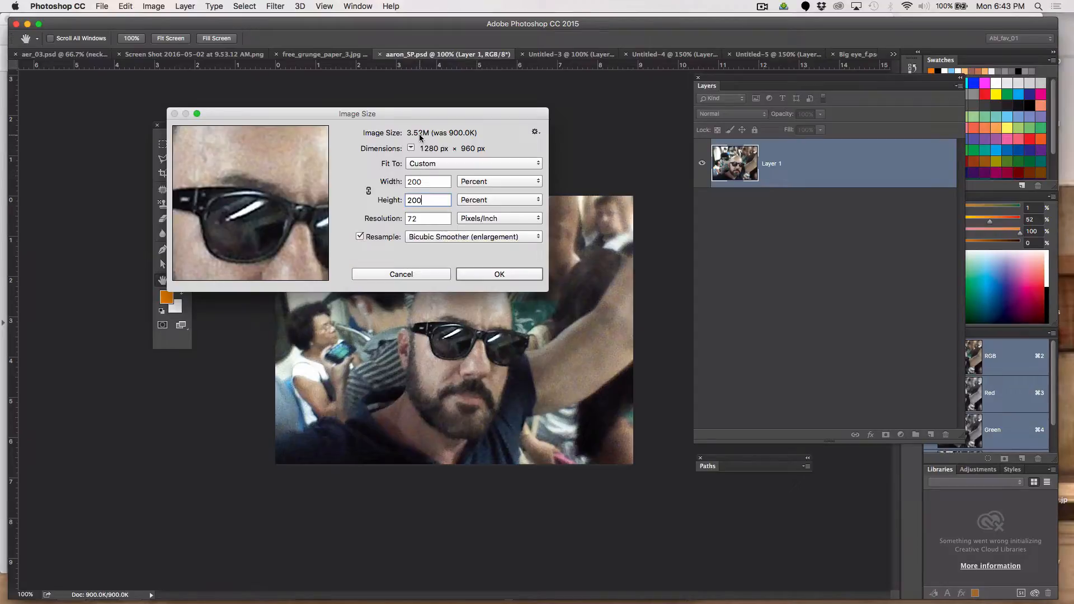
double_click(418, 219)
text(150)
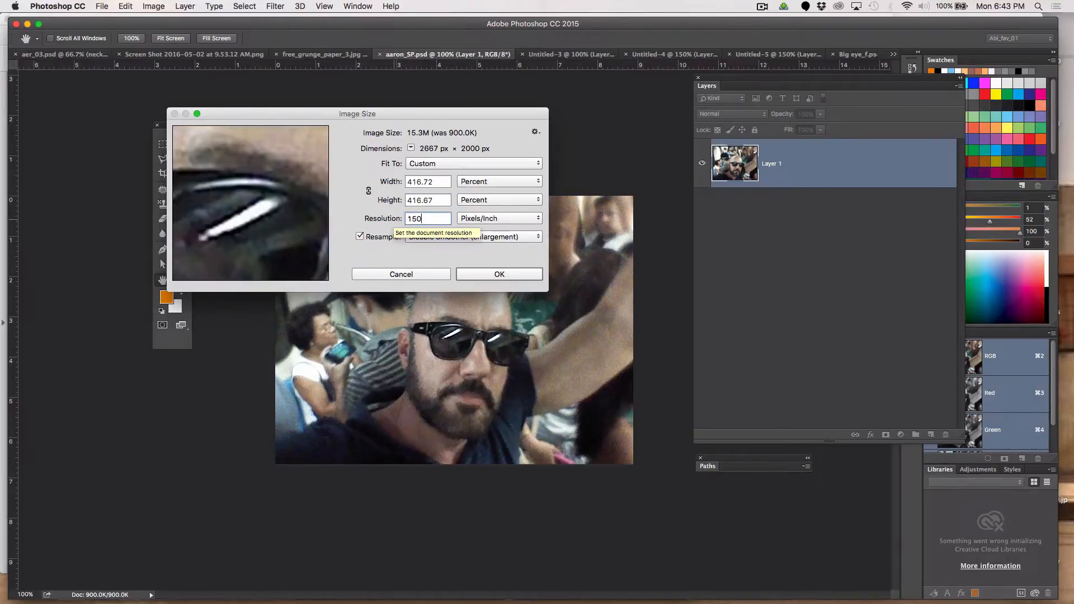
Step: Set width and height to 300 percent with Bicubic (smooth gradients) resampling and apply the new image size
double_click(437, 182)
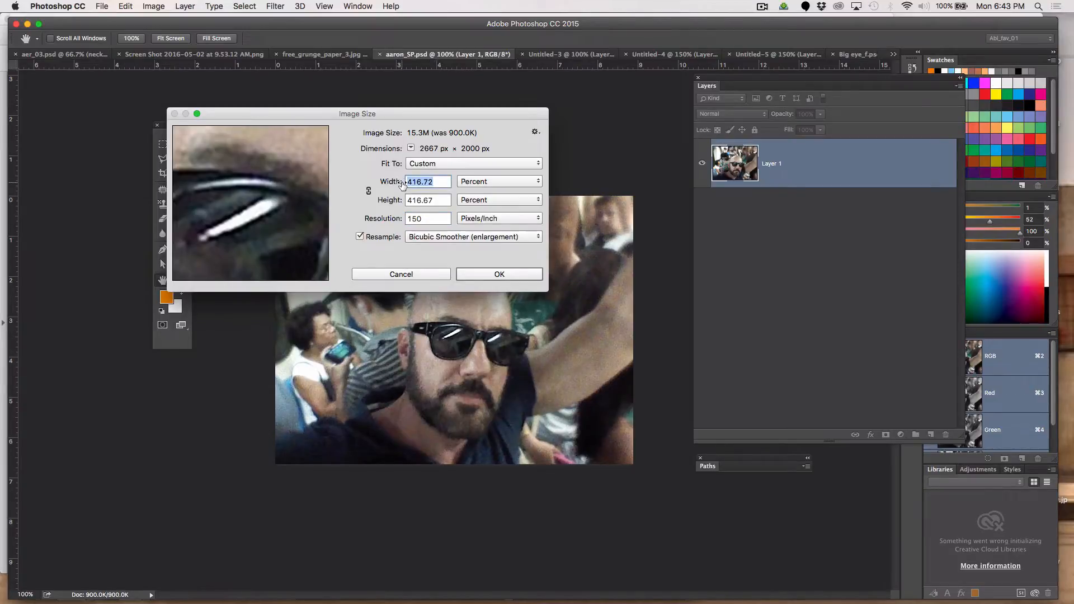
text(300)
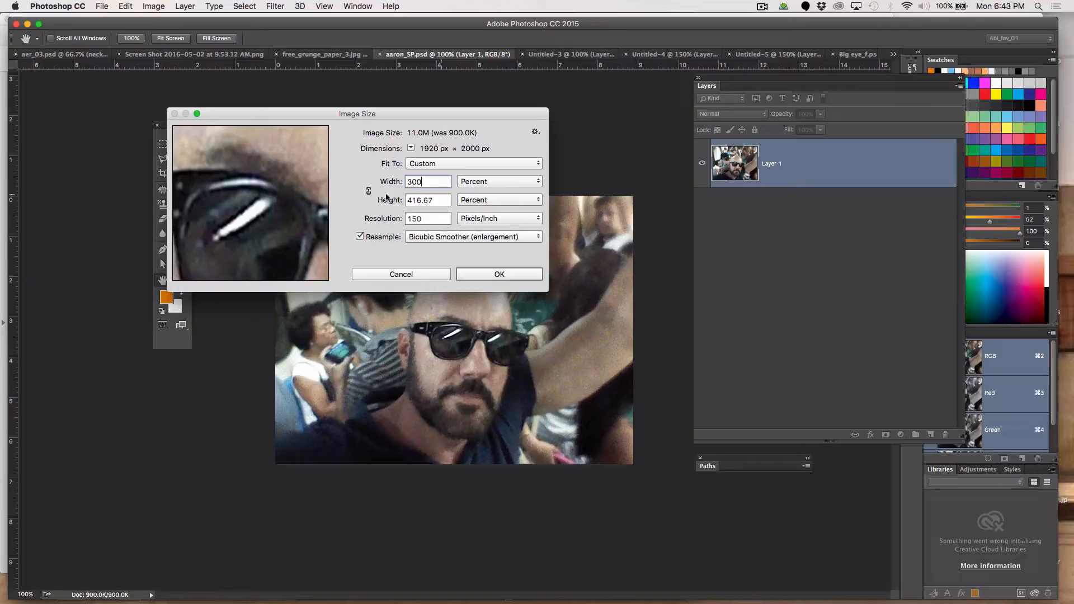
double_click(435, 201)
text(3)
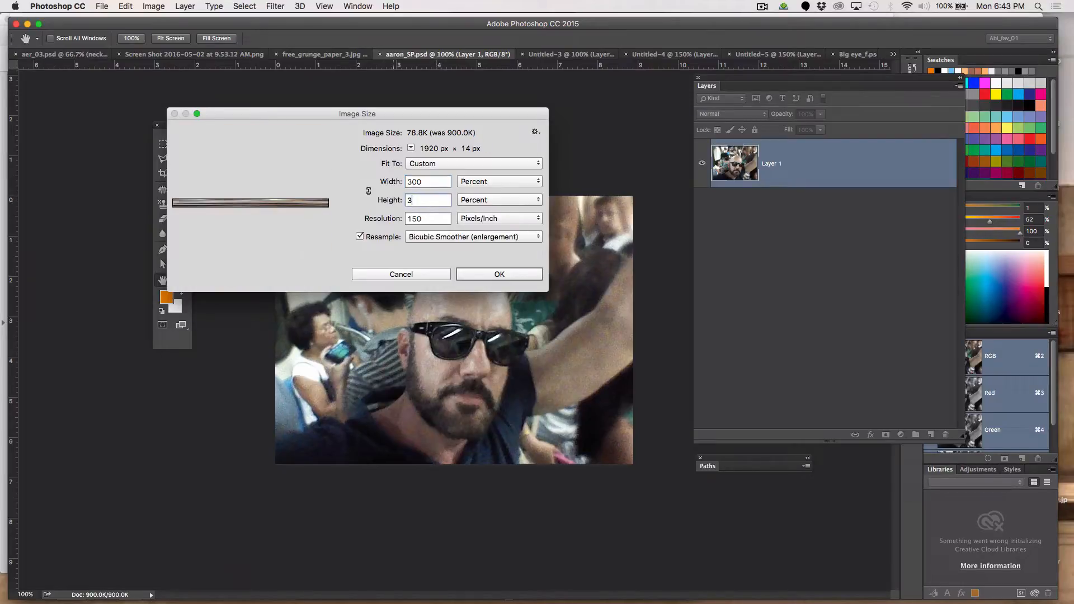
text(00)
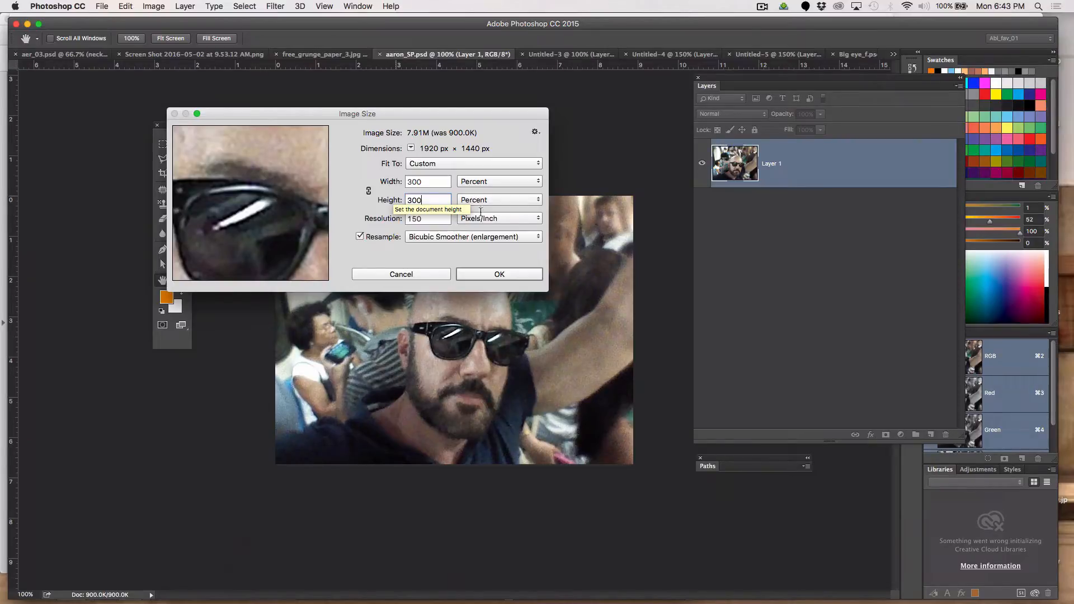
click(472, 238)
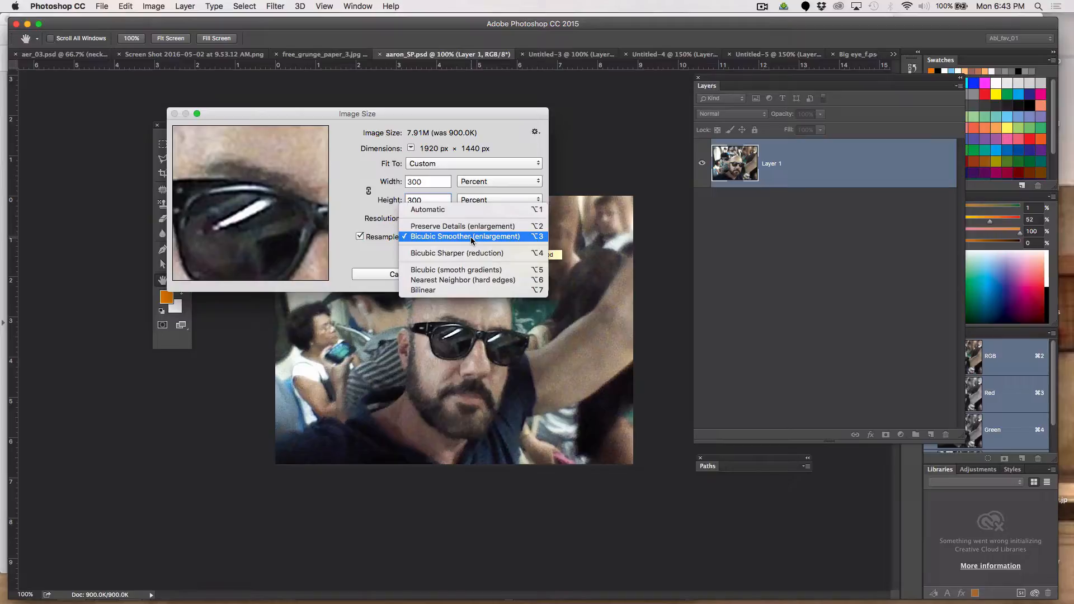
click(460, 270)
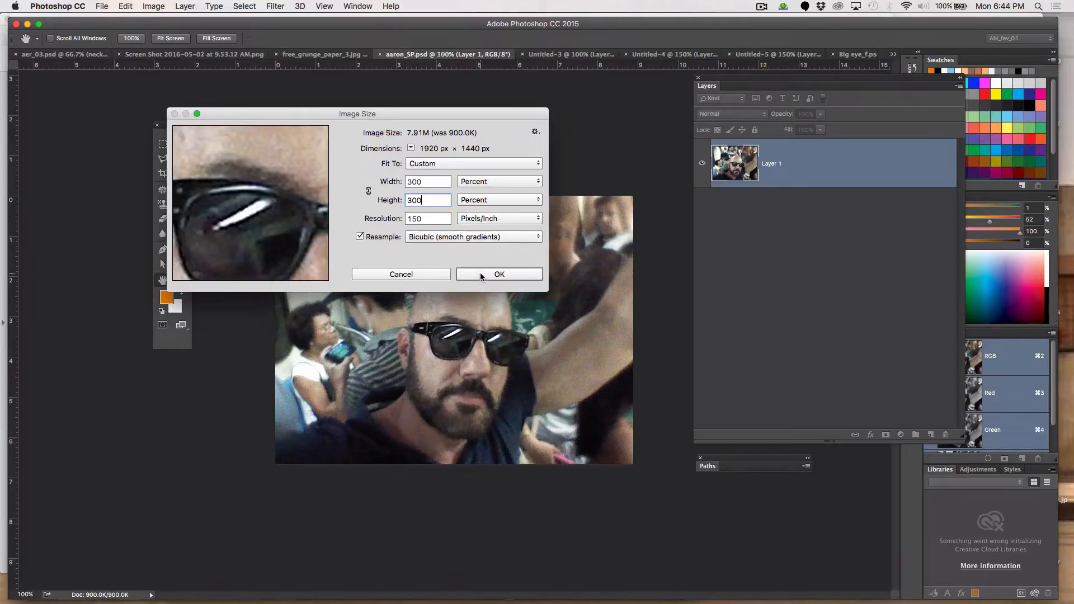
click(480, 274)
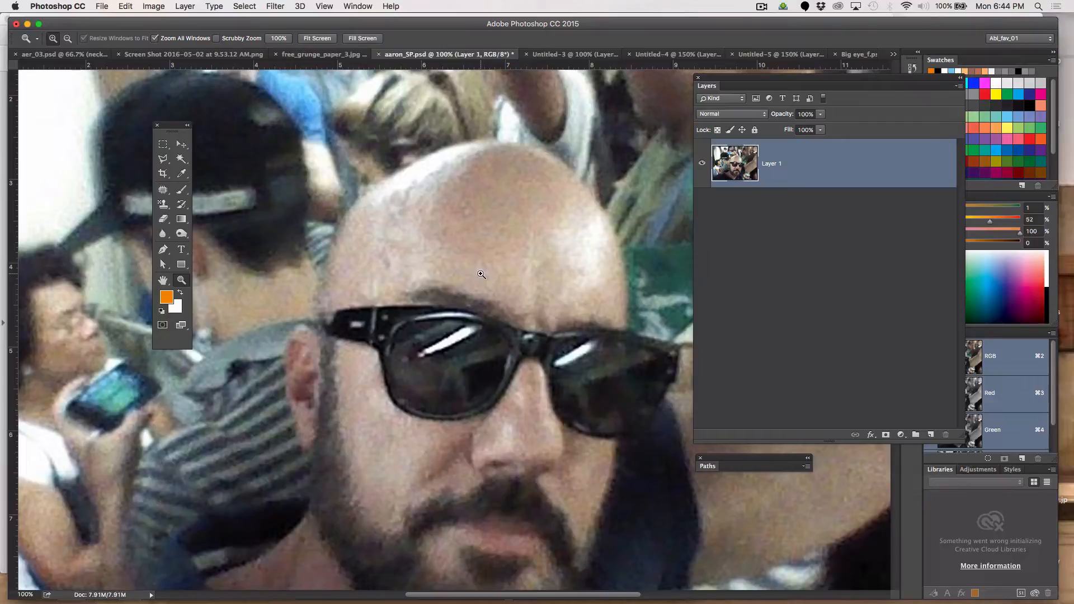
Step: Move the floating tools, Layers and Paths panels clear of the photo and save the document
key(super+minus)
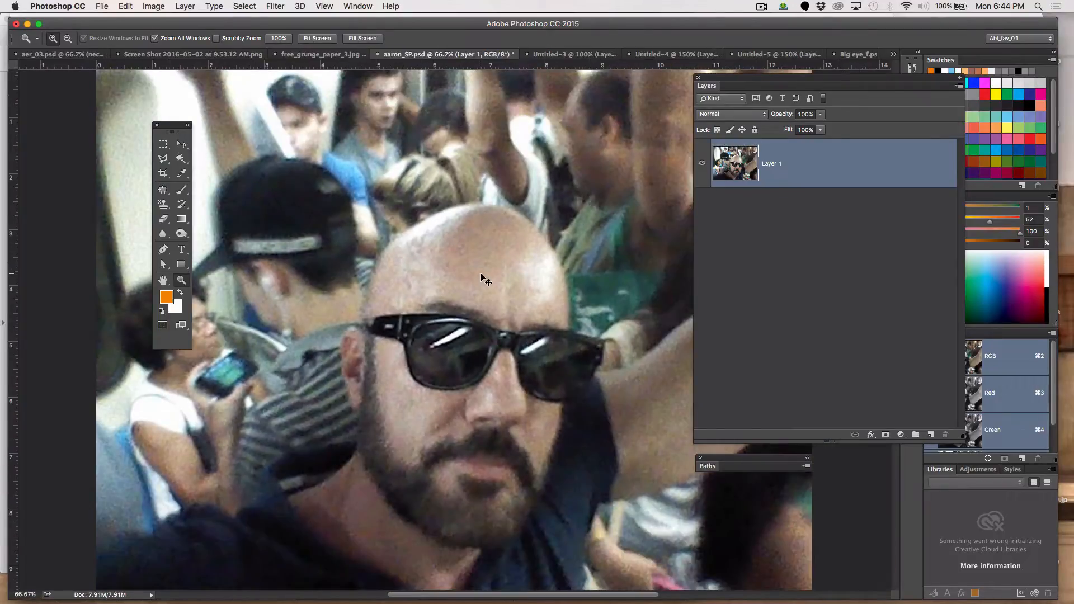
key(super+minus)
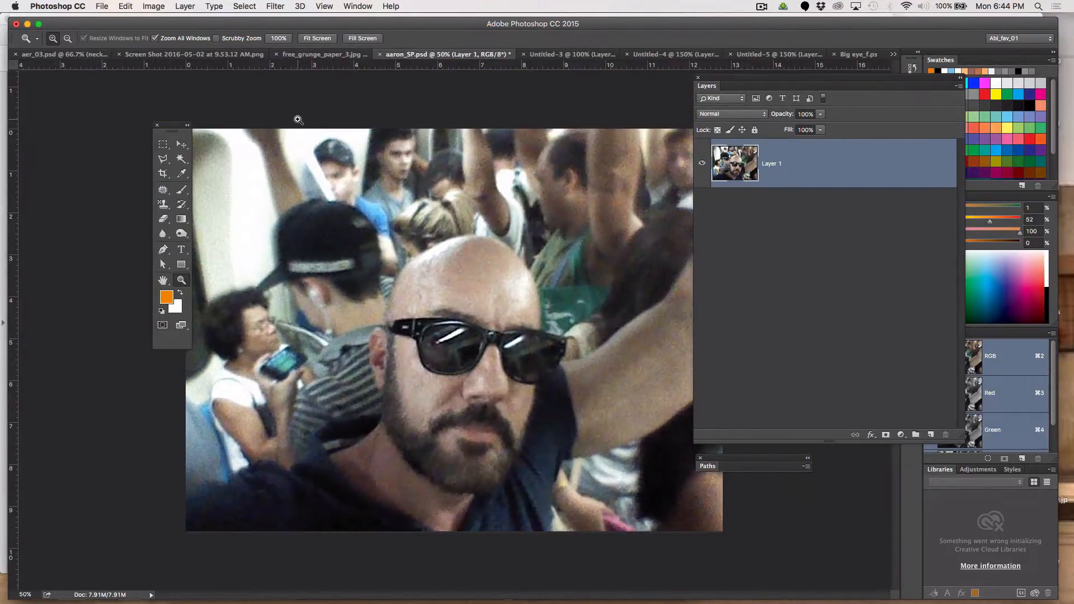
drag(174, 130, 109, 114)
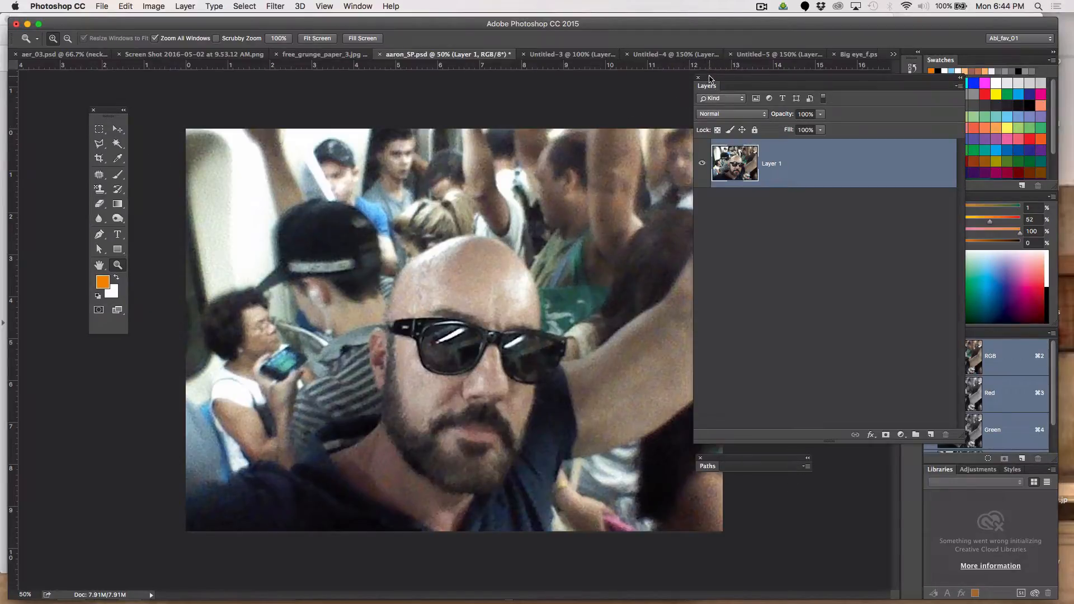
drag(725, 83, 826, 86)
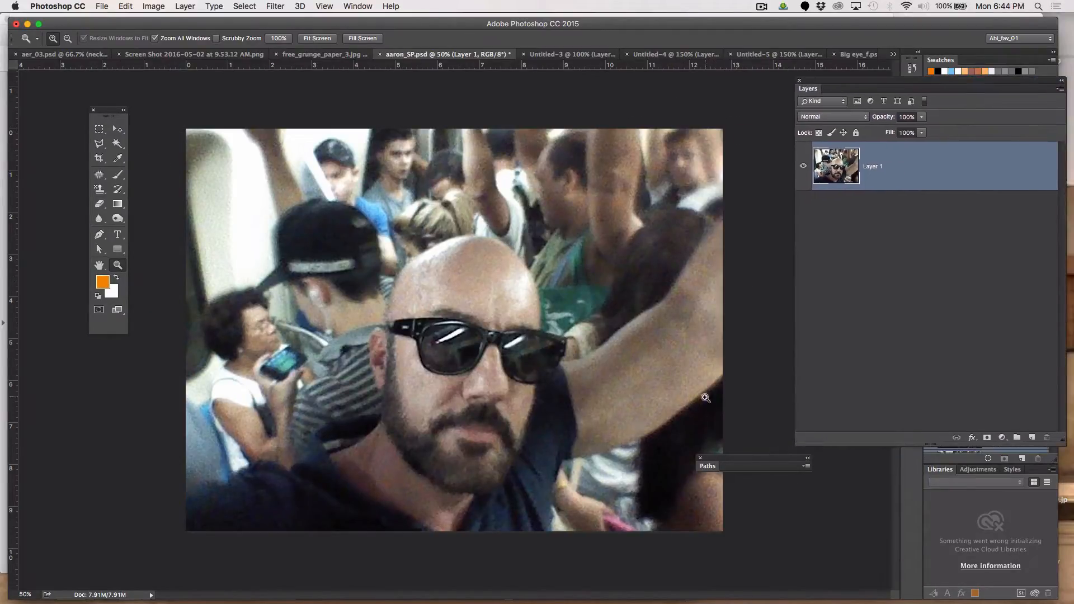
drag(719, 463, 789, 467)
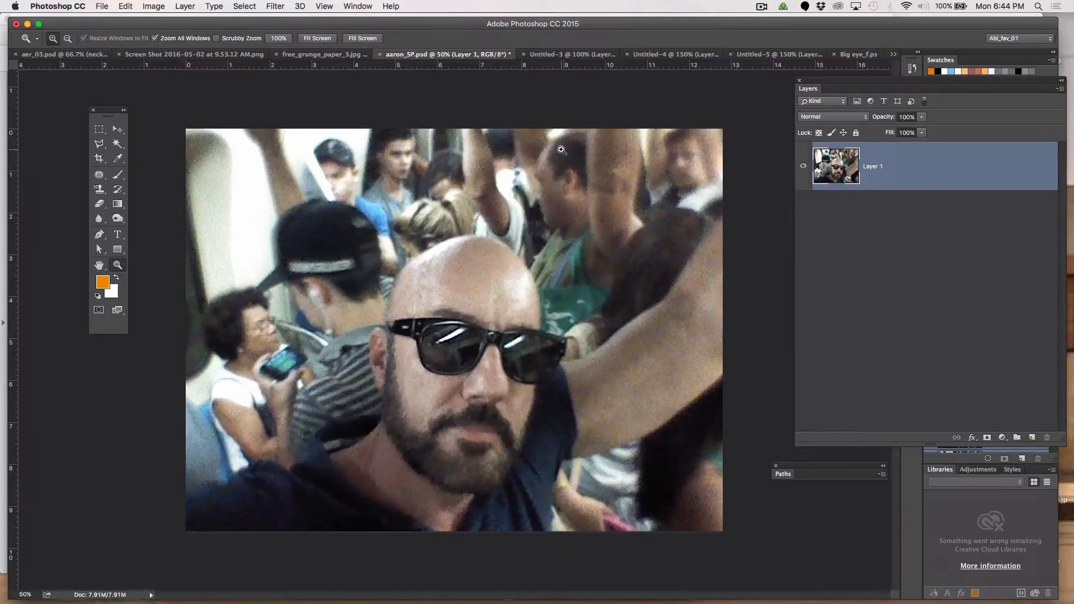
key(super+s)
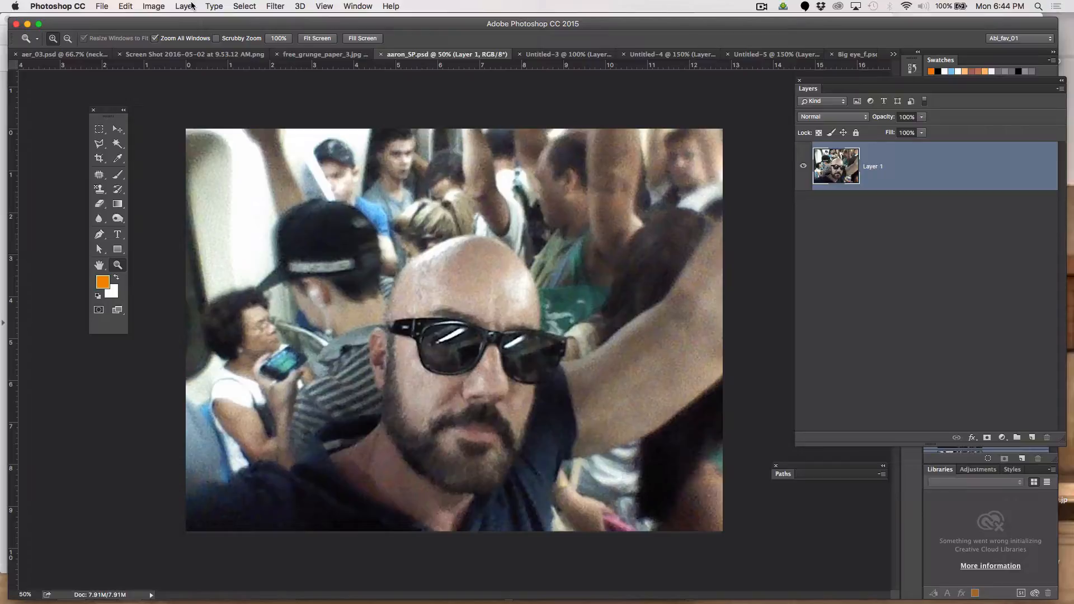
Step: Start a Black & White adjustment on Layer 1
click(151, 5)
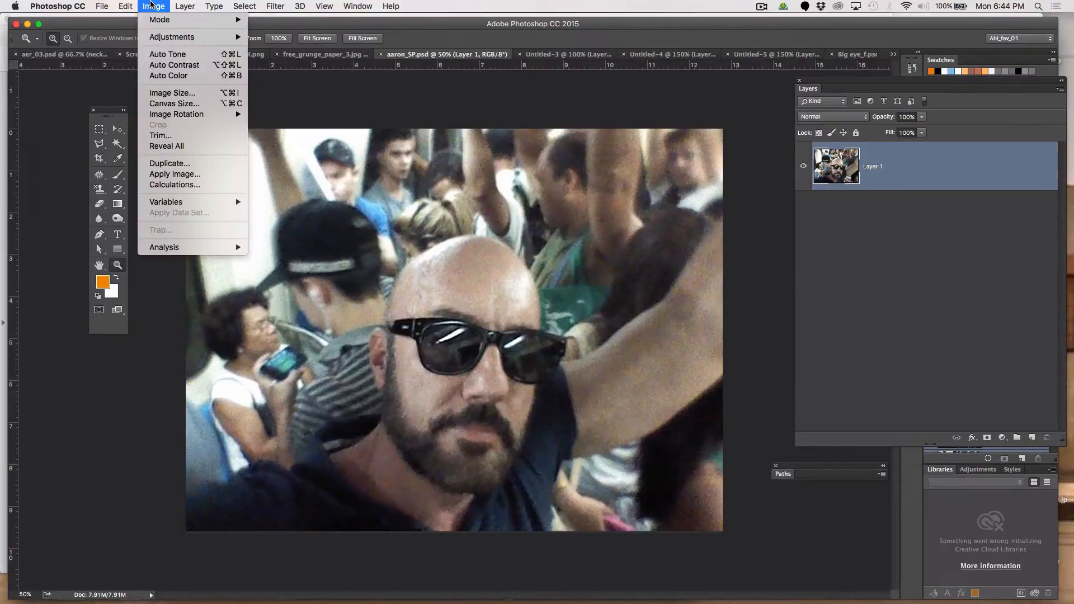
mouse_move(155, 41)
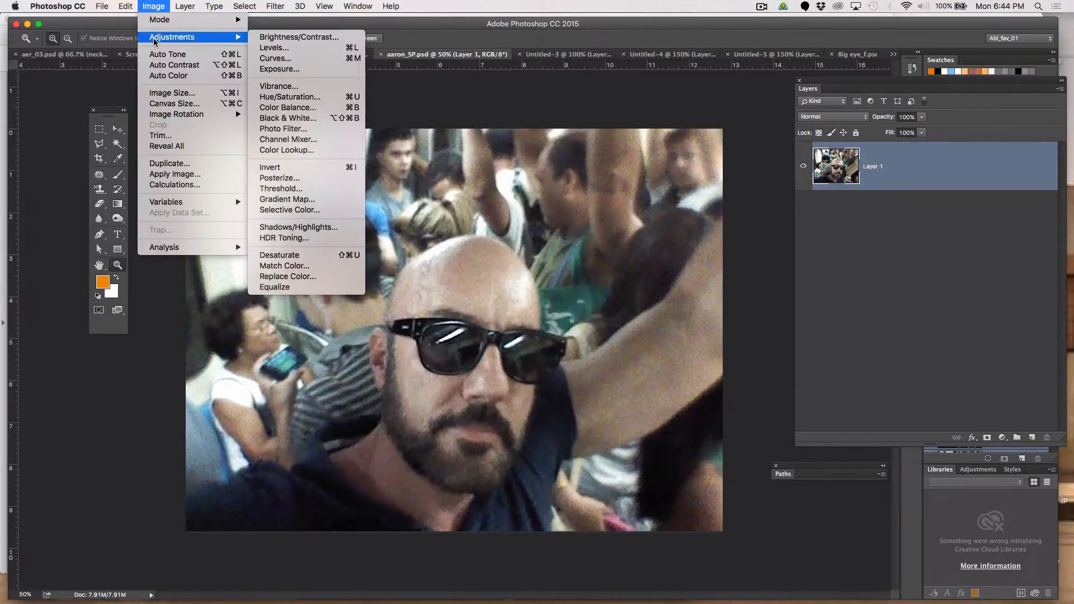
click(283, 119)
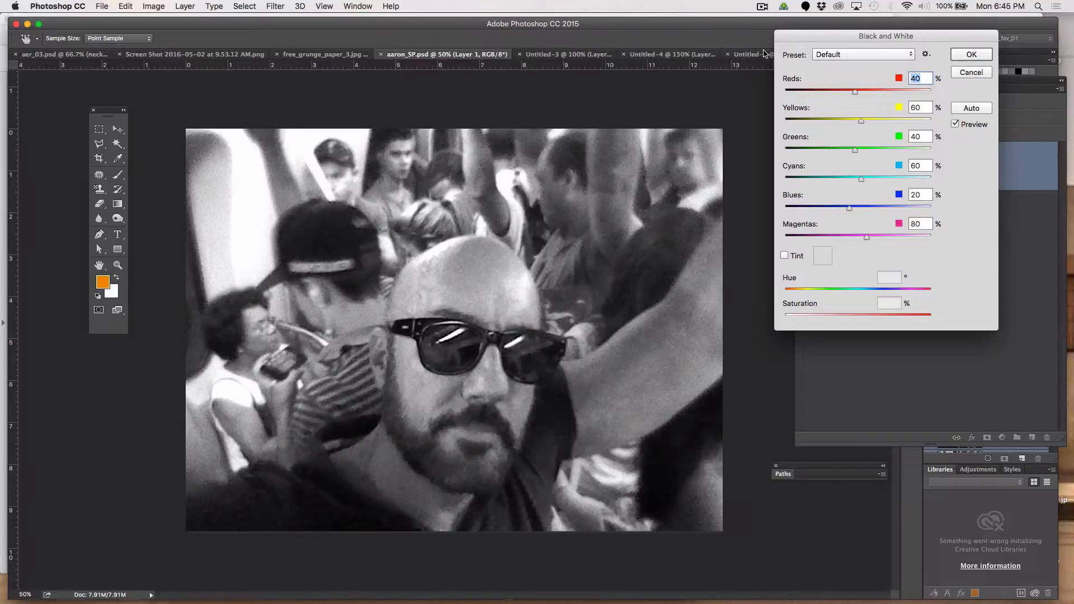
Step: Try the Blue Filter, Darker, Green Filter and Default presets in the Black and White settings, ending on Darker
click(829, 56)
click(833, 74)
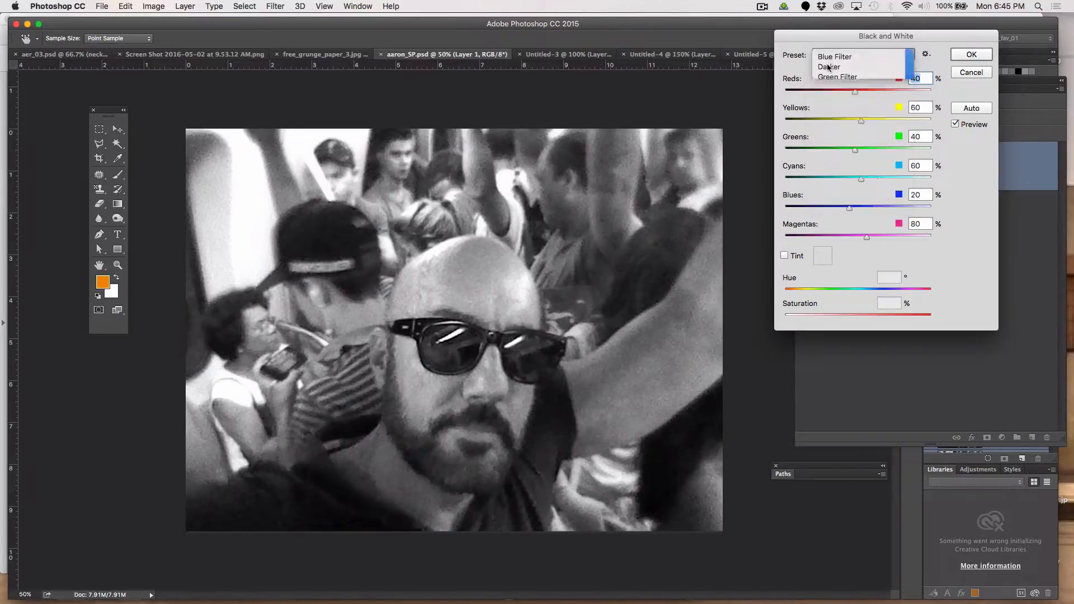
click(817, 54)
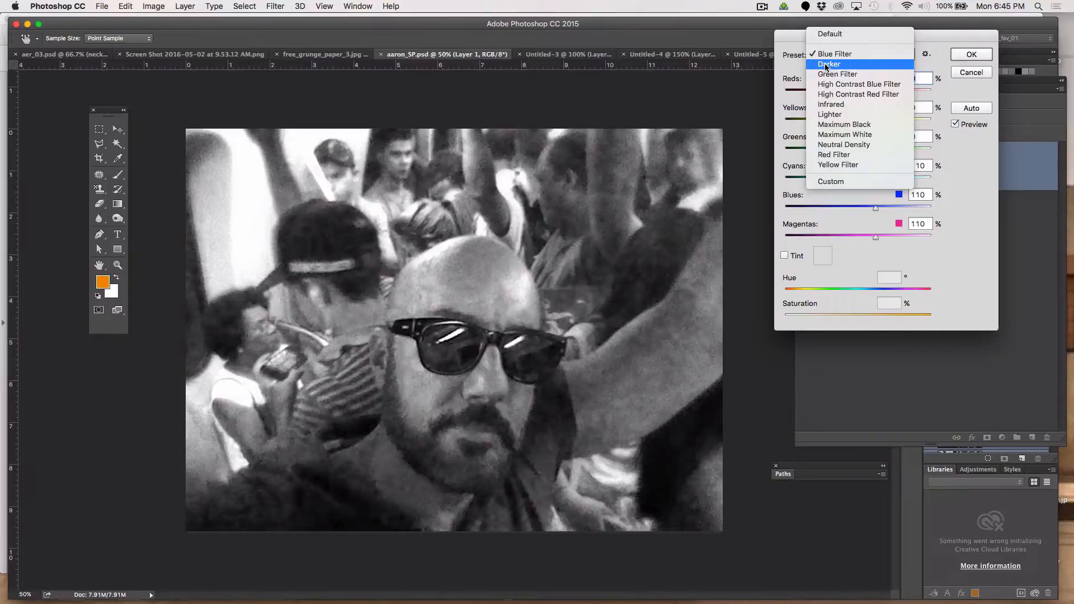
click(825, 63)
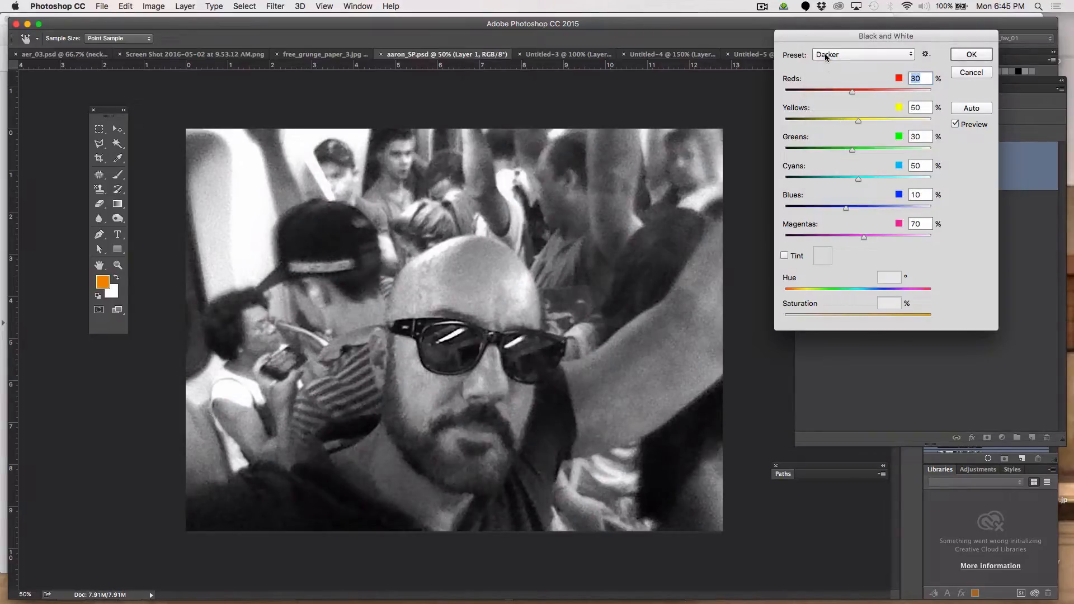
click(825, 52)
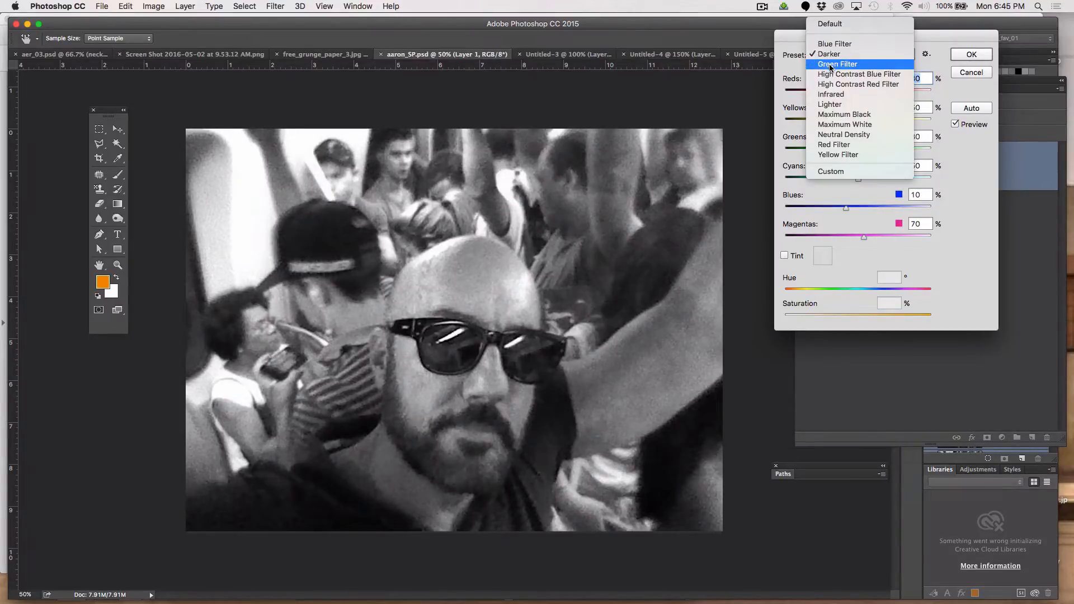
click(827, 65)
click(824, 54)
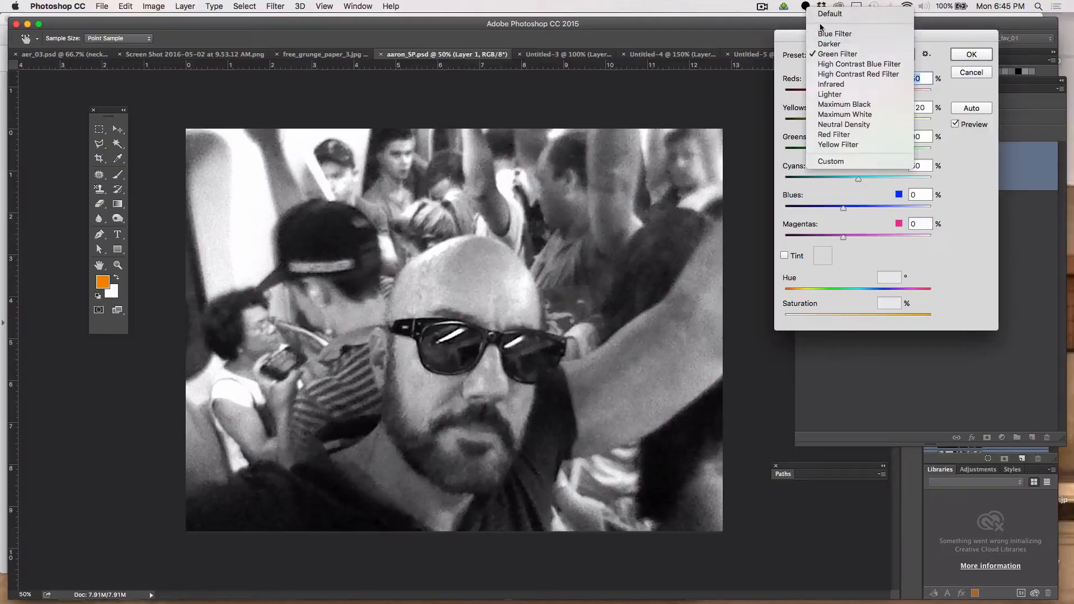
click(821, 19)
click(824, 55)
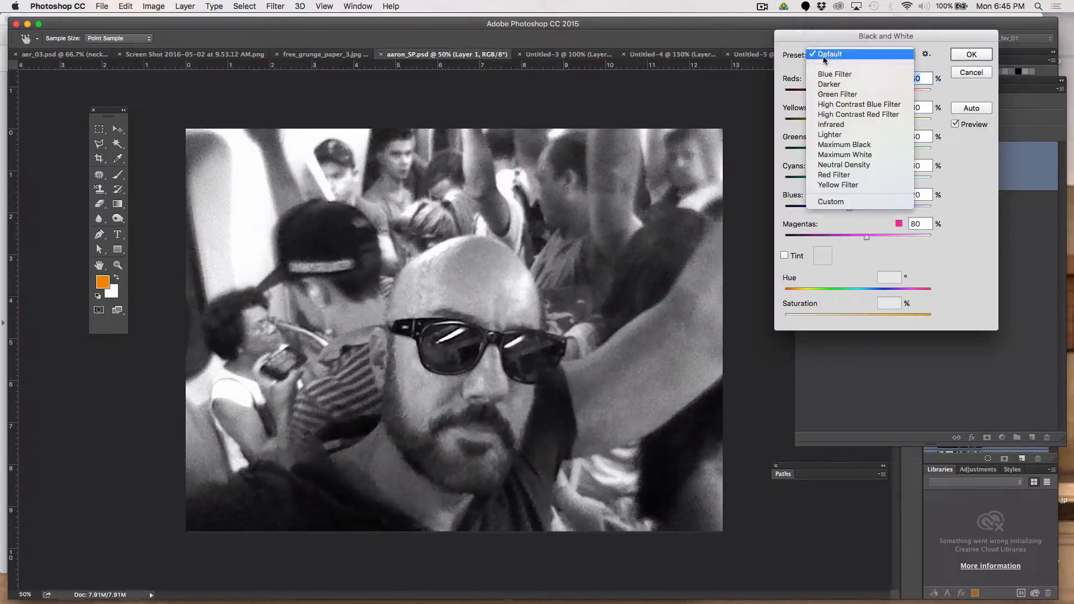
click(827, 85)
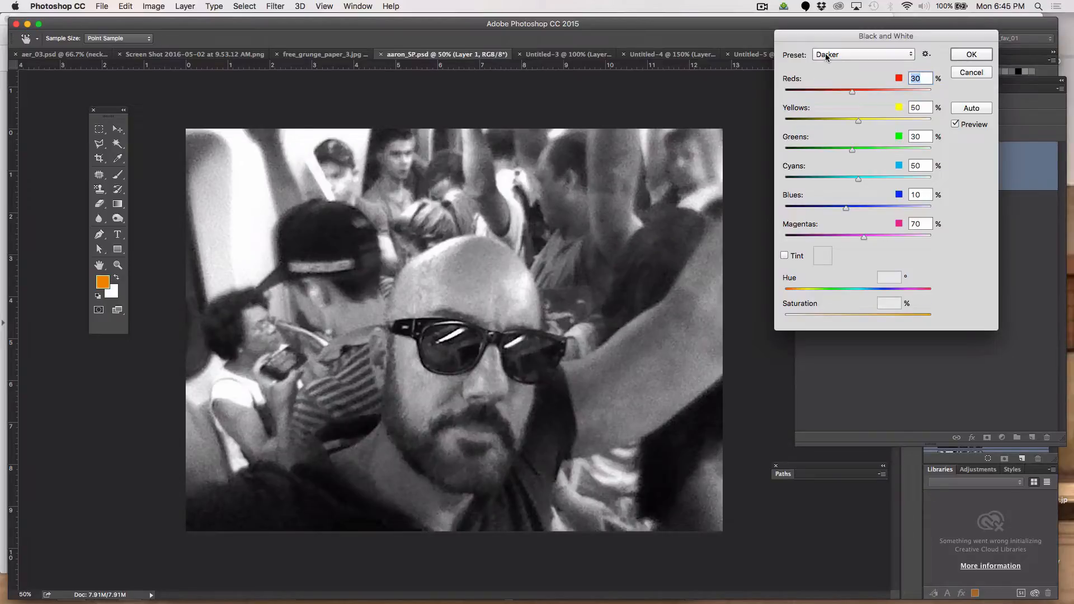
Step: Try the Neutral Density and Maximum Black presets, and cancel the Black and White adjustment
click(826, 55)
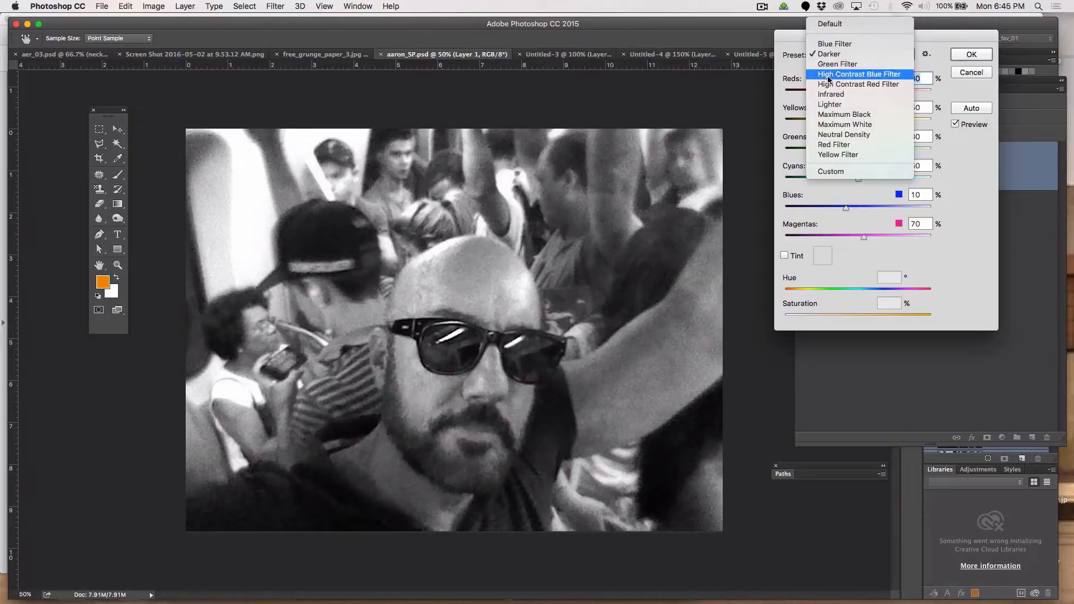
click(841, 135)
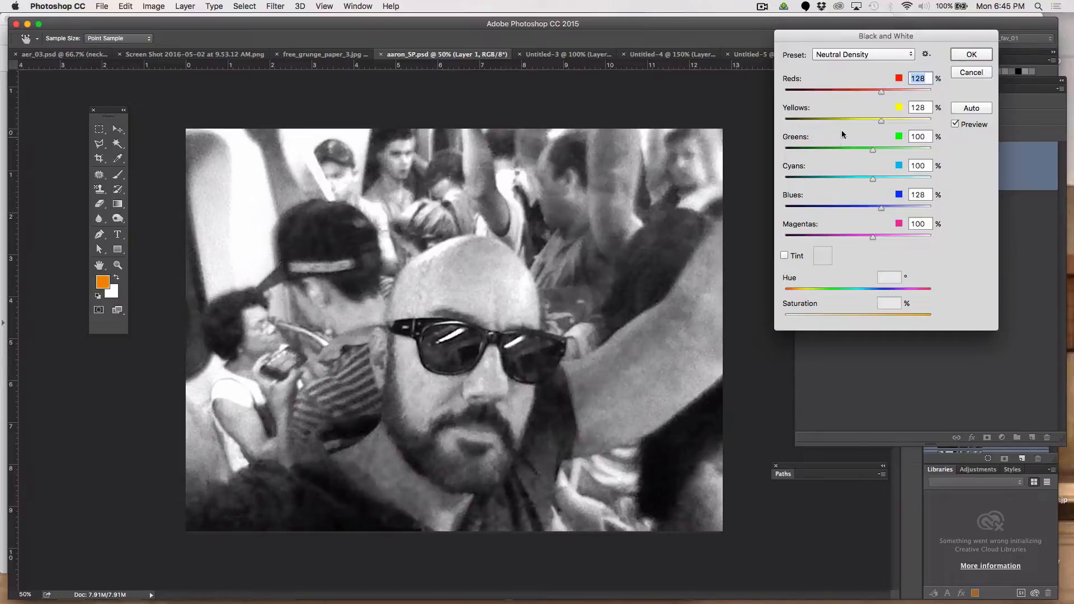
click(826, 55)
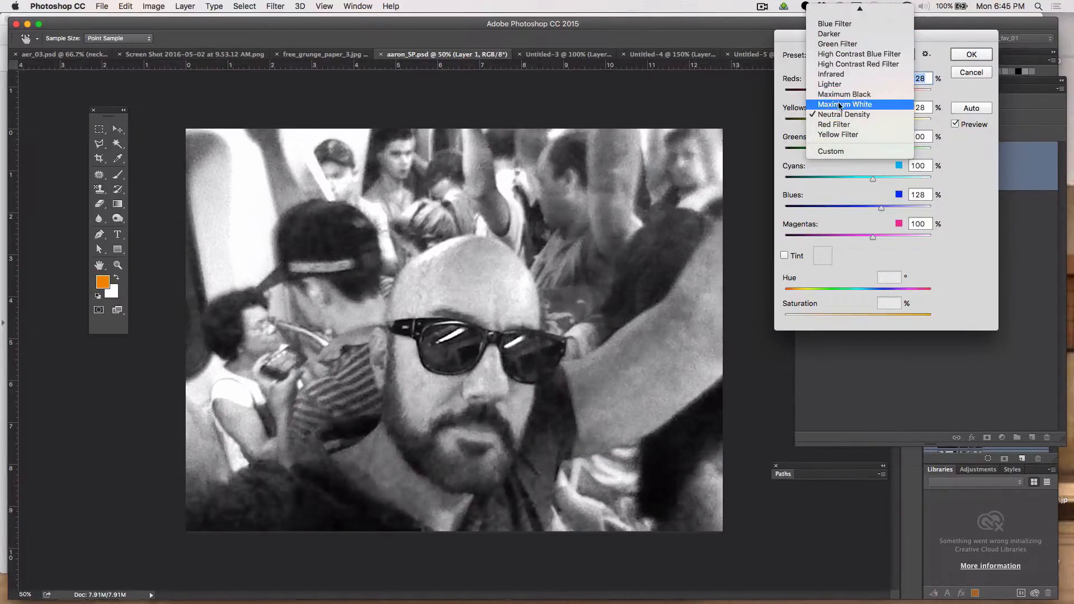
click(839, 96)
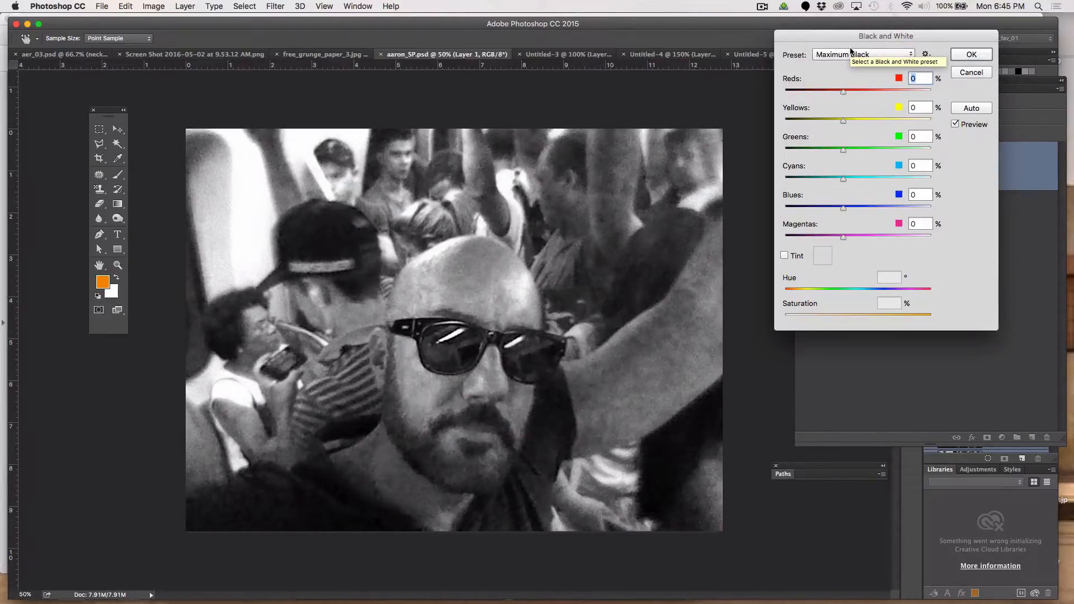
click(968, 73)
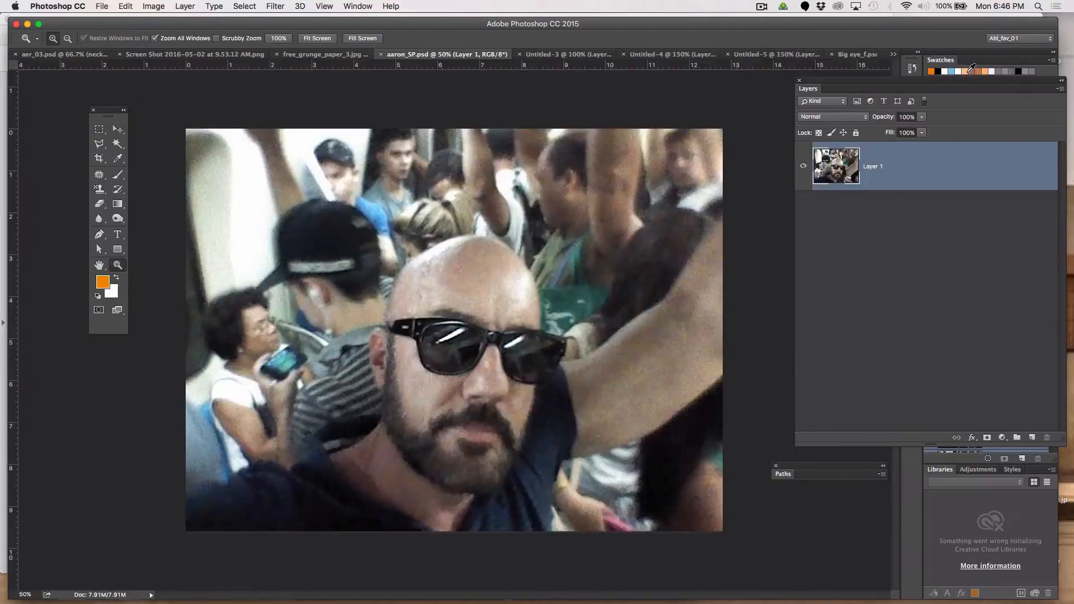
Step: Duplicate Layer 1 and start a Black & White adjustment on the copy with the Maximum Black preset
drag(918, 171, 1033, 437)
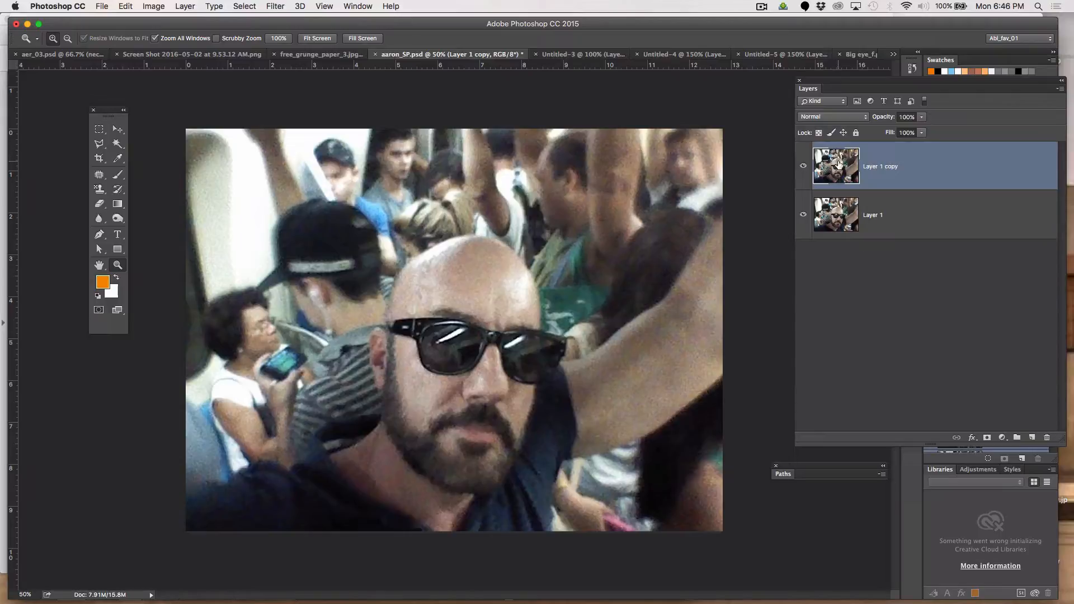
click(168, 7)
mouse_move(159, 37)
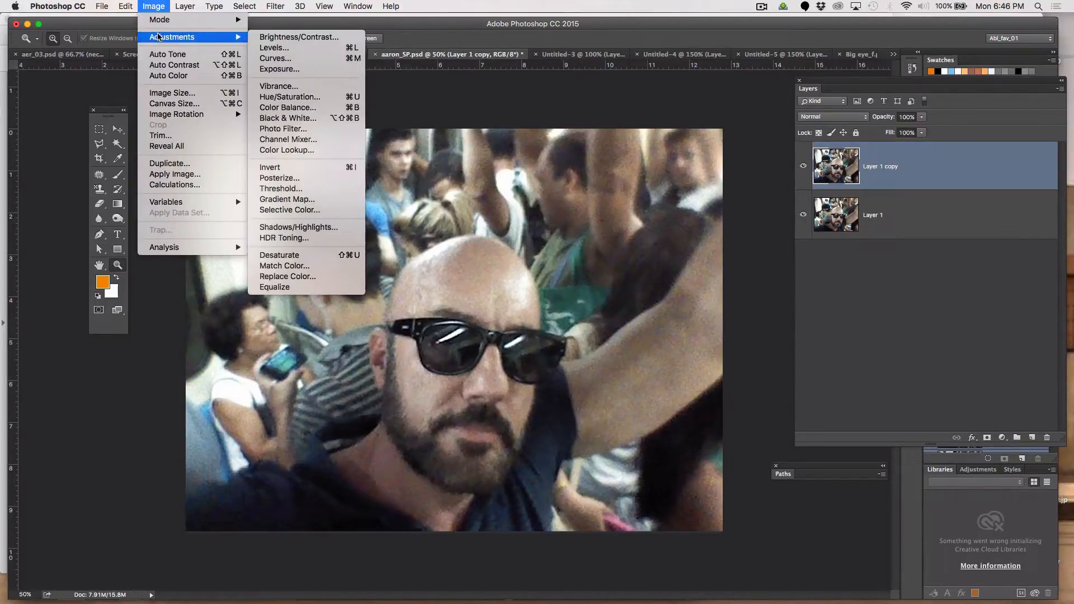
click(288, 119)
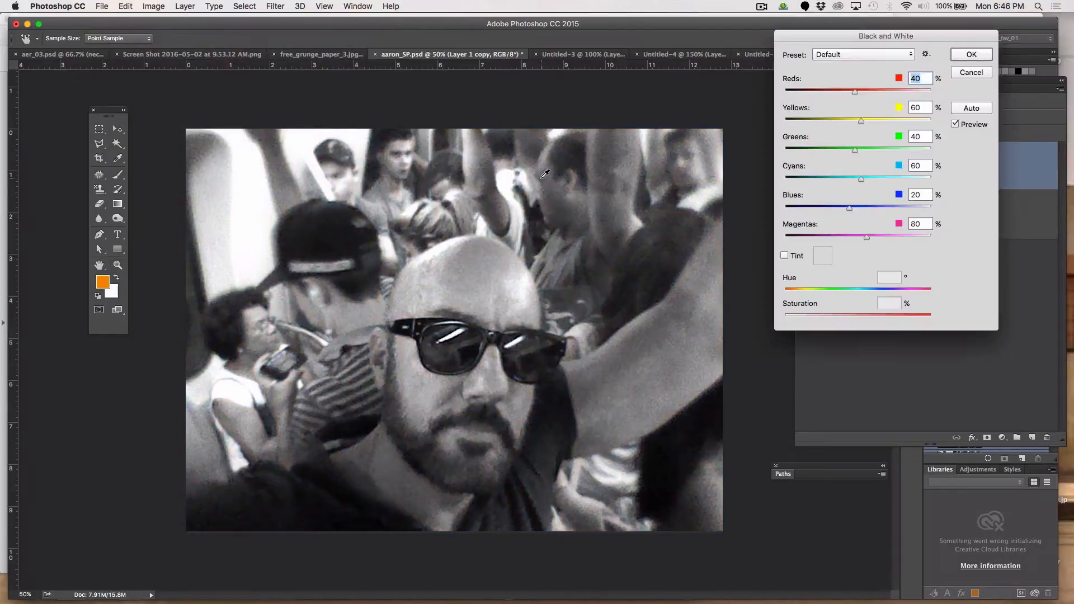
click(831, 57)
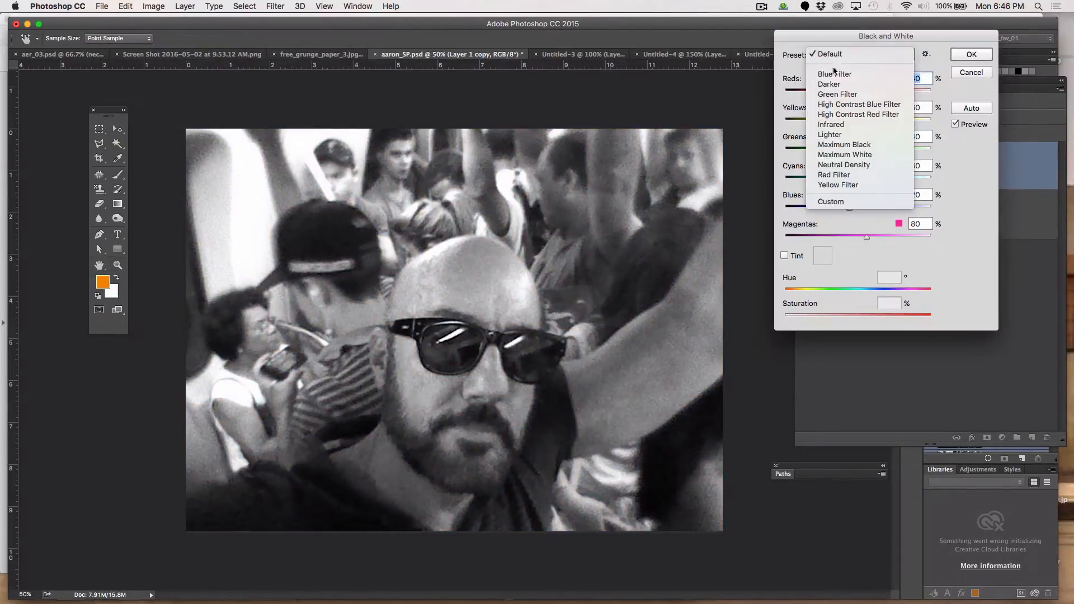
click(847, 145)
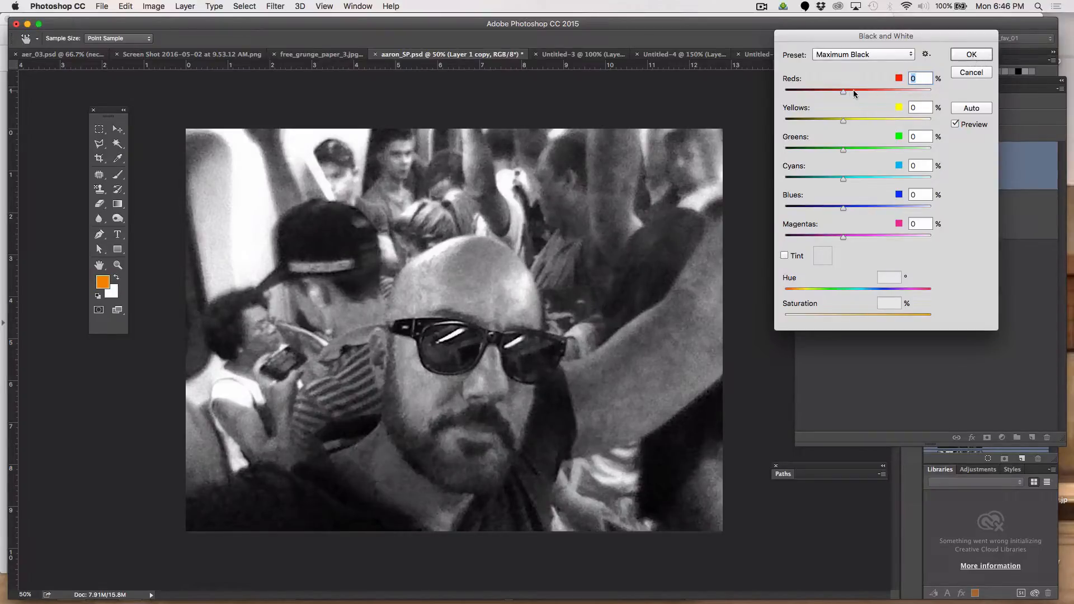
Step: Set Reds to -21, Yellows to -10, Greens to -82, Cyans to 36 and Magentas to -10 percent, and apply the adjustment
mouse_move(841, 92)
mouse_down()
mouse_move(861, 92)
mouse_move(825, 92)
mouse_move(837, 92)
mouse_up()
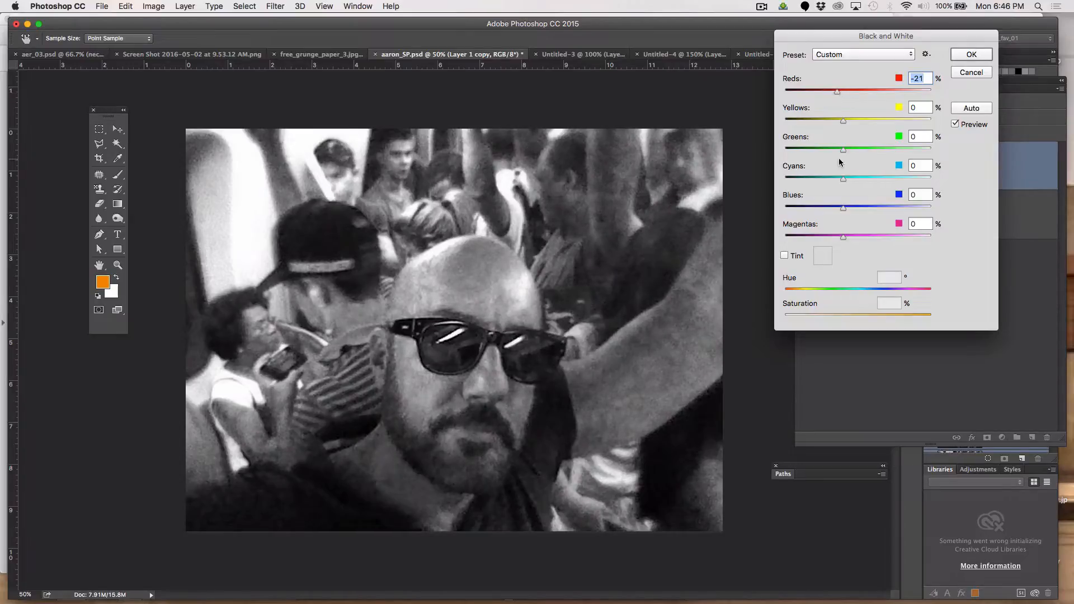
mouse_move(843, 120)
mouse_down()
mouse_move(855, 119)
mouse_move(842, 120)
mouse_up()
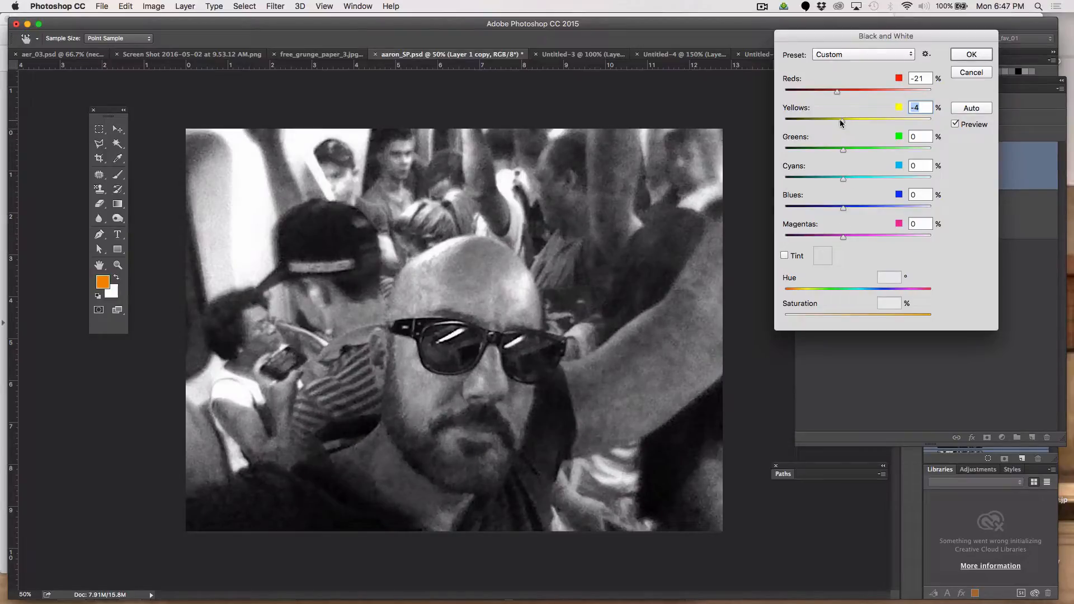
drag(842, 121, 854, 180)
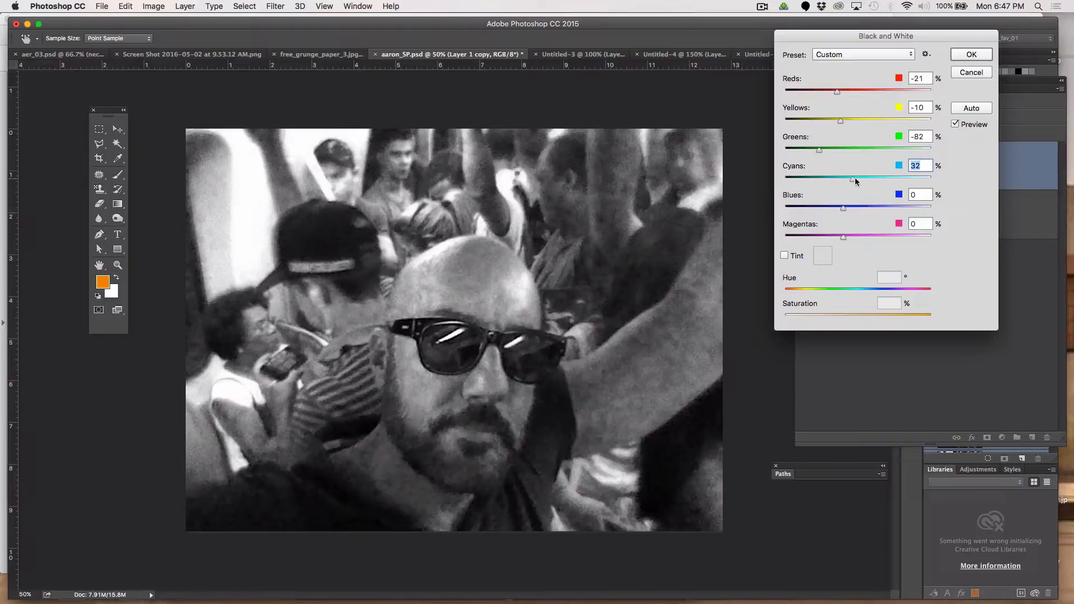
mouse_move(855, 178)
mouse_down()
mouse_move(866, 178)
mouse_move(863, 190)
mouse_move(855, 185)
mouse_up()
mouse_move(844, 235)
mouse_down()
mouse_move(834, 237)
mouse_move(853, 237)
mouse_move(825, 236)
mouse_move(841, 236)
mouse_up()
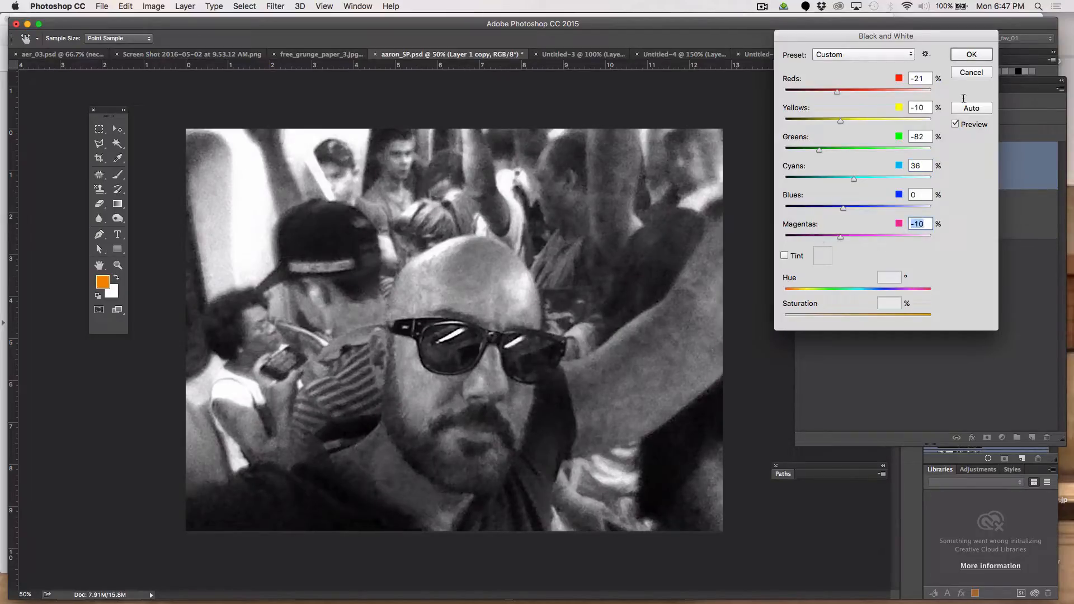
click(971, 54)
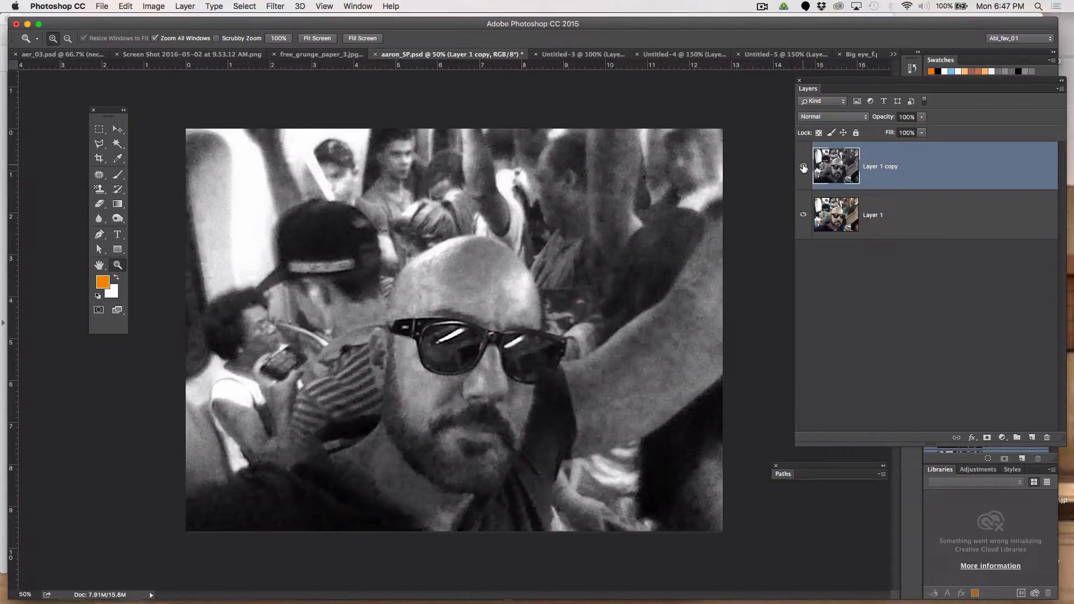
Step: Hide Layer 1 copy and apply a Black & White adjustment with the Darker preset to Layer 1
click(803, 167)
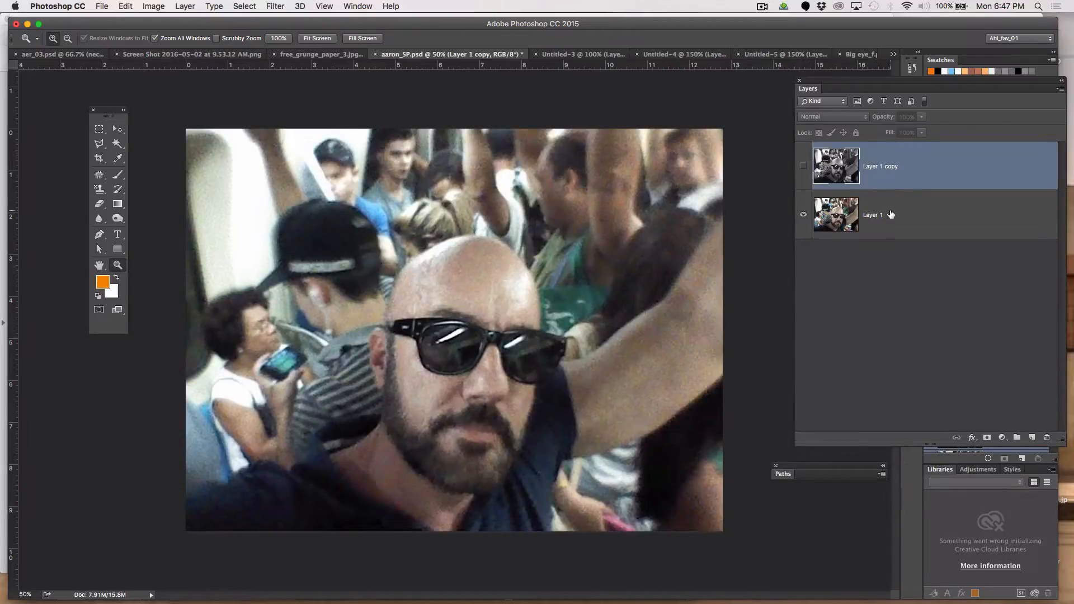
click(891, 214)
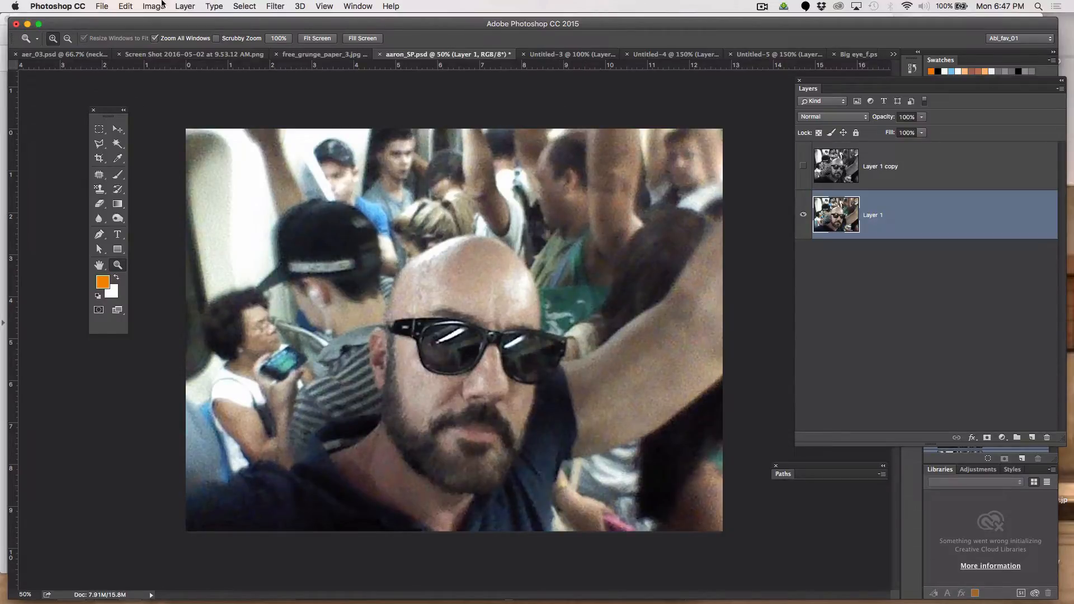
click(152, 6)
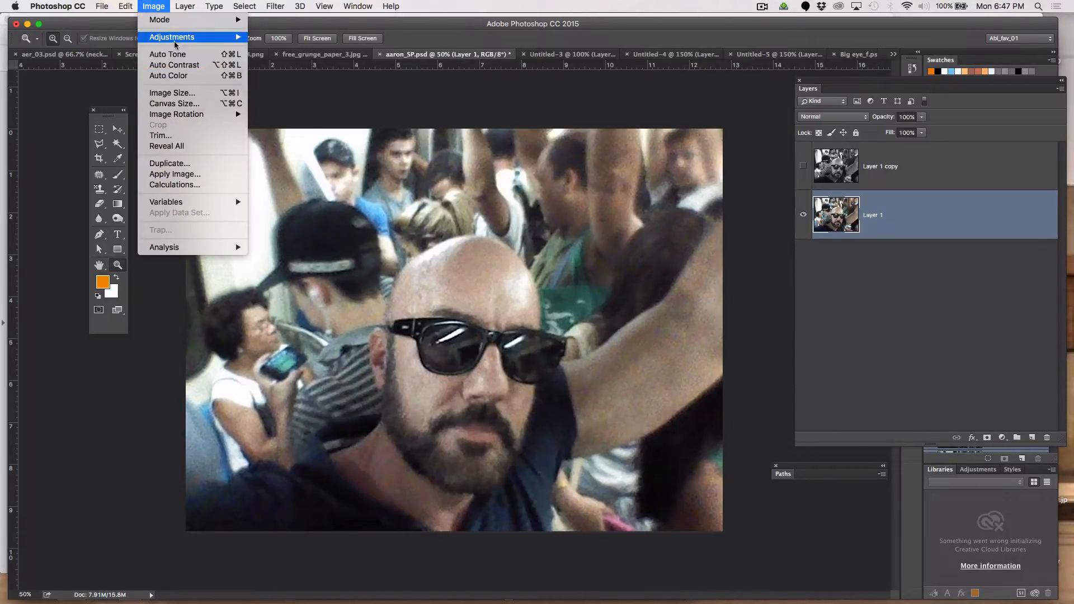
mouse_move(171, 37)
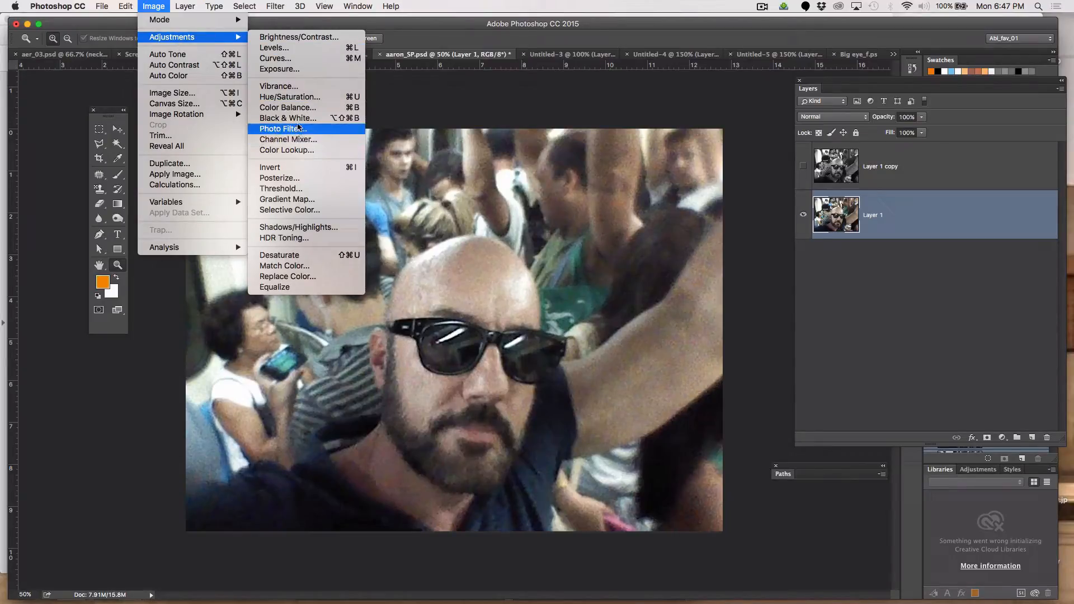
click(299, 118)
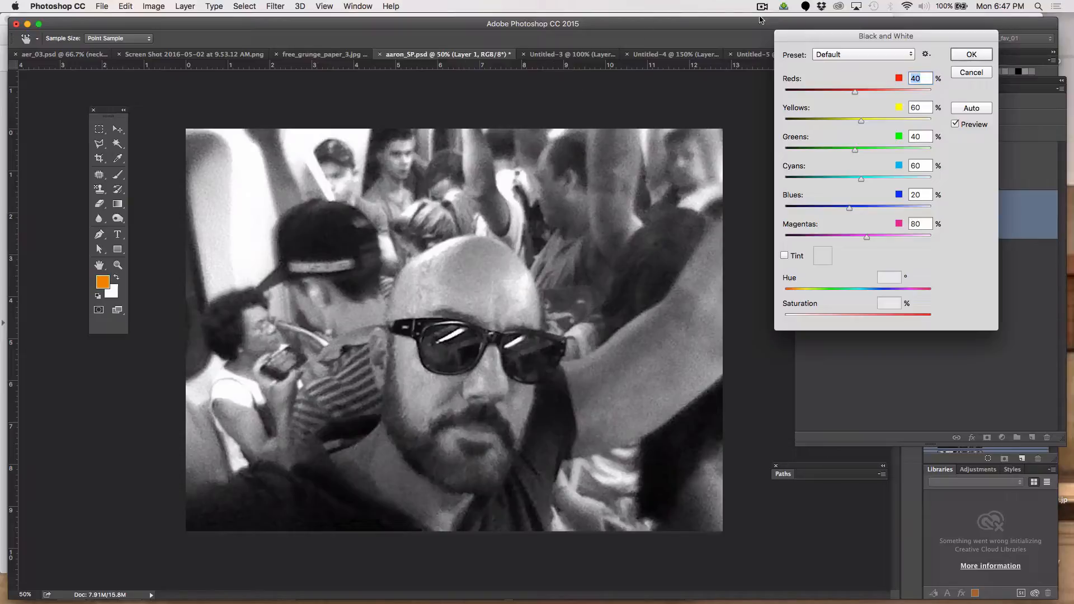
click(831, 55)
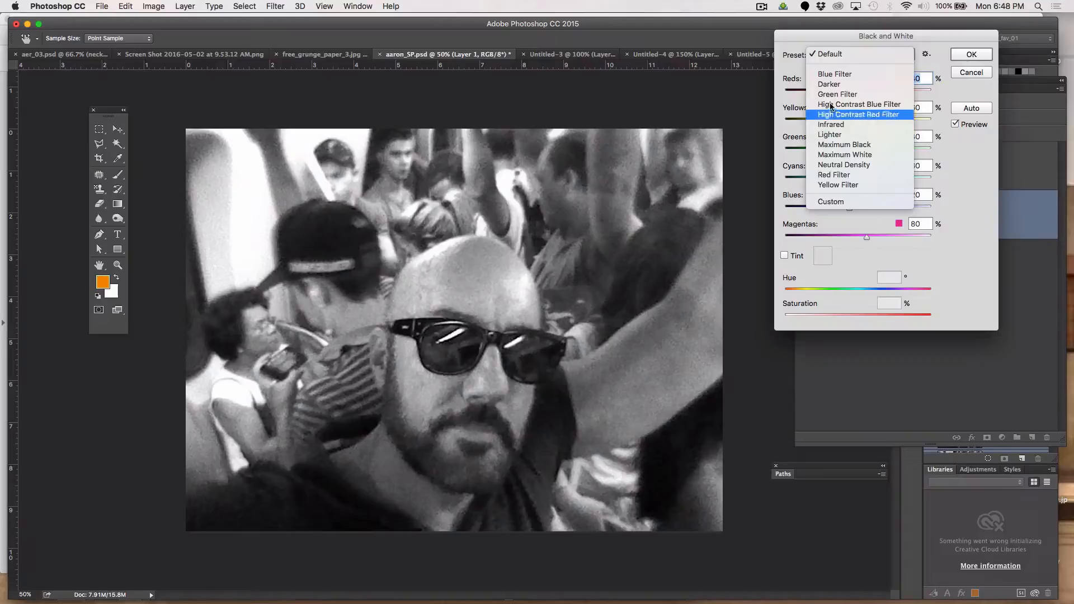
click(830, 85)
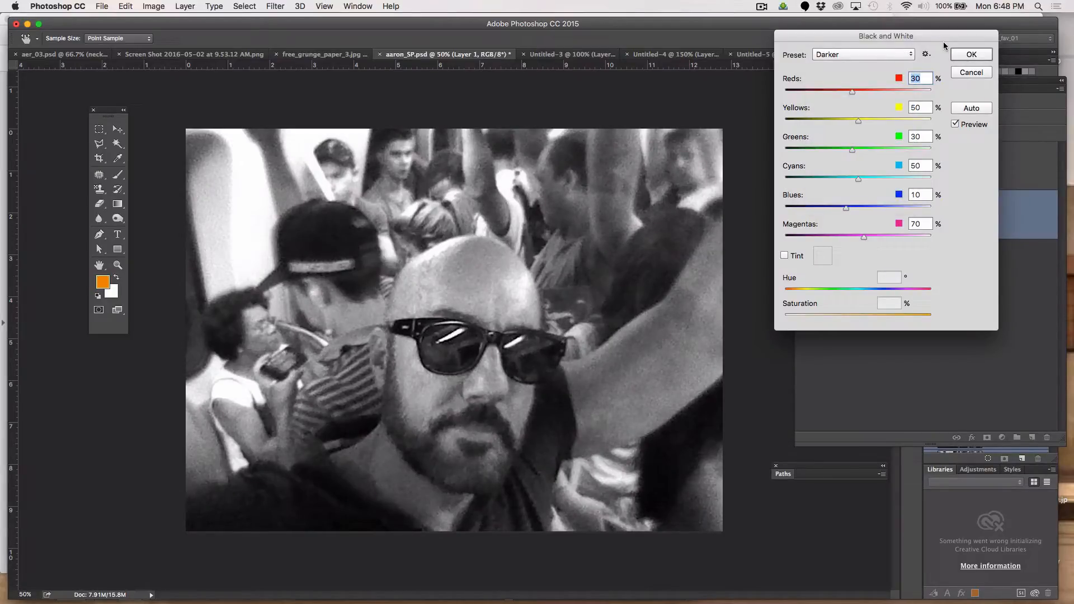
click(972, 54)
Step: Show Layer 1 copy and toggle its visibility to compare the two black-and-white versions, leaving it shown
click(804, 167)
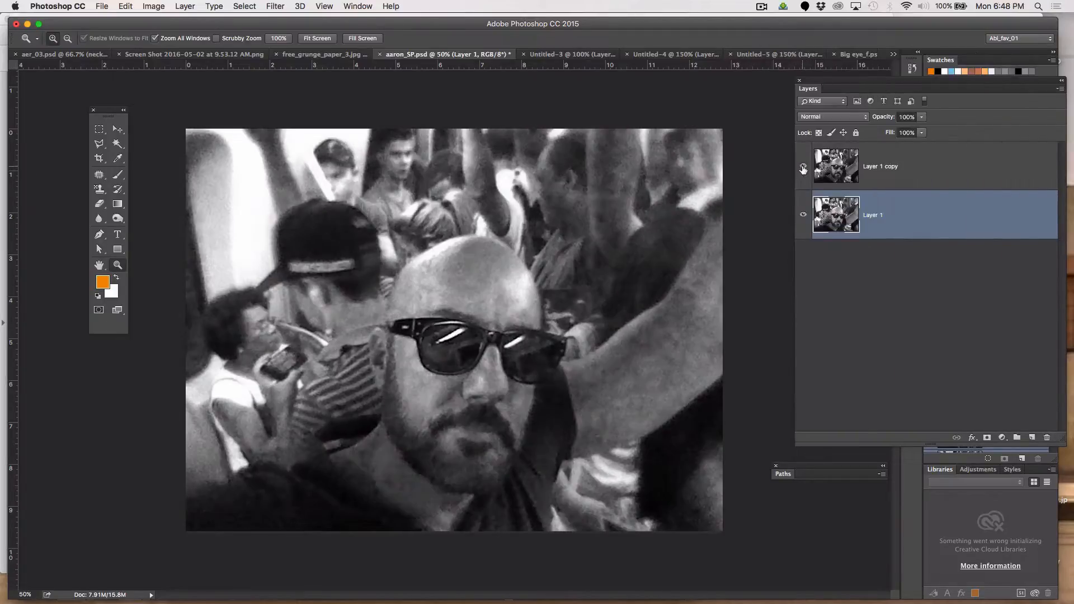
click(804, 168)
click(803, 168)
click(804, 168)
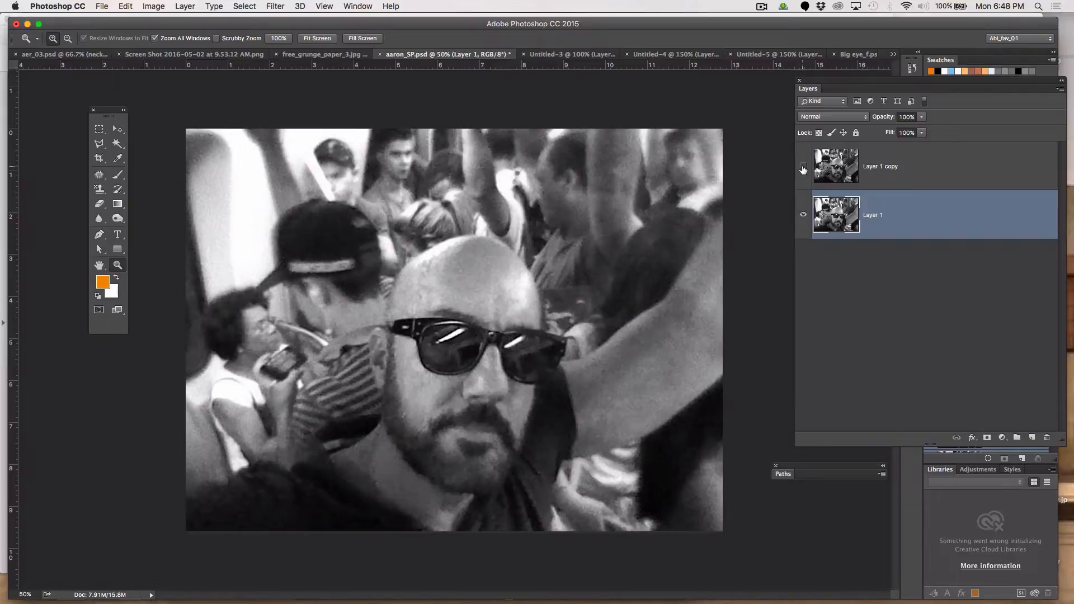
click(804, 168)
click(804, 168)
click(803, 168)
click(804, 168)
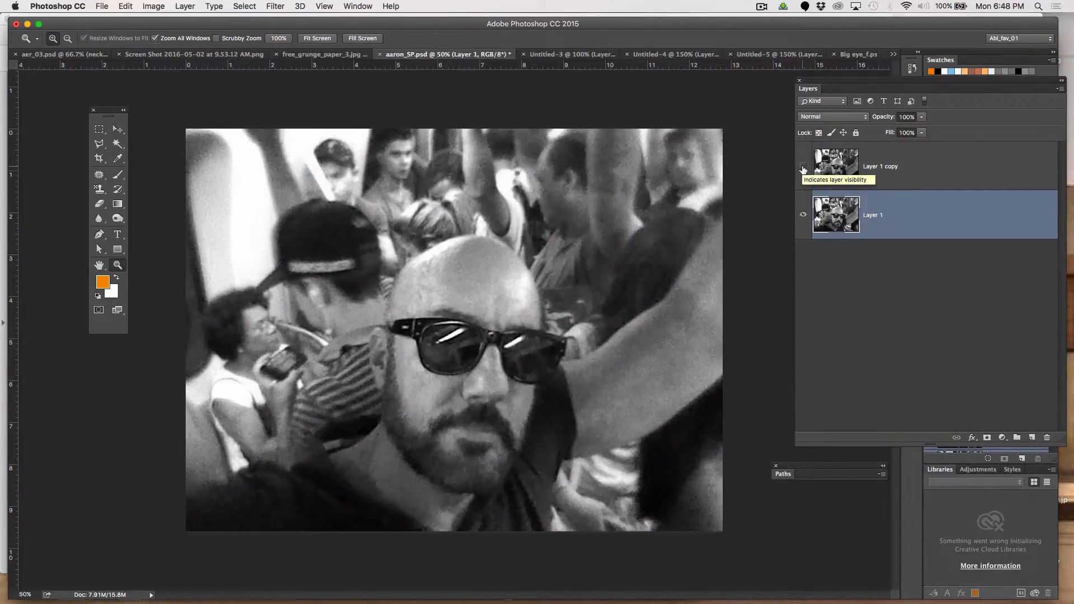
click(803, 168)
Step: Select Layer 1 copy and save the document
click(873, 167)
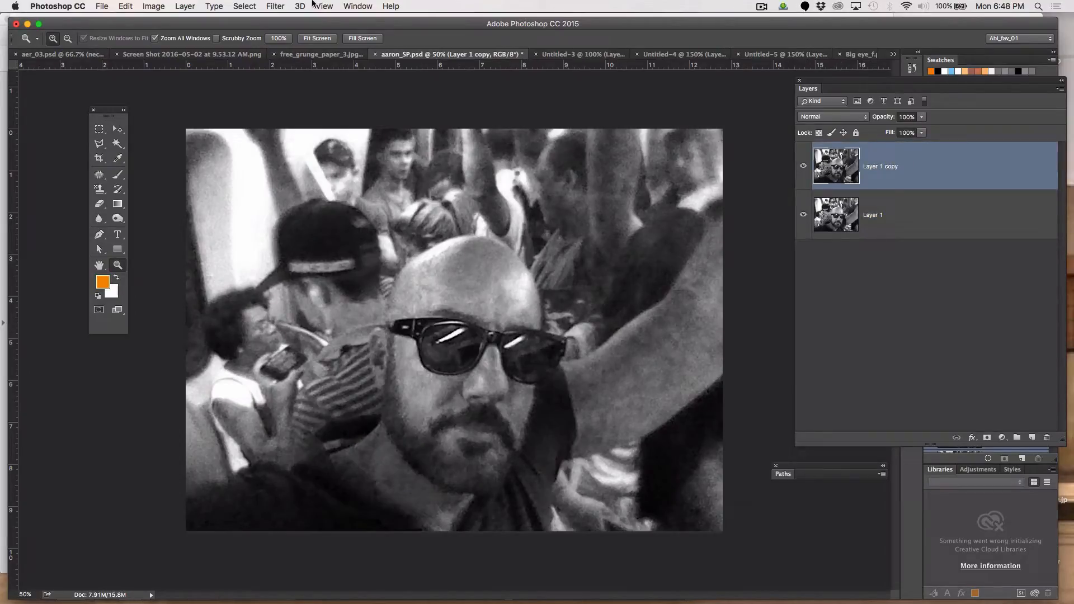
key(super+s)
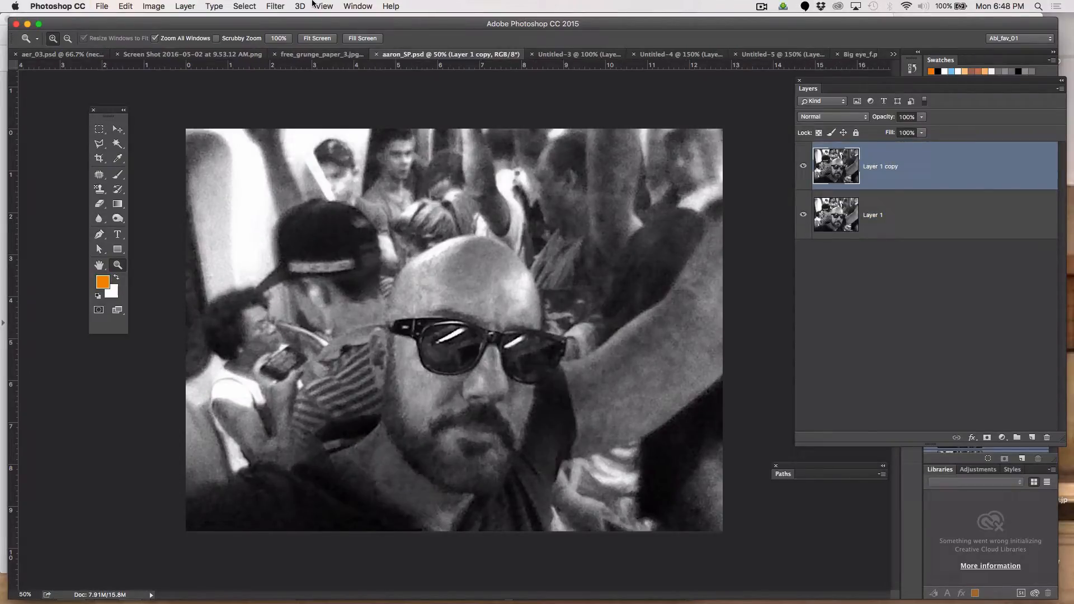
click(762, 6)
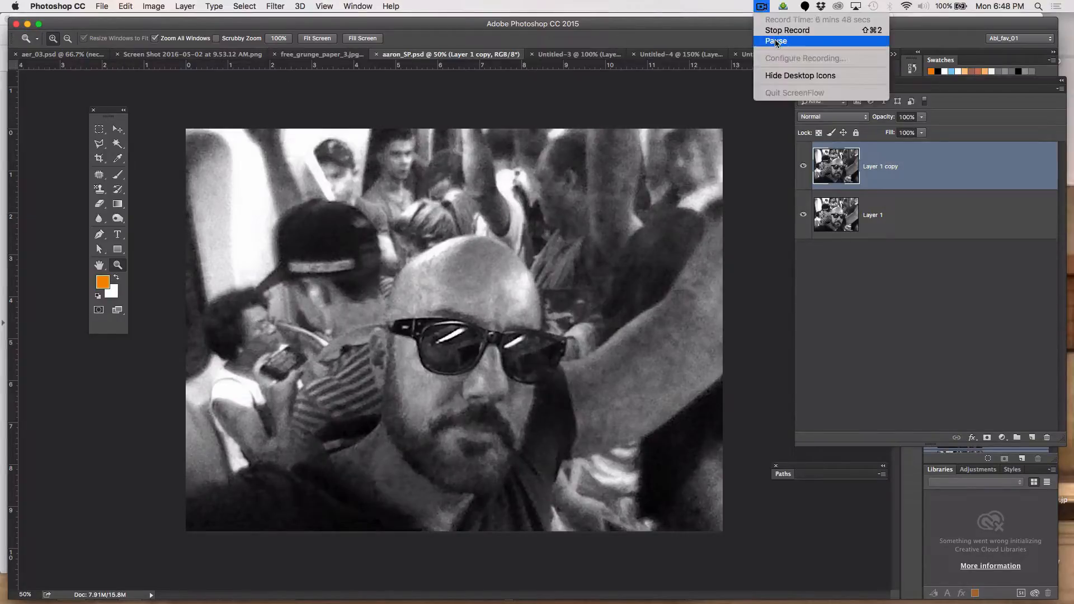
click(776, 41)
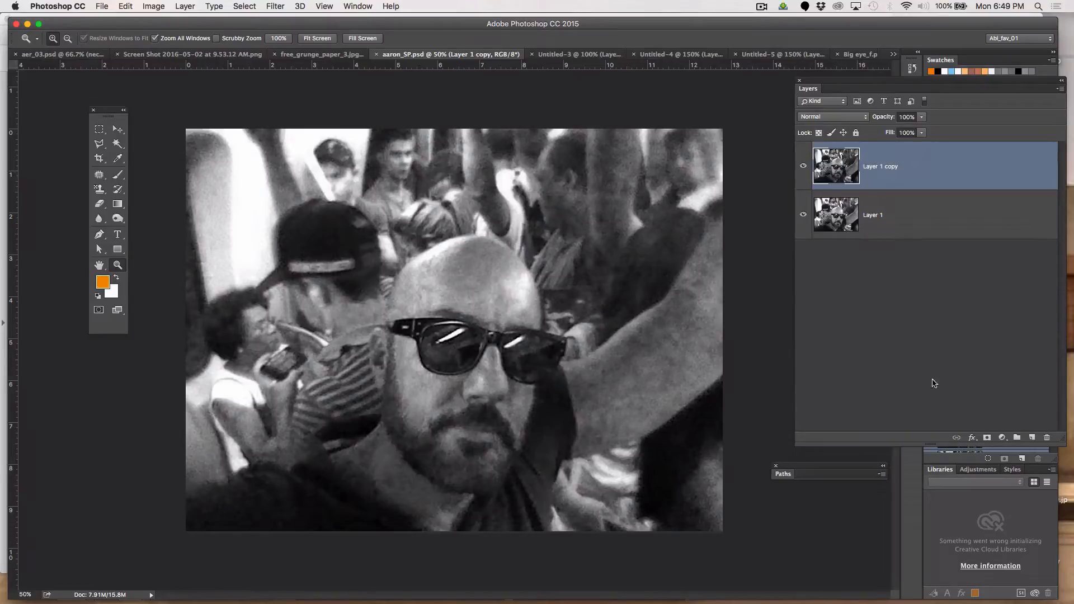
Step: Add a layer mask to Layer 1 copy and set the Brush tool to 100% opacity with a soft 250 px tip
click(987, 438)
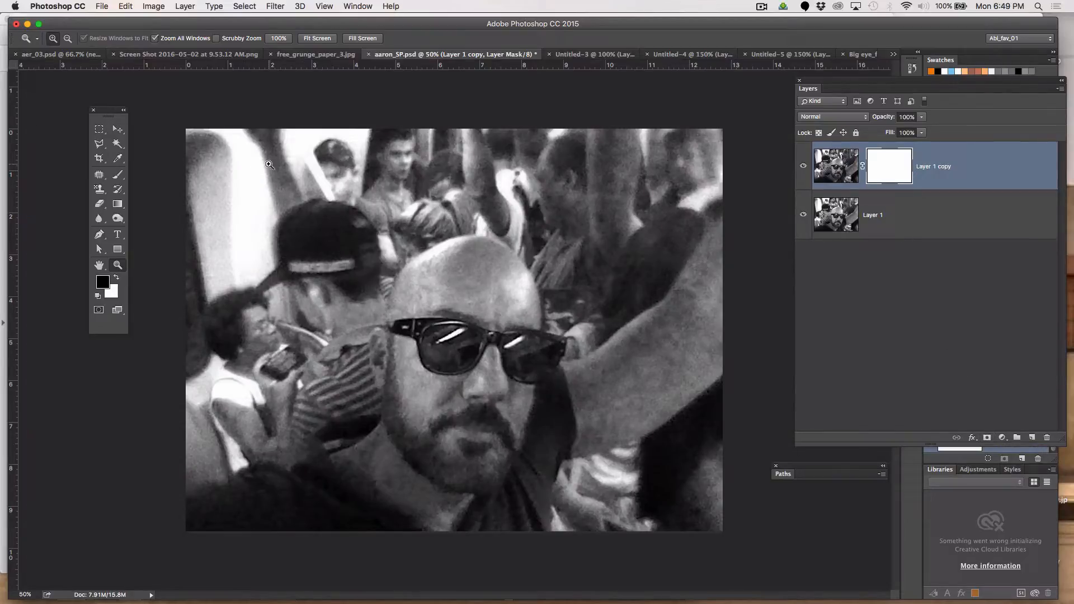
key(b)
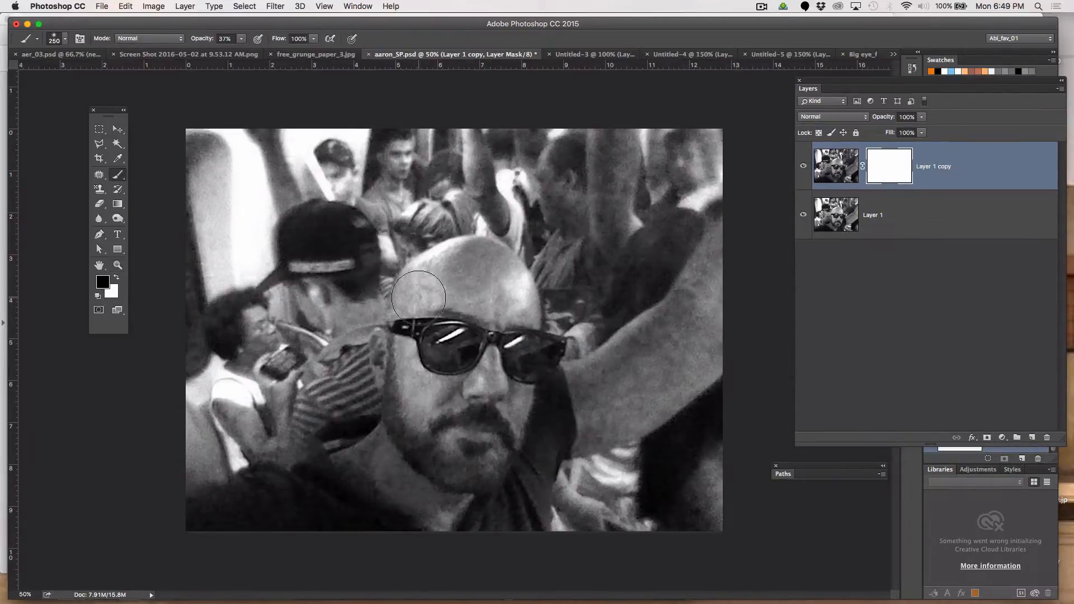
click(241, 39)
drag(247, 54, 303, 56)
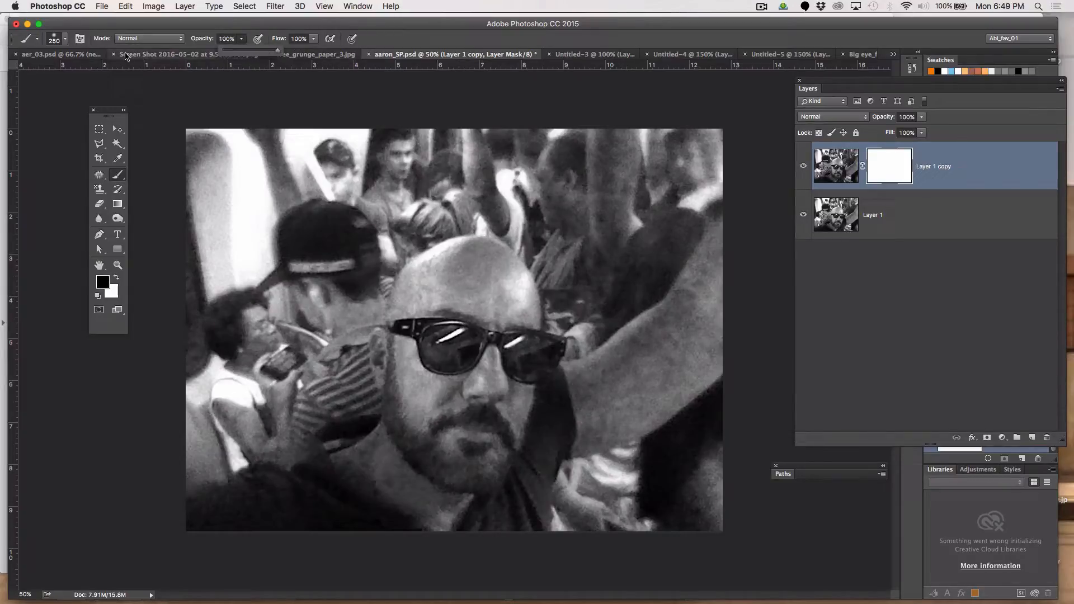
click(66, 40)
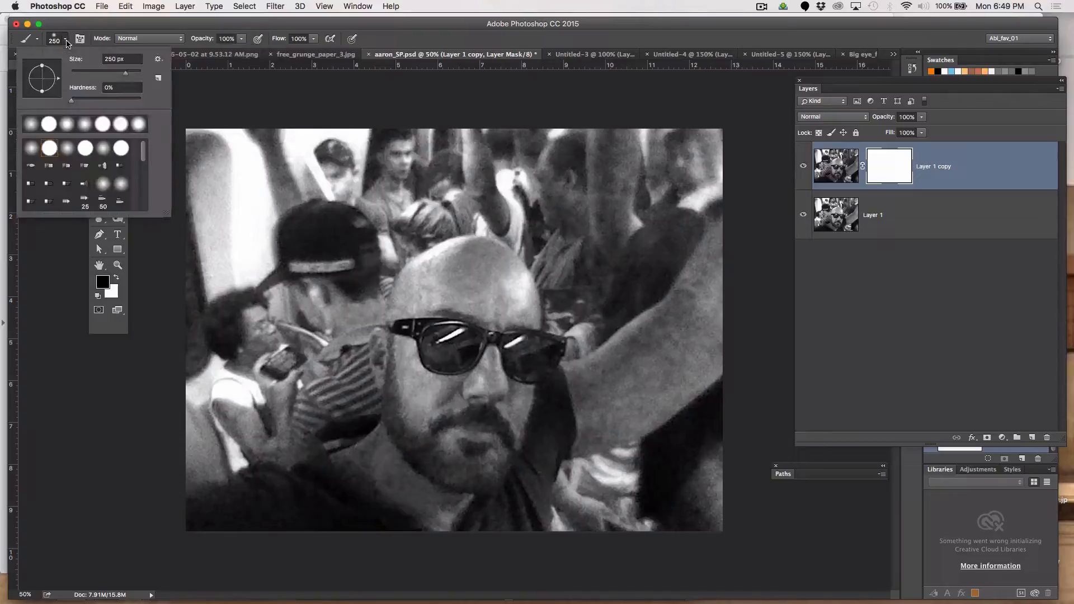
Step: Paint black on Layer 1 copy's mask over the bald man's face, neck, clothing and raised arm
click(487, 291)
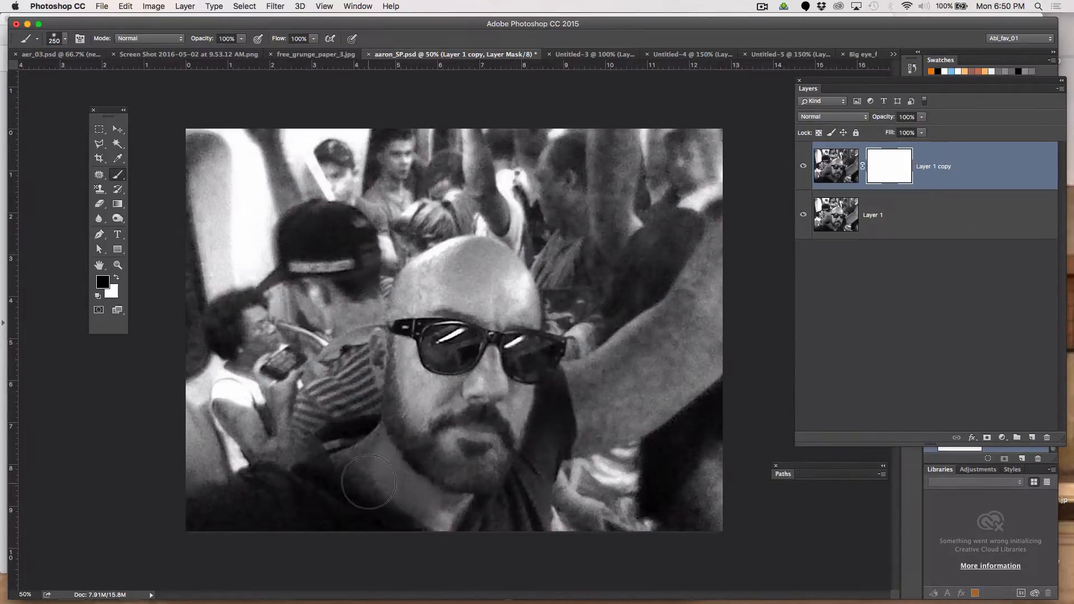
mouse_move(395, 448)
mouse_down()
mouse_move(324, 493)
mouse_move(417, 465)
mouse_move(386, 472)
mouse_up()
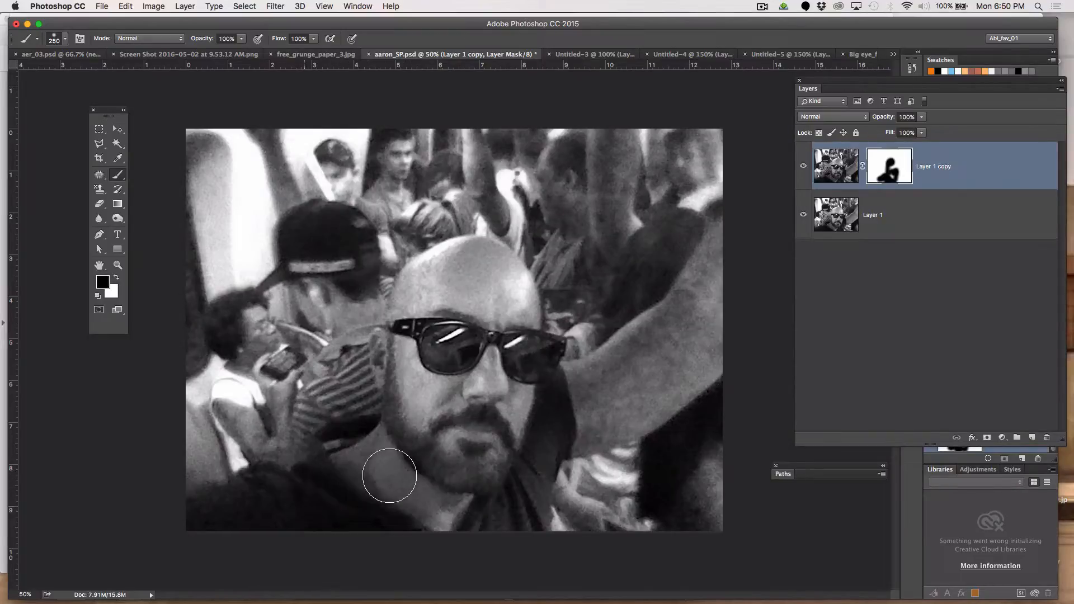
drag(251, 508, 427, 522)
mouse_move(404, 485)
mouse_down()
mouse_move(379, 468)
mouse_move(343, 494)
mouse_move(470, 503)
mouse_move(497, 517)
mouse_move(524, 433)
mouse_move(645, 338)
mouse_move(591, 417)
mouse_move(649, 395)
mouse_move(700, 331)
mouse_move(645, 378)
mouse_move(735, 235)
mouse_move(739, 271)
mouse_move(696, 358)
mouse_move(578, 433)
mouse_move(553, 428)
mouse_move(544, 390)
mouse_up()
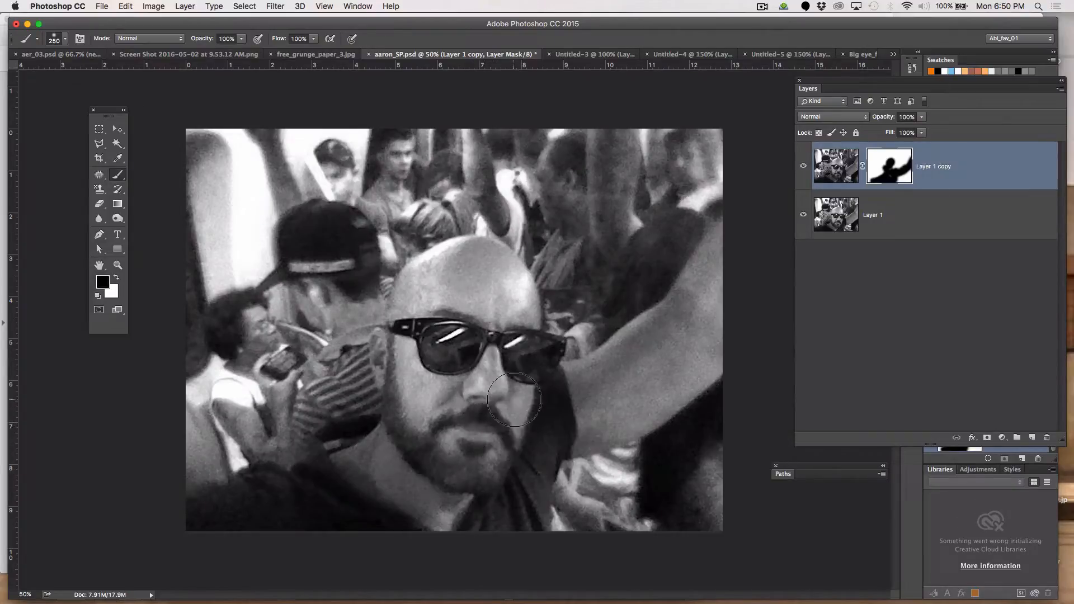
Step: Toggle the visibility of Layer 1 copy to compare the image with and without the masked layer, leaving it shown
click(804, 167)
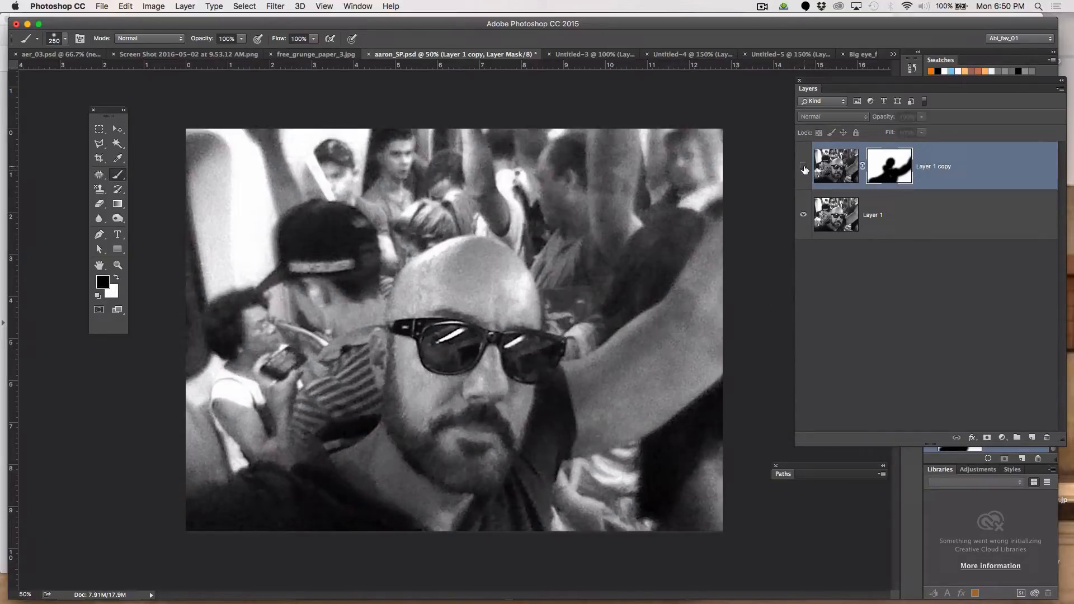
click(804, 167)
click(804, 168)
click(805, 168)
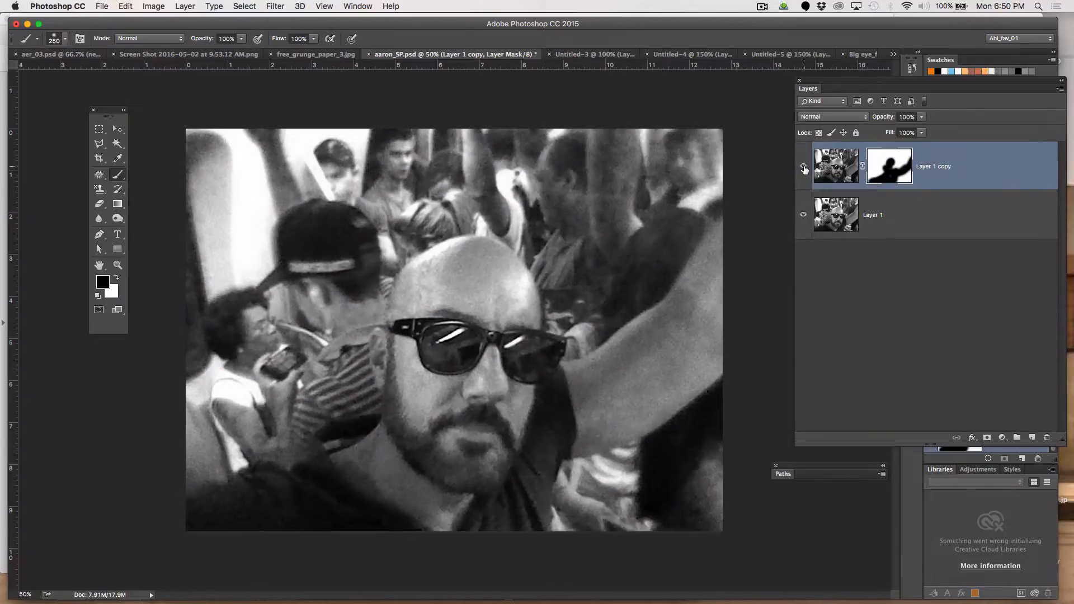
click(804, 168)
click(804, 167)
click(804, 168)
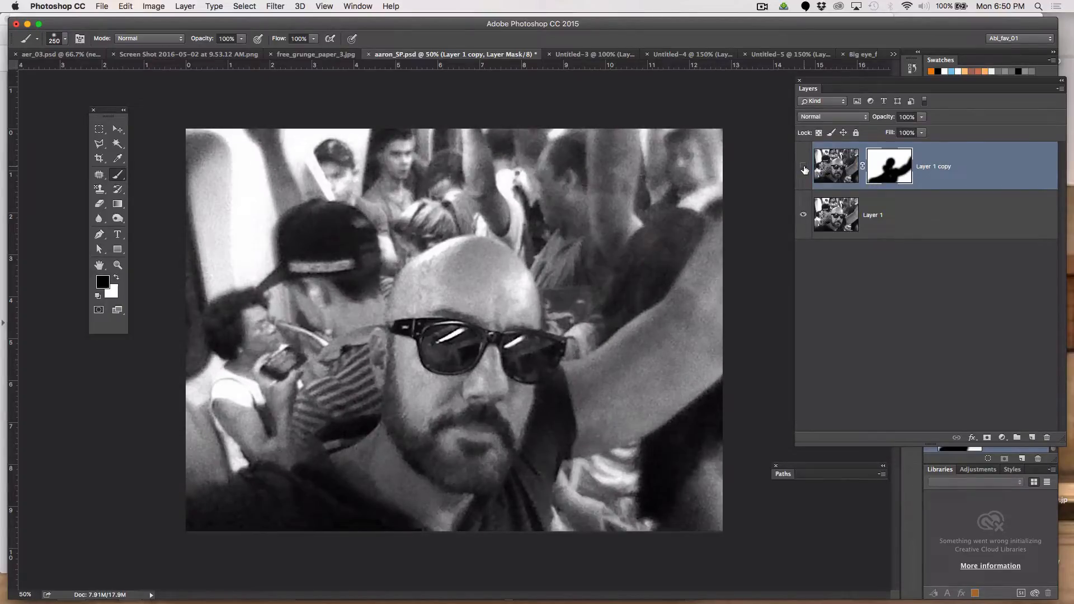
click(804, 168)
click(804, 168)
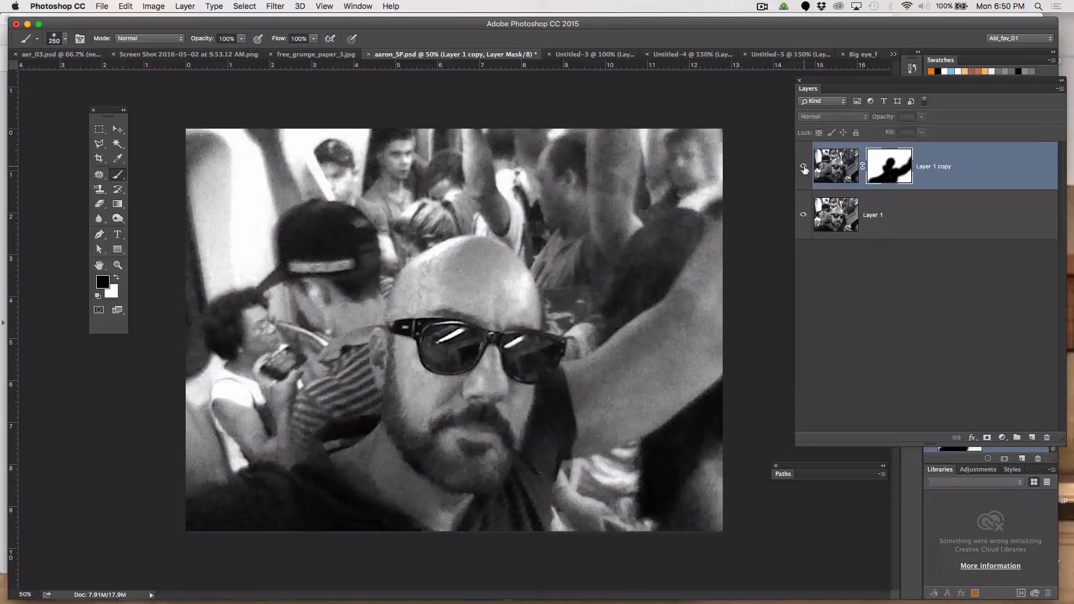
click(805, 168)
click(804, 168)
click(804, 168)
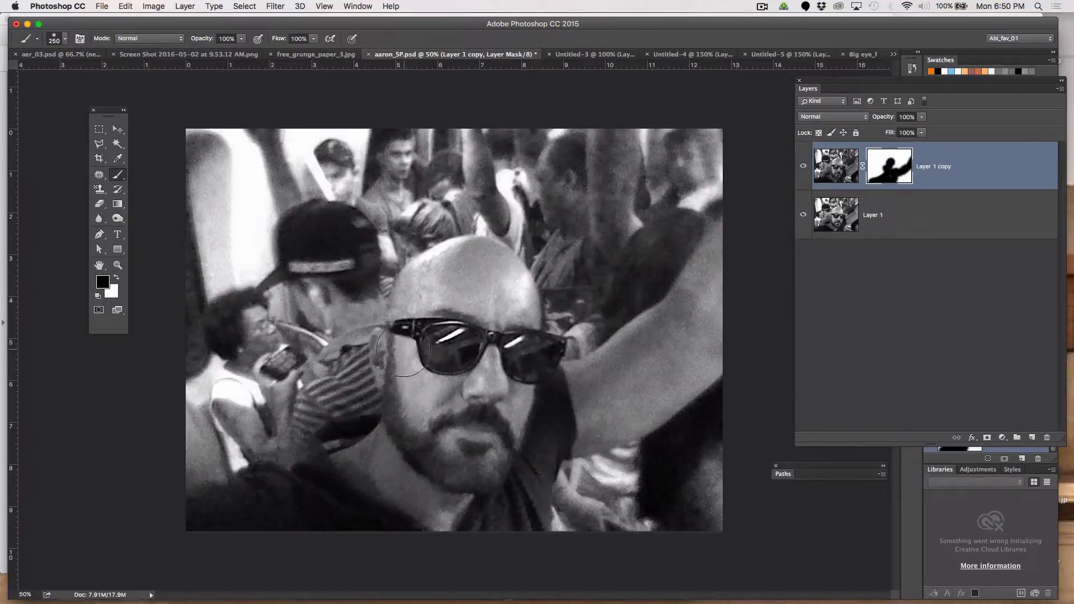
Step: Refine the mask along the man's ear, jaw and arm edges with the brush reduced to 80 px, and save the document
drag(403, 343, 396, 359)
key(bracketleft)
key(bracketleft)
key(bracketleft)
key(bracketleft)
key(bracketleft)
key(bracketleft)
key(bracketleft)
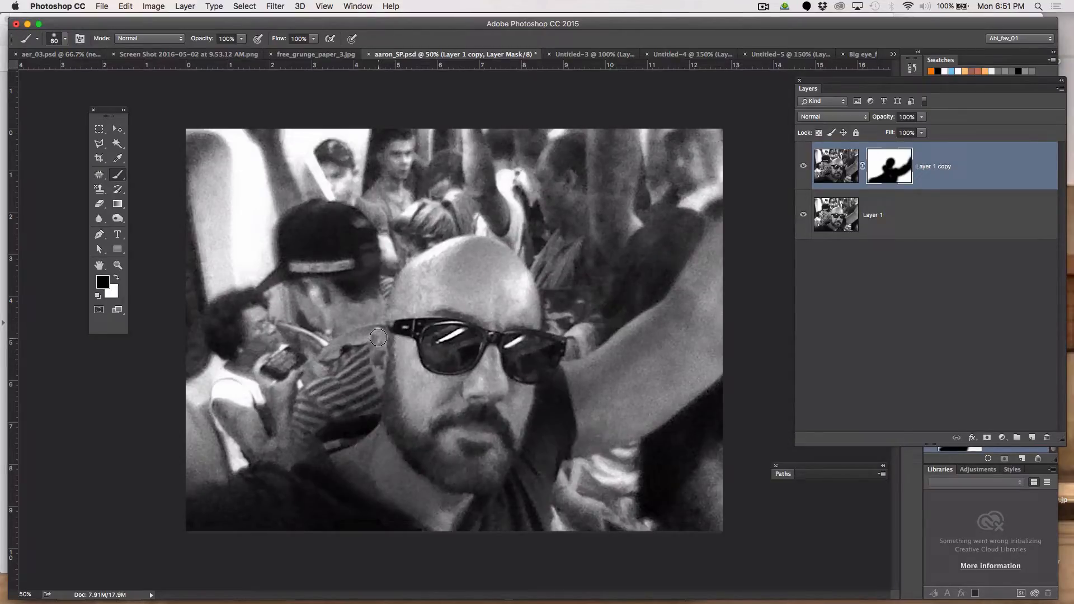
mouse_move(379, 338)
mouse_down()
mouse_move(389, 426)
mouse_move(362, 449)
mouse_move(376, 422)
mouse_move(331, 440)
mouse_move(381, 440)
mouse_up()
mouse_move(564, 374)
mouse_down()
mouse_move(578, 391)
mouse_move(578, 443)
mouse_up()
key(super+s)
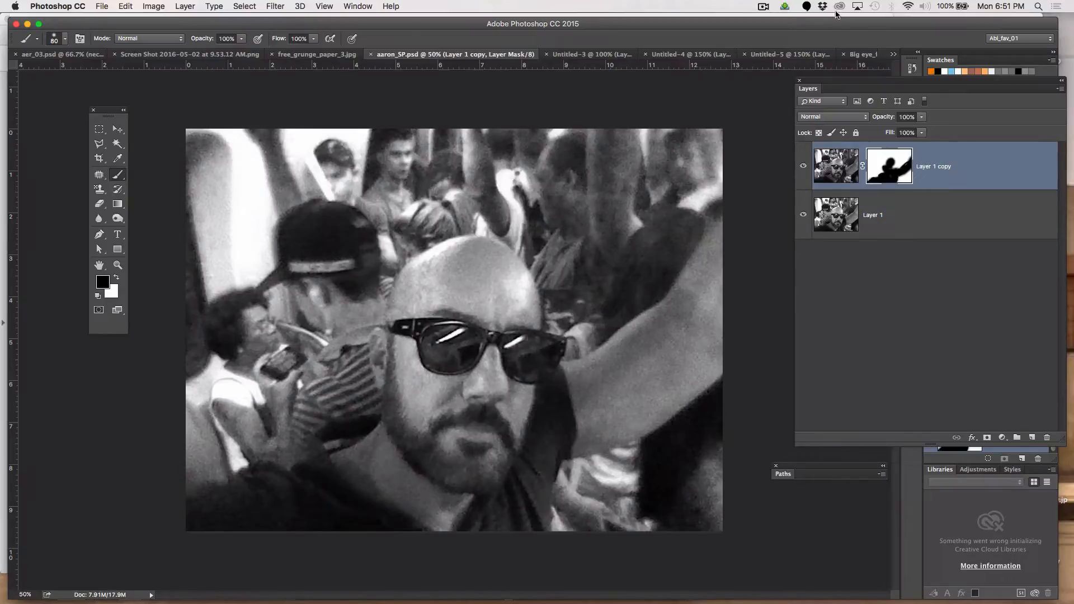
click(764, 6)
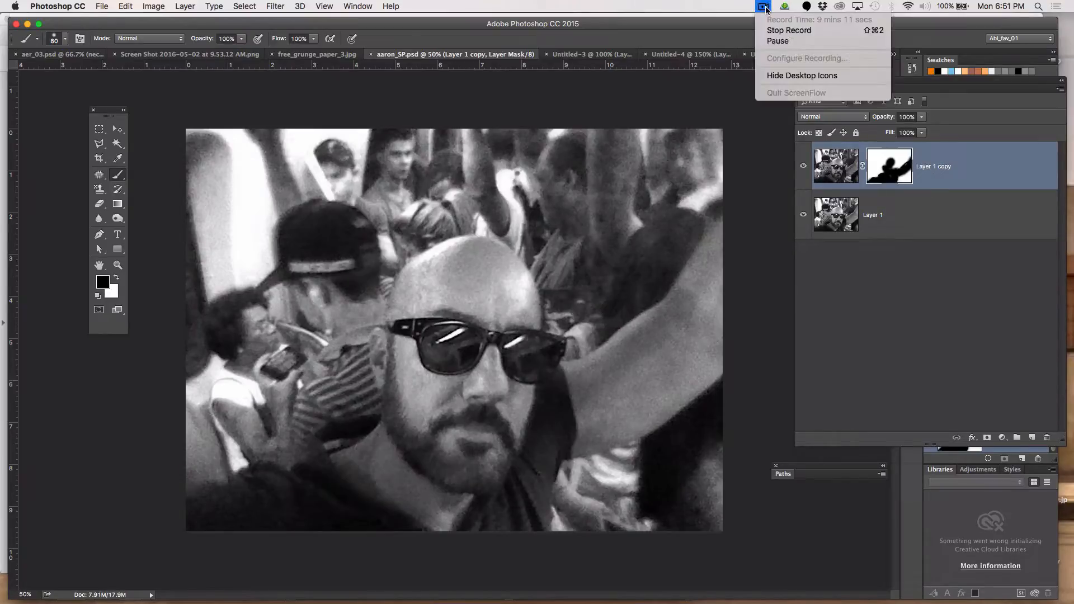
click(777, 41)
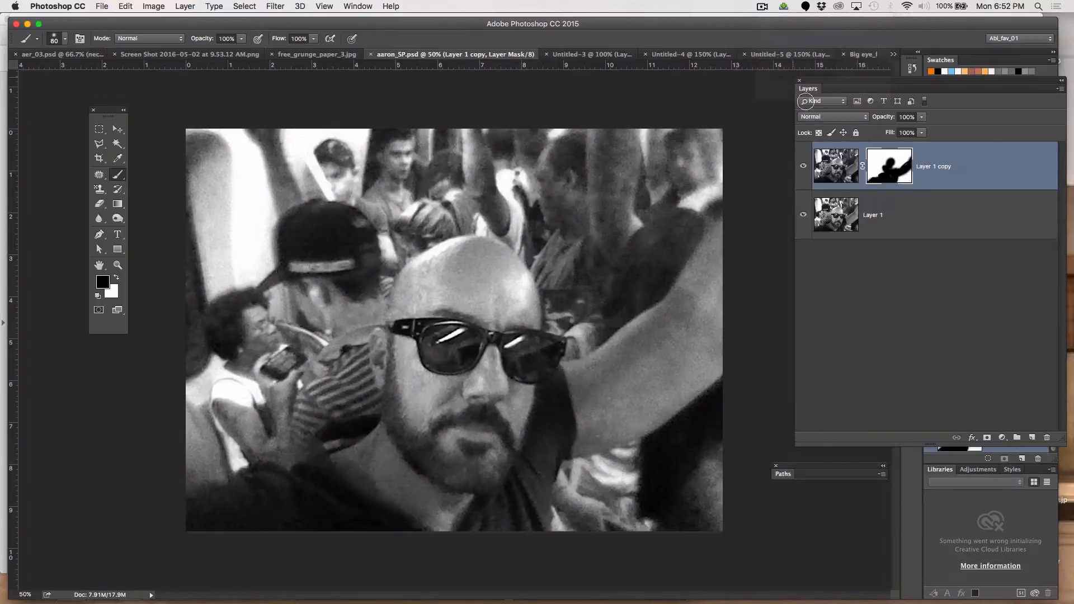
click(845, 221)
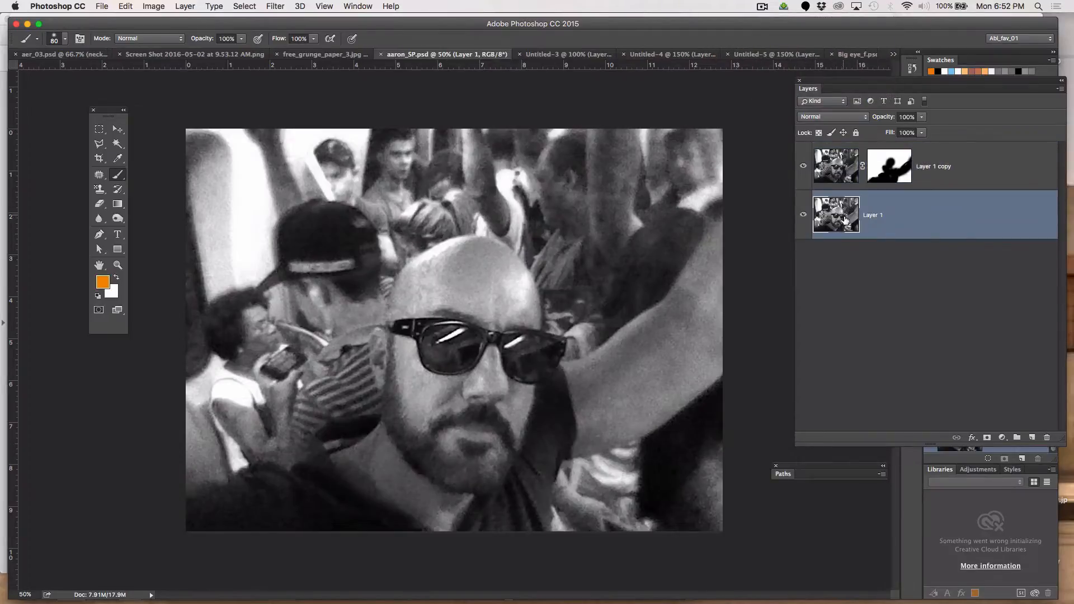
double_click(843, 218)
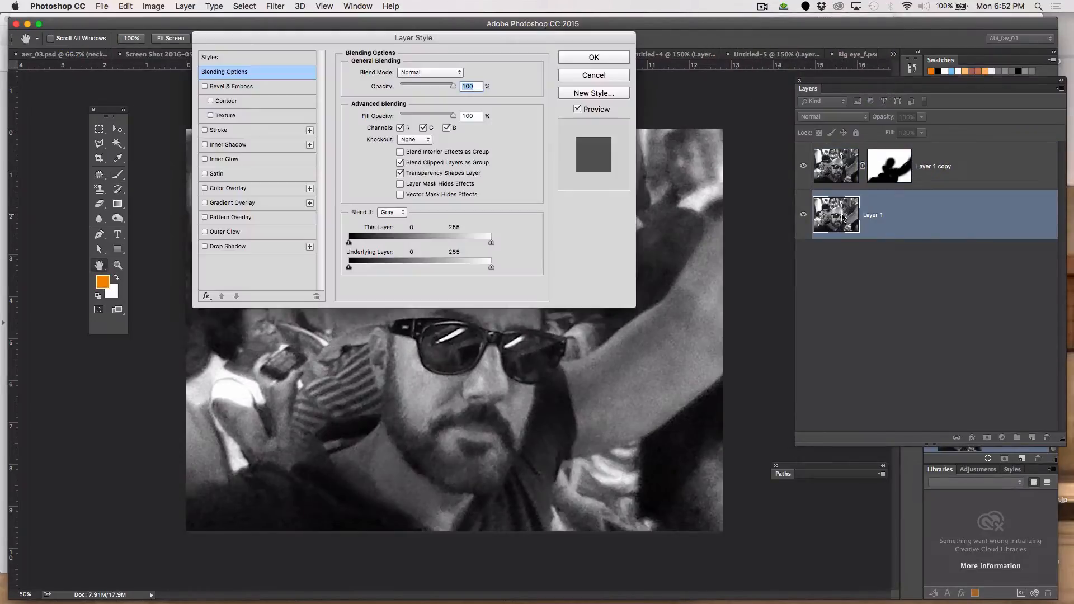
click(614, 74)
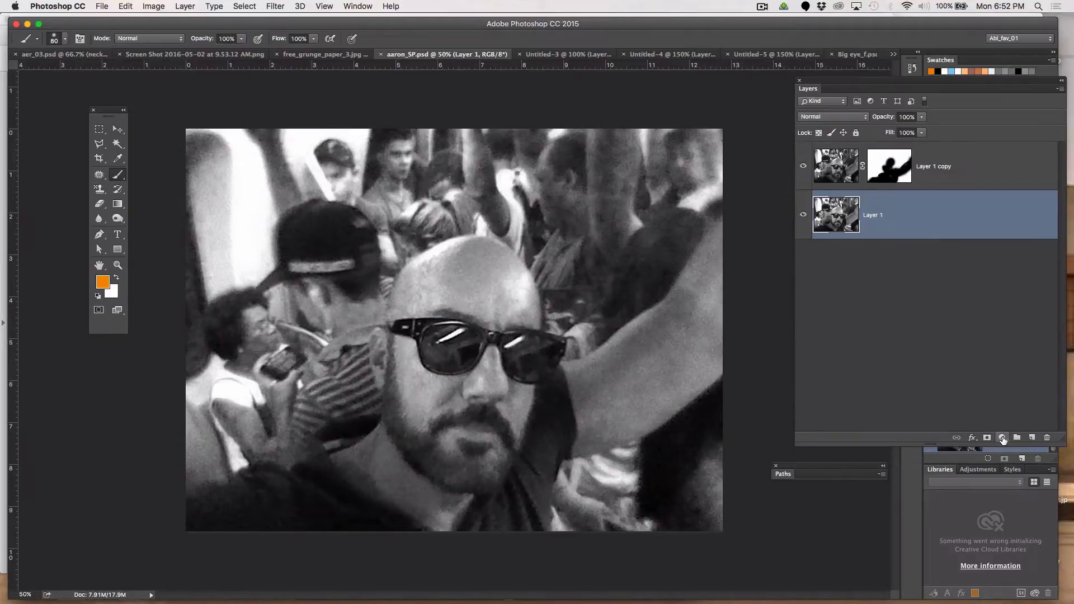
Step: Try a Levels adjustment layer directly above Layer 1, varying its white output level, and delete it
click(1003, 438)
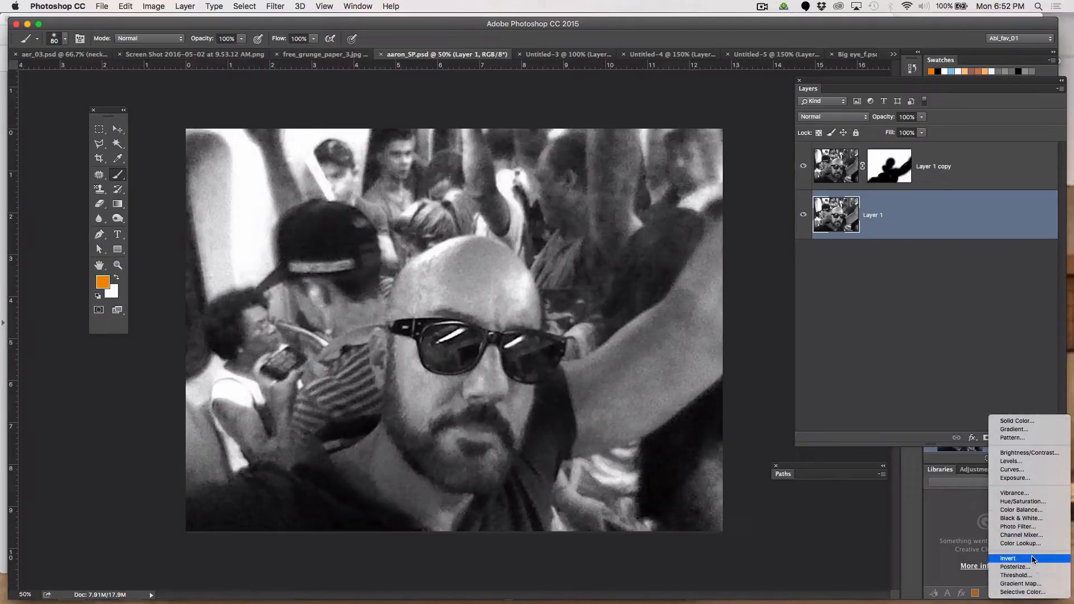
click(1020, 462)
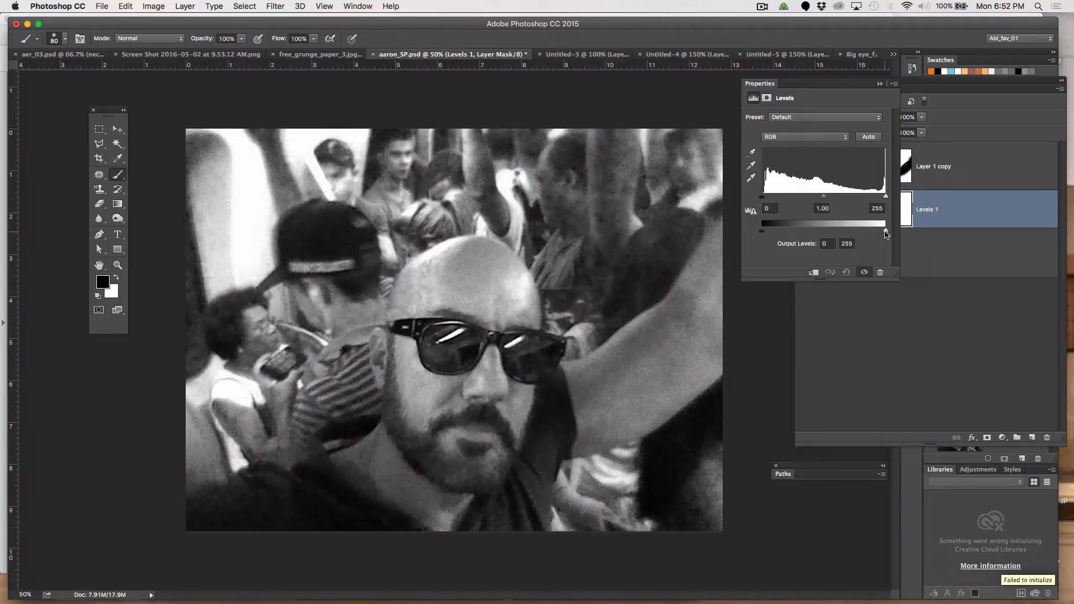
mouse_move(886, 233)
mouse_down()
mouse_move(832, 235)
mouse_move(901, 238)
mouse_up()
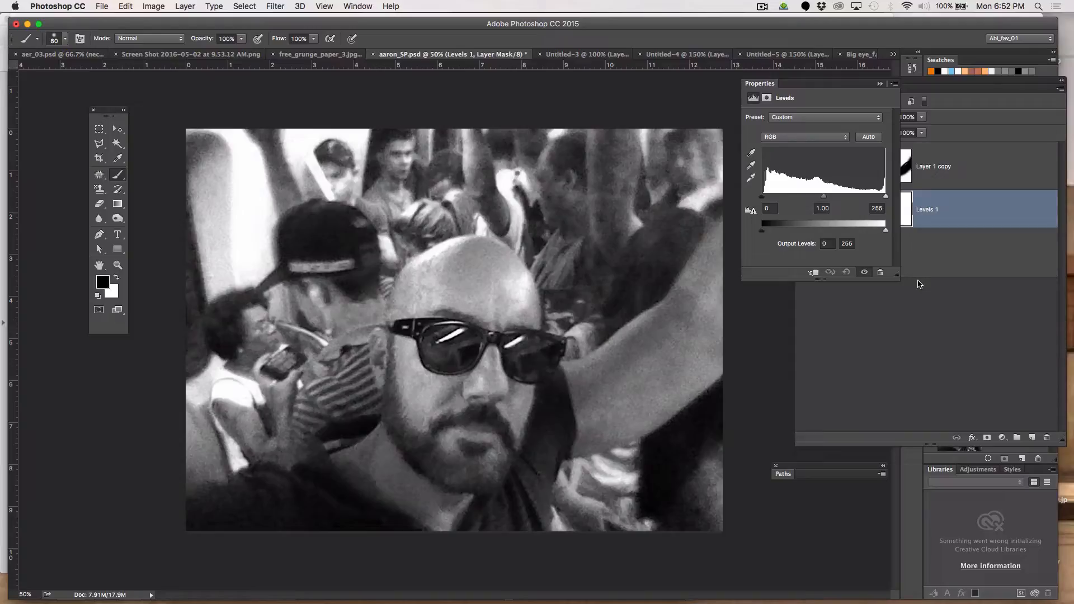
click(874, 305)
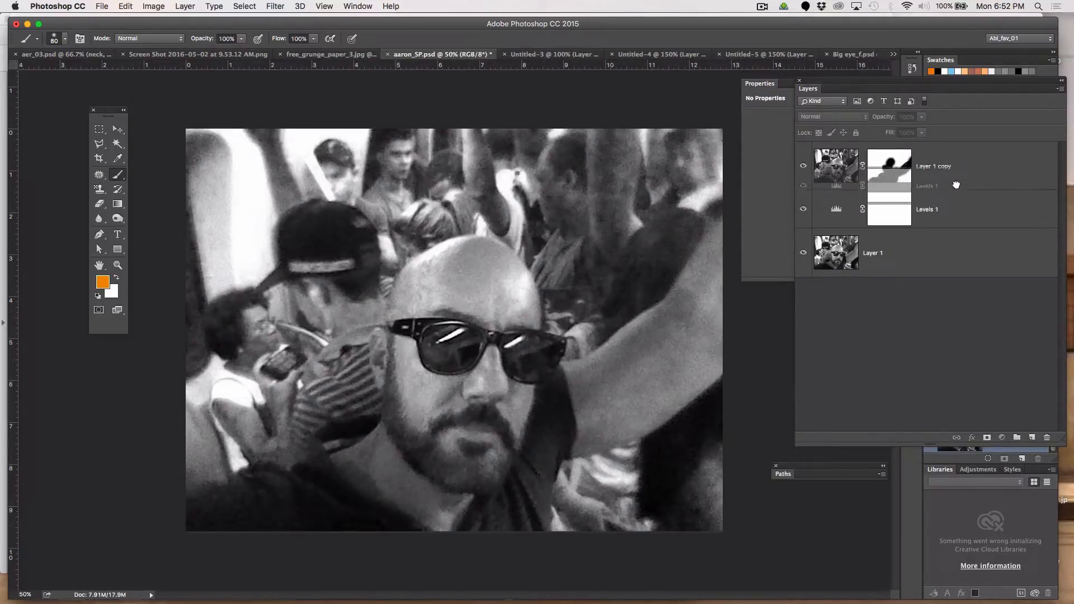
drag(956, 211, 1047, 438)
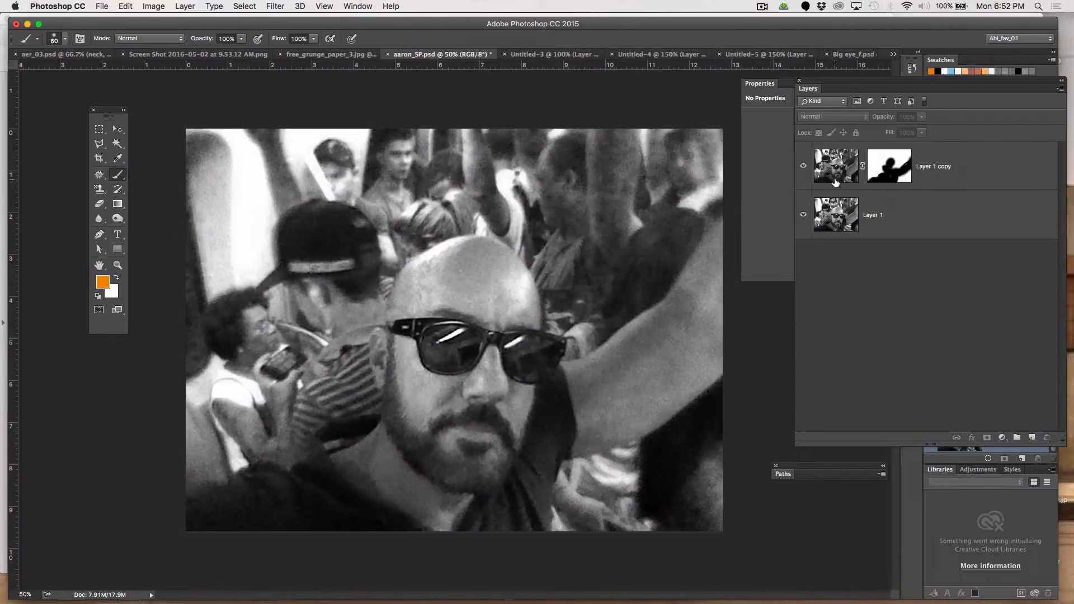
Step: Add a Levels adjustment layer above Layer 1 copy and lower its white output level to 153
click(971, 160)
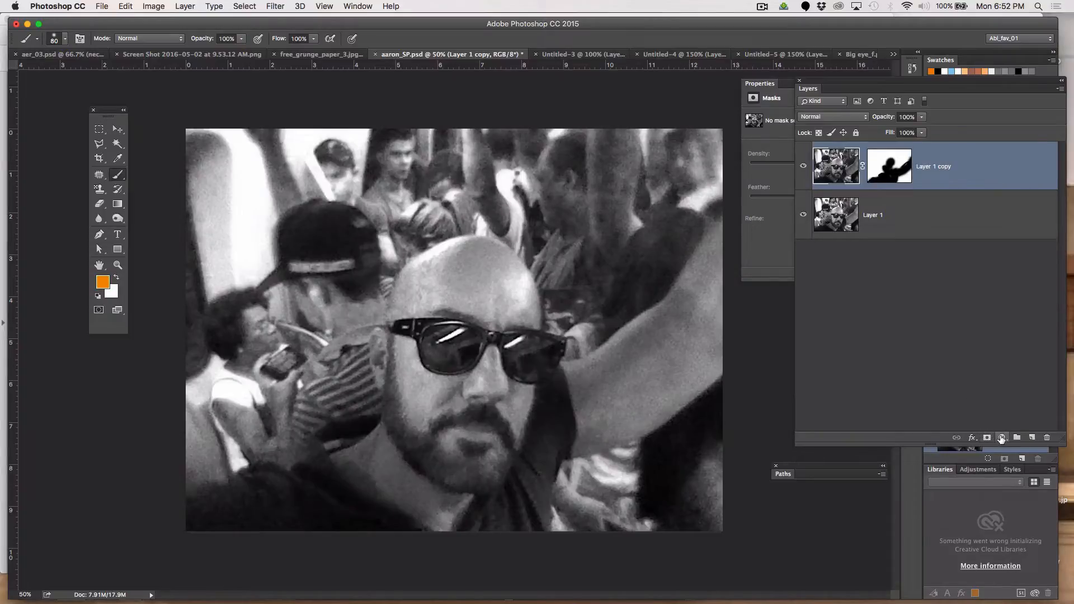
click(1002, 438)
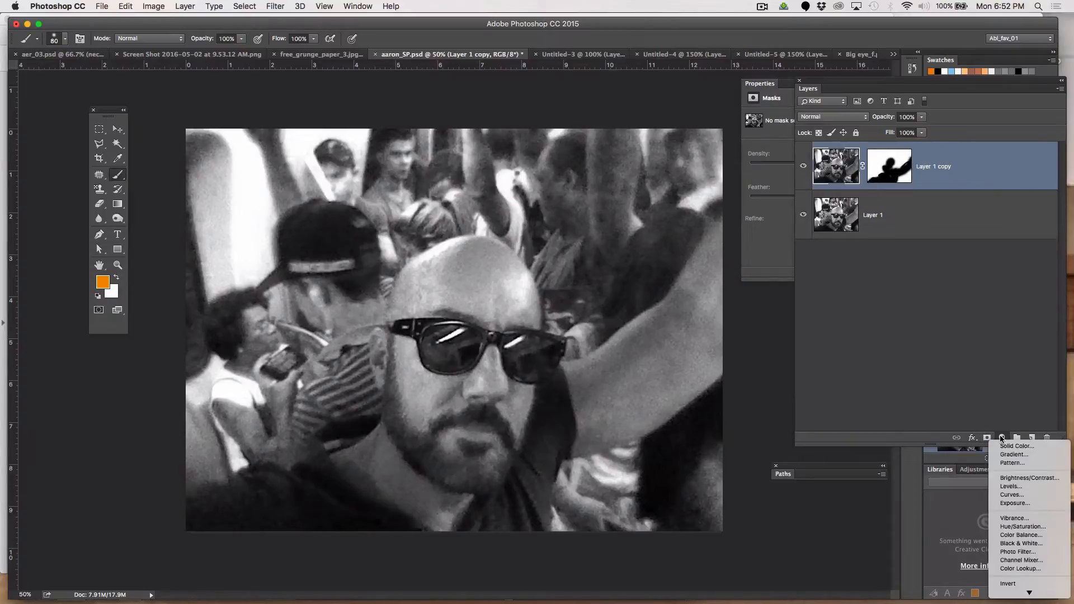
click(1003, 486)
click(786, 270)
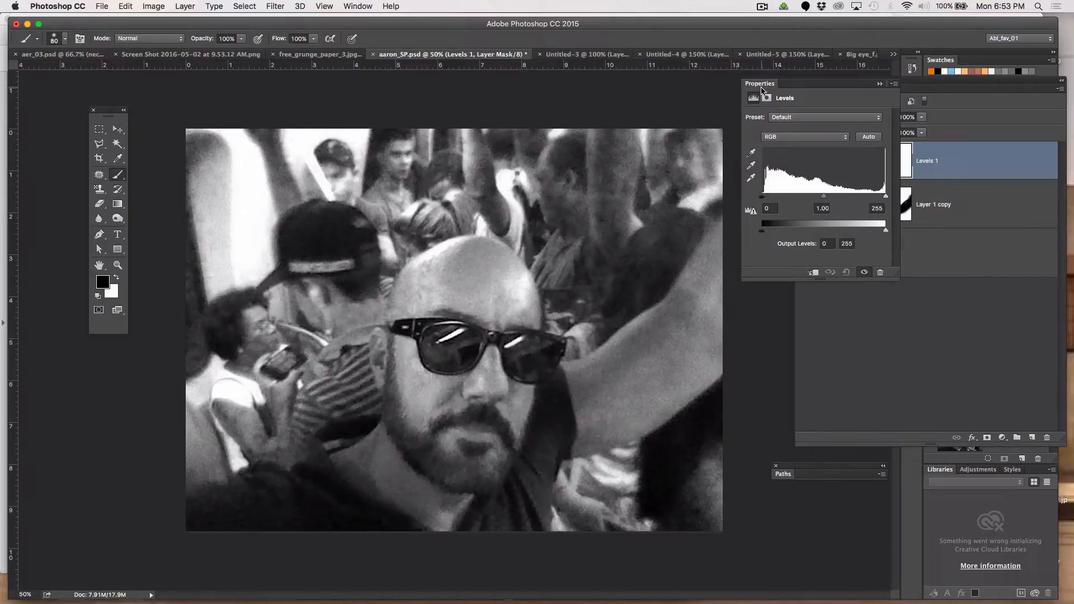
double_click(760, 85)
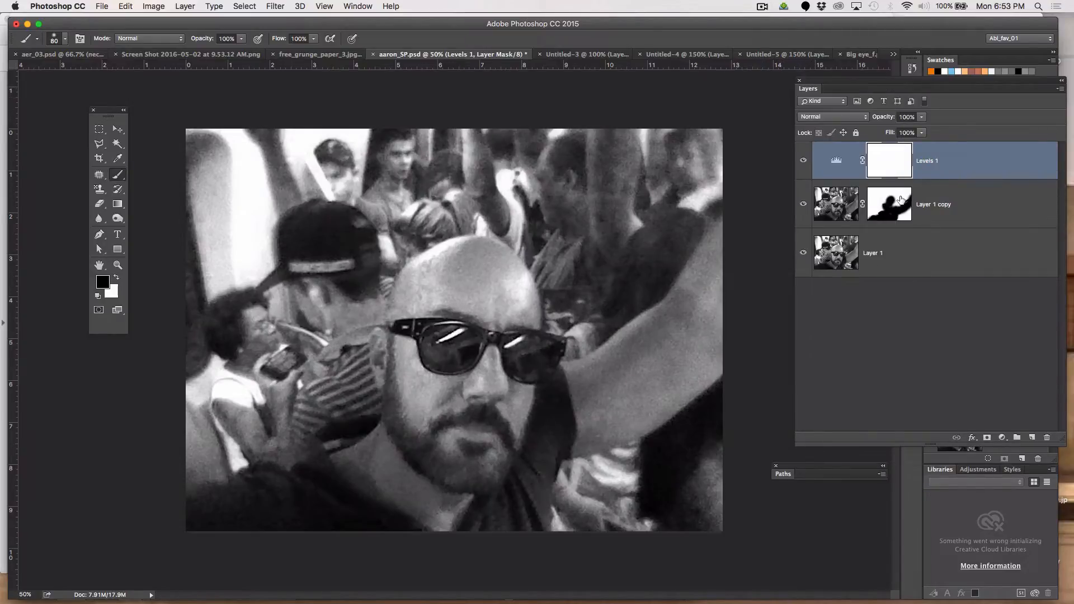
double_click(834, 165)
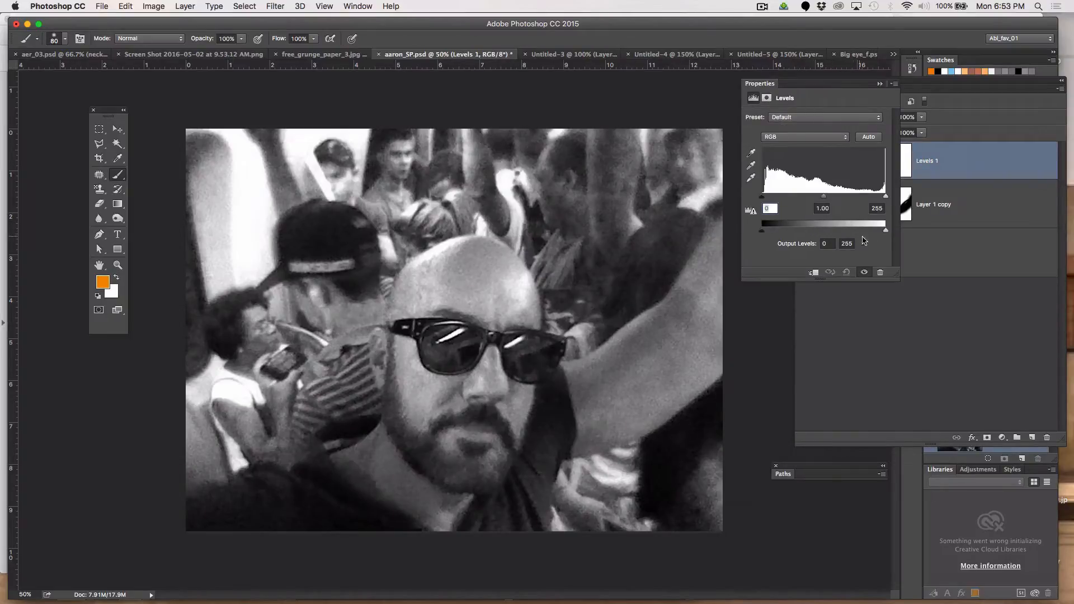
drag(886, 234, 836, 234)
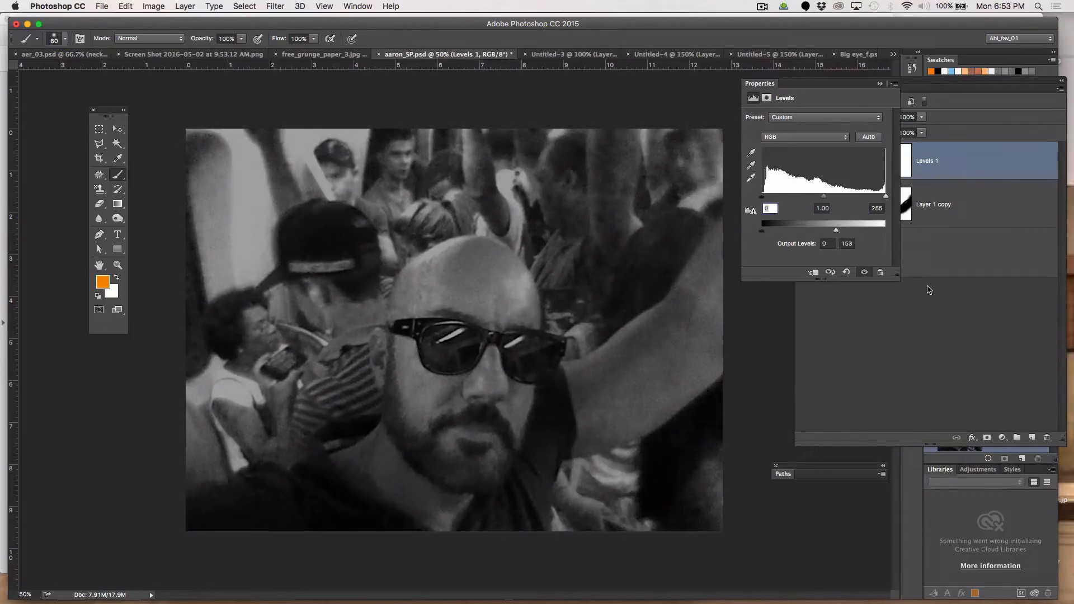
double_click(762, 85)
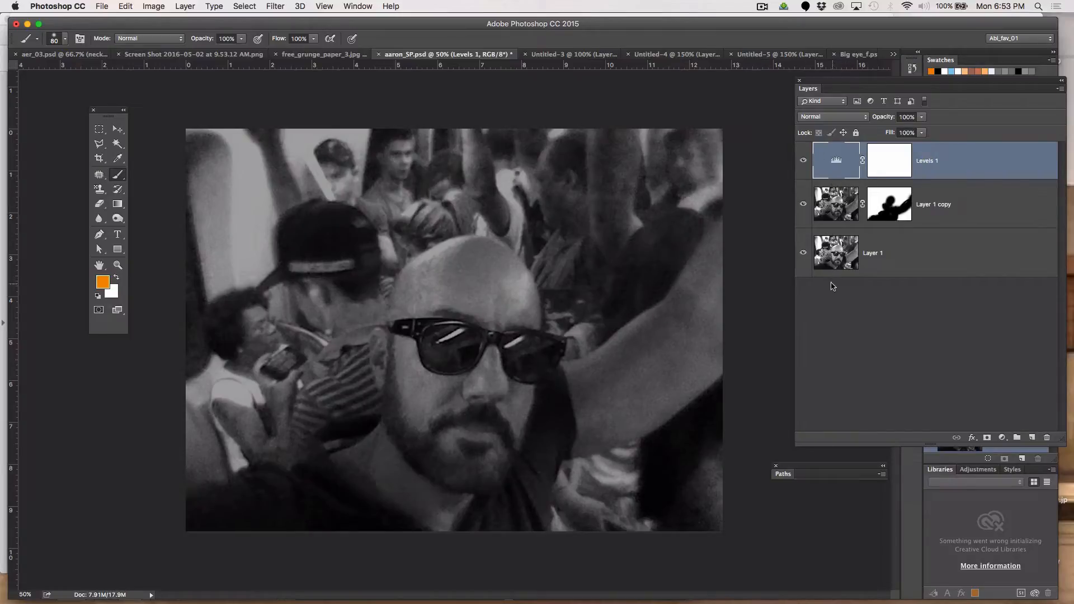
Step: Rename Layer 1 with "Just" followed by the man's first name
double_click(873, 256)
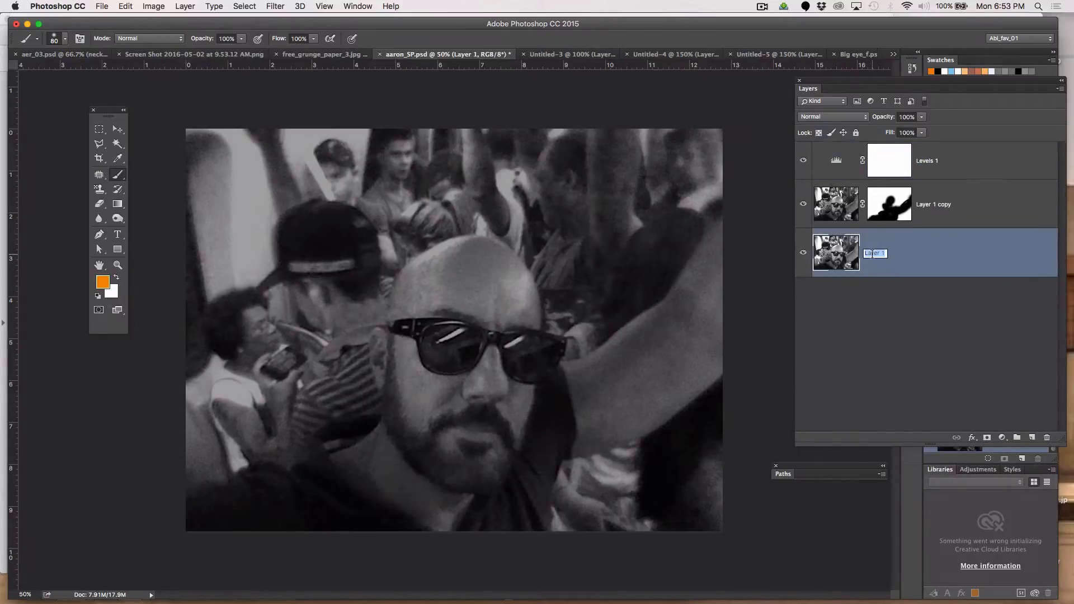
text(Just)
key(BackSpace)
text(n)
Step: Rename Layer 1 copy as "The people"
click(943, 206)
double_click(943, 205)
key(BackSpace)
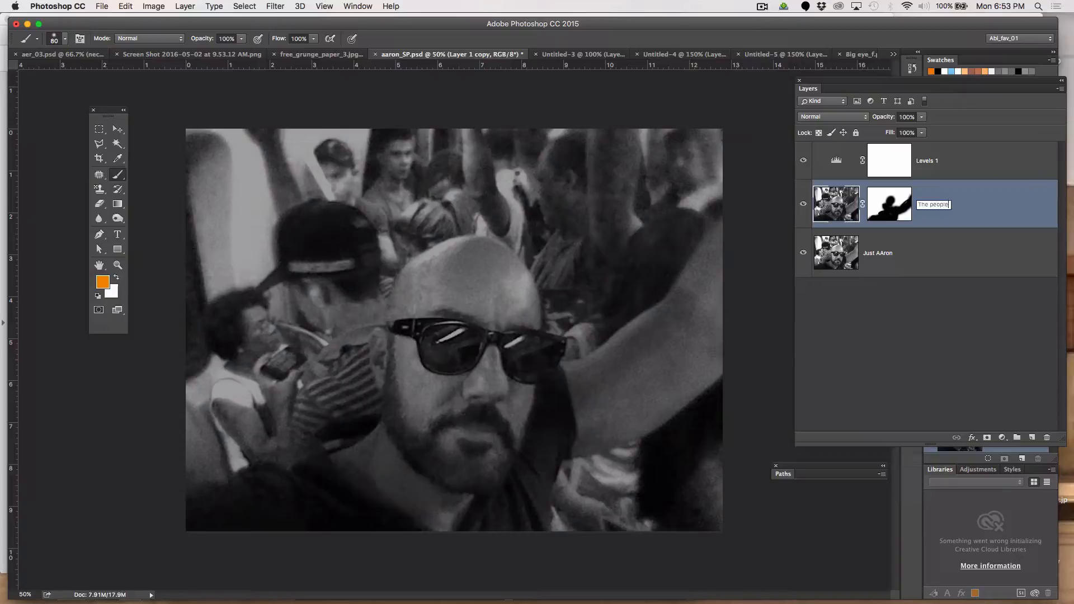
click(969, 308)
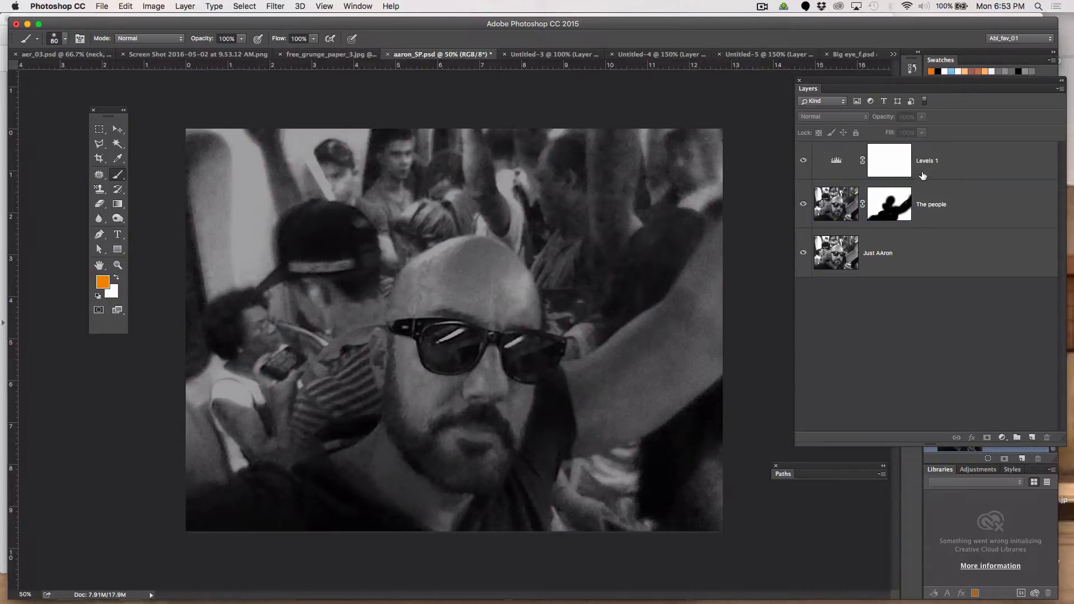
Step: Clip the Levels 1 adjustment to The people layer only, and compare the image with that layer hidden and shown
double_click(841, 163)
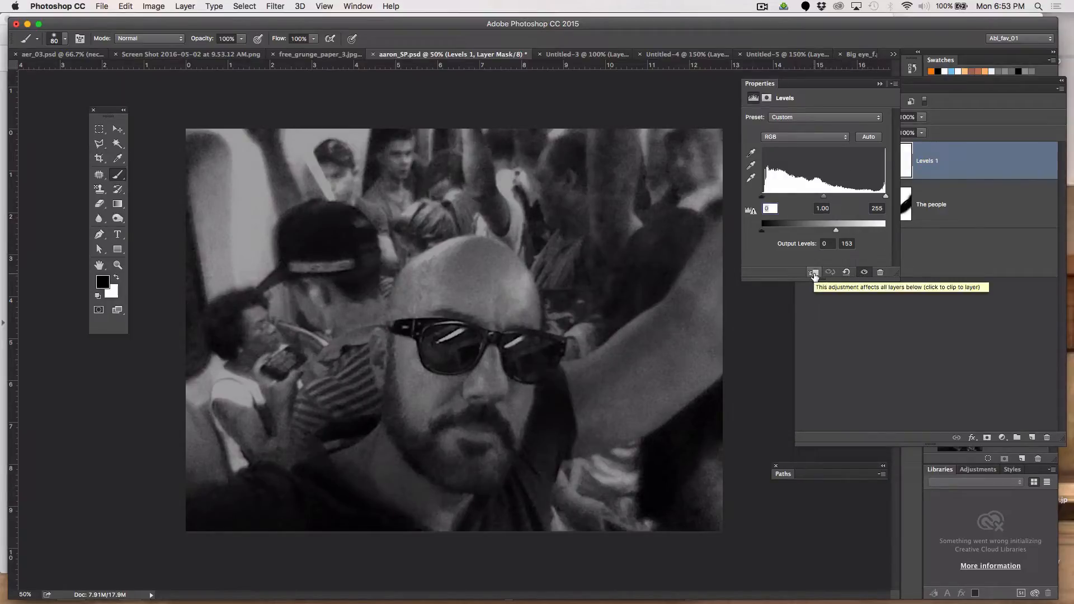
click(814, 273)
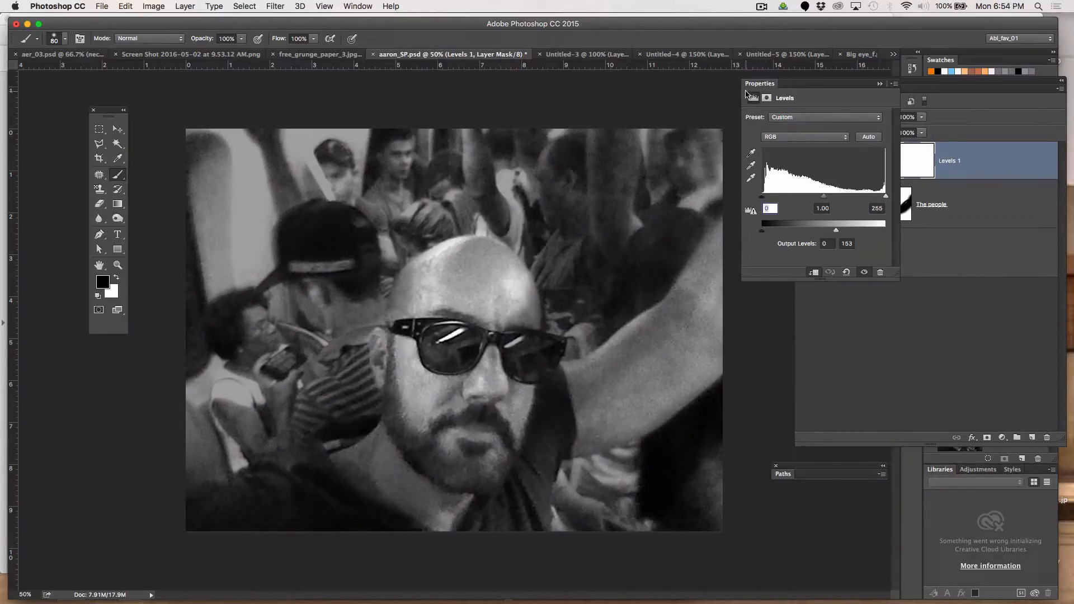
click(913, 324)
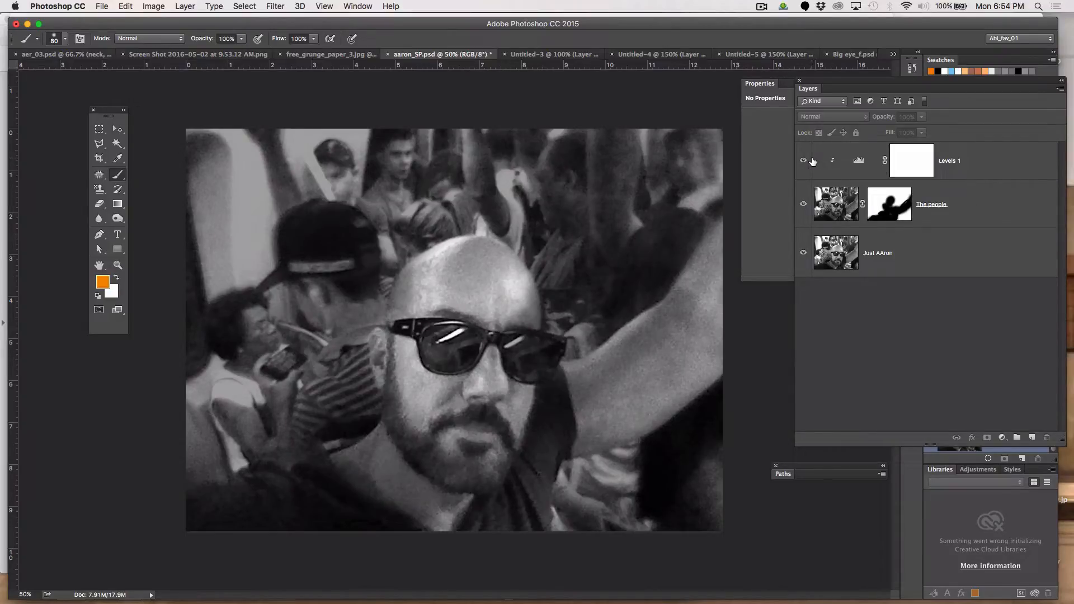
click(803, 203)
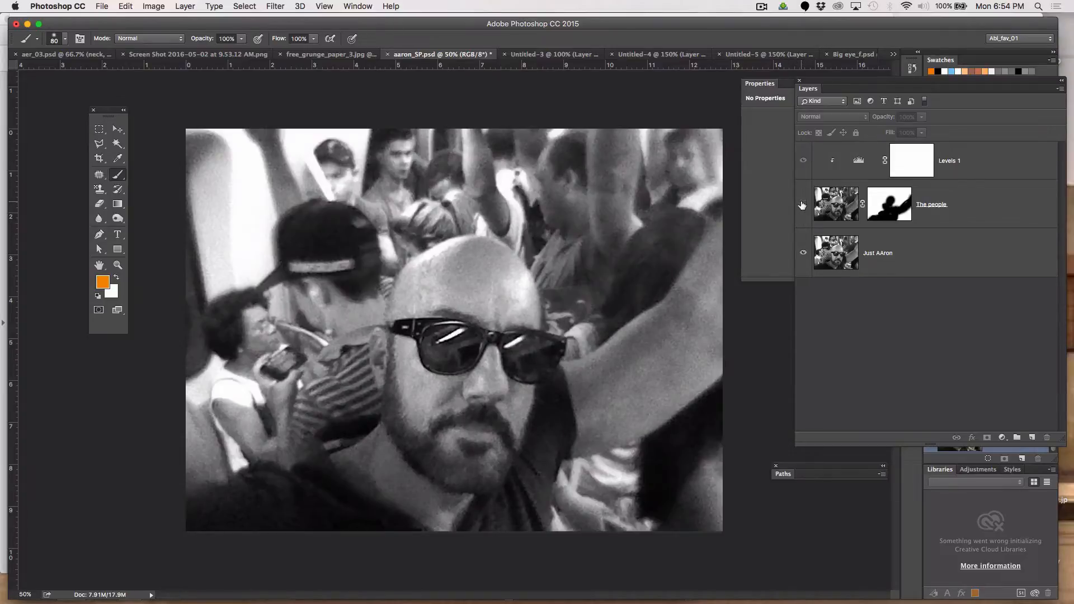
click(803, 204)
click(803, 205)
click(803, 205)
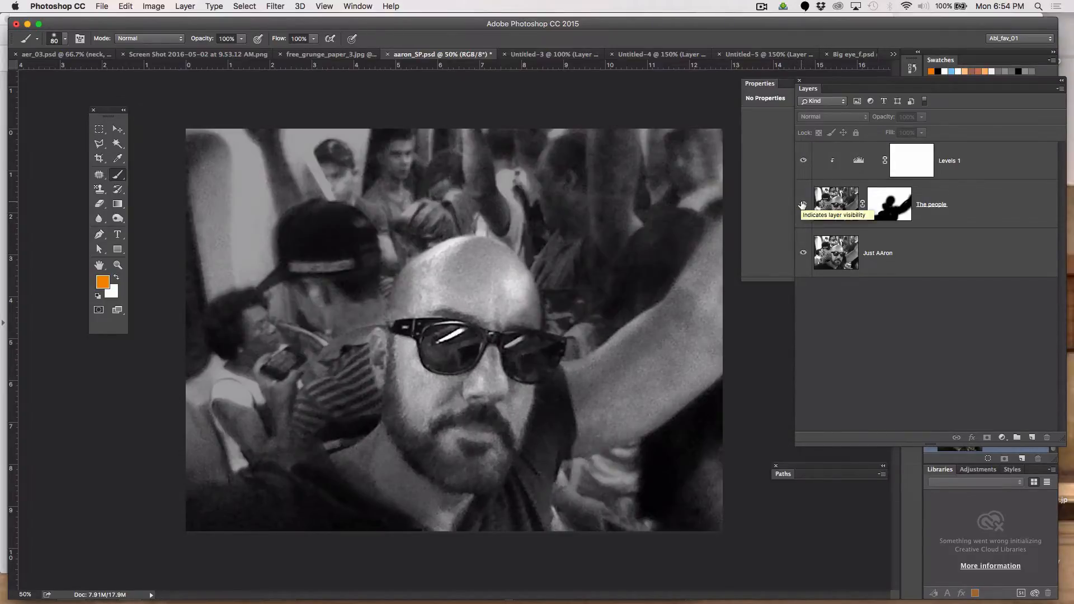
Step: Paint black on The people layer's mask over the man's head and face to clear the remaining darkened areas
click(893, 207)
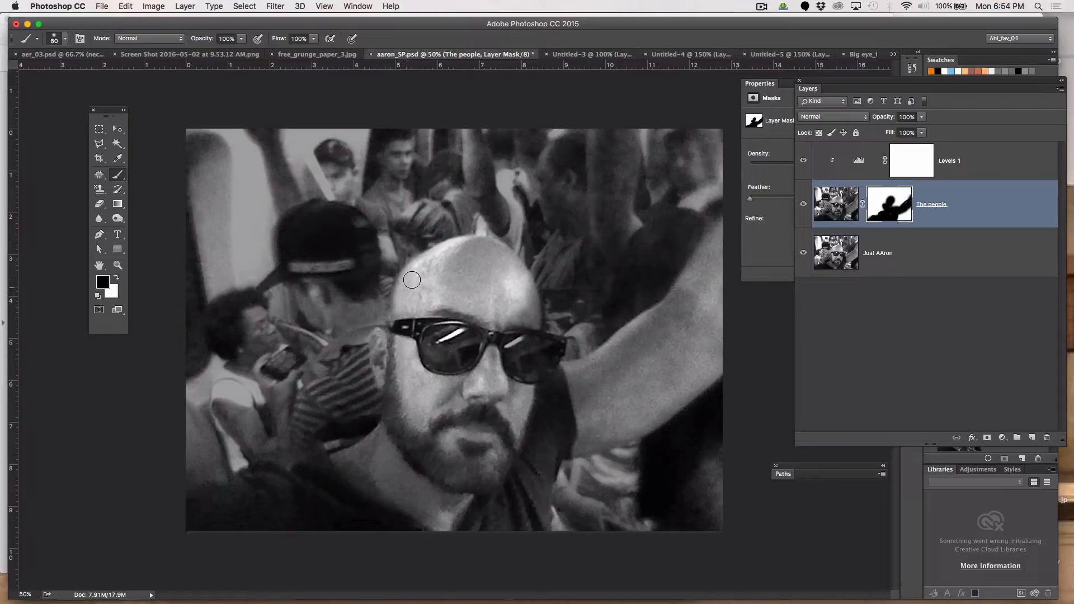
drag(399, 306, 388, 379)
mouse_move(522, 288)
mouse_down()
mouse_move(533, 326)
mouse_move(510, 279)
mouse_move(507, 332)
mouse_move(519, 309)
mouse_move(524, 318)
mouse_move(514, 299)
mouse_move(523, 326)
mouse_move(537, 304)
mouse_move(530, 329)
mouse_move(557, 347)
mouse_move(550, 369)
mouse_move(532, 371)
mouse_move(548, 358)
mouse_move(515, 344)
mouse_move(516, 384)
mouse_move(500, 355)
mouse_move(508, 375)
mouse_move(485, 370)
mouse_move(460, 342)
mouse_move(471, 318)
mouse_move(452, 357)
mouse_move(467, 380)
mouse_up()
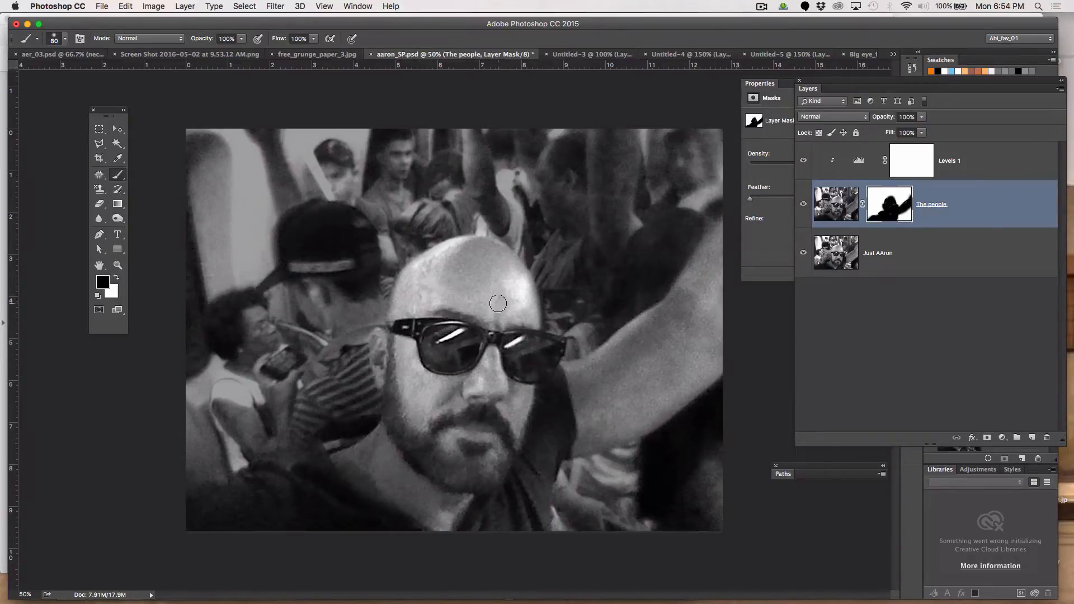
Step: Examine The people layer's mask around the man for leftover spots, comparing it with the bottom layer hidden and shown
key(z)
click(483, 385)
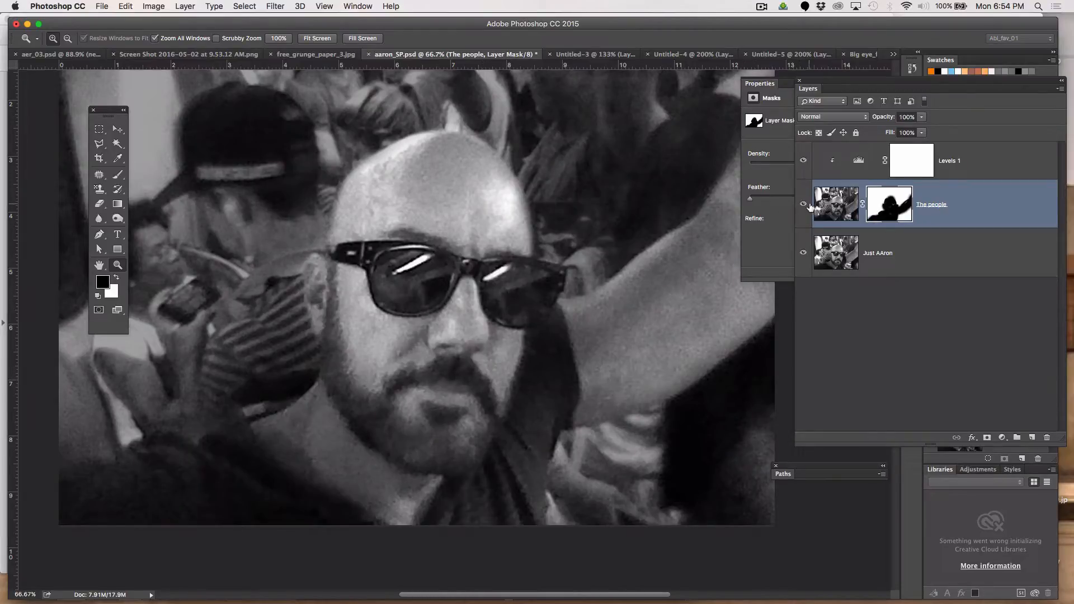
click(804, 254)
click(804, 256)
click(805, 255)
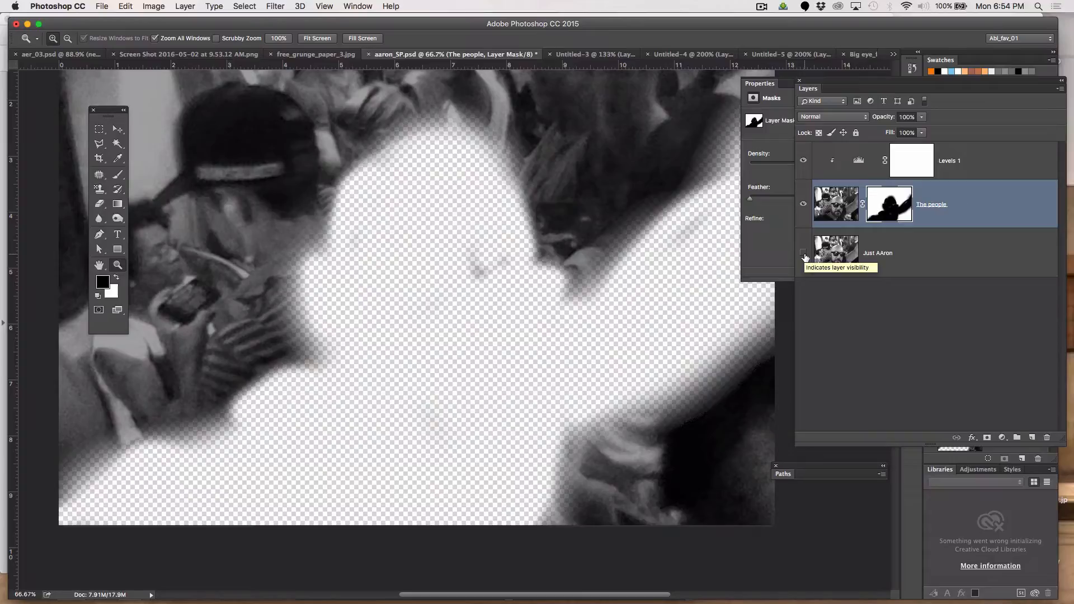
click(804, 255)
click(804, 252)
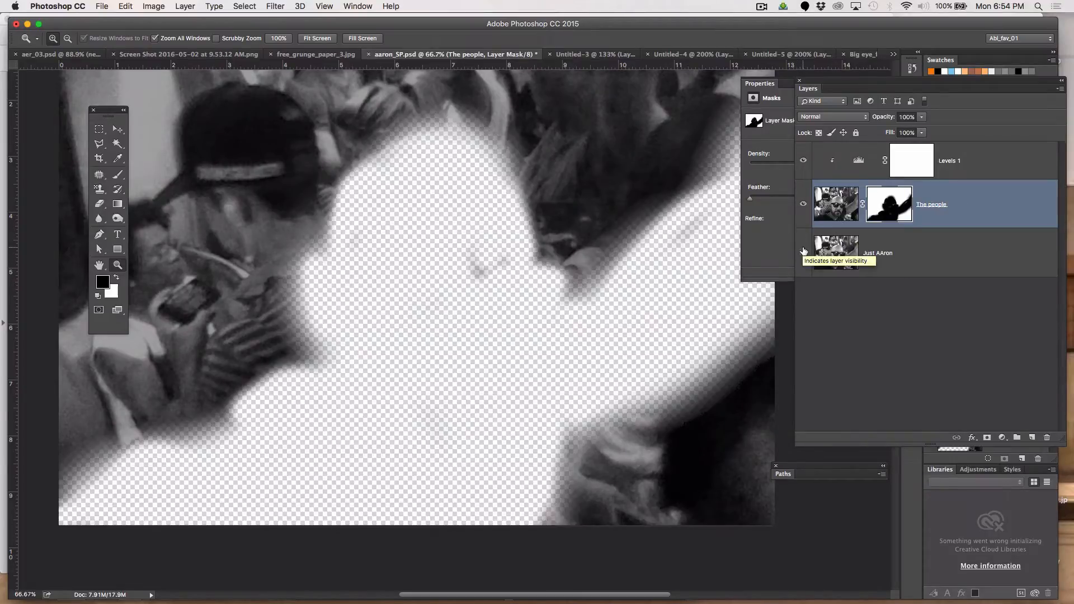
click(805, 252)
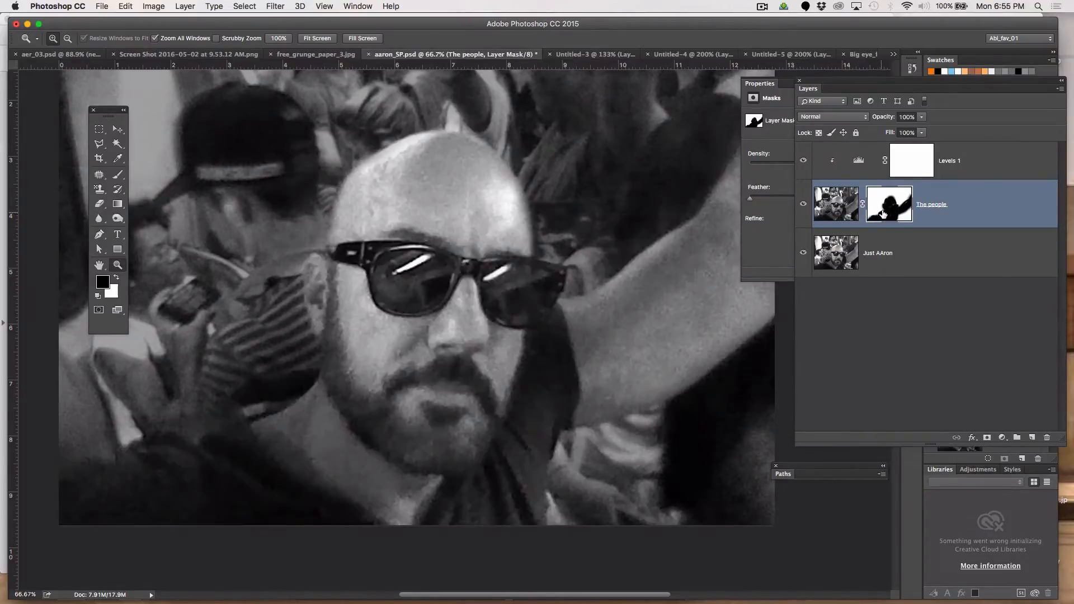
Step: Paint out the leftover spots near the sunglasses' bridge on The people mask, check the cutout against both layers, and save the document
click(117, 176)
click(482, 265)
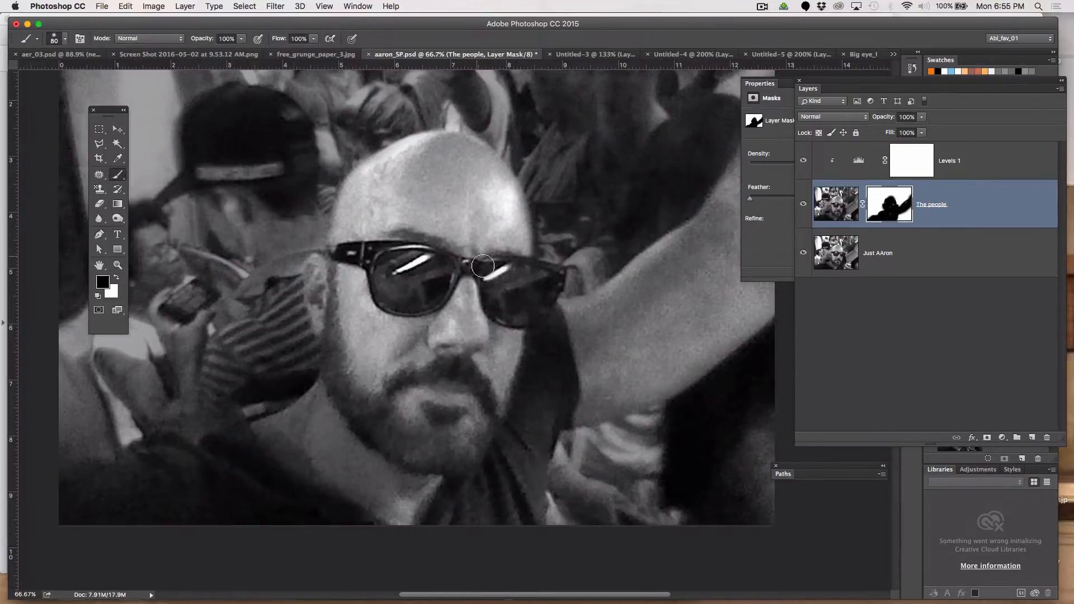
click(804, 257)
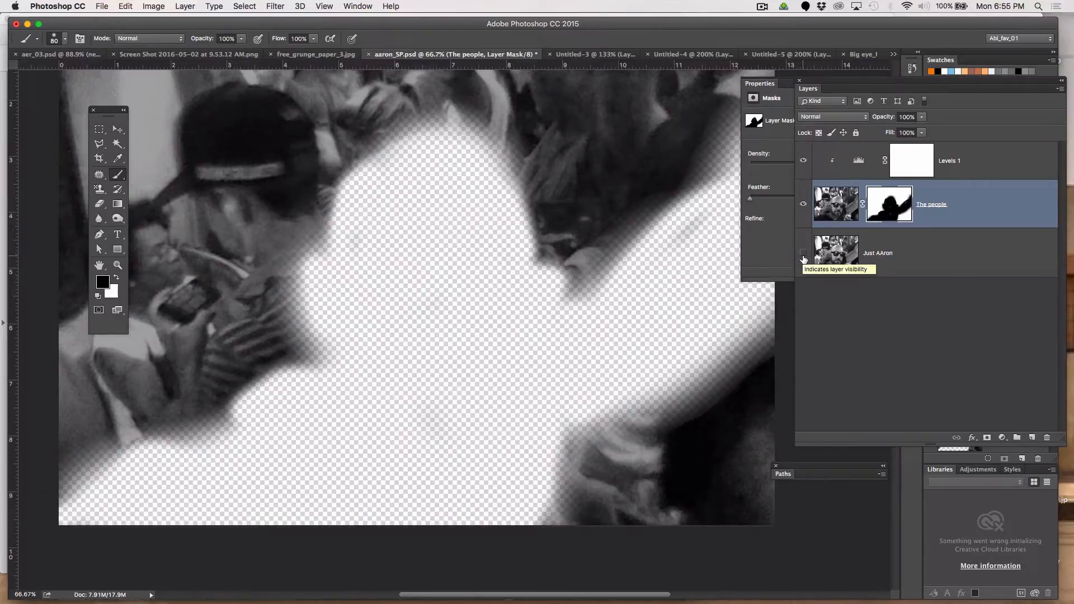
click(804, 255)
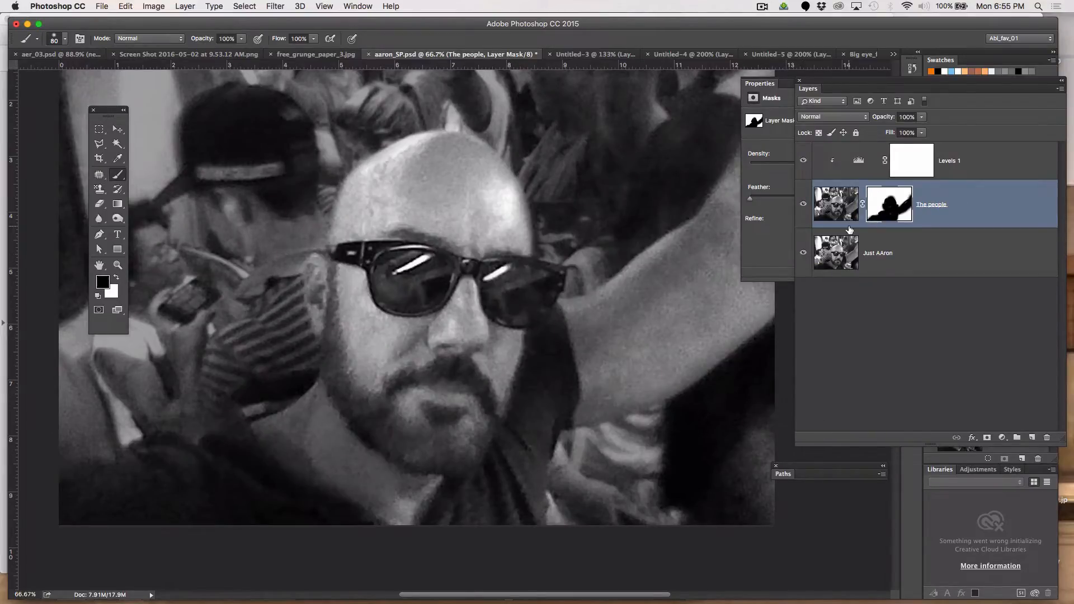
click(802, 206)
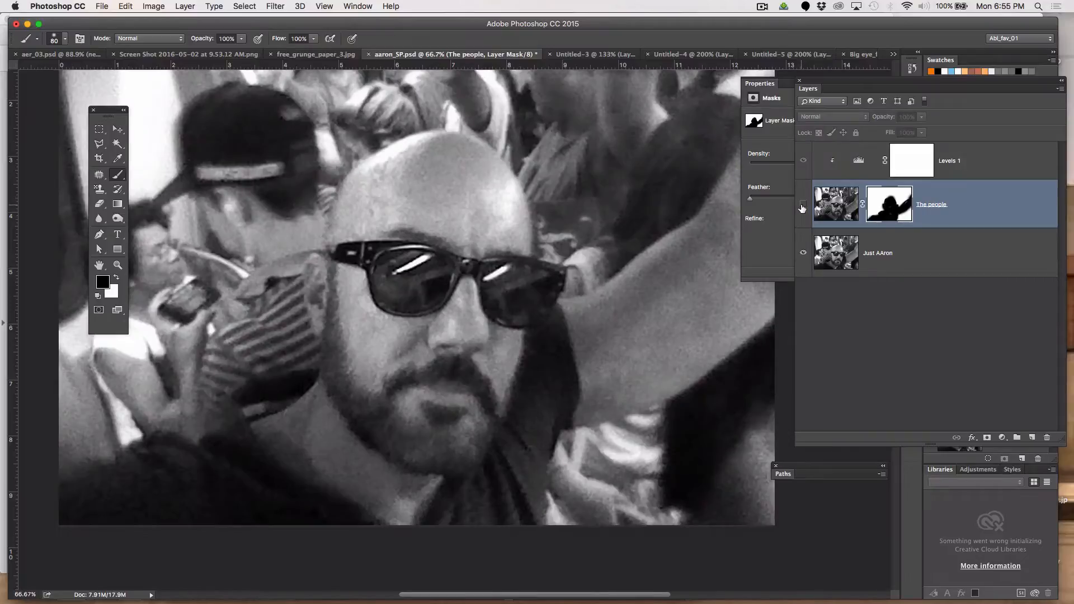
click(802, 207)
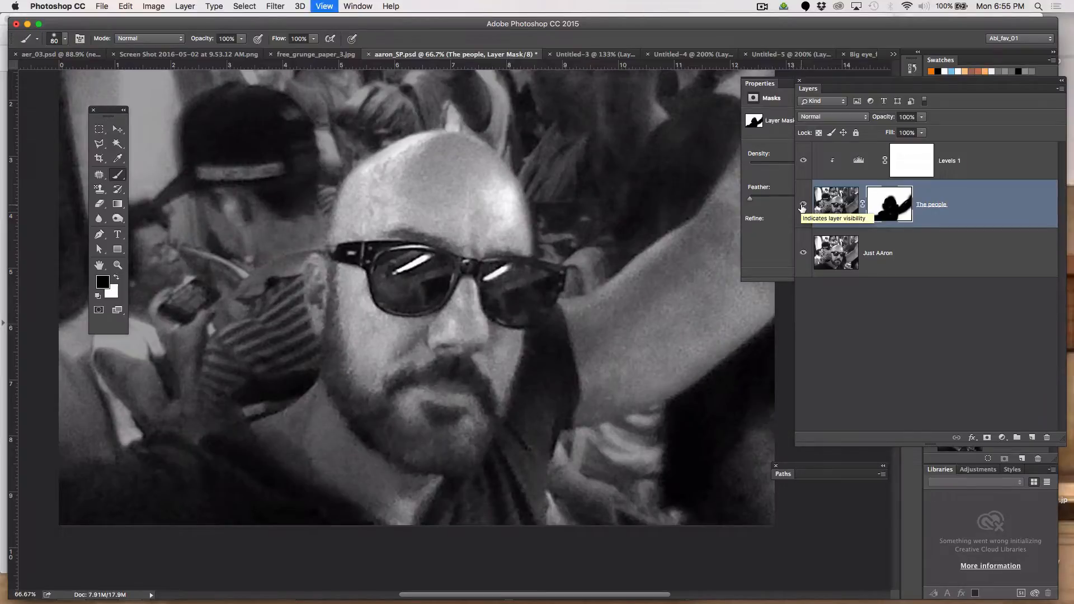
key(super+minus)
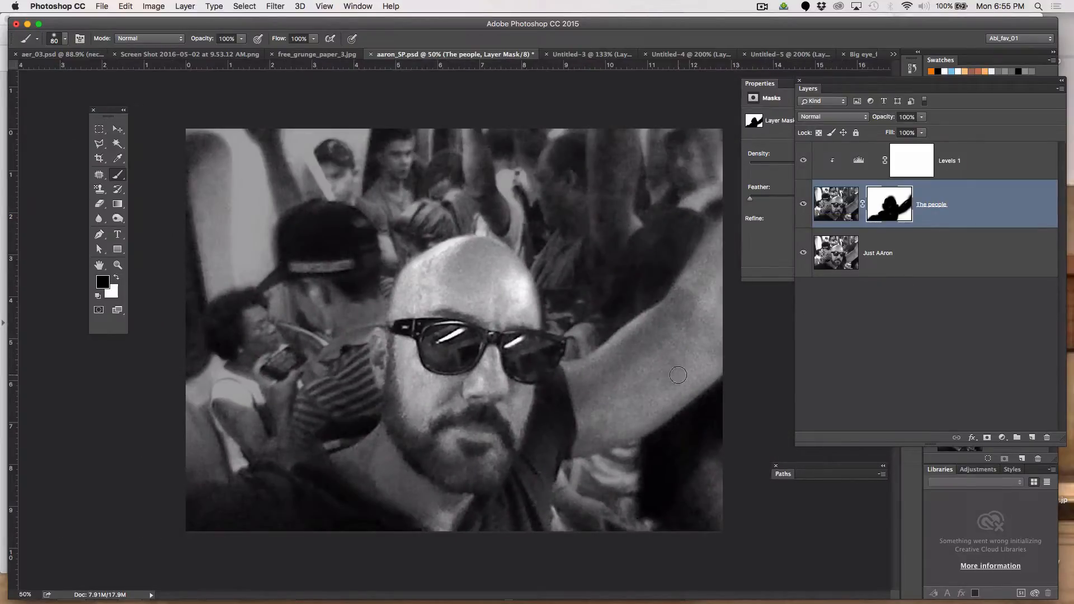
key(super+s)
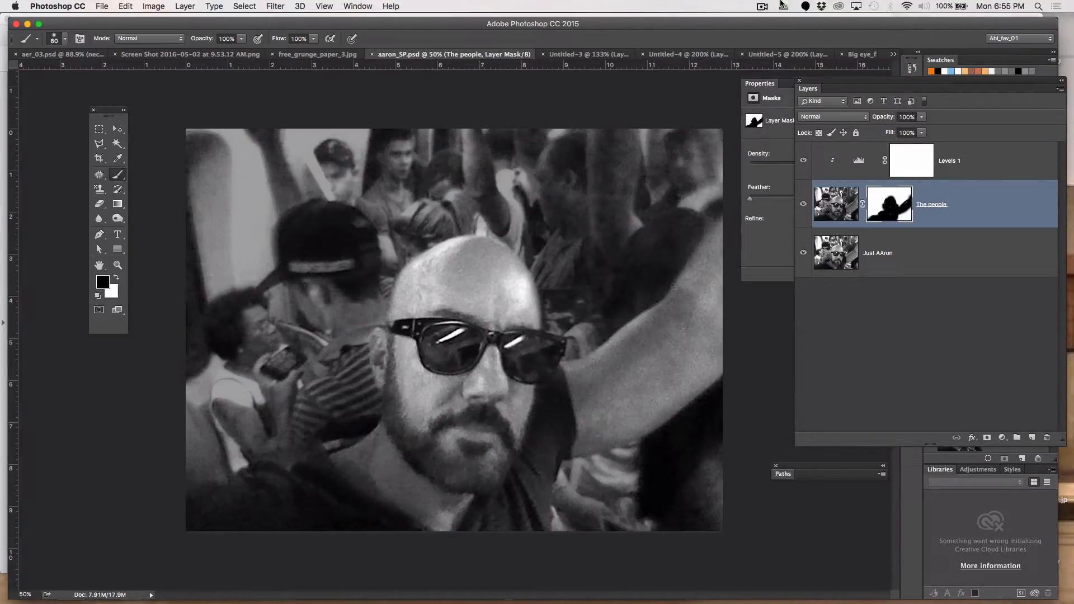
click(763, 6)
click(768, 40)
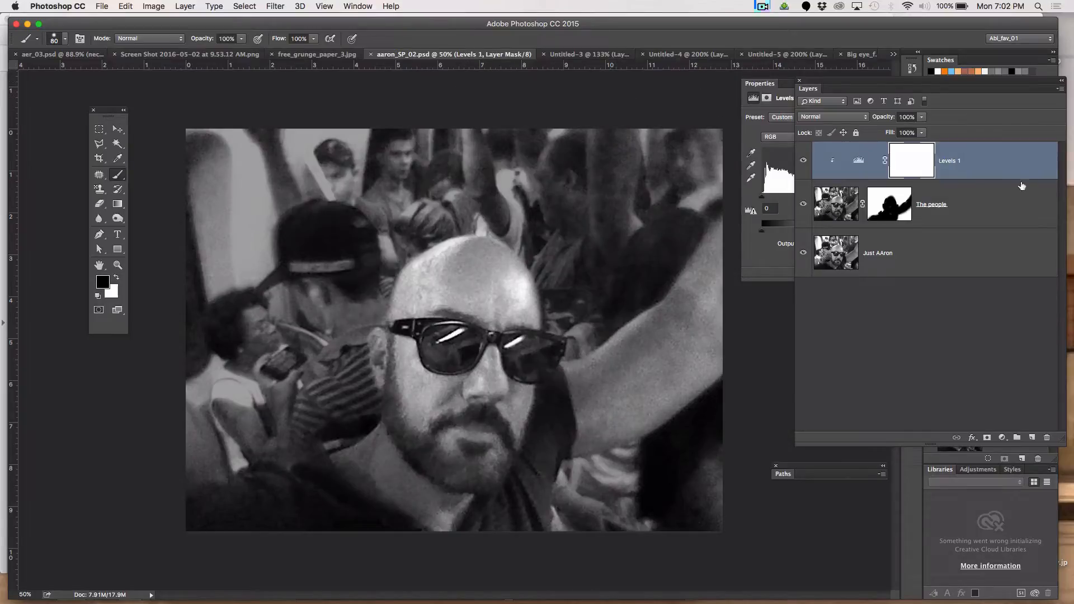
Step: Bring the paper texture from free_grunge_paper_3.jpg into the selfie document as a new layer above Levels 1
click(367, 4)
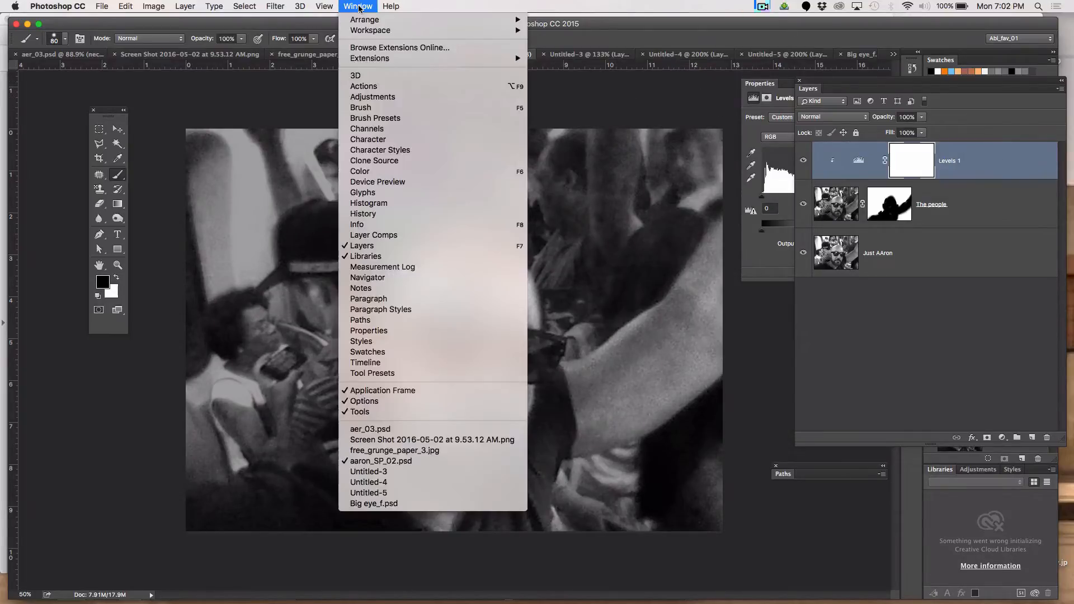
click(432, 453)
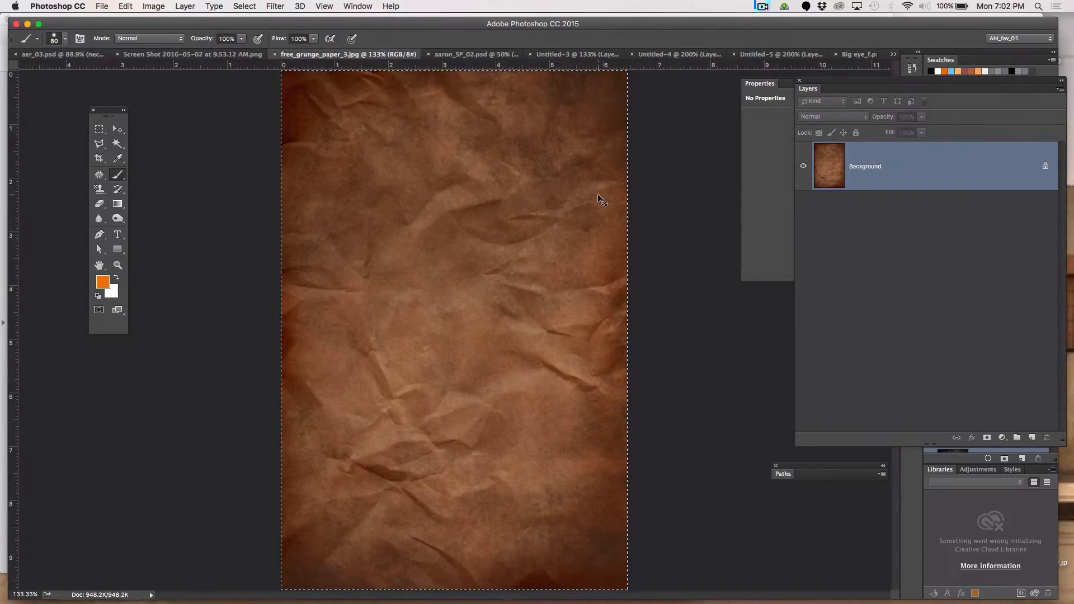
click(125, 7)
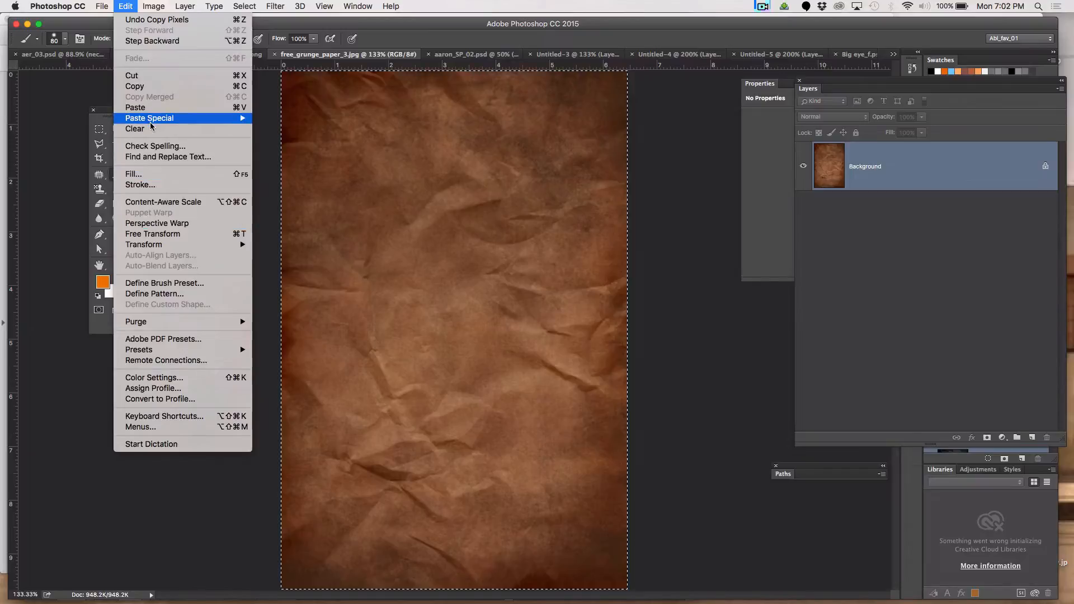
click(208, 5)
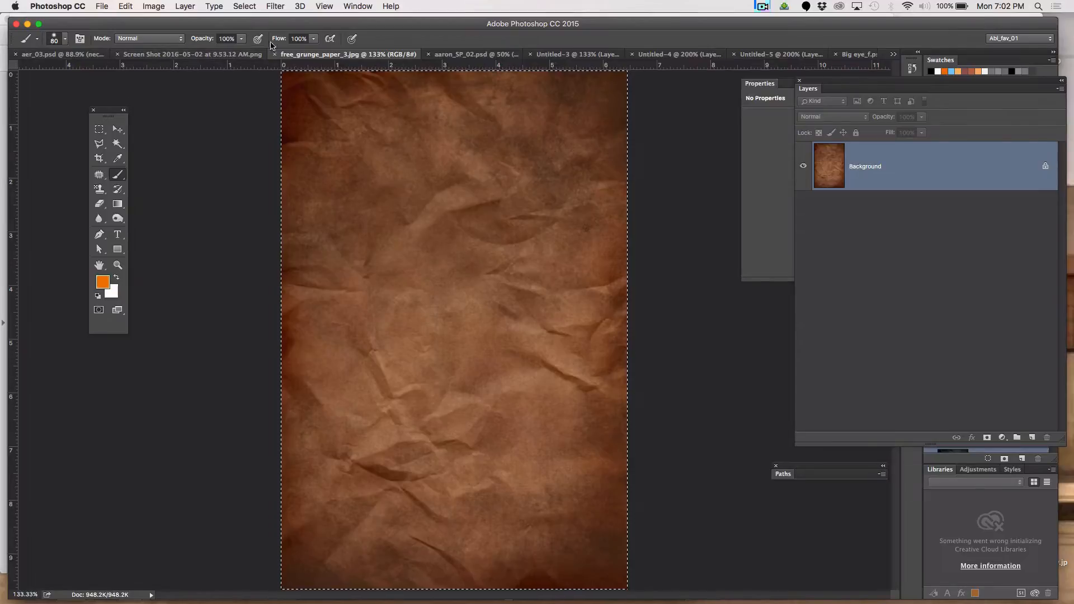
click(458, 54)
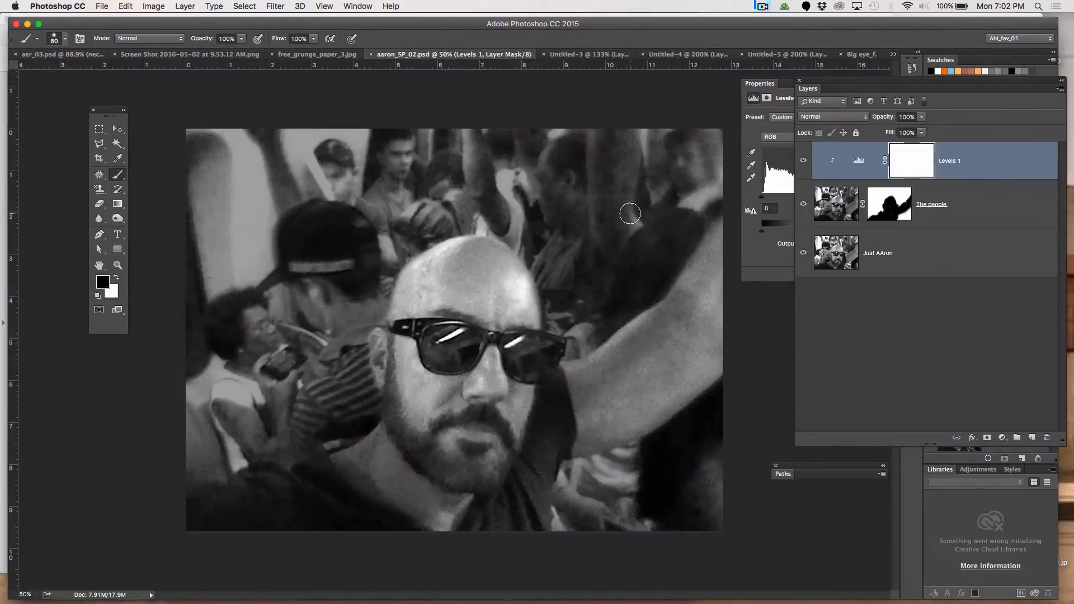
key(super+v)
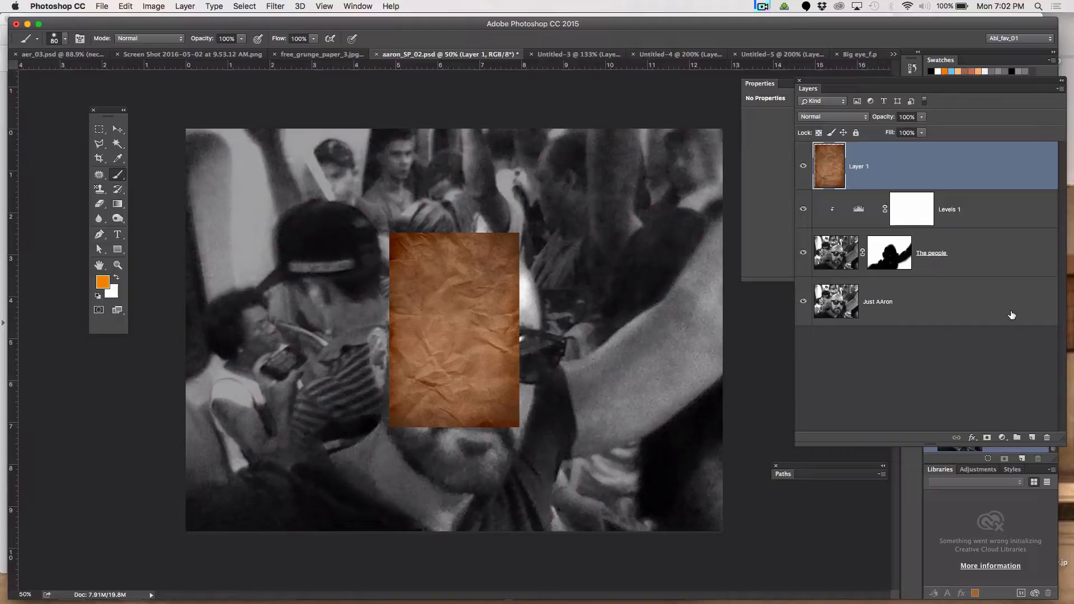
Step: Rotate the paper texture -90 degrees, scale it to about 314% by 276% to cover the whole canvas, and save the document
key(super+t)
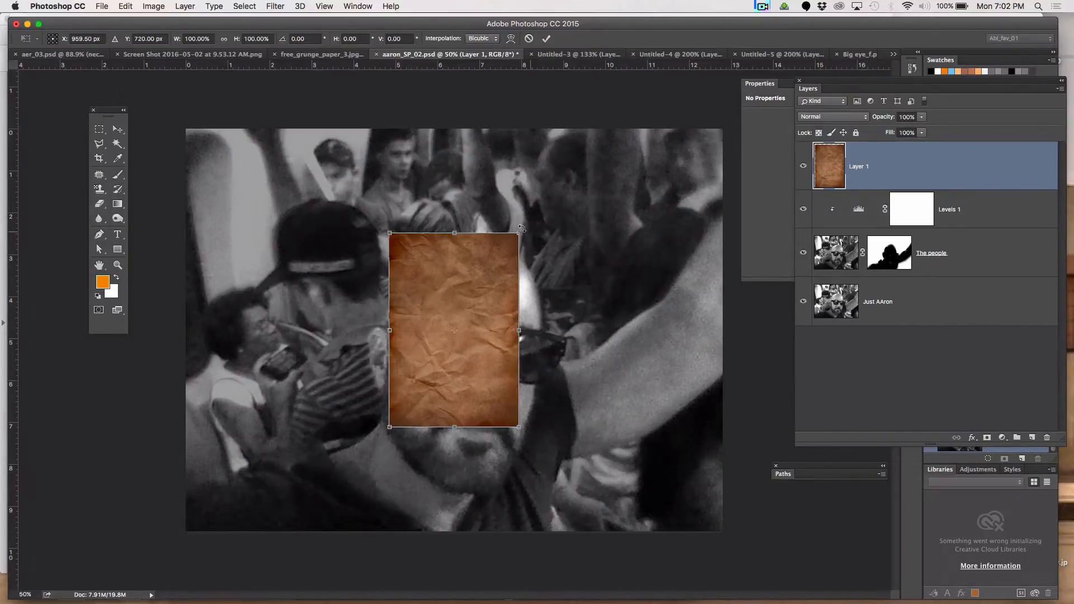
drag(521, 228, 185, 126)
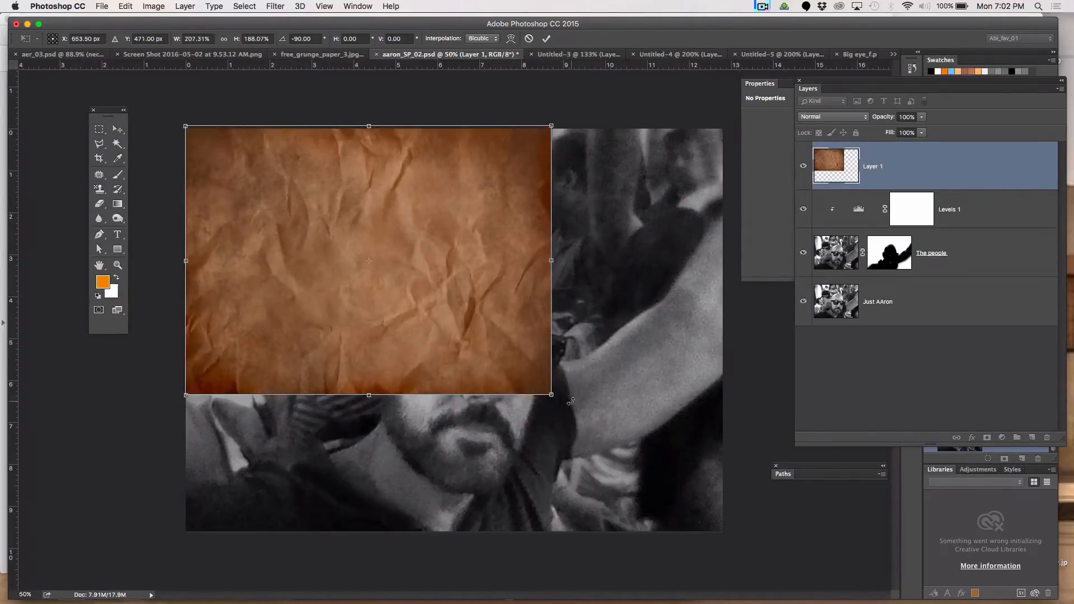
drag(551, 394, 721, 532)
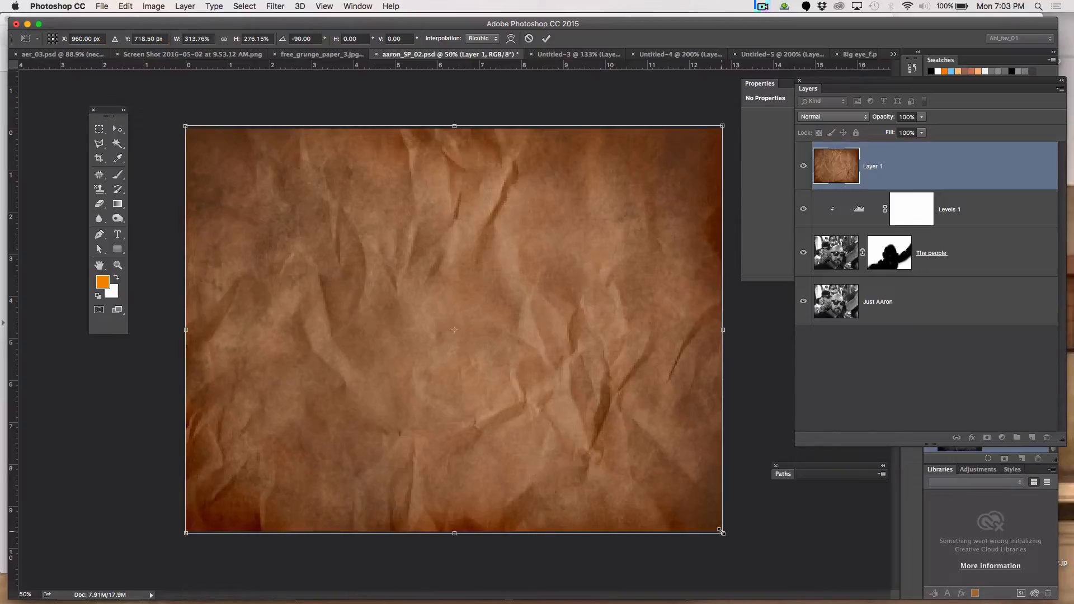
key(Return)
key(b)
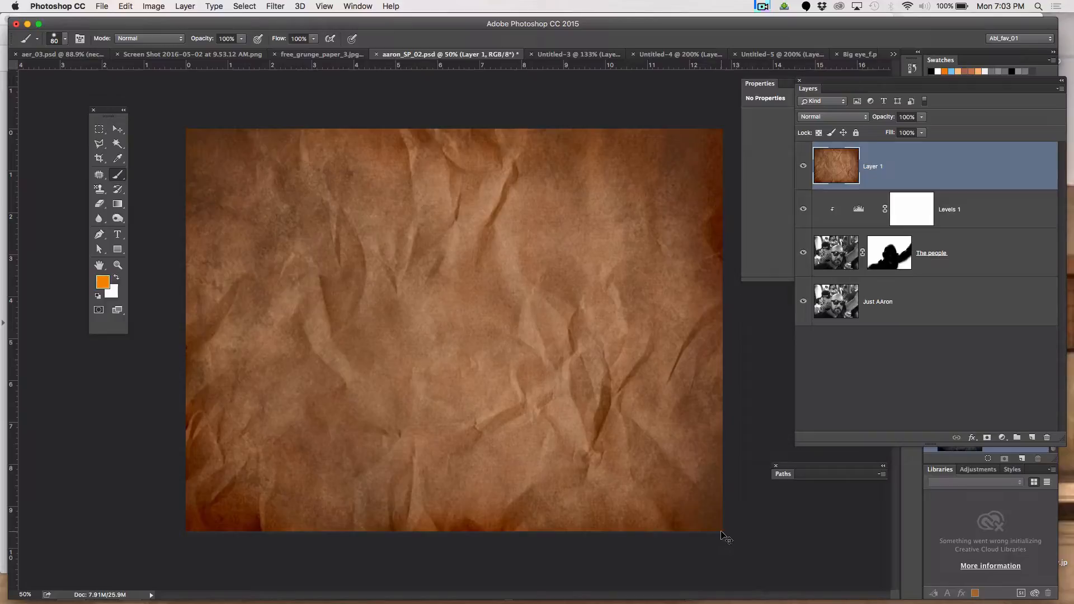
key(super+s)
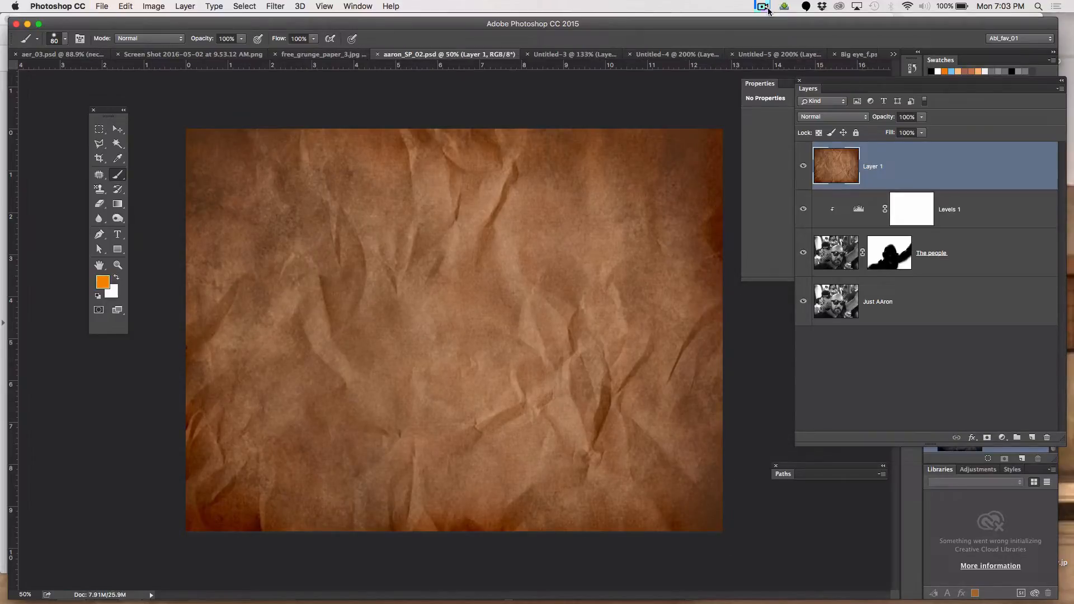
click(763, 7)
click(777, 42)
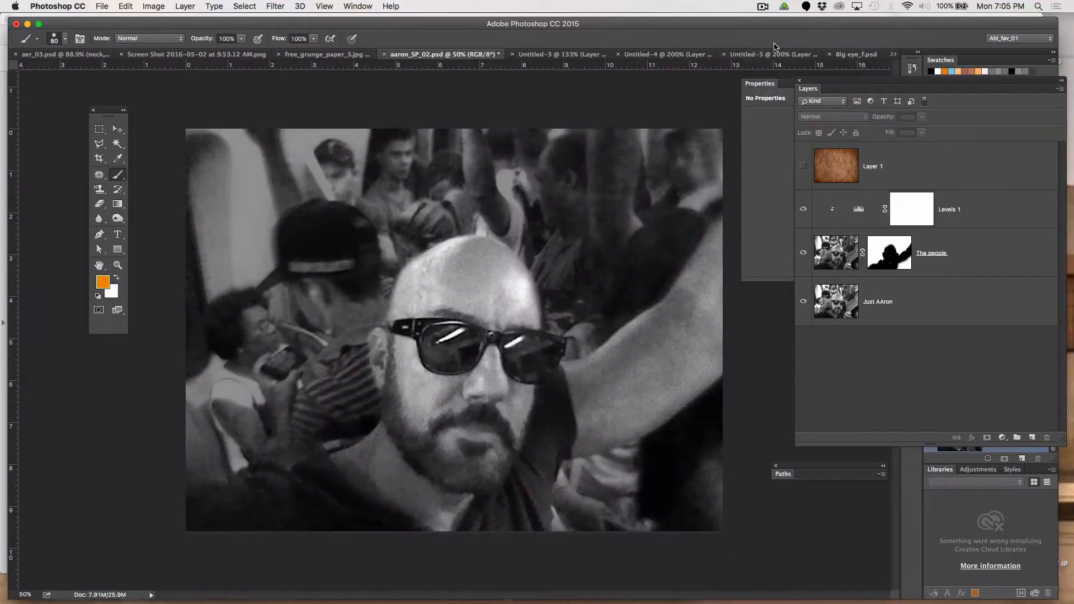
Step: Show the paper texture in Layer 1, duplicate it, move the copy to the bottom of the layer stack, and reselect Layer 1
click(804, 168)
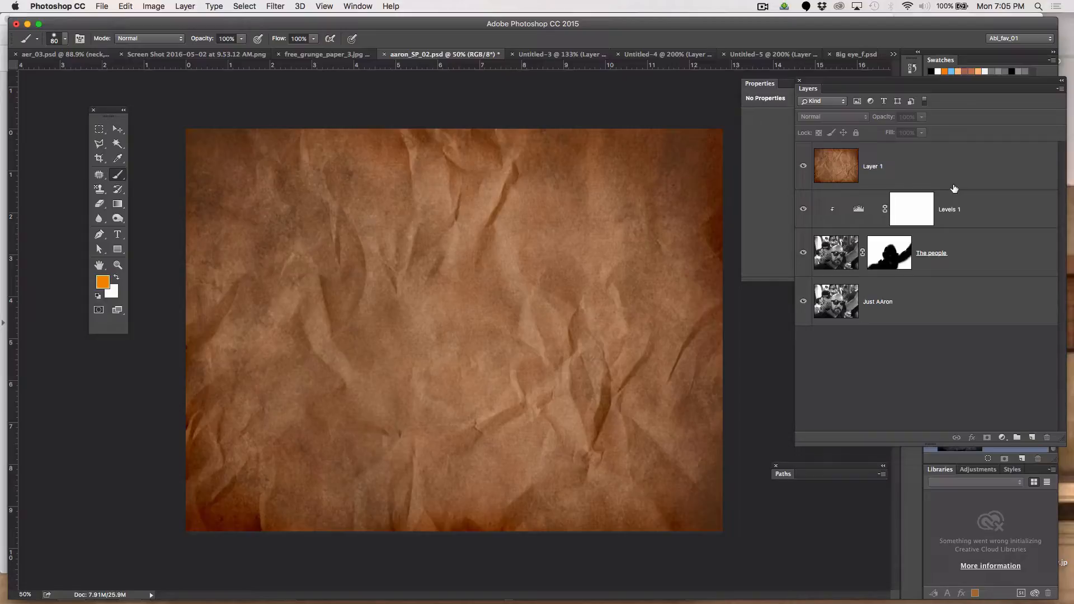
drag(912, 160, 1034, 438)
drag(911, 178, 922, 379)
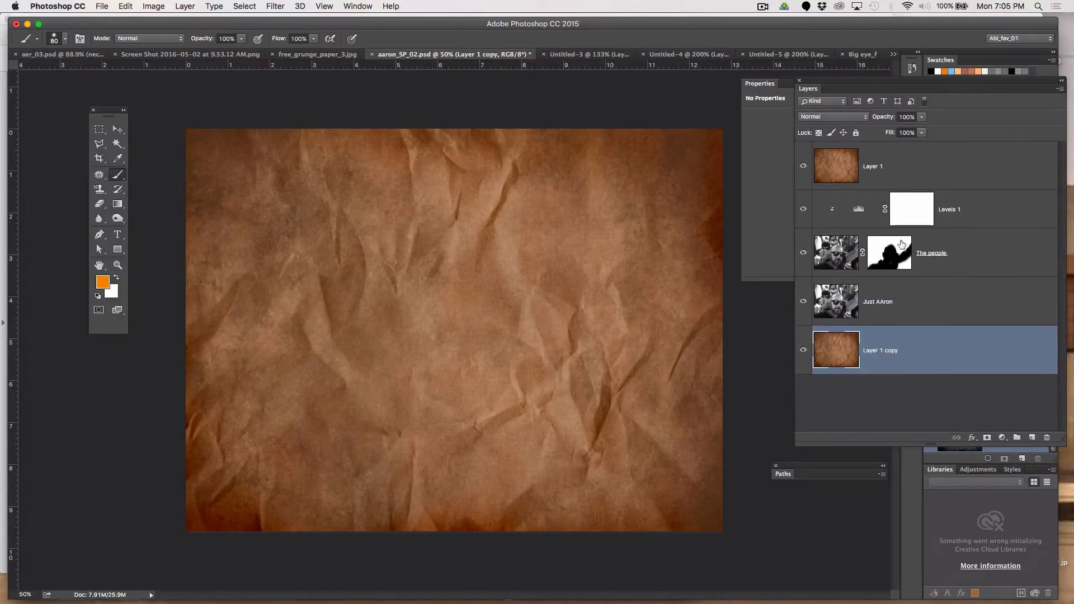
click(927, 398)
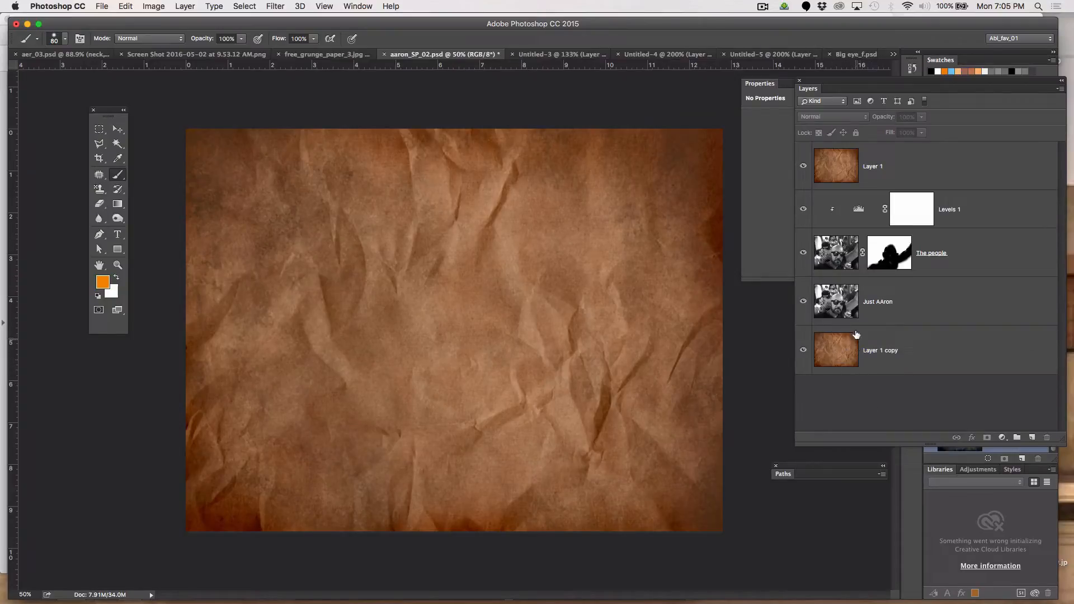
click(903, 172)
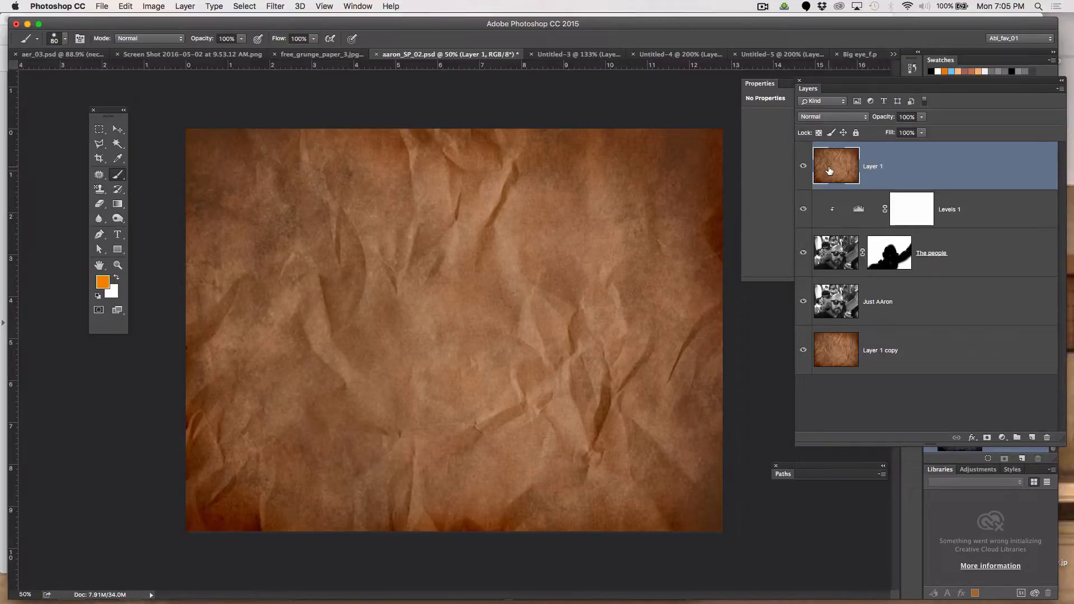
Step: Try the Dissolve, Darken and Multiply blend modes on the Layer 1 paper texture
click(821, 119)
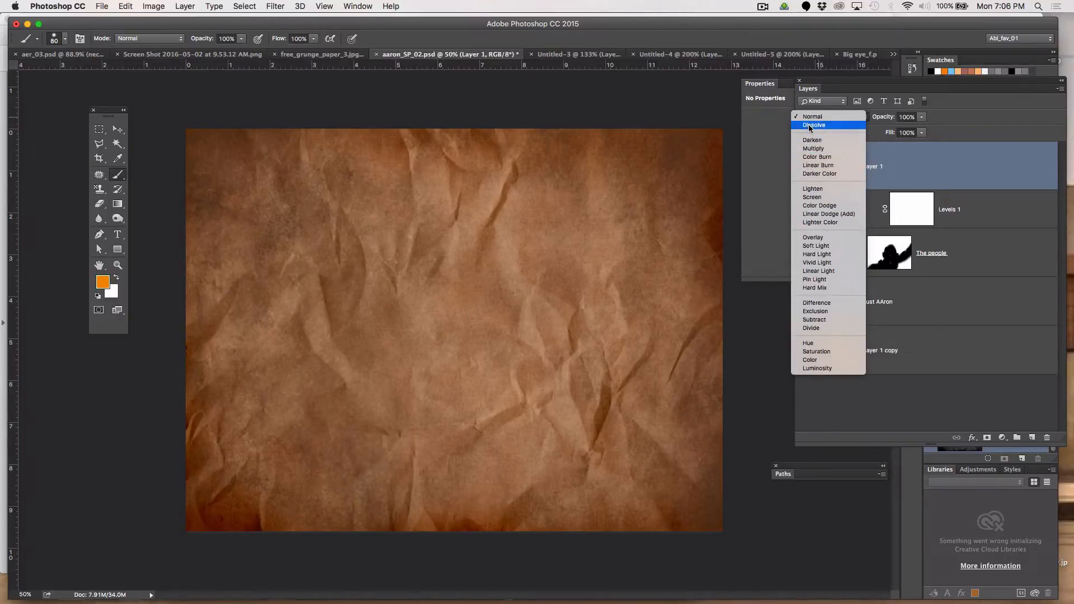
click(809, 126)
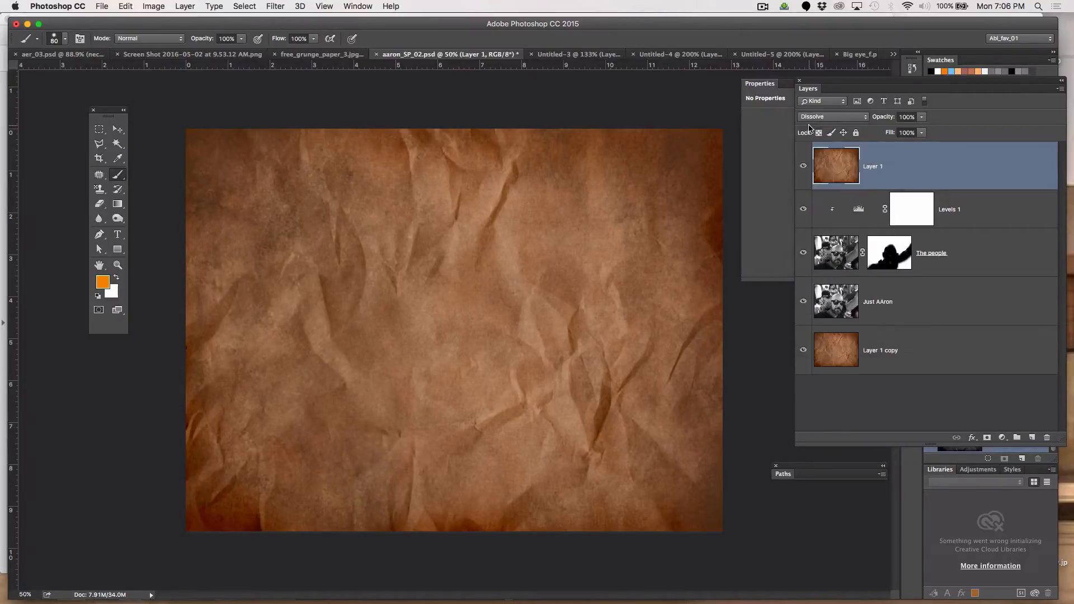
click(816, 117)
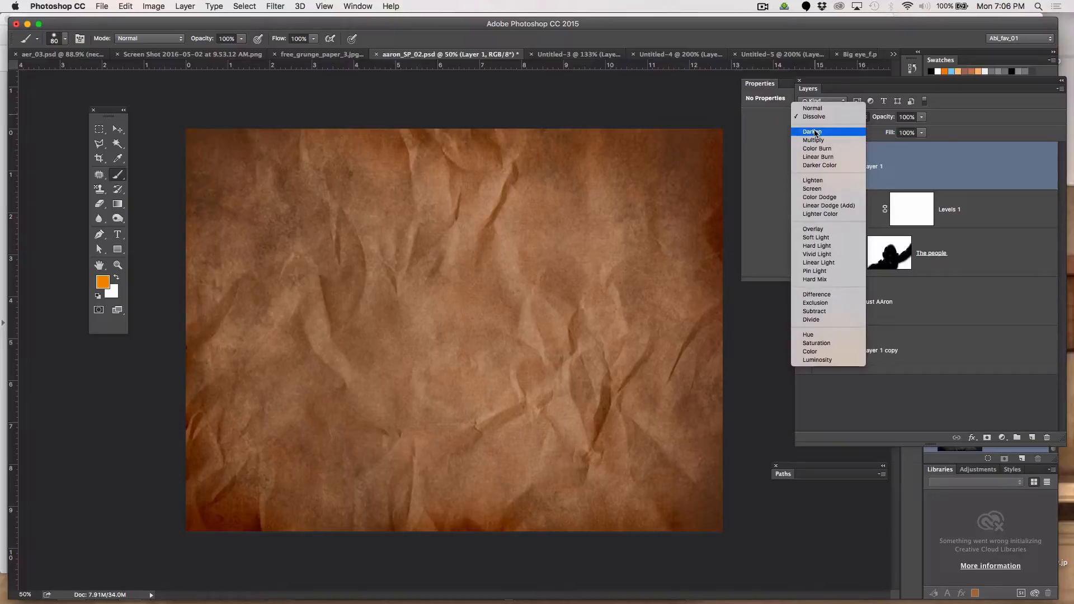
click(816, 133)
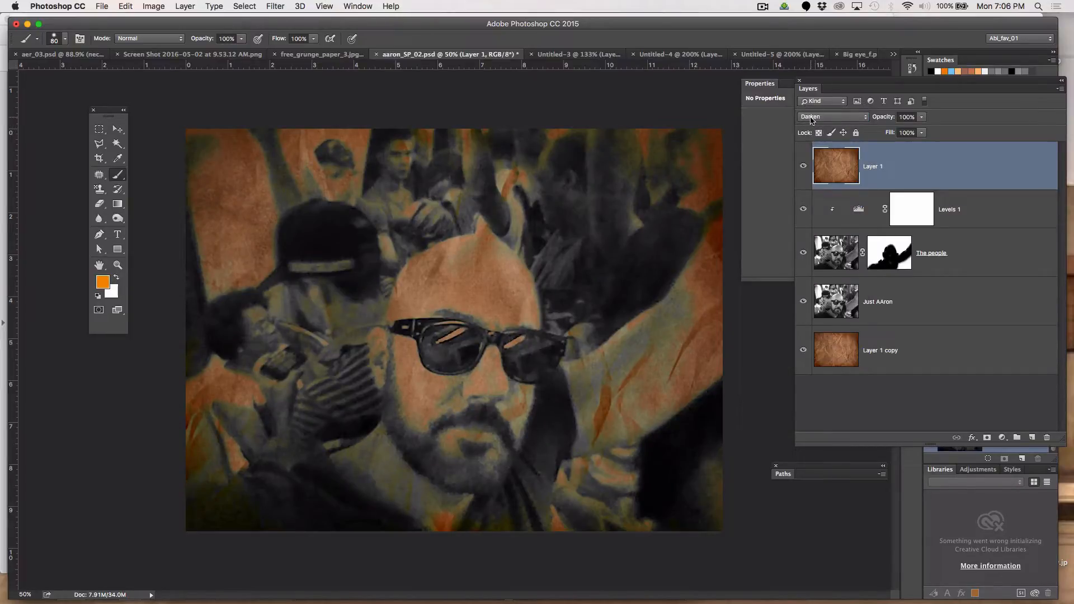
click(811, 118)
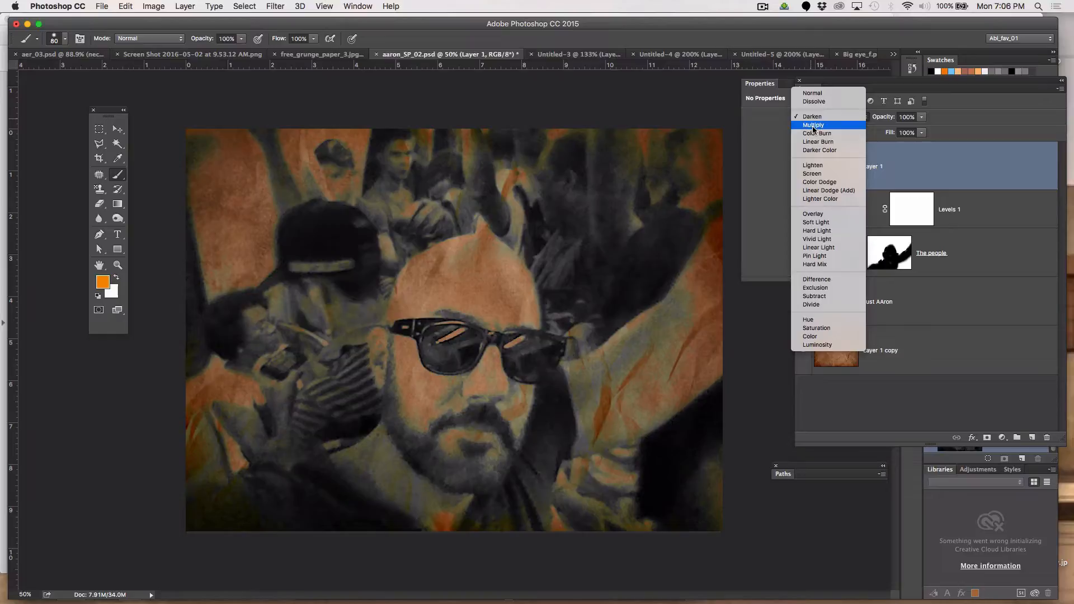
click(813, 126)
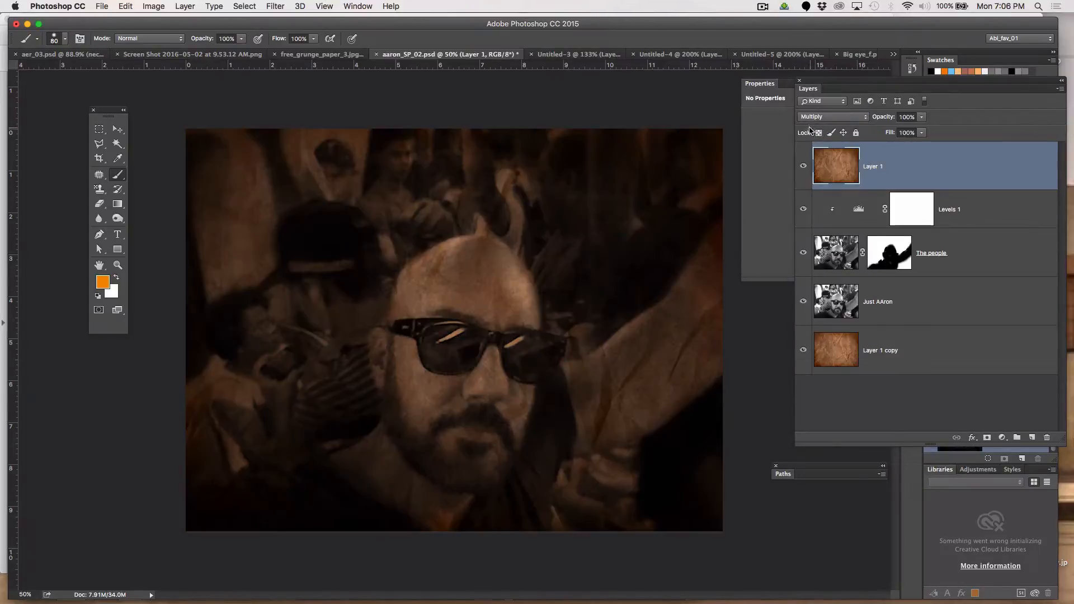
Step: Try the Color Burn, Linear Burn and Darker Color blend modes on the Layer 1 paper texture
click(811, 120)
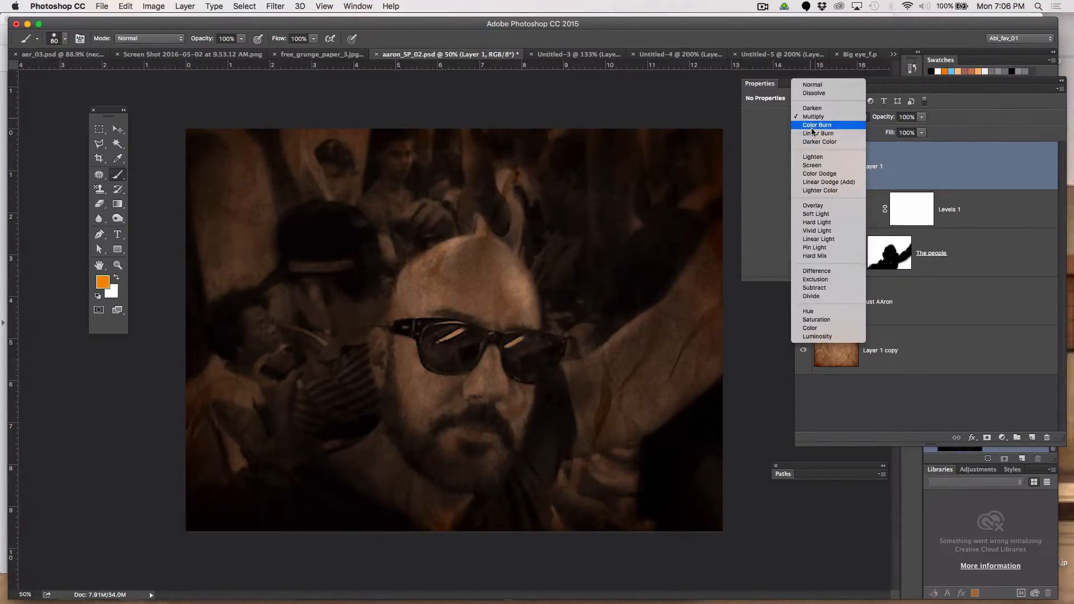
click(813, 118)
click(813, 117)
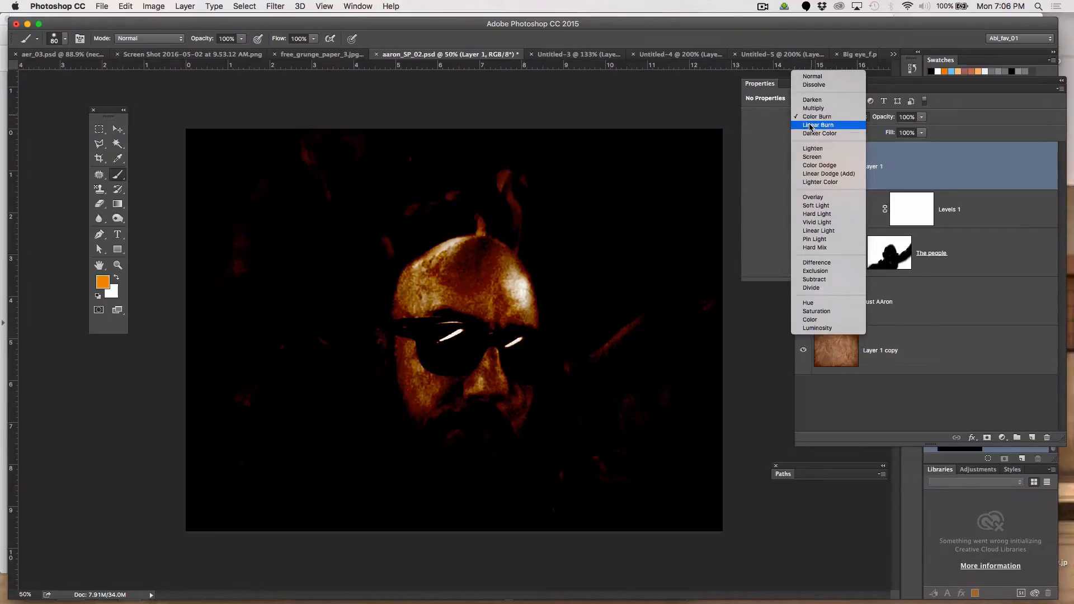
click(810, 126)
click(822, 118)
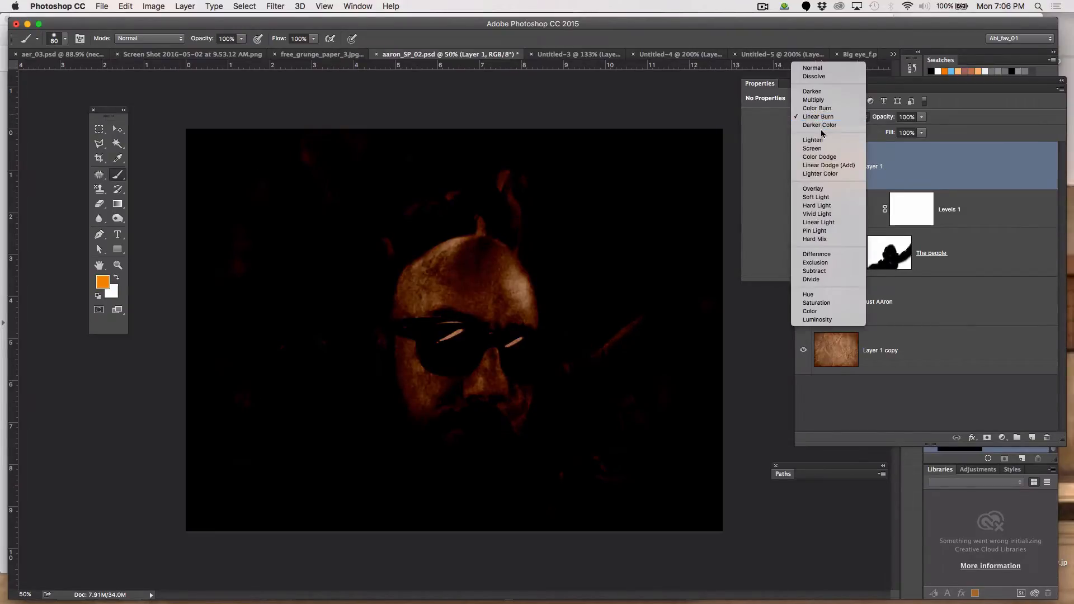
click(818, 125)
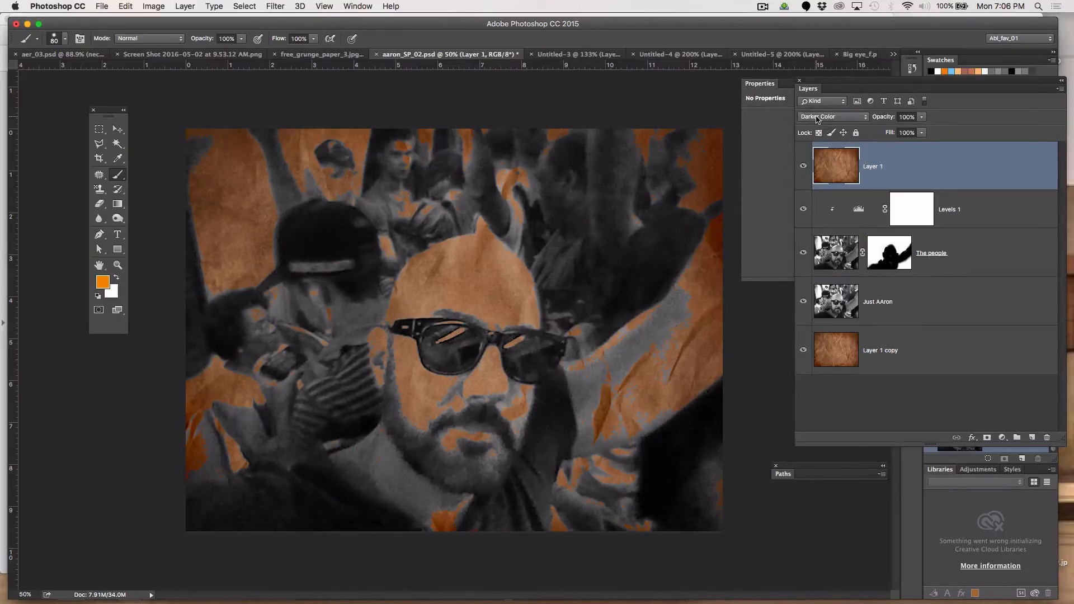
Step: Try the Hue and Color blend modes on the Layer 1 paper texture
click(818, 118)
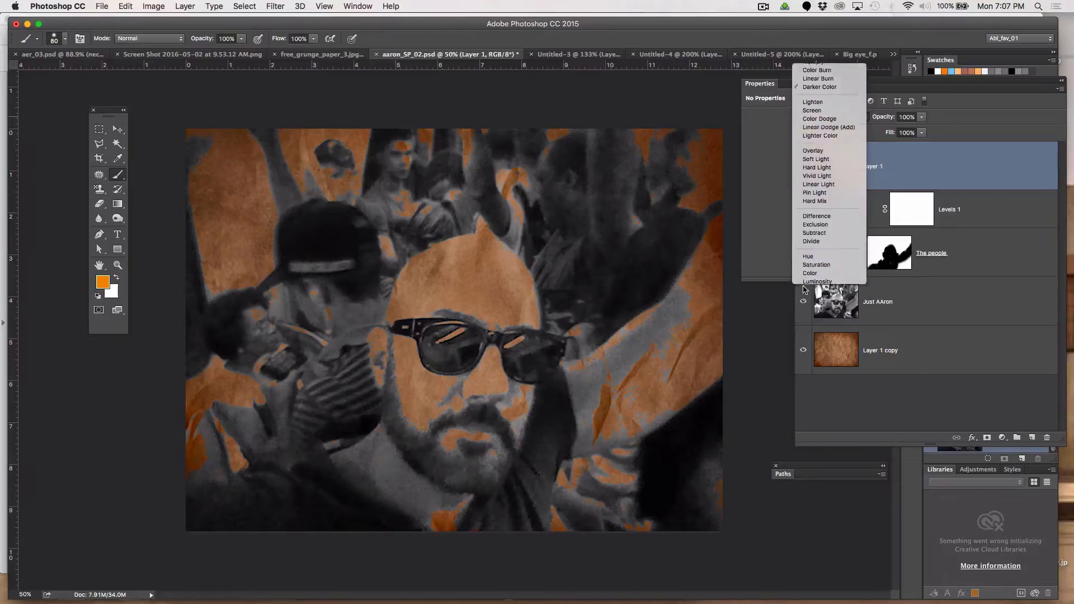
click(806, 287)
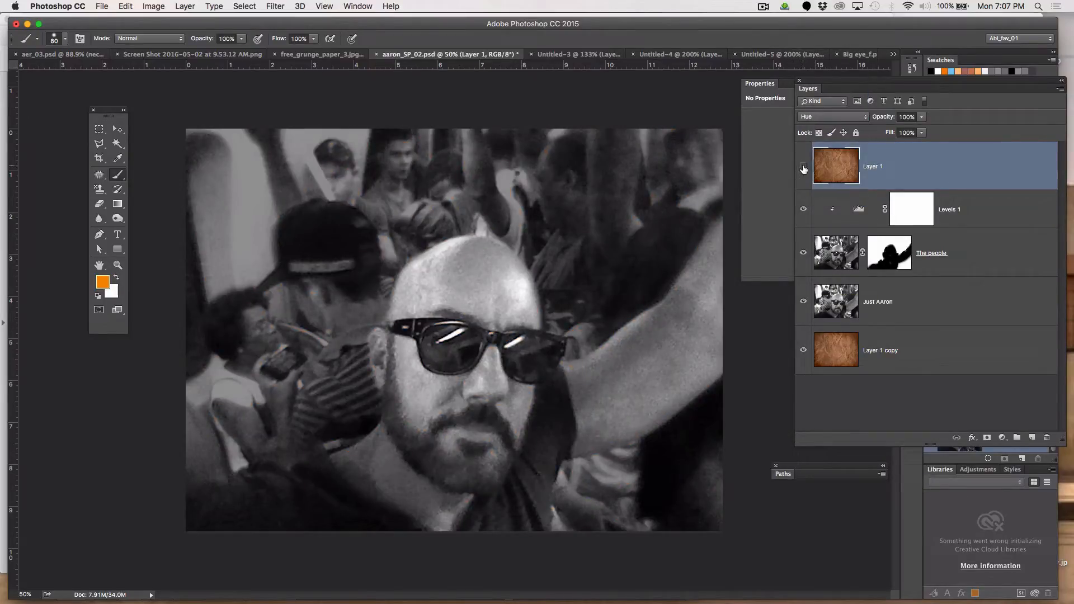
click(826, 117)
click(822, 134)
click(816, 117)
Step: Try Overlay and Soft Light on the Layer 1 paper texture, and return its blend mode to Normal
scroll(811, 33, up, 5)
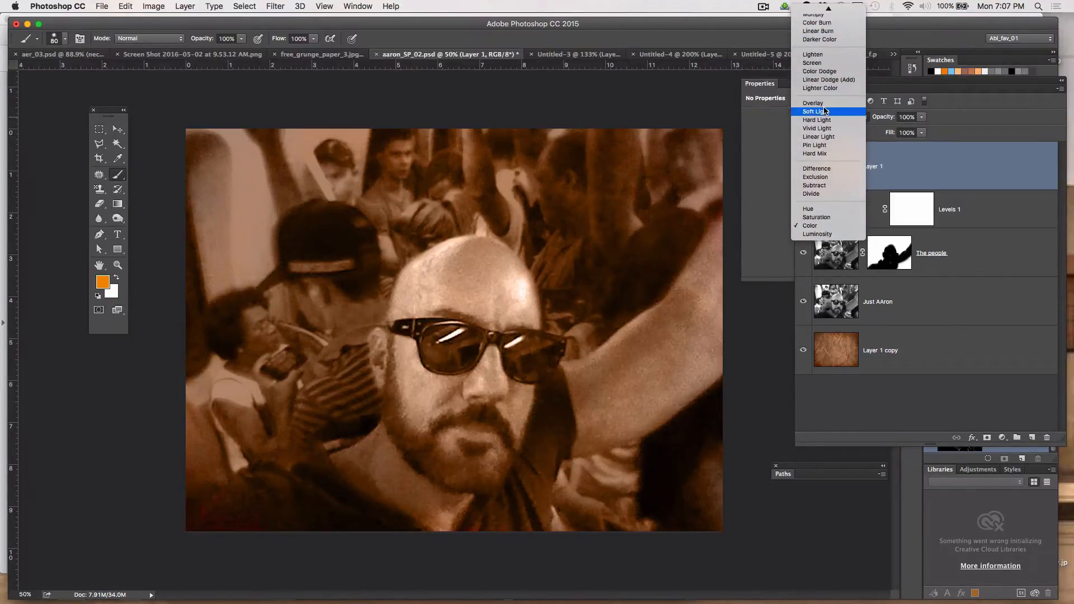
click(823, 104)
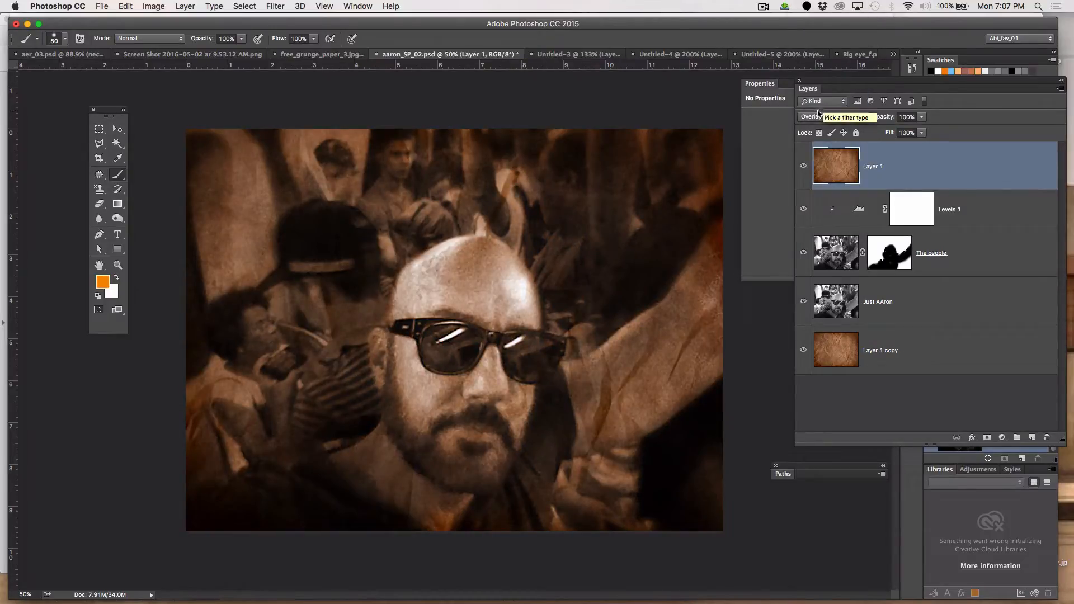
click(821, 123)
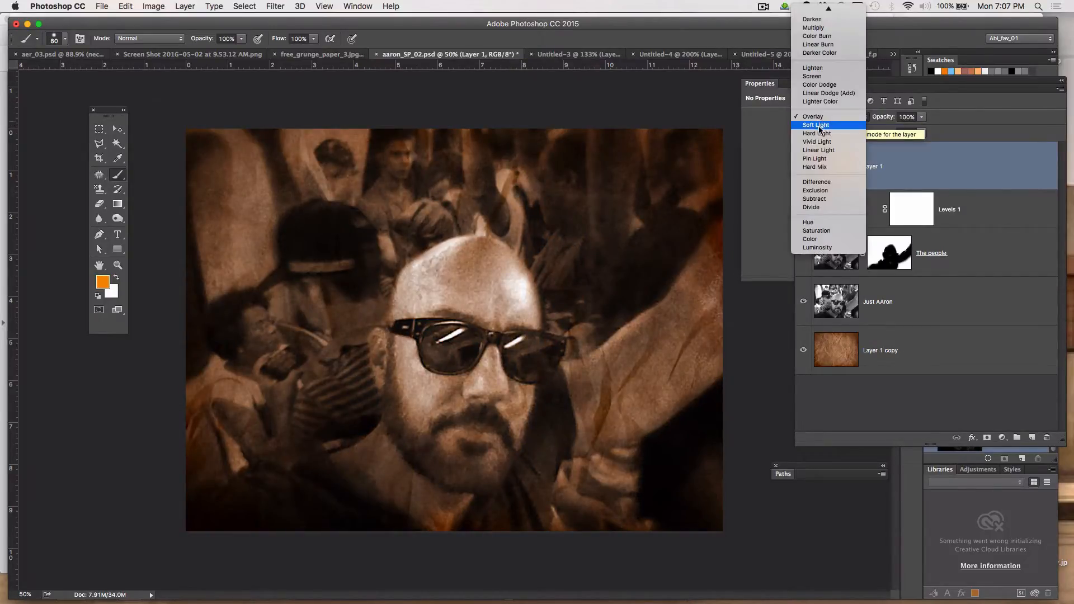
click(817, 124)
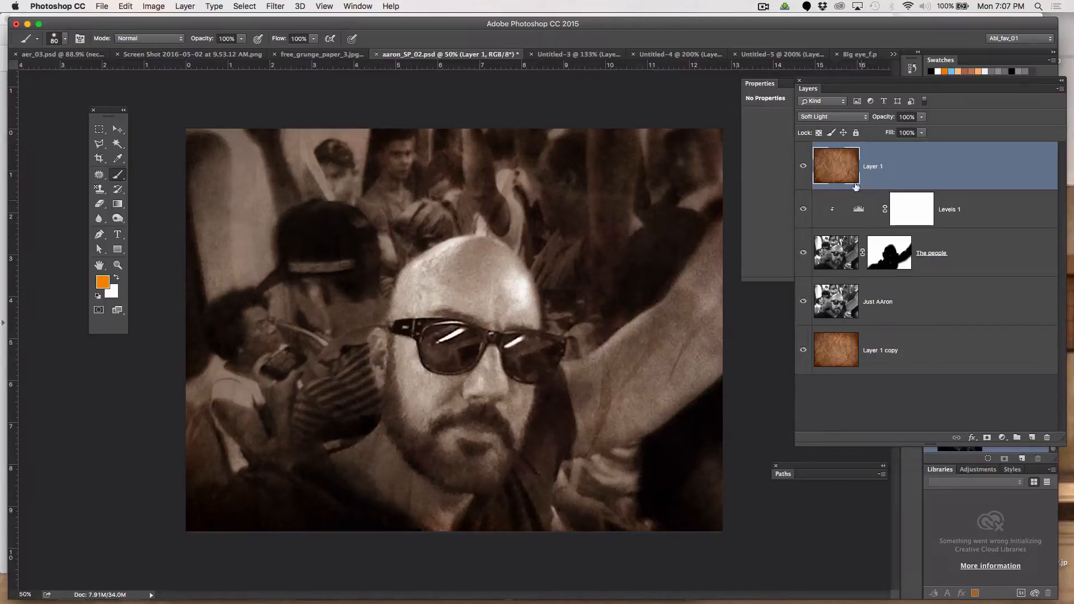
click(833, 118)
mouse_move(829, 9)
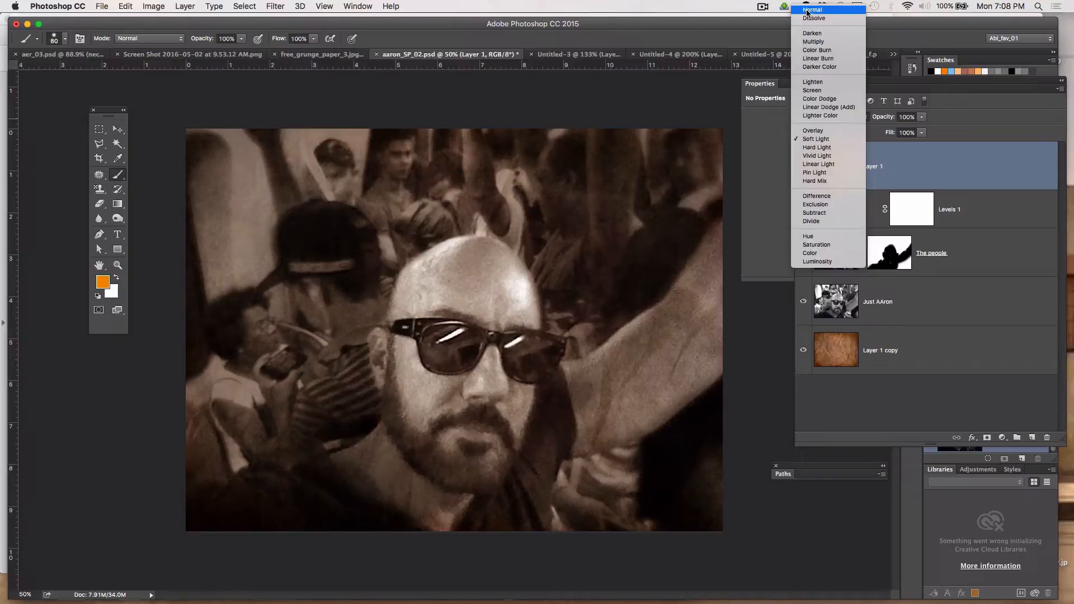
click(811, 10)
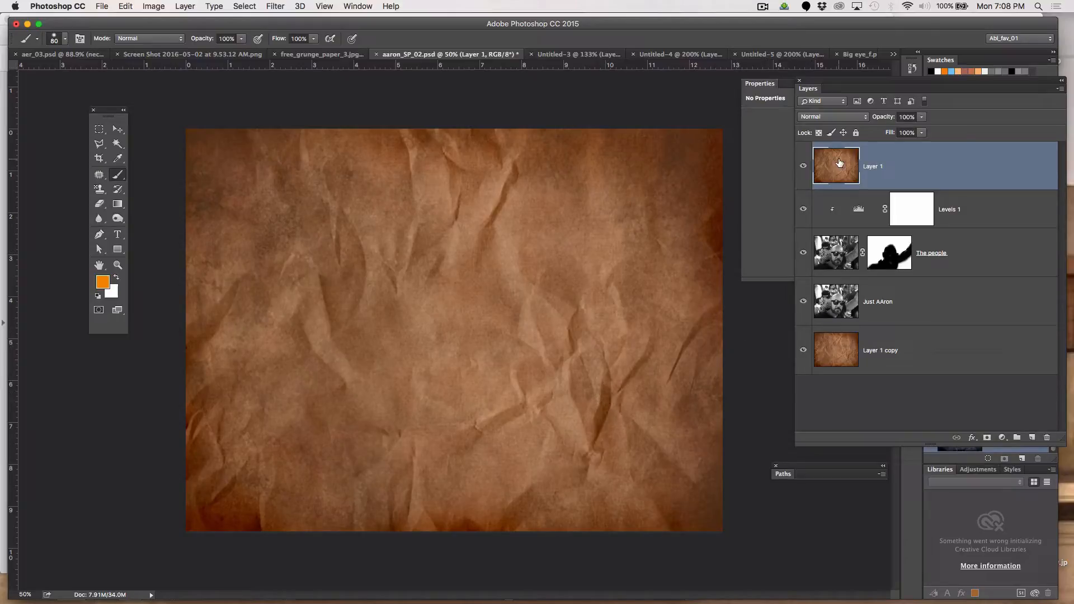
Step: Flip the Layer 1 paper texture to -100% width and -100% height, set its blend mode to Soft Light, and apply the transformation
key(super+t)
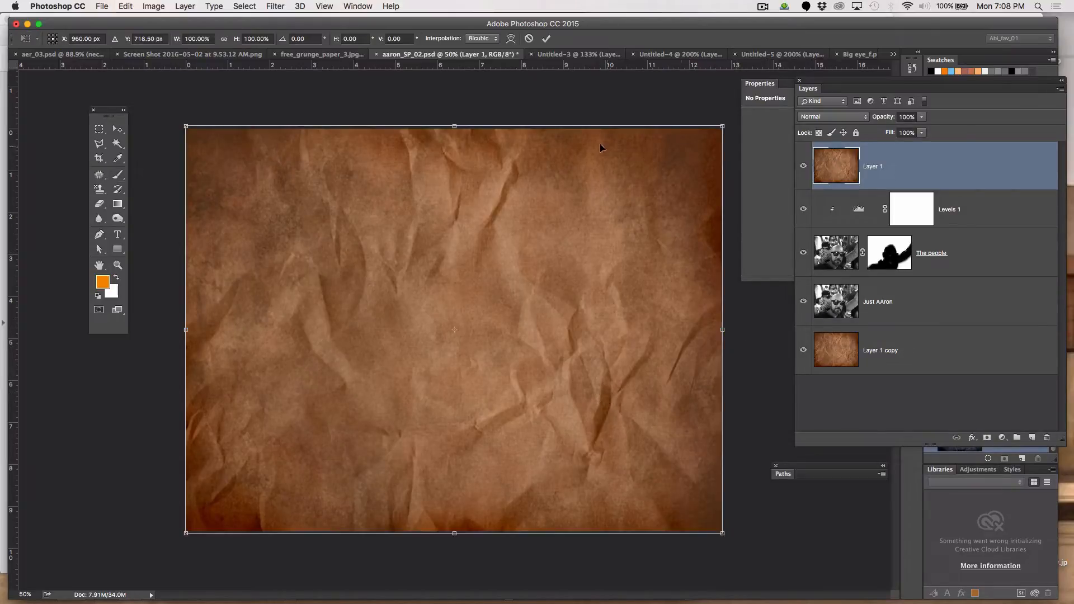
drag(175, 112, 746, 540)
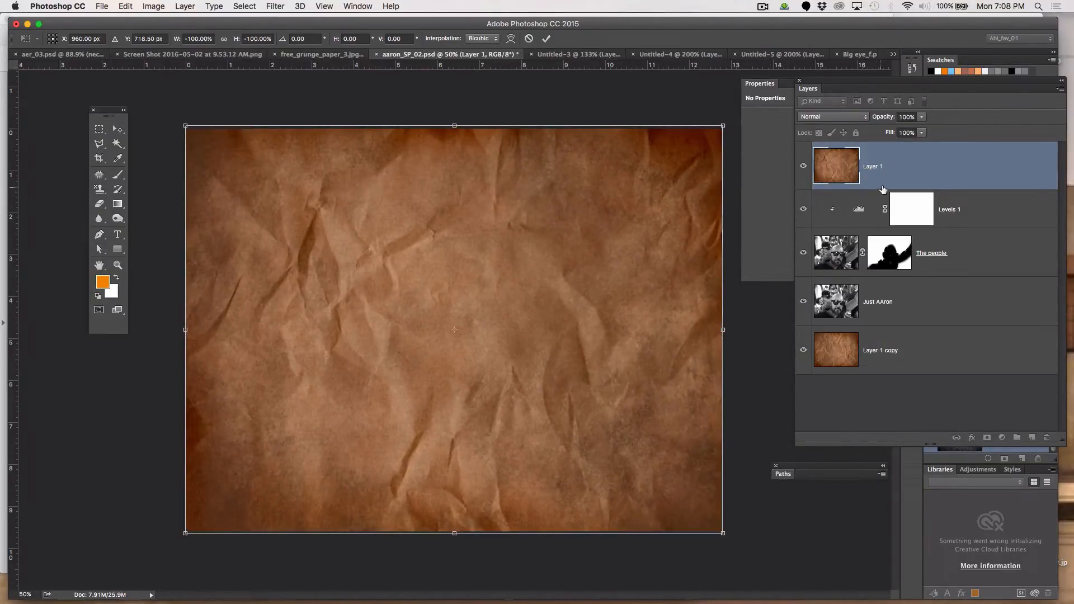
click(831, 118)
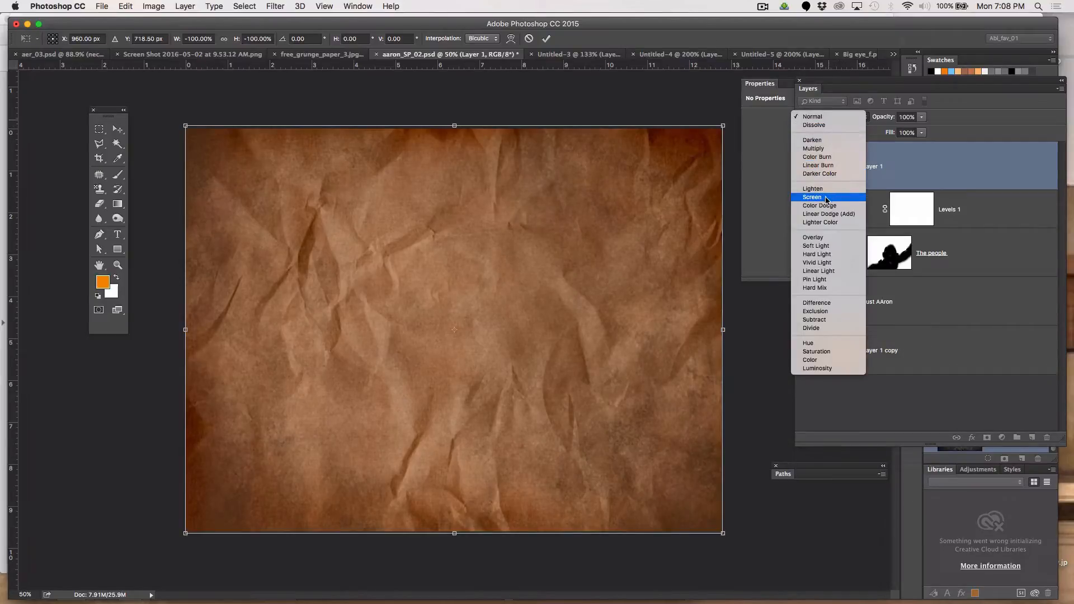
click(817, 246)
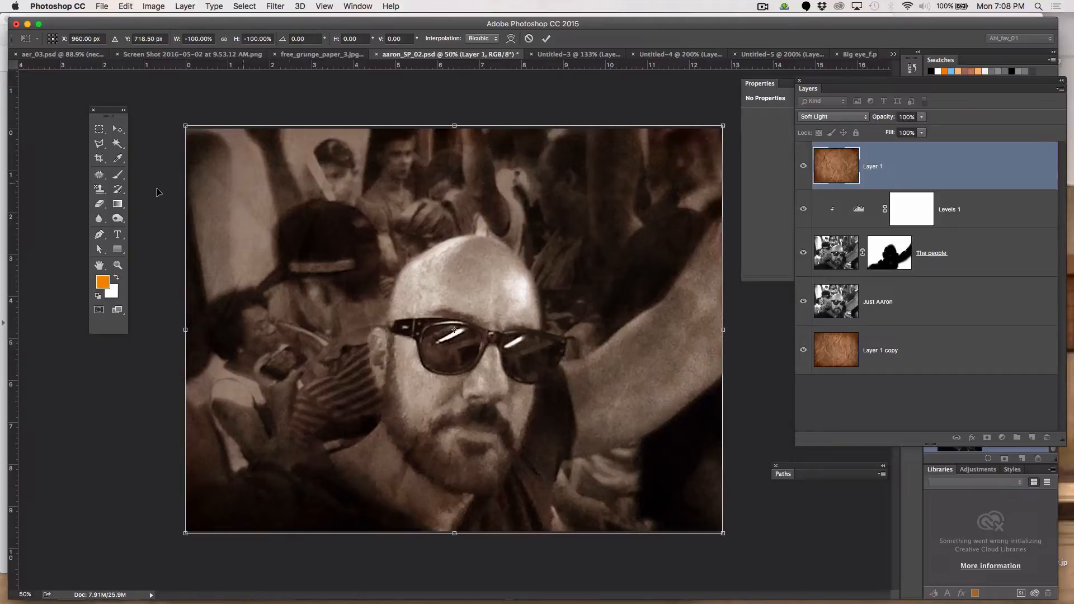
click(102, 190)
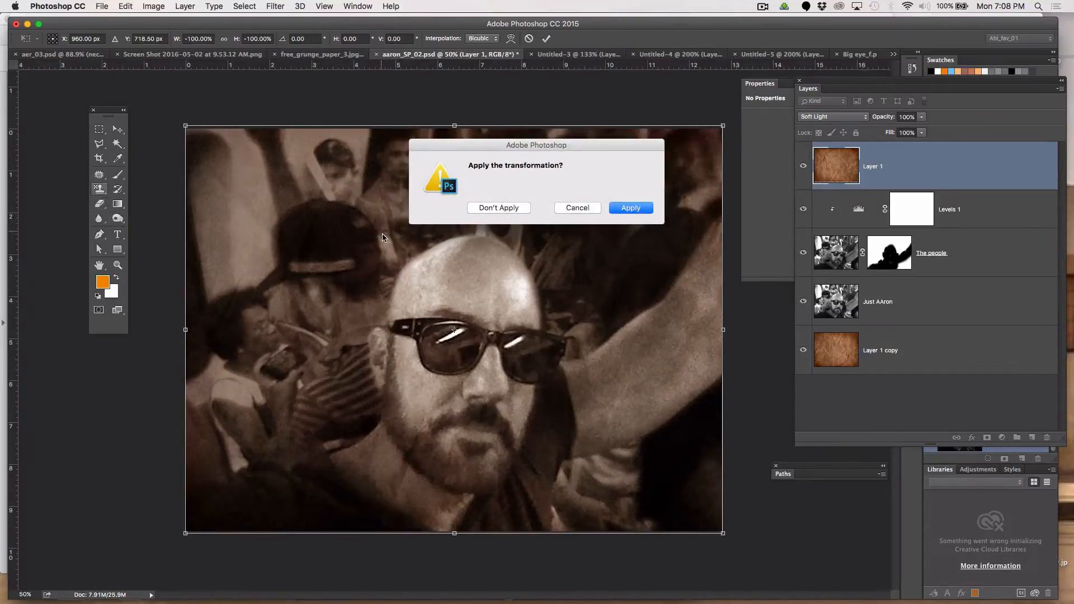
click(630, 207)
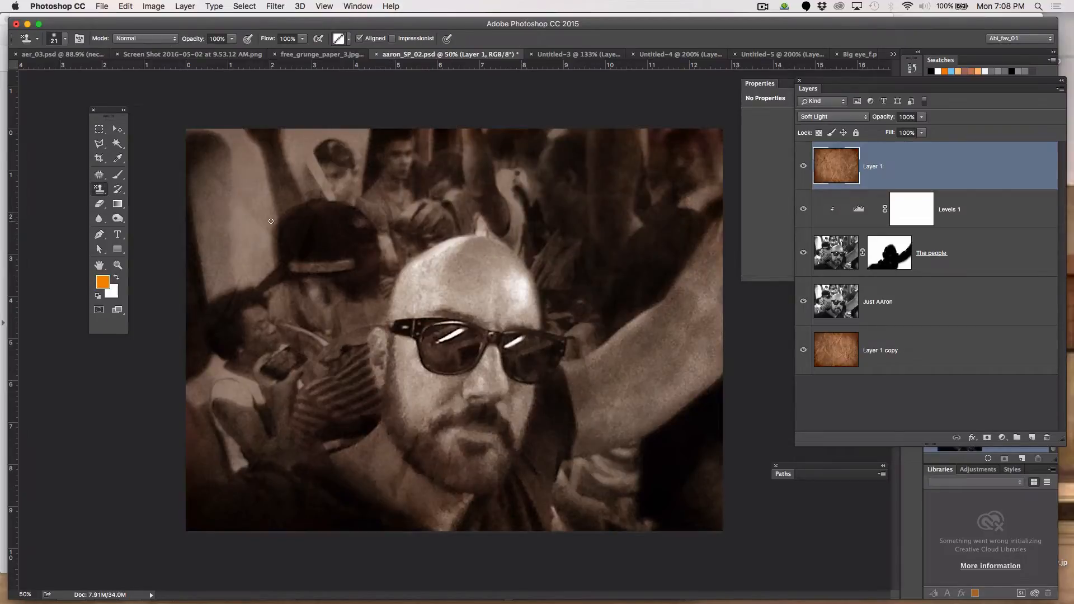
Step: Retouch the Layer 1 texture over the beard and neck with the Spot Healing Brush, and compare the image without and with the layer
click(100, 205)
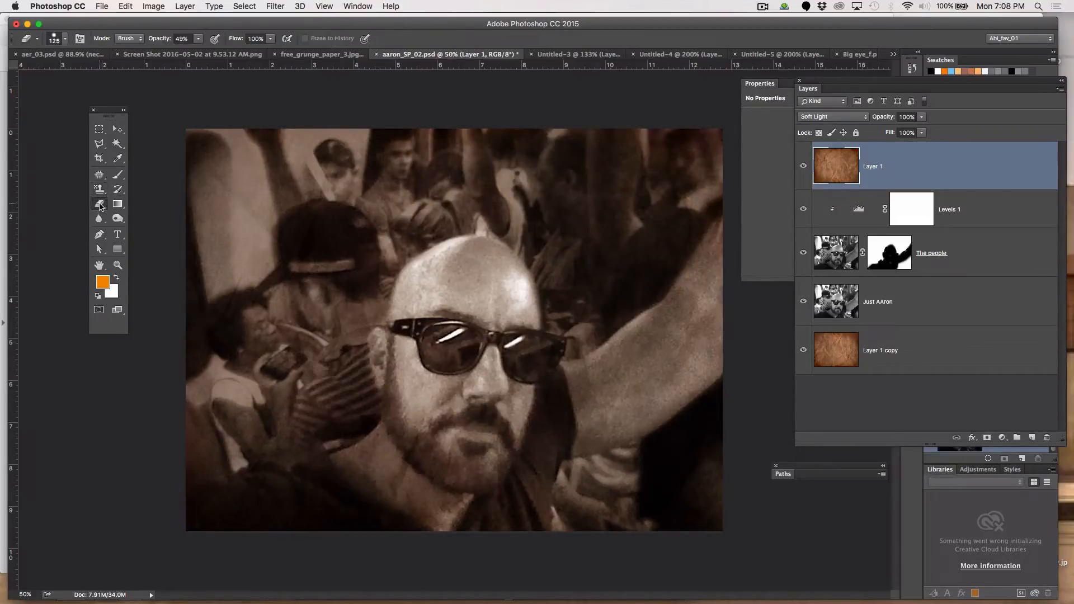
click(101, 206)
click(99, 186)
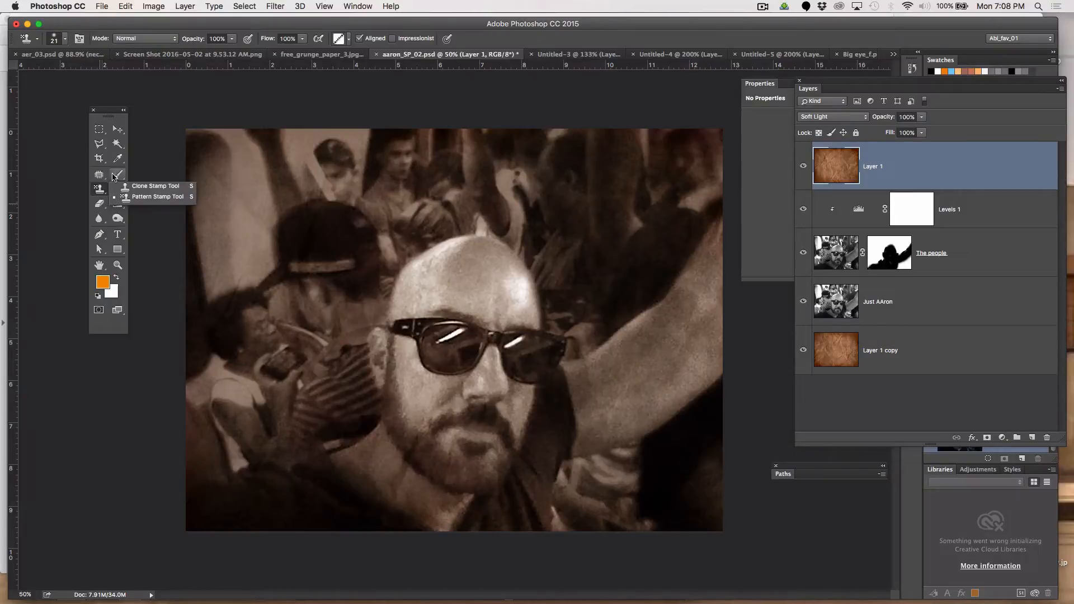
click(101, 178)
click(101, 178)
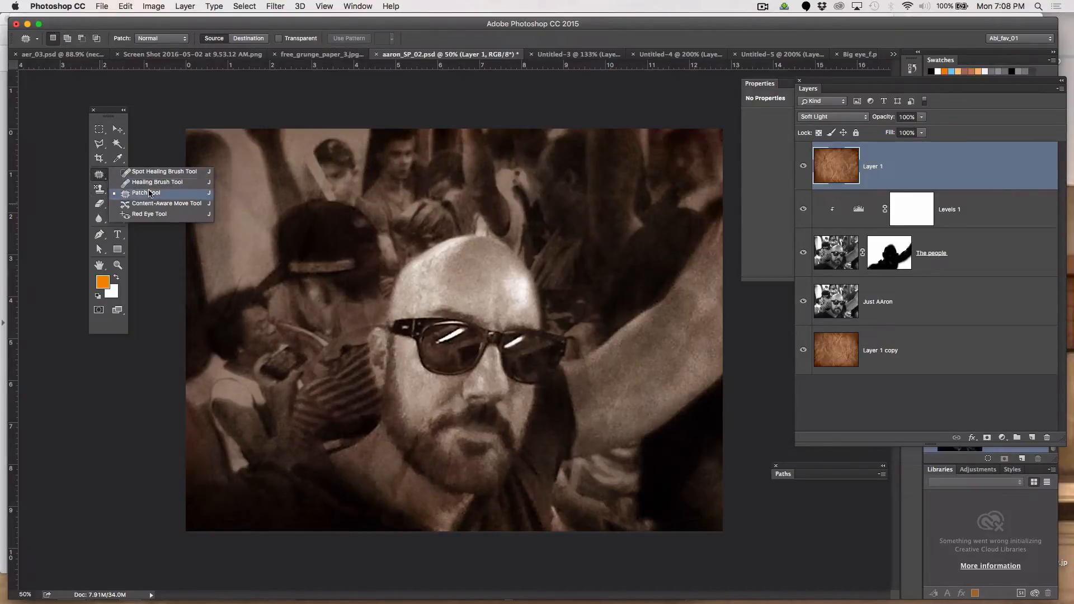
click(162, 172)
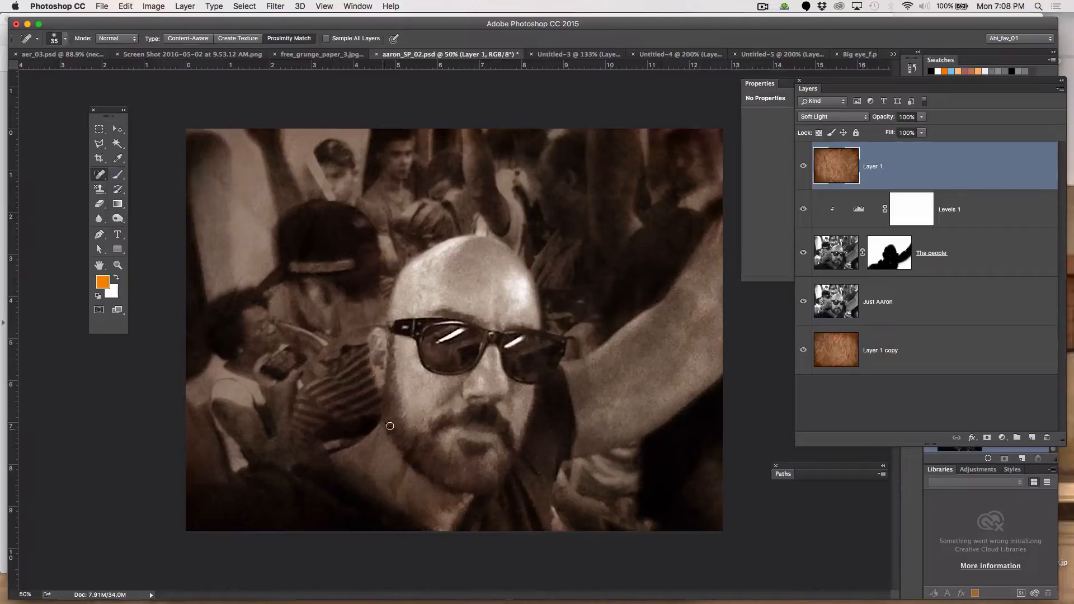
mouse_move(413, 461)
mouse_down()
mouse_move(393, 491)
mouse_move(391, 471)
mouse_move(409, 475)
mouse_move(417, 451)
mouse_up()
mouse_move(395, 491)
mouse_down()
mouse_move(425, 445)
mouse_move(386, 451)
mouse_move(391, 471)
mouse_up()
drag(456, 459, 456, 426)
drag(378, 442, 371, 473)
click(803, 167)
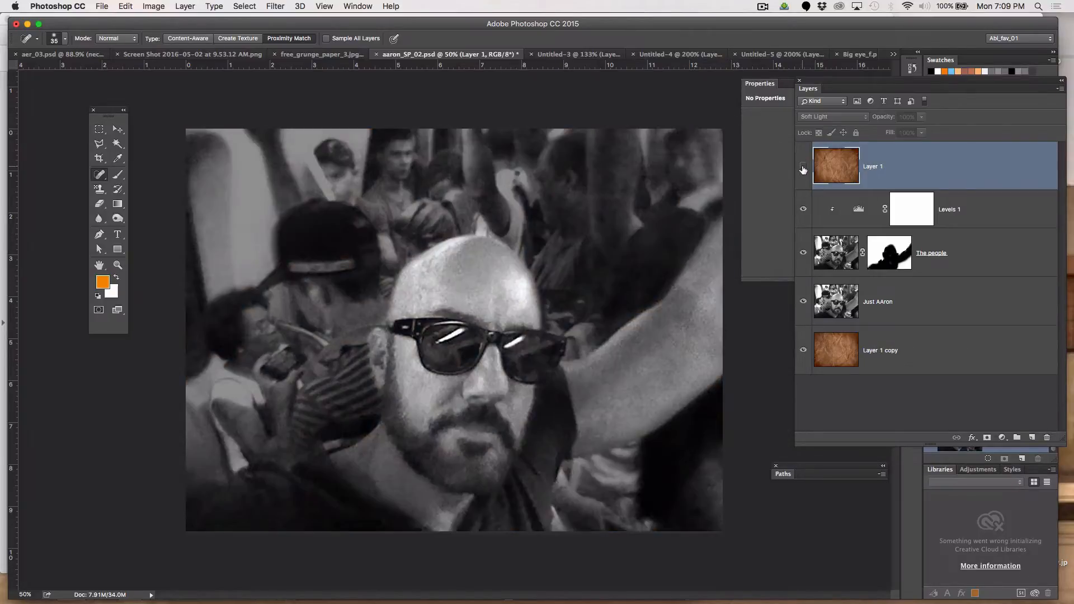
click(803, 167)
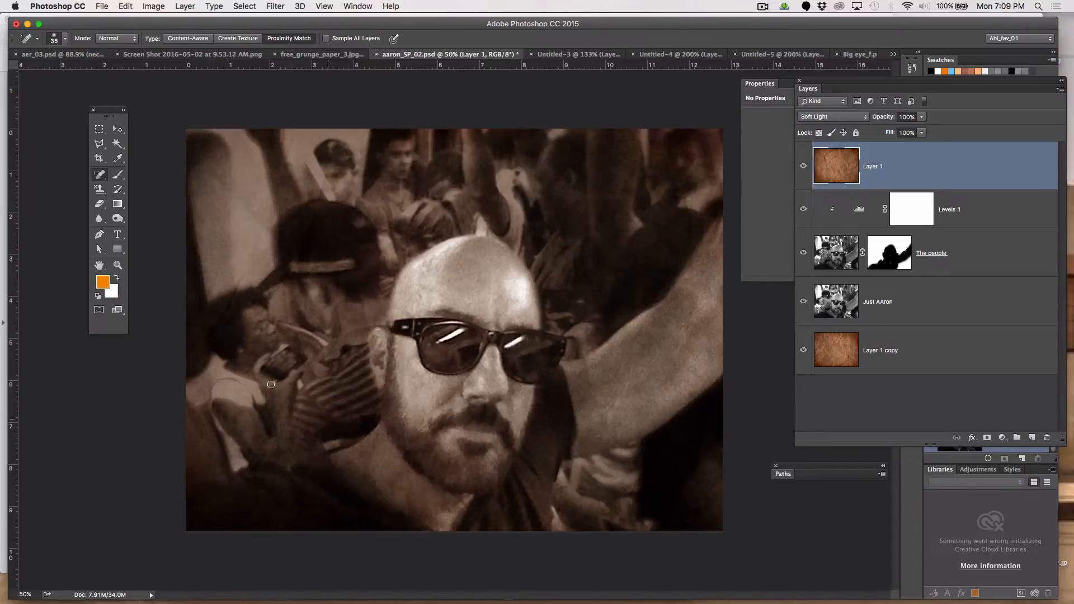
Step: Move Layer 1 copy to the top of the layer stack and set it to Multiply at 69% opacity
click(925, 356)
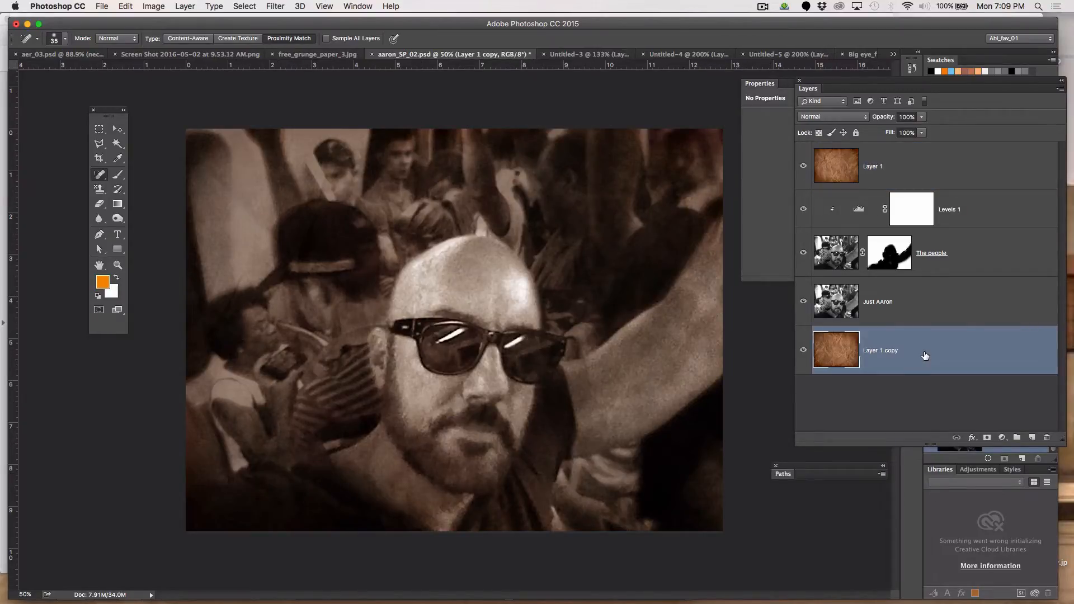
drag(927, 356, 883, 151)
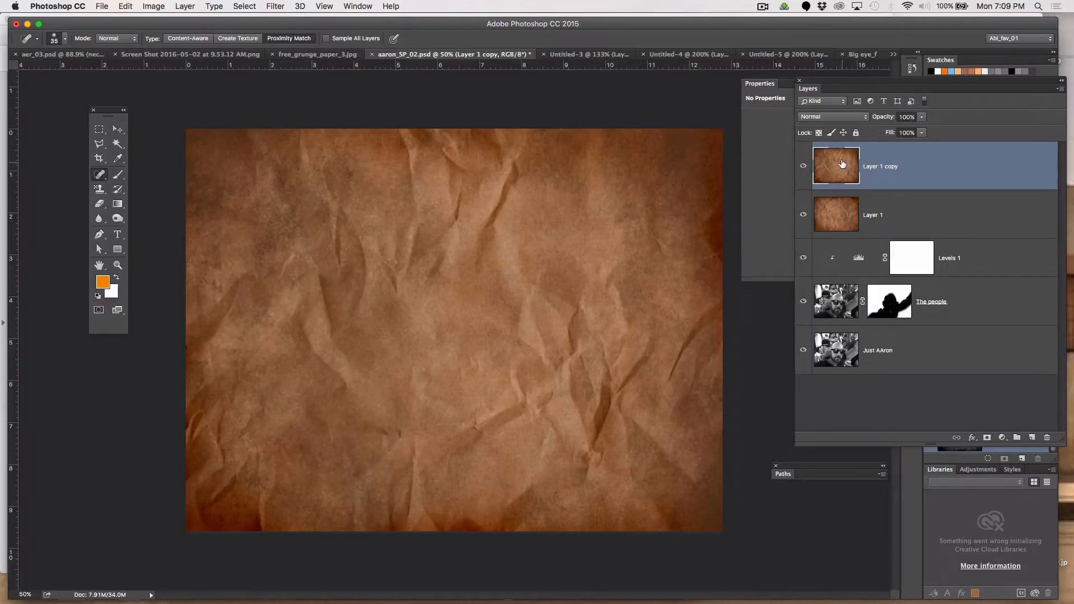
click(823, 117)
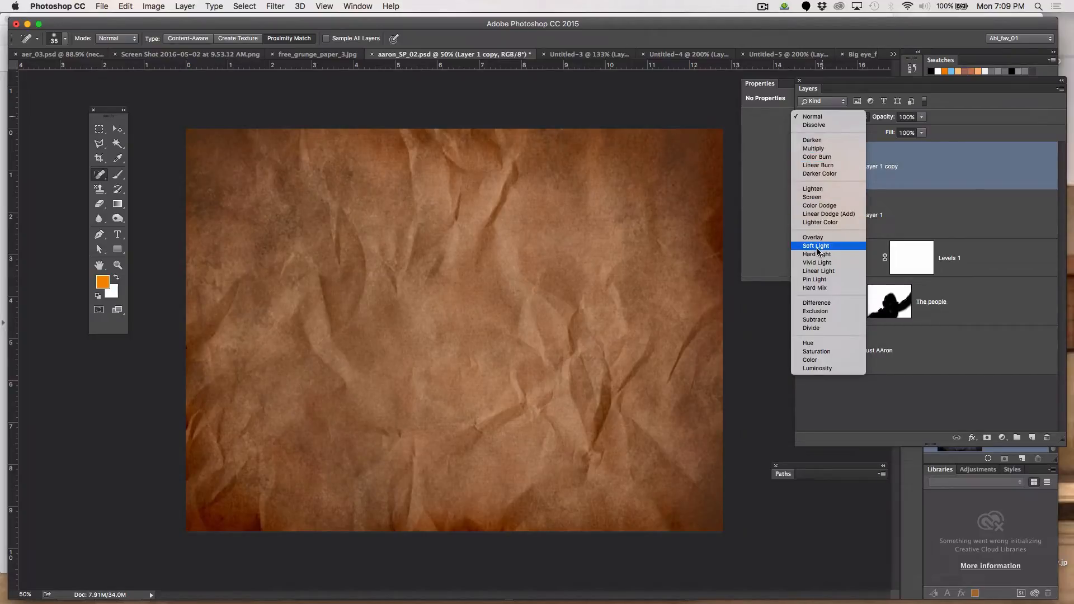
click(822, 151)
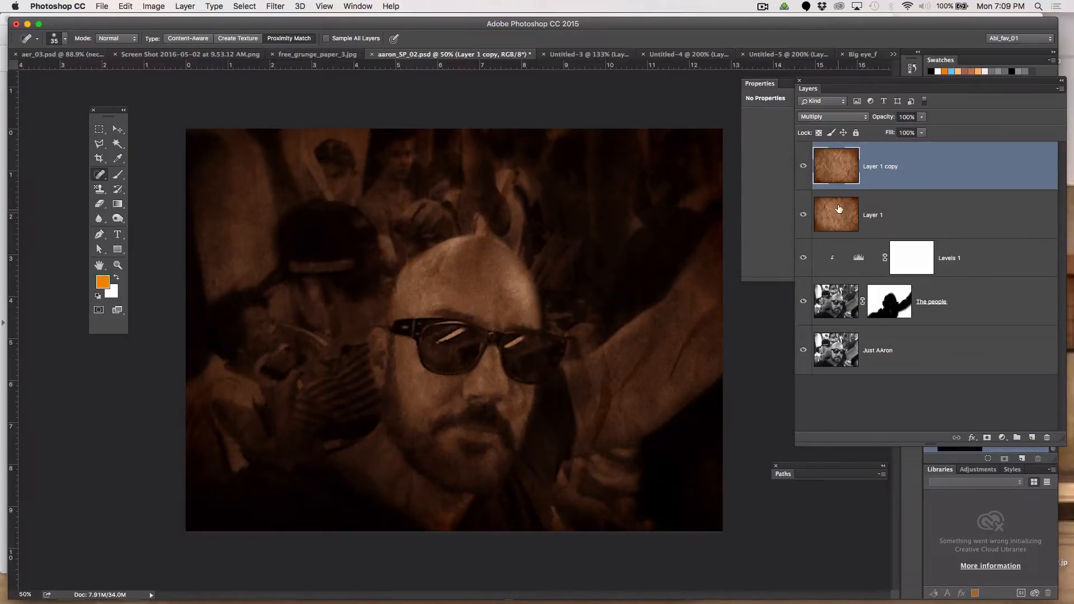
click(923, 116)
drag(922, 129, 907, 134)
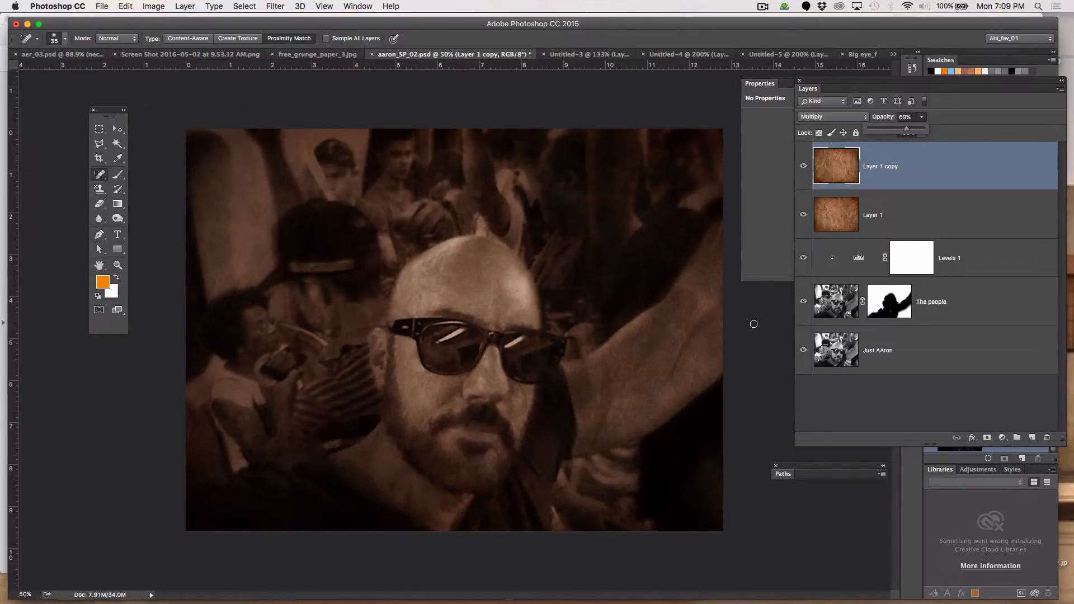
Step: Try the Darken, Hard Light, Vivid Light and Pin Light blend modes on Layer 1 copy
click(816, 117)
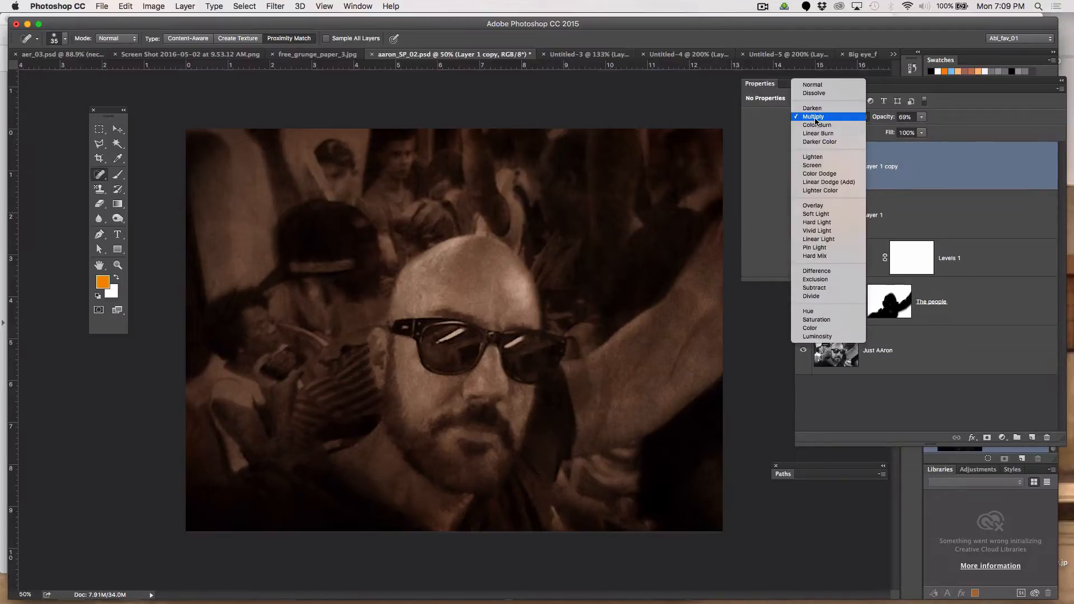
click(815, 109)
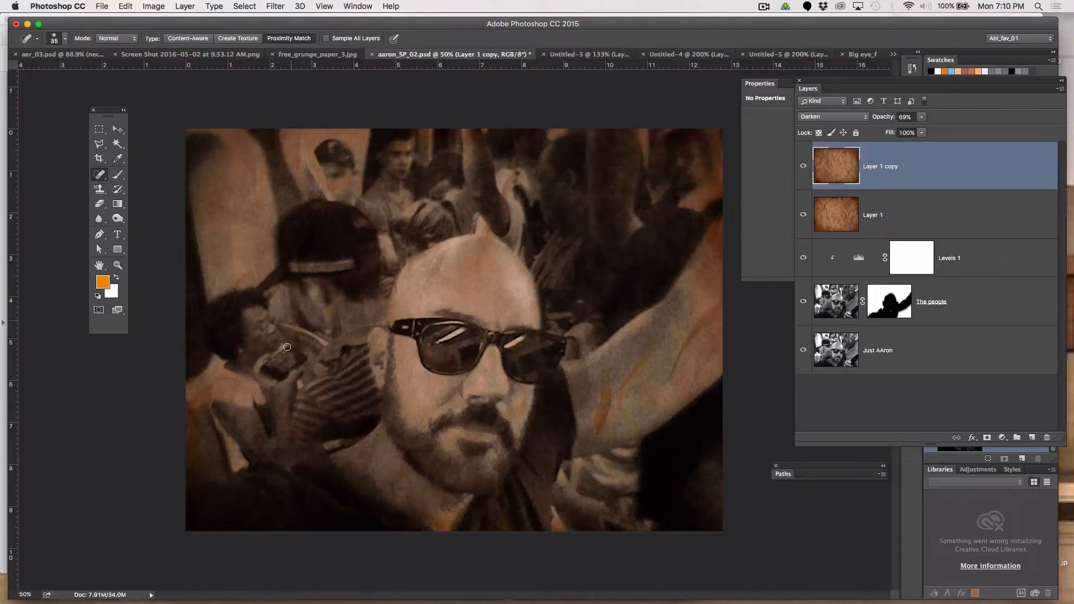
click(817, 117)
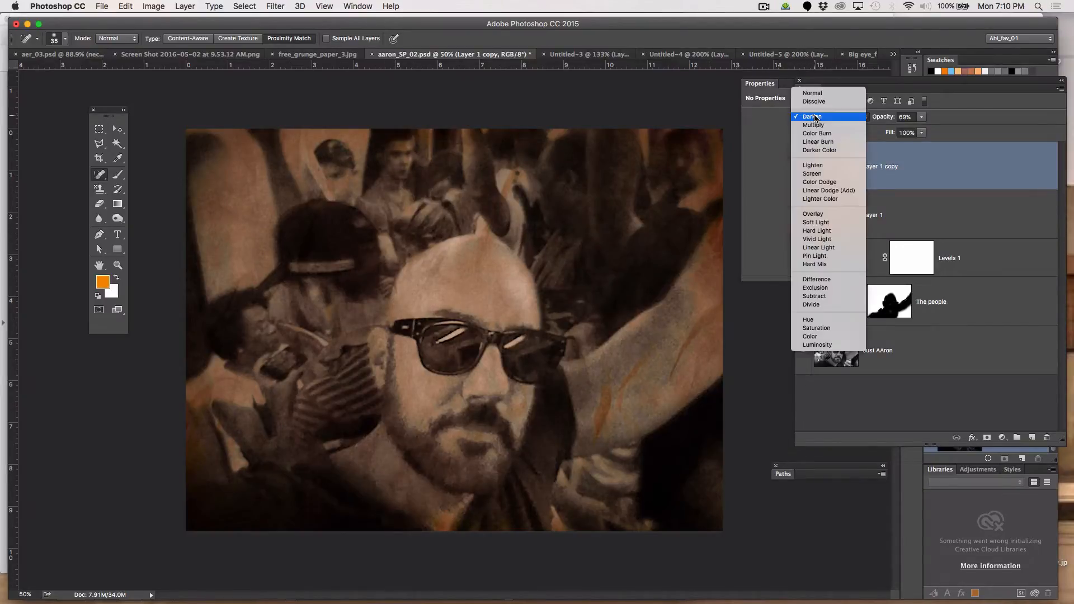
click(825, 231)
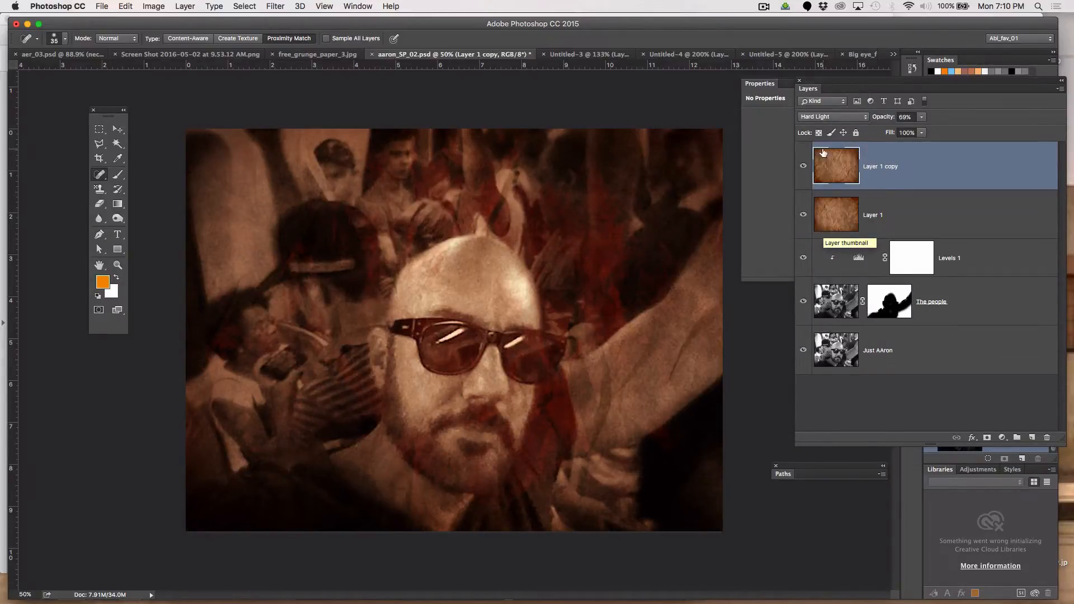
click(817, 116)
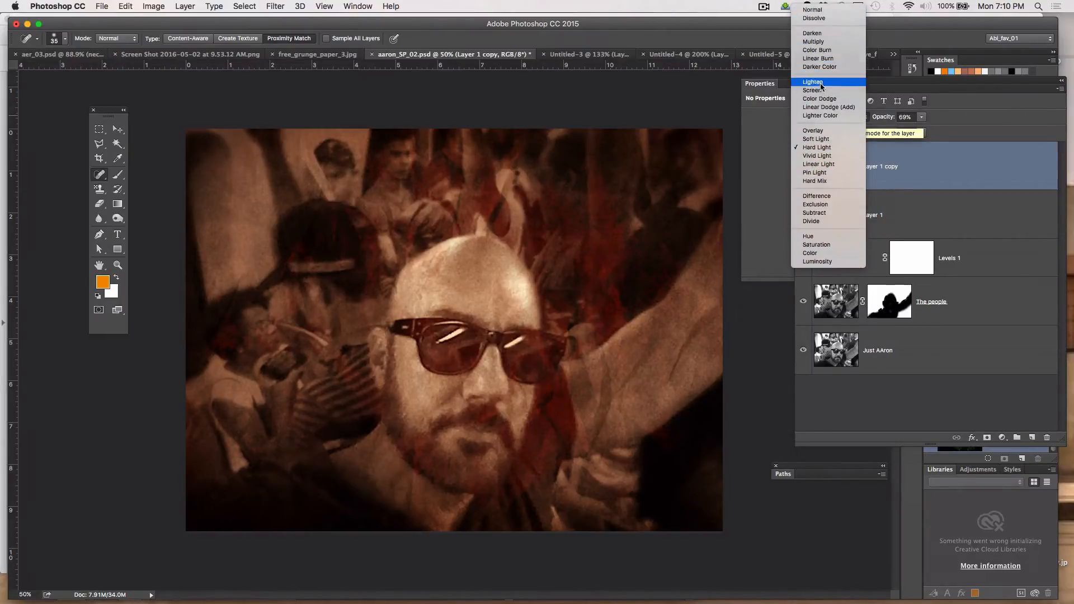
click(823, 156)
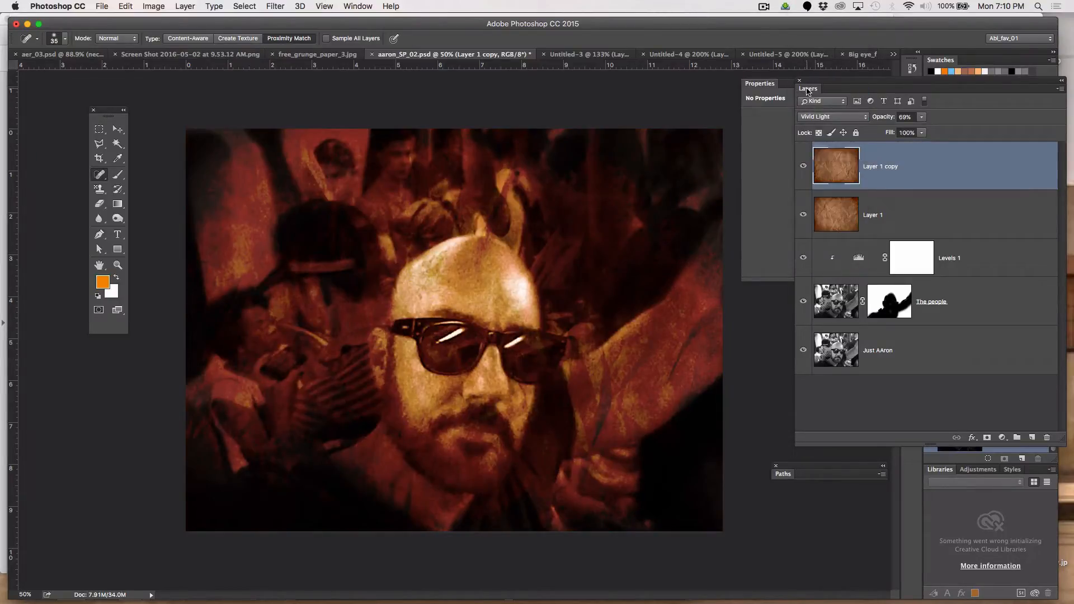
click(817, 117)
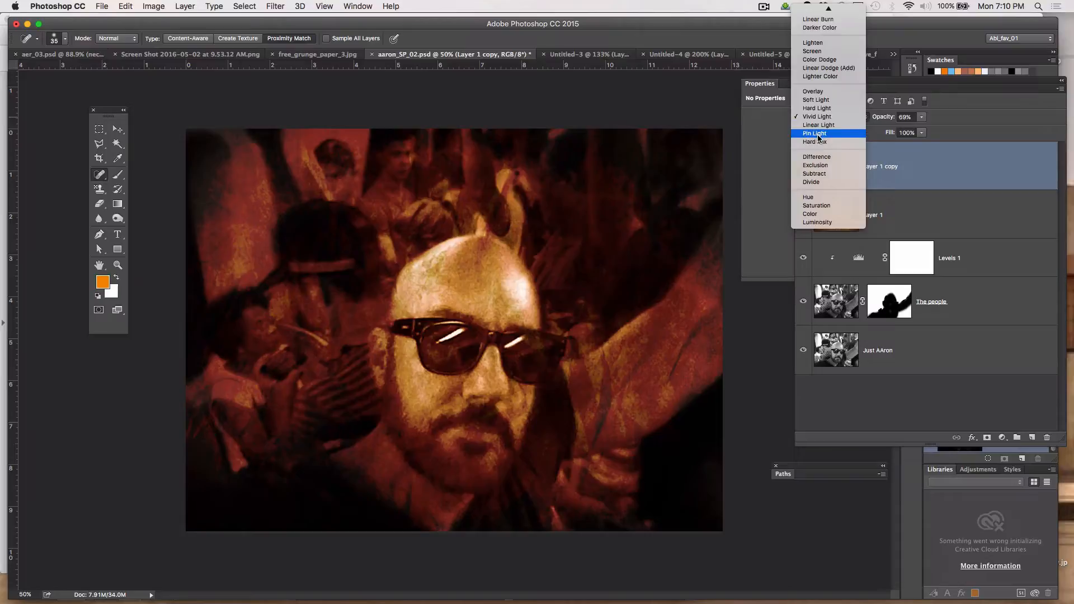
click(818, 134)
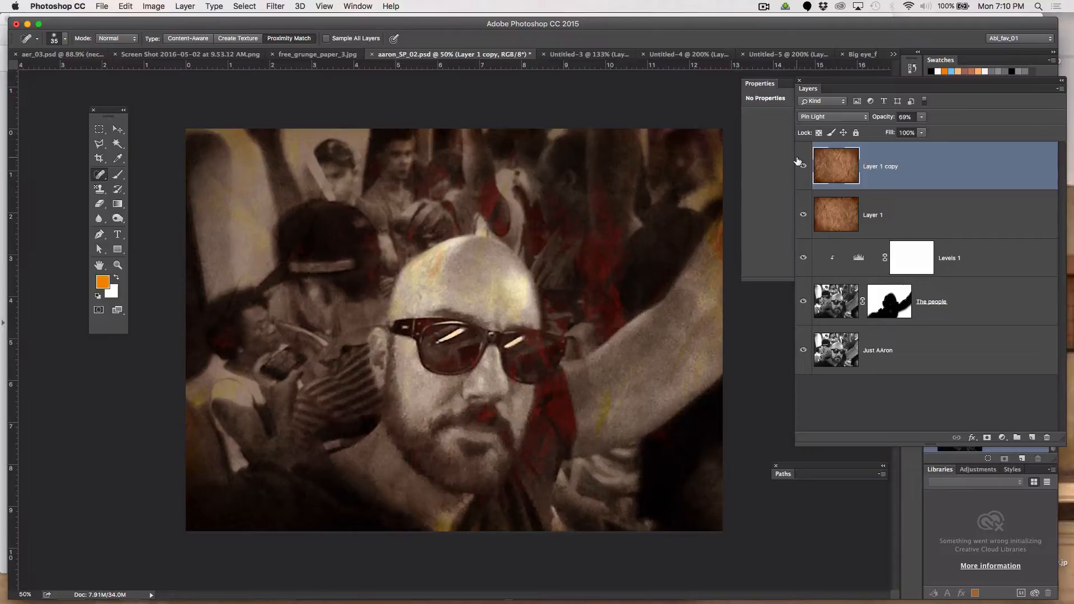
Step: Set the Layer 1 copy texture to Normal blend mode at 51% opacity
click(822, 117)
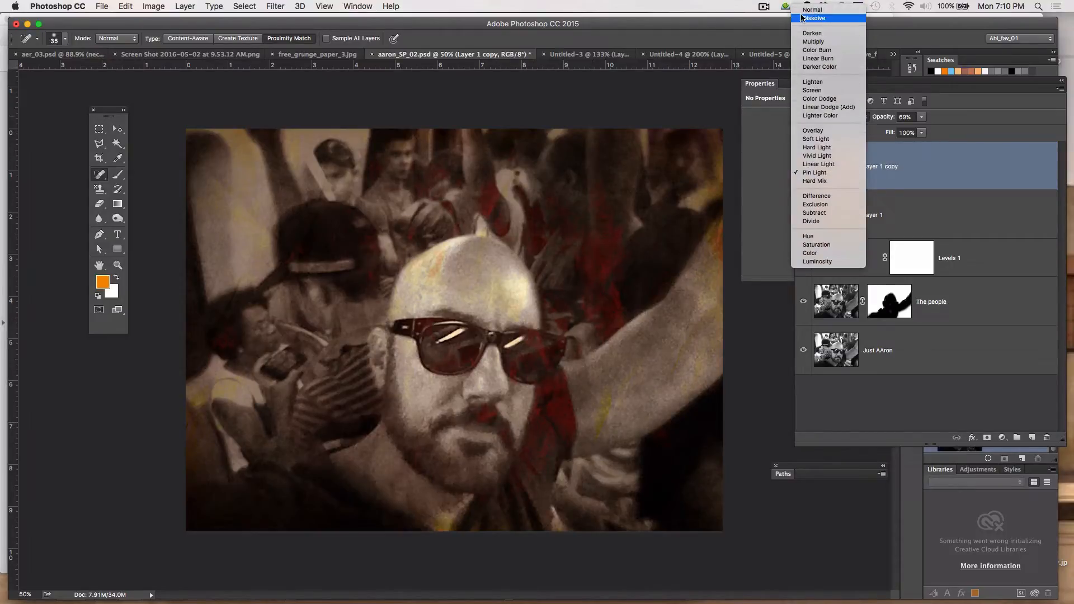
click(803, 10)
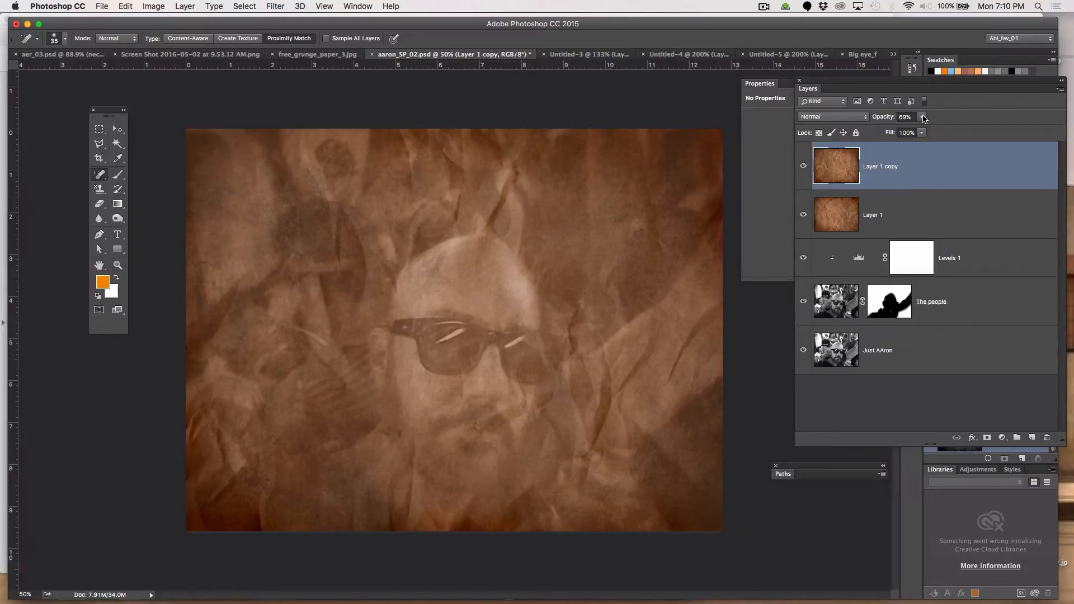
drag(924, 118, 915, 133)
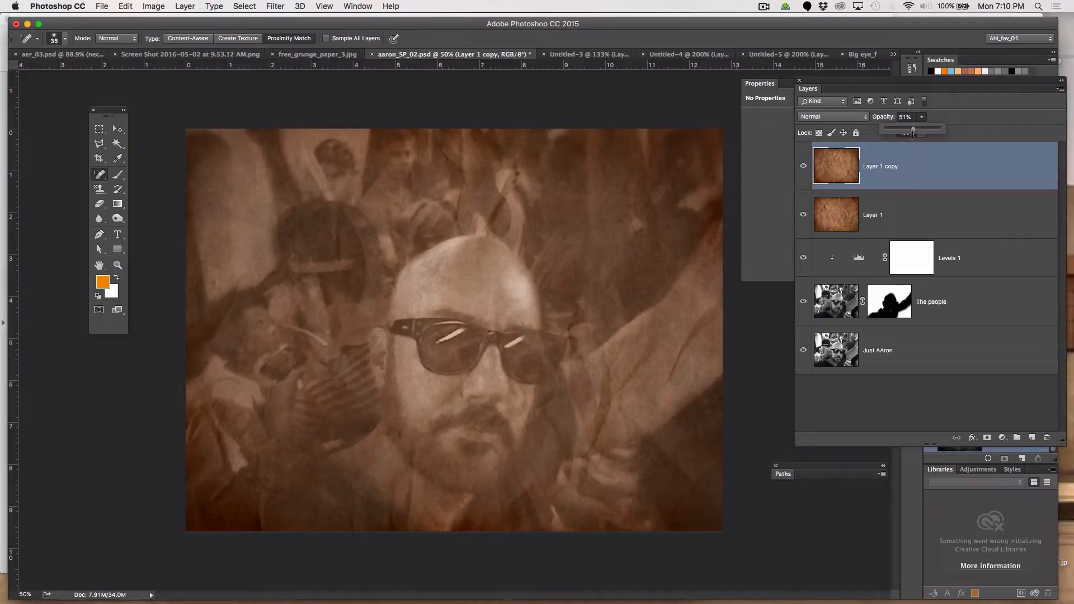
click(913, 134)
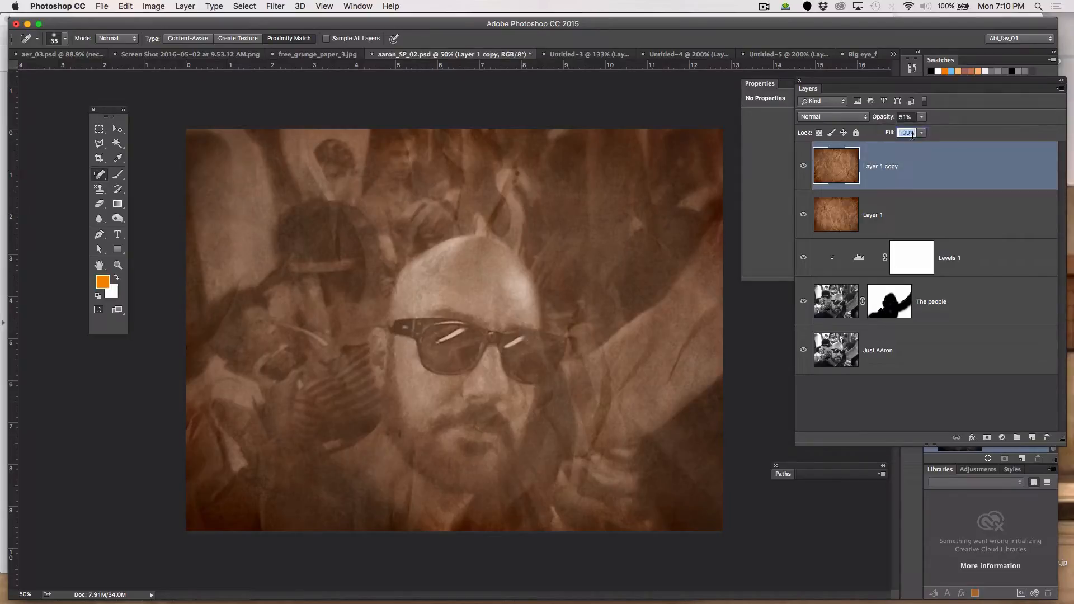
Step: Copy the layer mask from The people layer onto Layer 1 copy
click(1009, 370)
click(896, 314)
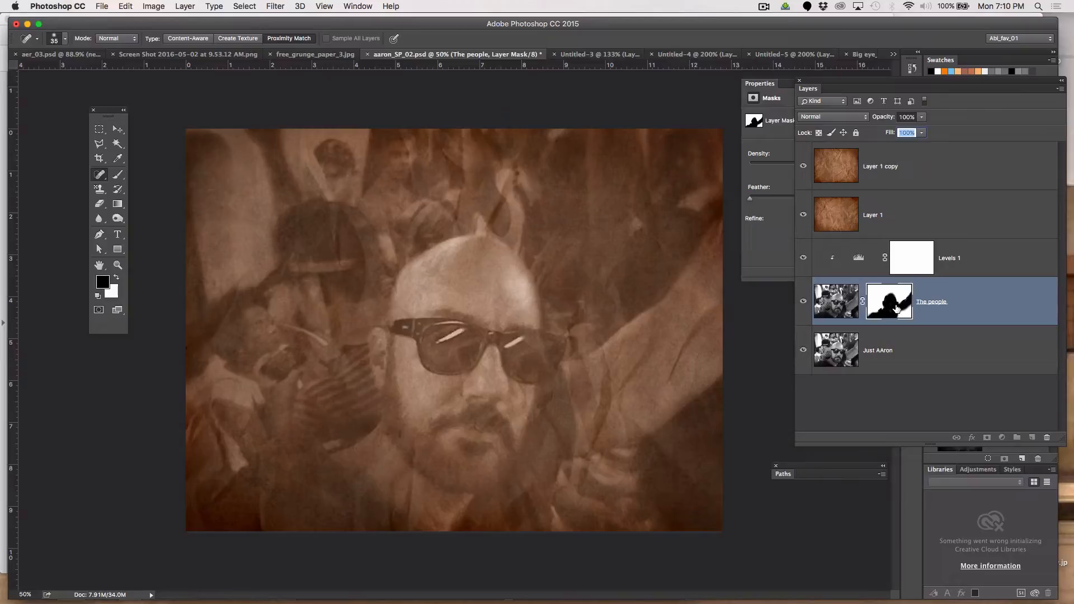
drag(897, 308, 886, 169)
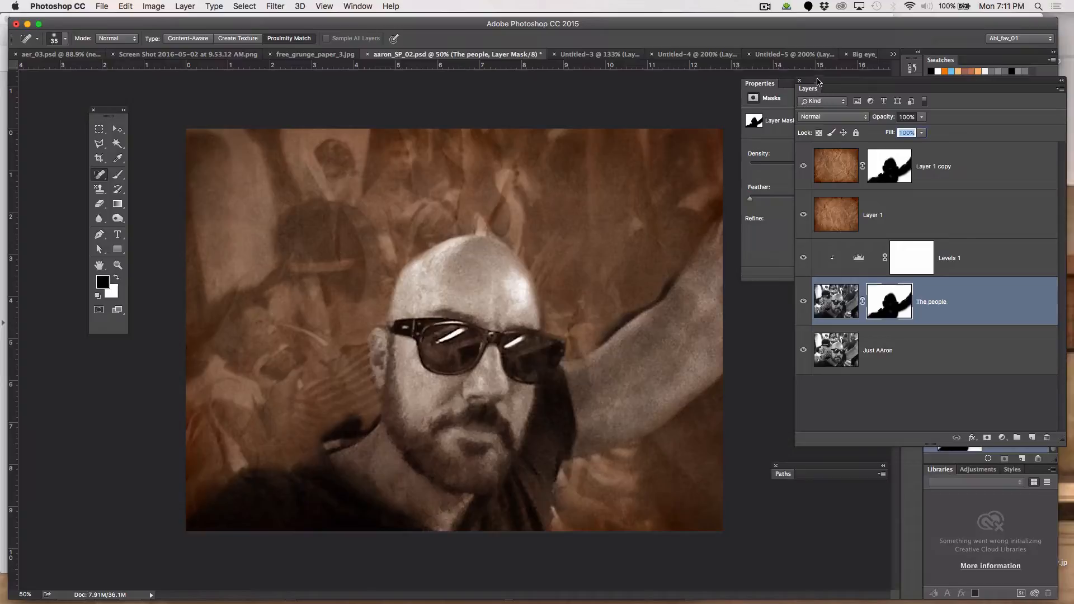
drag(818, 82, 844, 82)
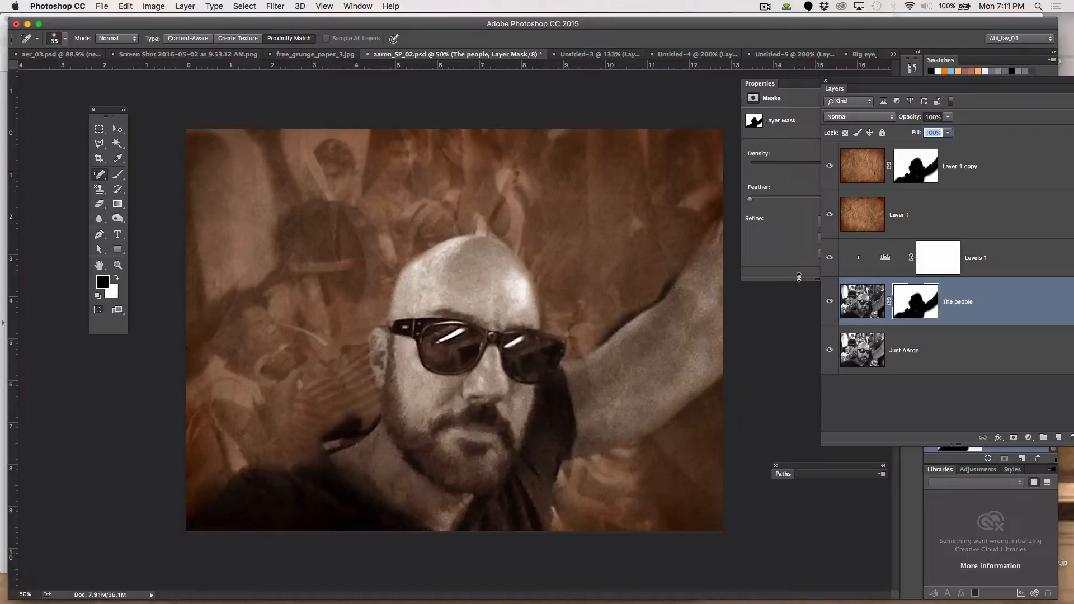
Step: Clean up the Layer 1 copy mask with the Brush tool, painting white along the raised arm's upper edge and shoulder, and touching up the neck and shirt
click(916, 169)
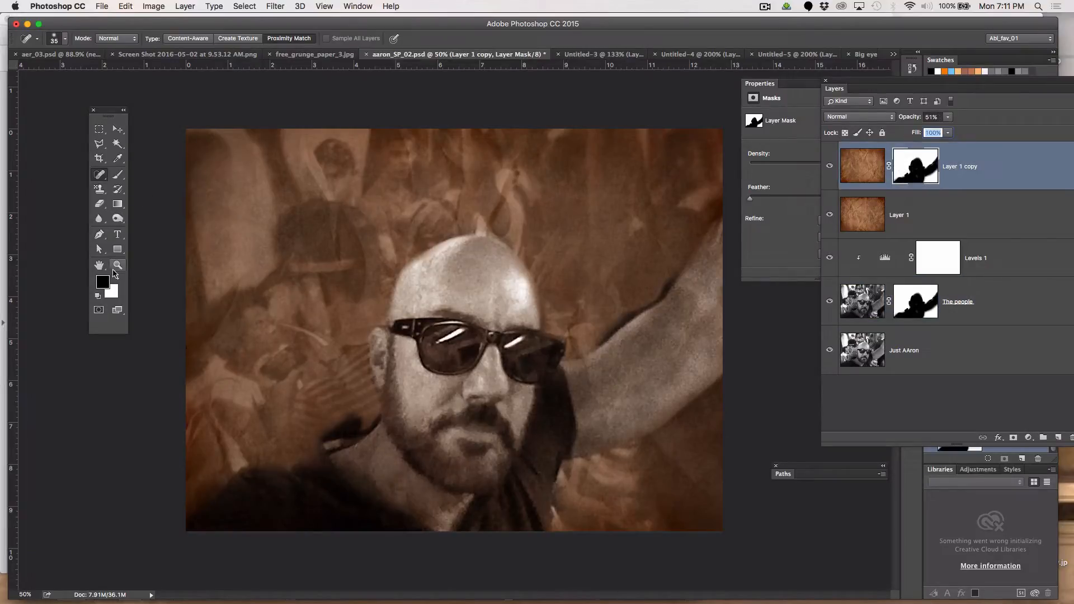
text(x)
click(119, 176)
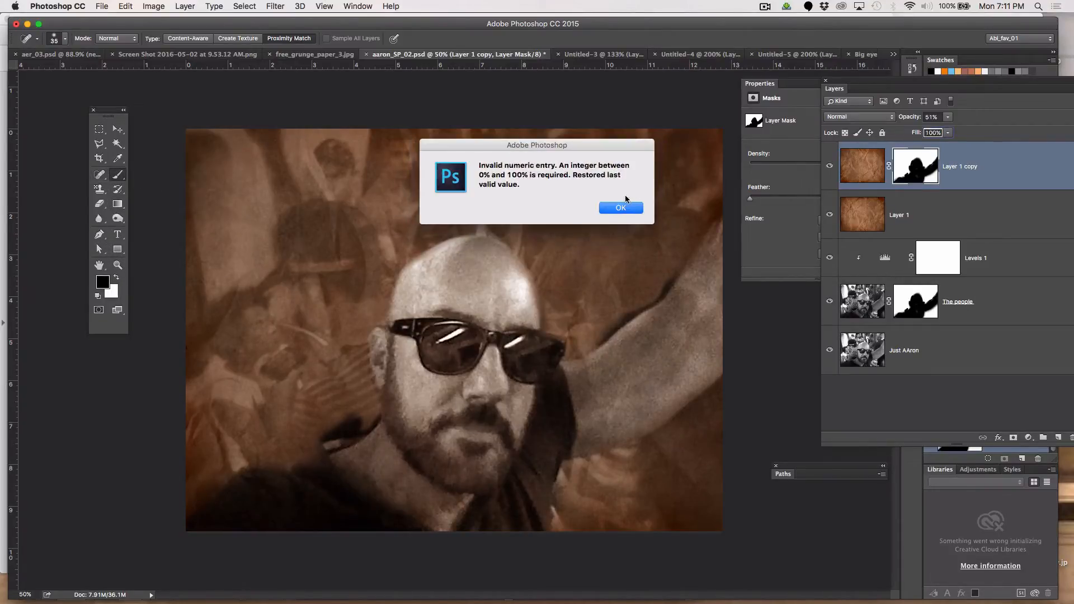
click(617, 208)
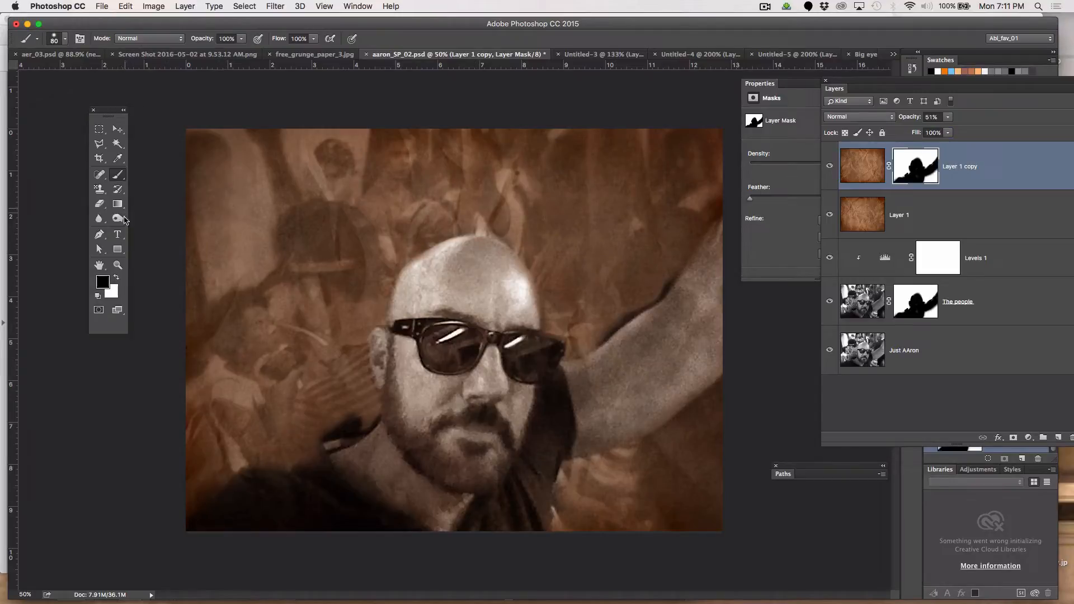
right_click(116, 178)
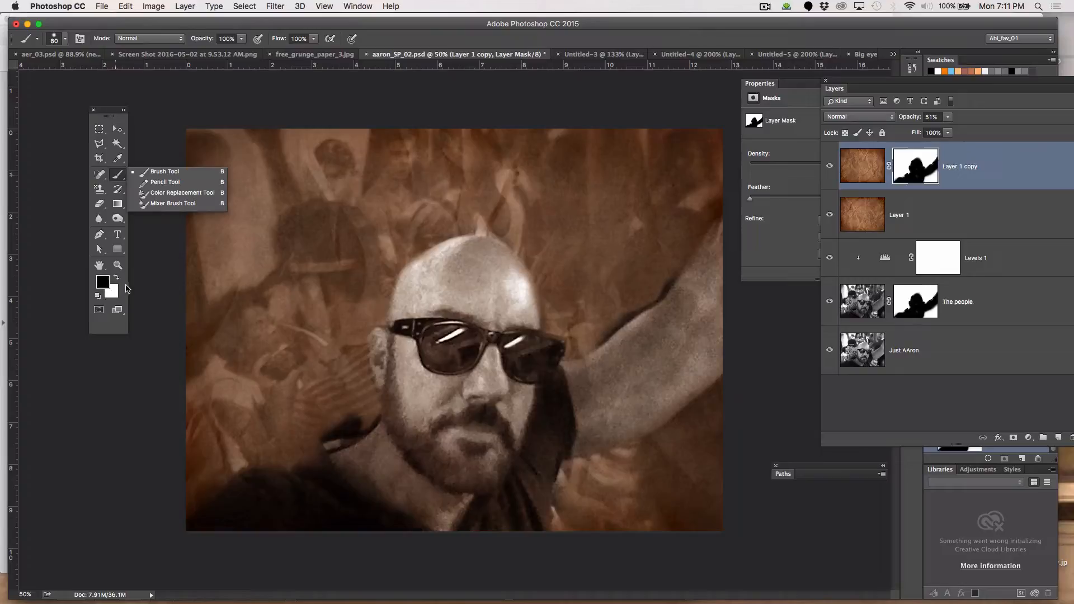
click(117, 278)
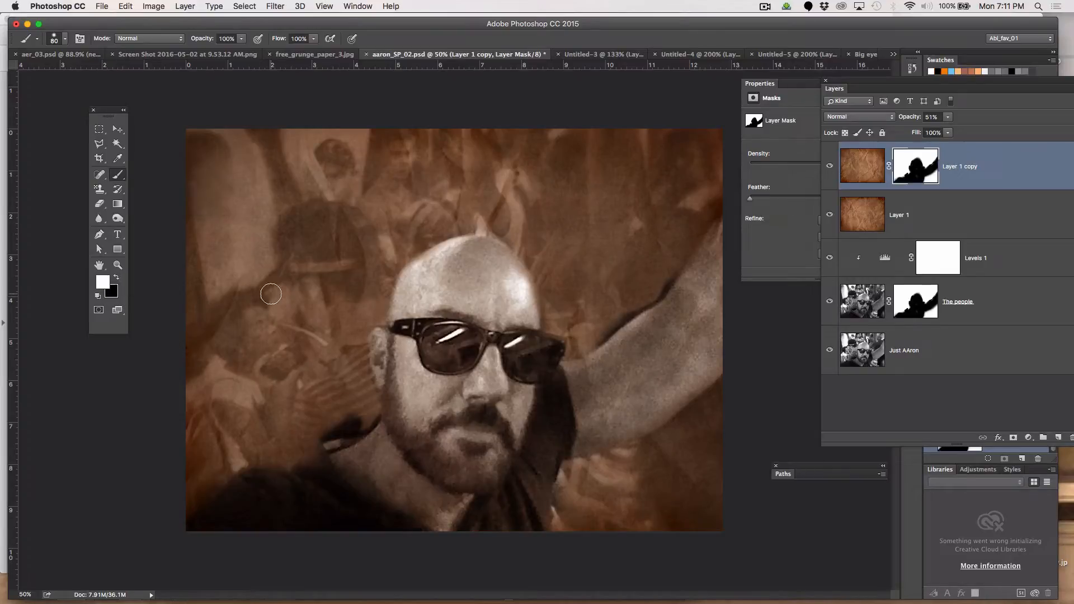
mouse_move(670, 276)
mouse_down()
mouse_move(588, 339)
mouse_move(656, 289)
mouse_move(646, 297)
mouse_up()
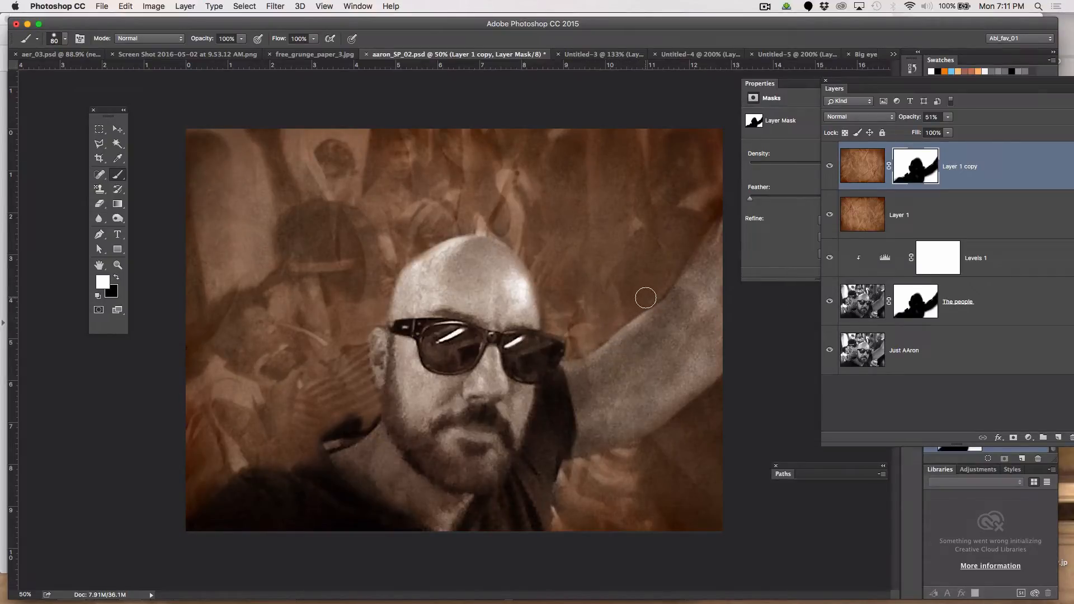
mouse_move(372, 429)
mouse_down()
mouse_move(369, 417)
mouse_move(306, 445)
mouse_up()
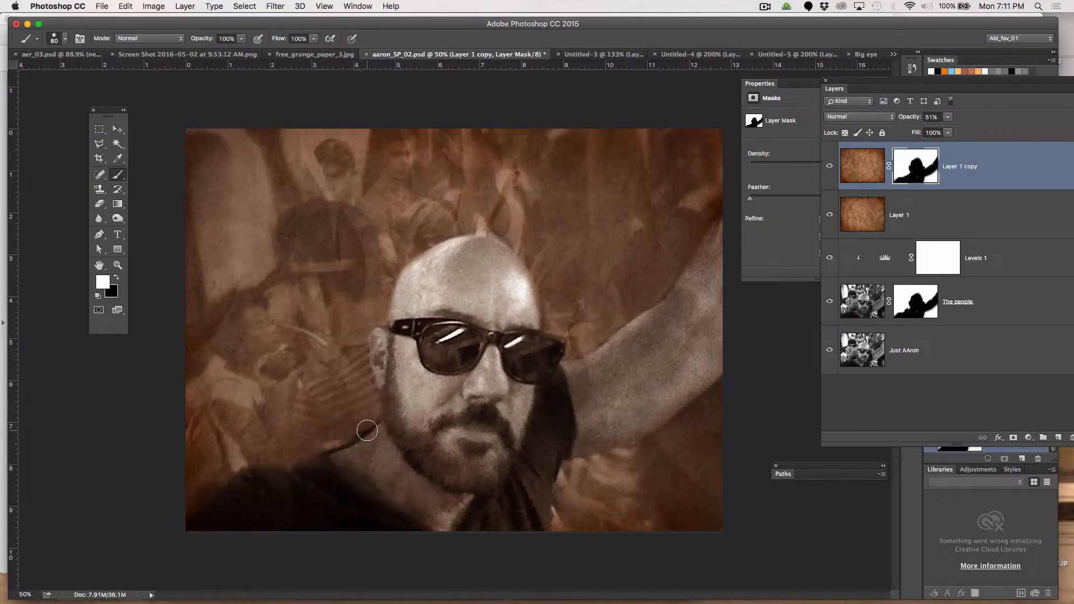
mouse_move(382, 450)
mouse_down()
mouse_move(327, 453)
mouse_move(294, 492)
mouse_move(245, 495)
mouse_move(238, 515)
mouse_up()
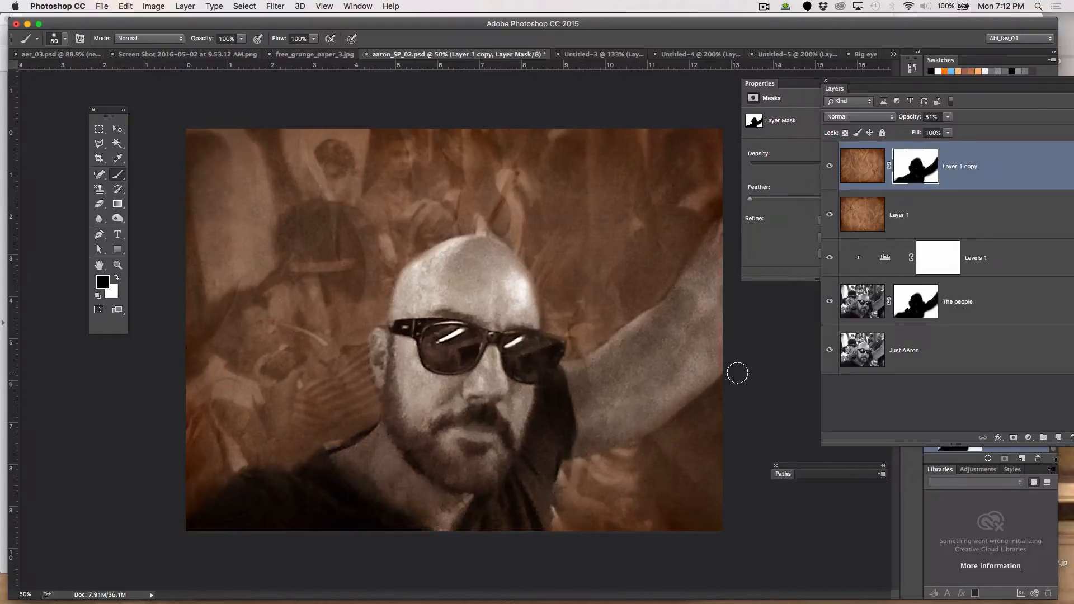
Step: Lower the Layer 1 copy texture's opacity to 29%, and compare the image without and with the layer
click(861, 167)
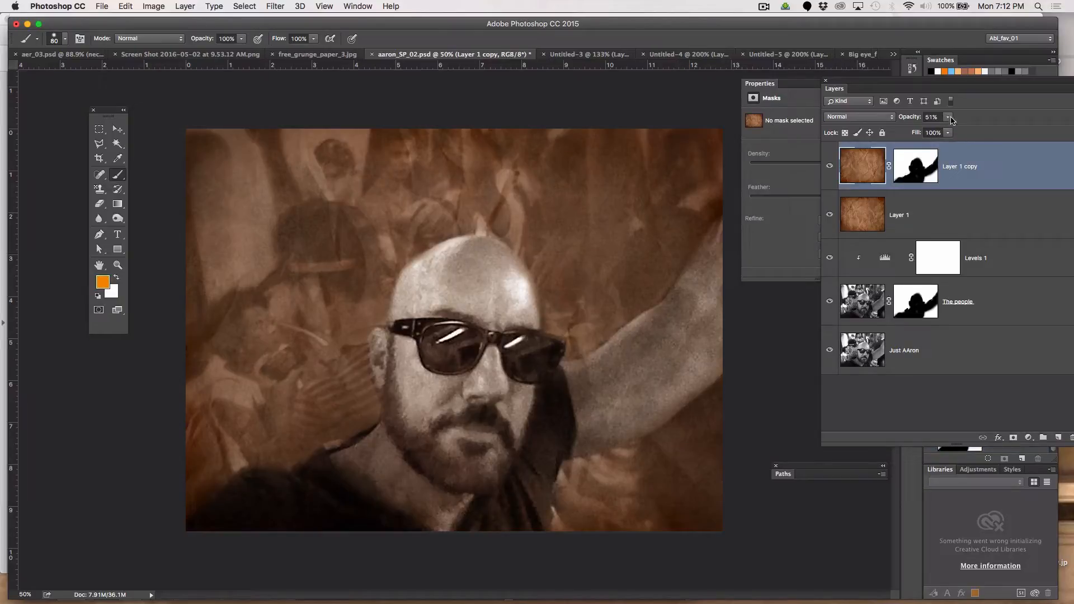
click(948, 116)
drag(950, 129, 942, 132)
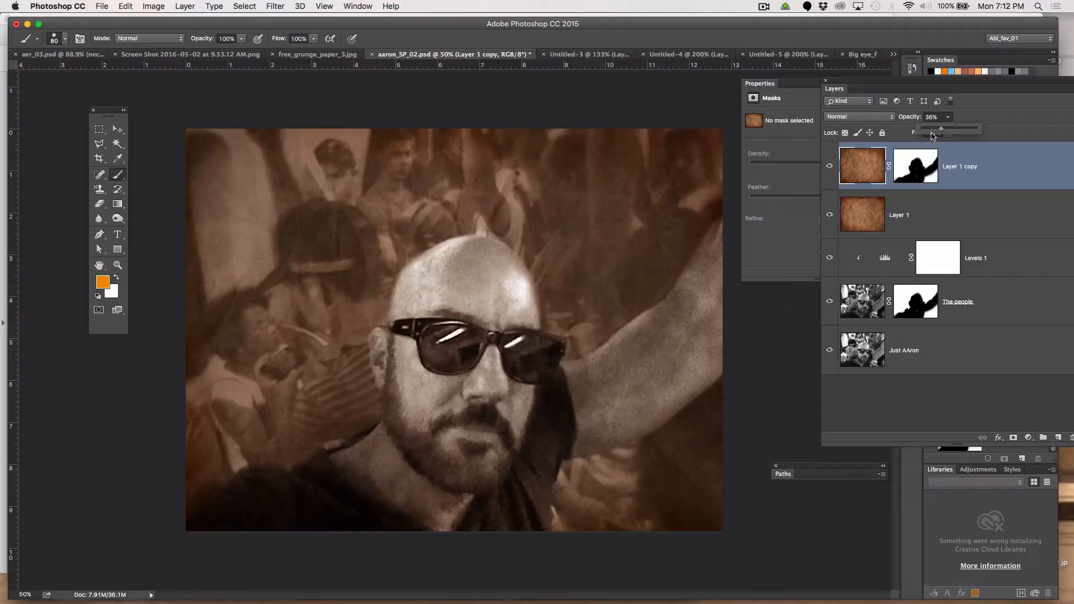
drag(931, 132, 939, 132)
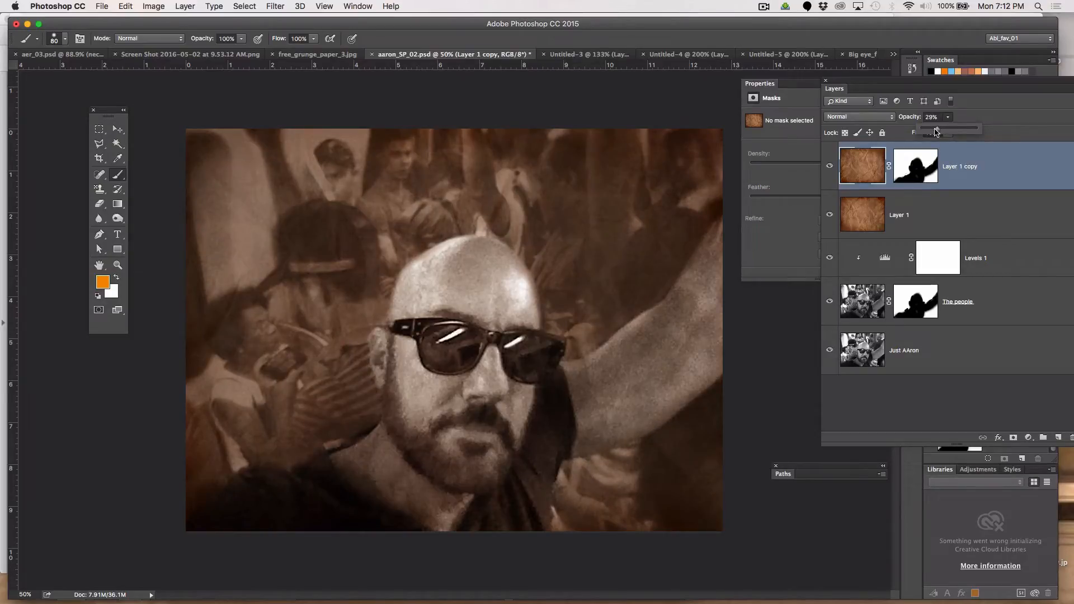
click(831, 167)
click(831, 168)
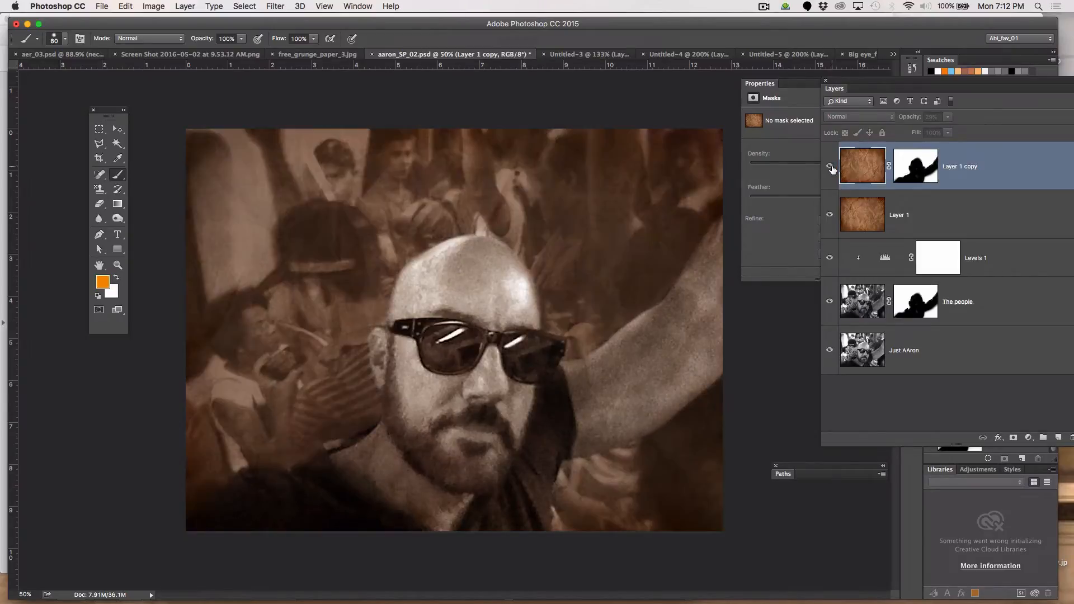
click(831, 168)
click(831, 168)
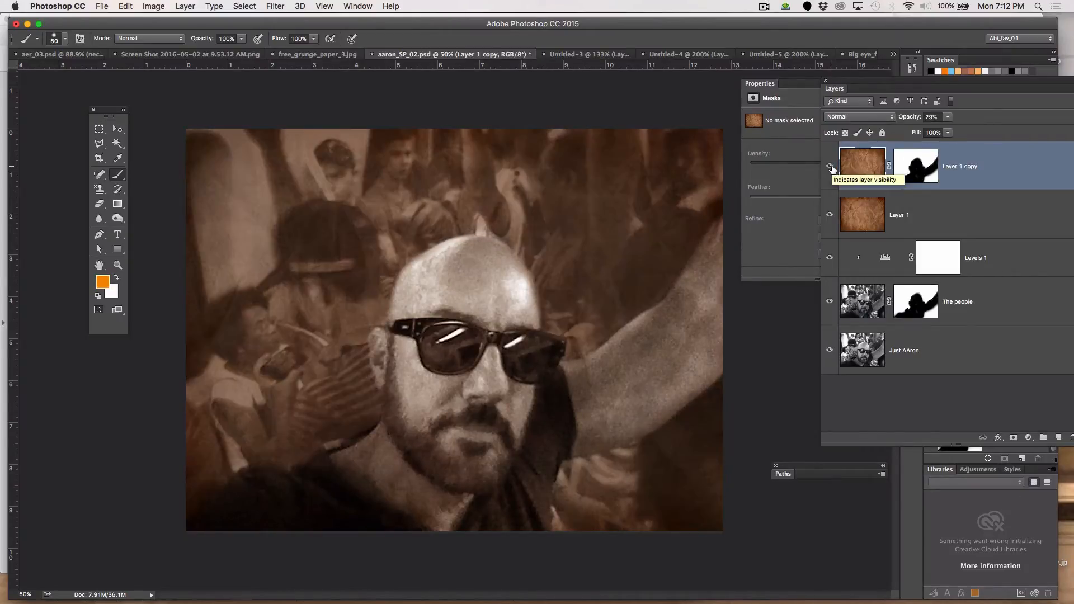
click(831, 167)
click(831, 167)
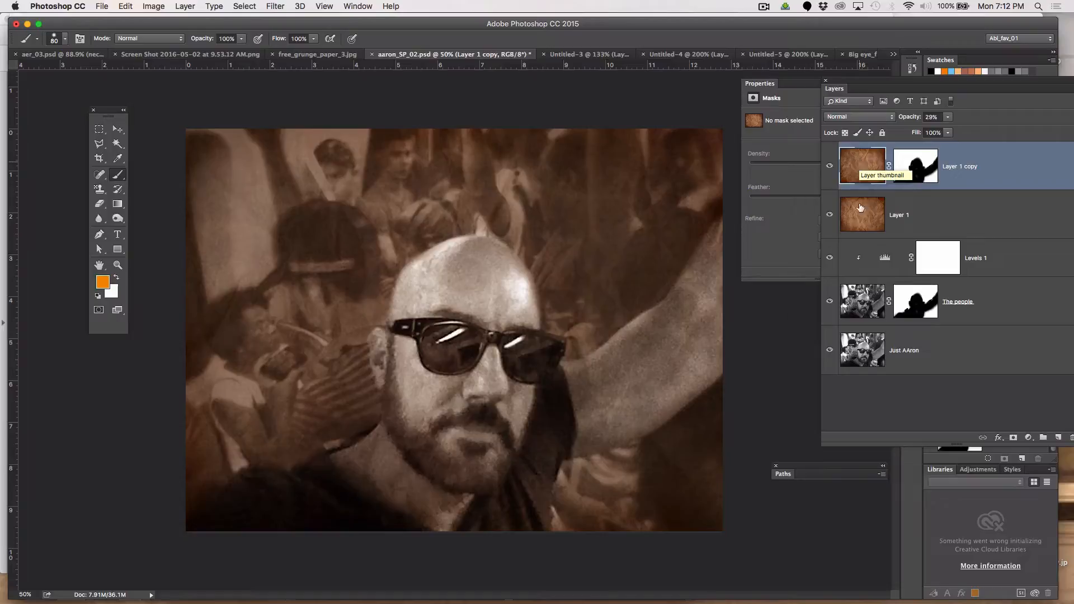
Step: Add a vector mask to Layer 1 copy, open its mask properties, and delete the vector mask
click(1014, 438)
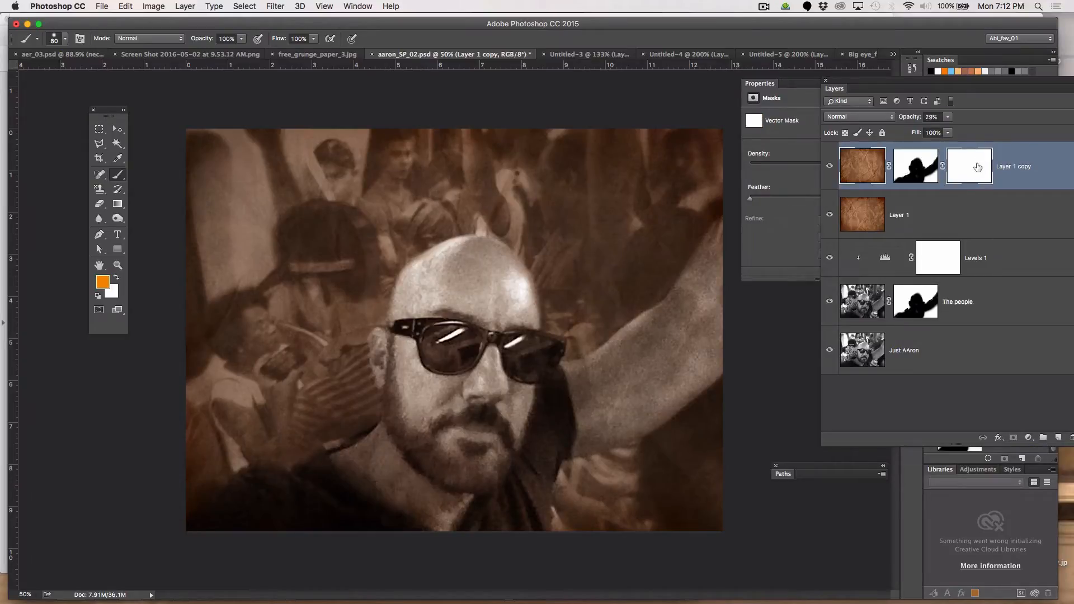
drag(978, 168, 885, 168)
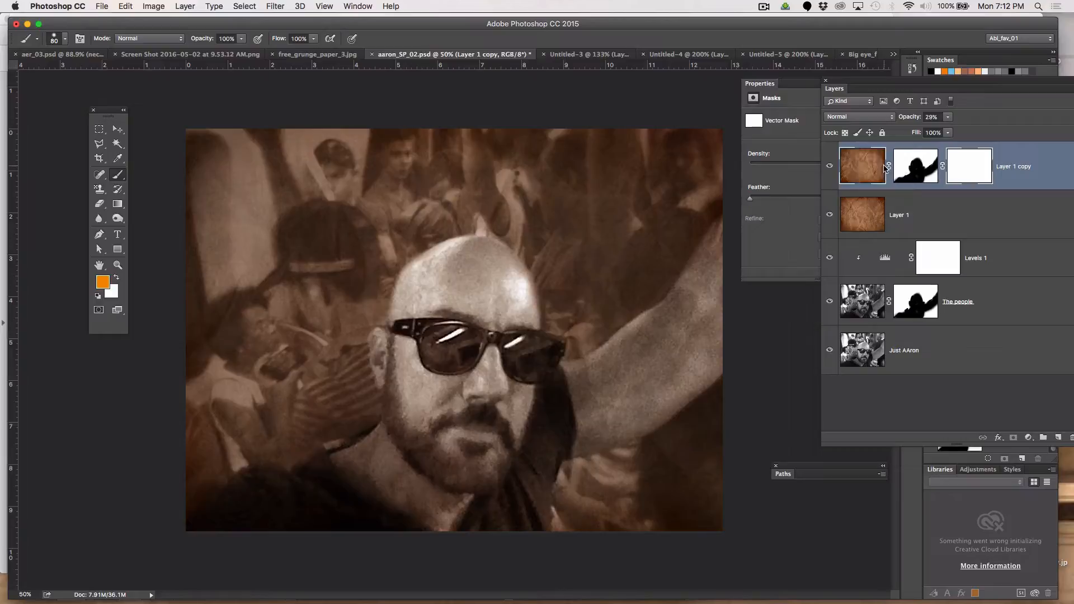
click(967, 167)
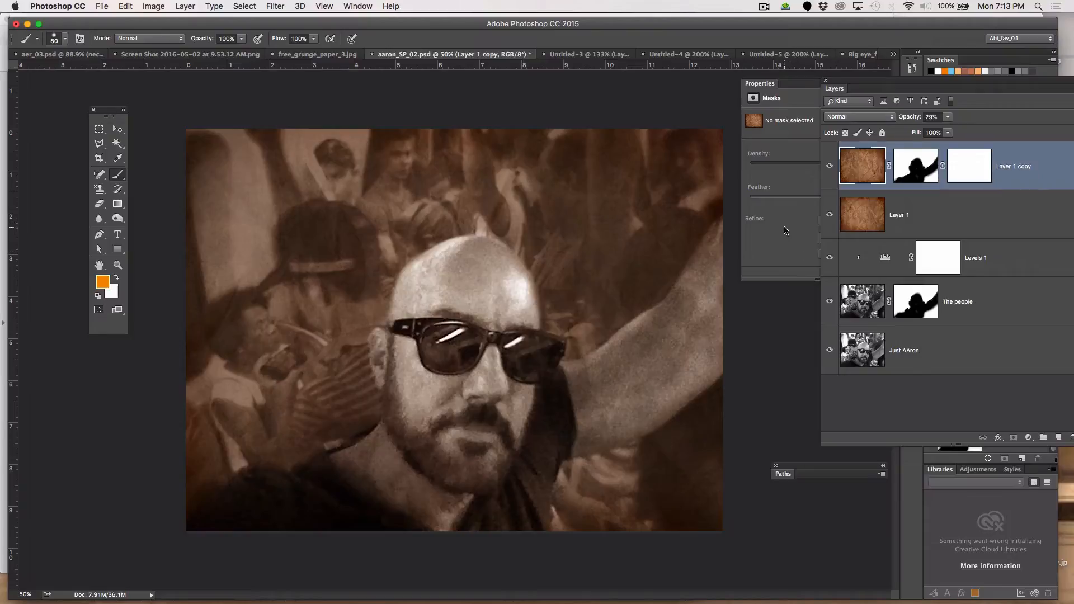
click(787, 231)
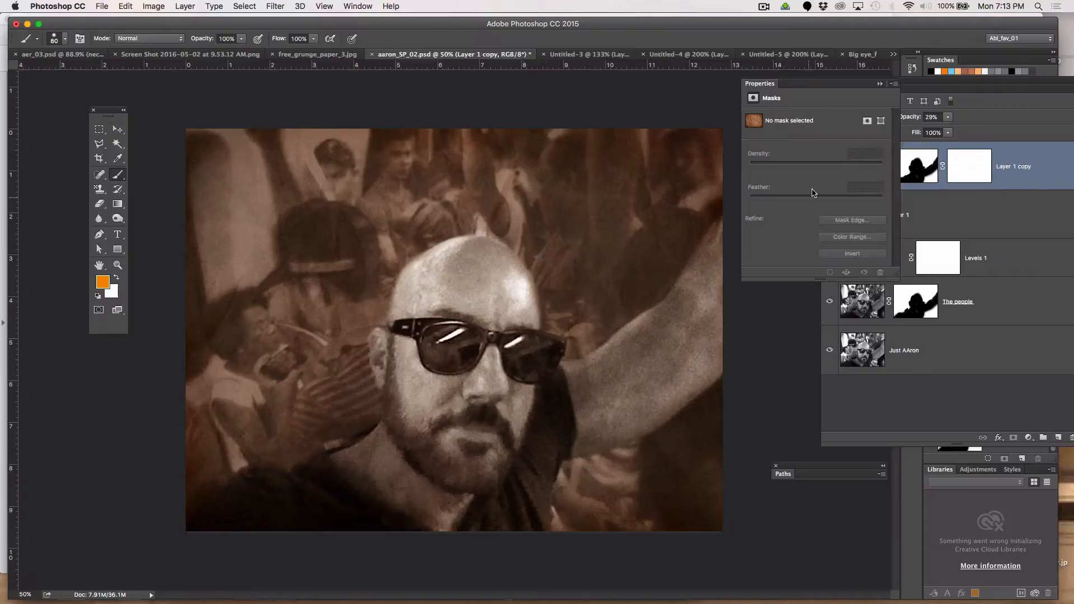
click(974, 164)
click(821, 234)
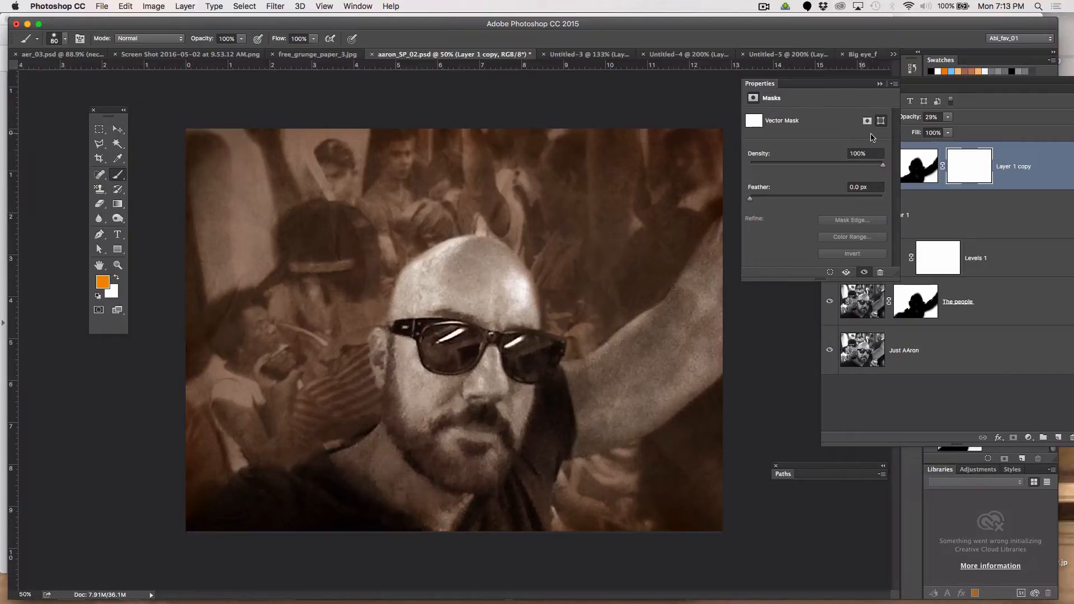
key(Delete)
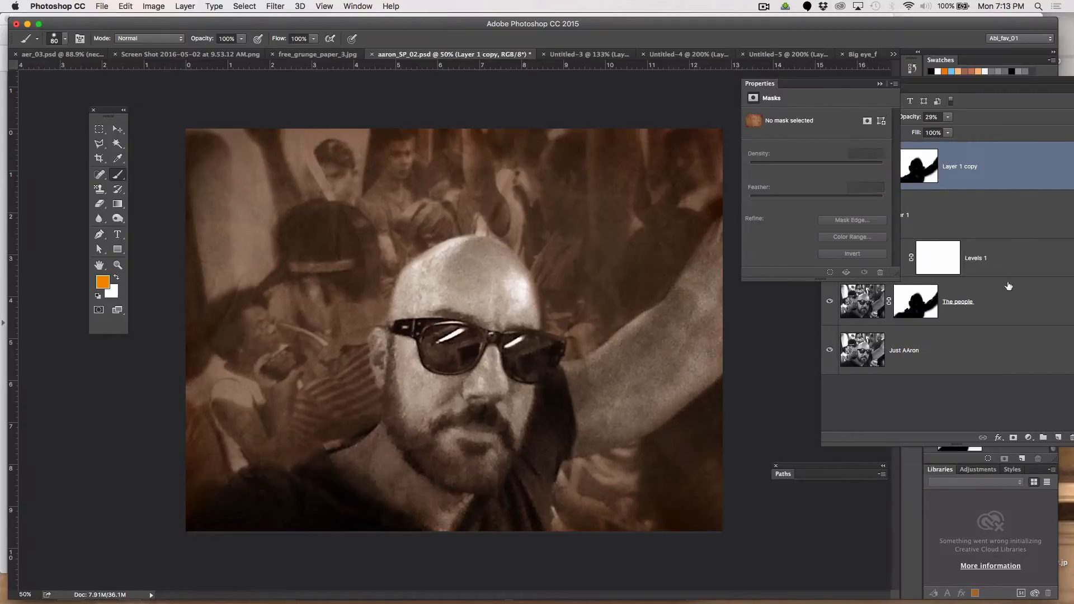
Step: Add a Levels adjustment layer directly above Layer 1 copy and bring its Levels properties fully into view
click(955, 381)
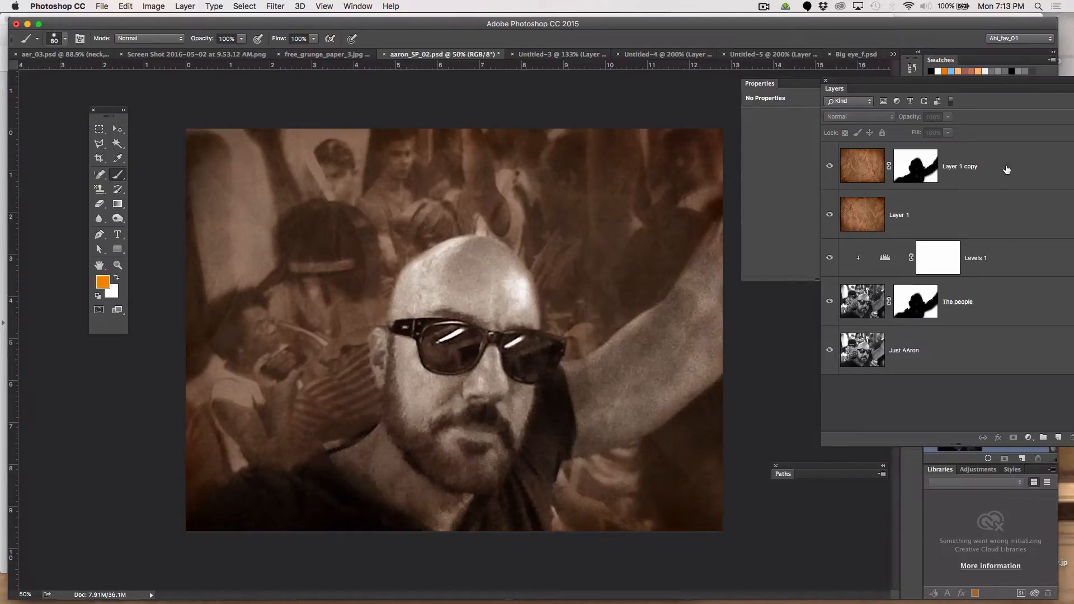
click(1007, 169)
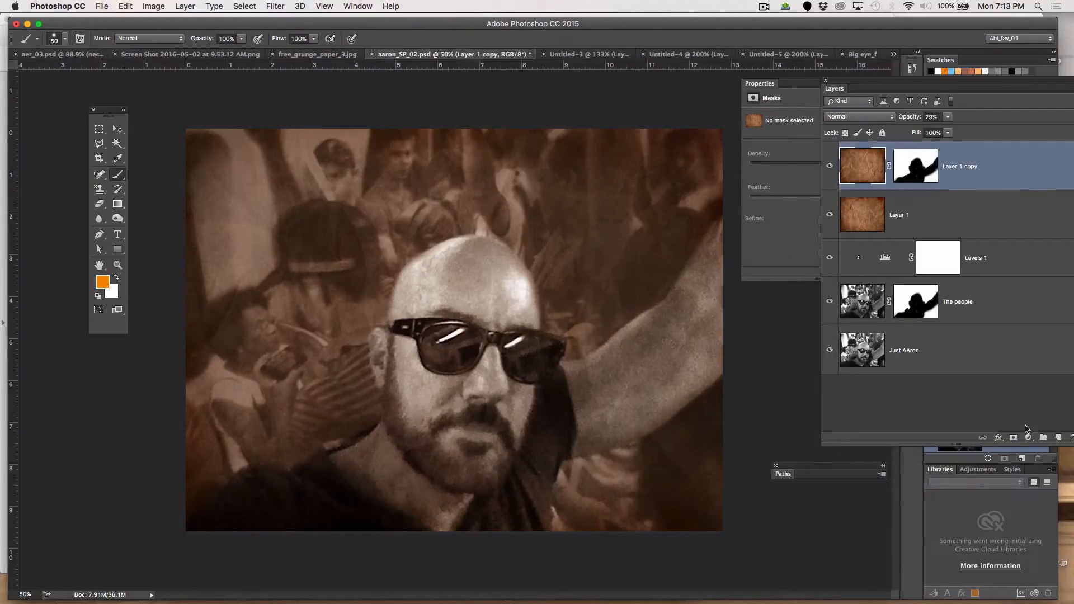
click(1029, 438)
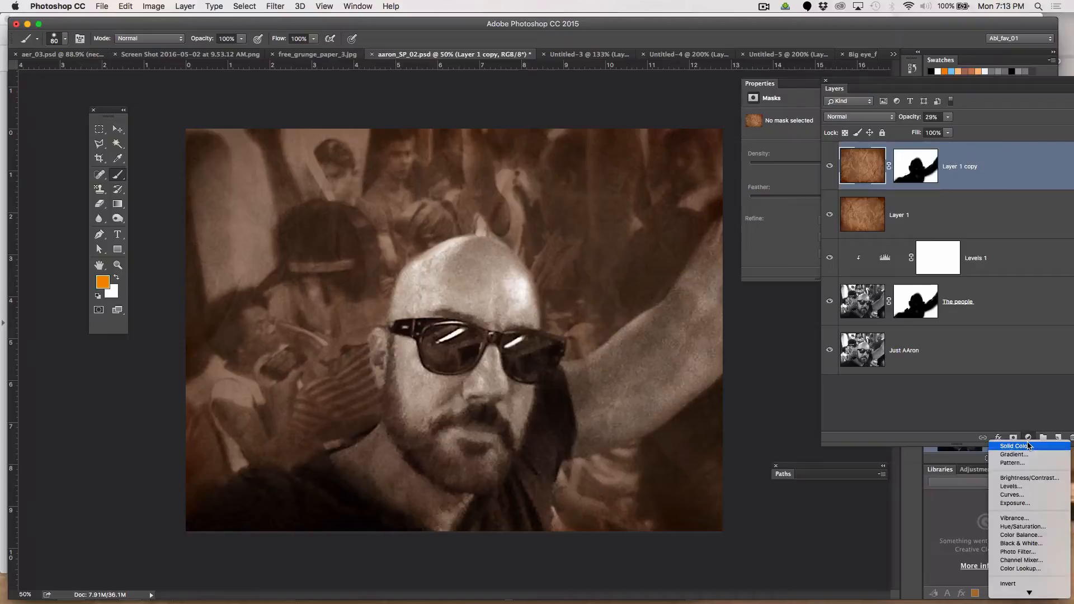
mouse_move(1030, 592)
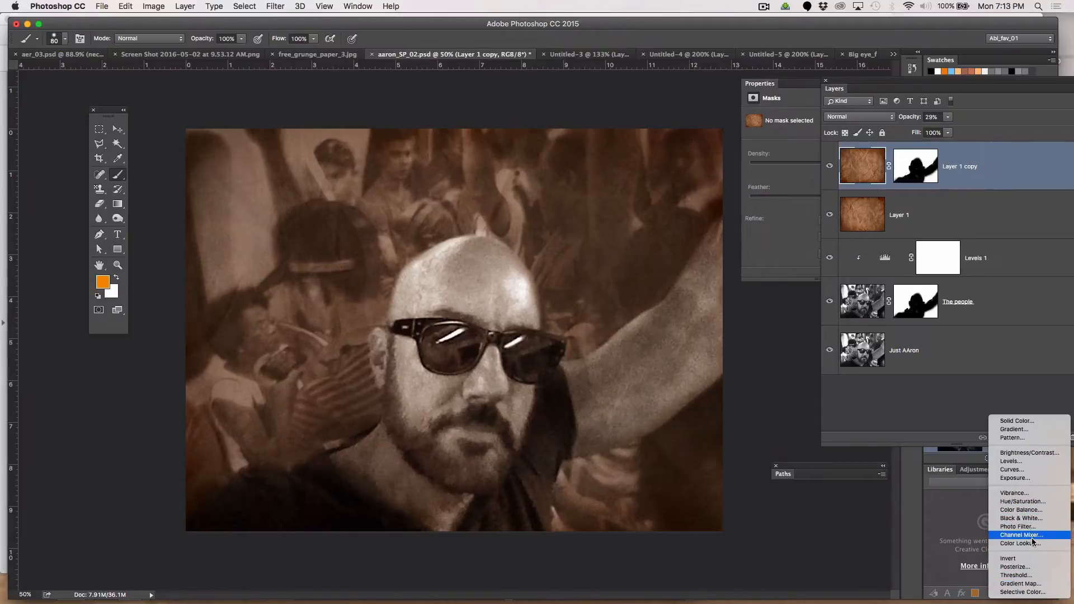
click(1020, 462)
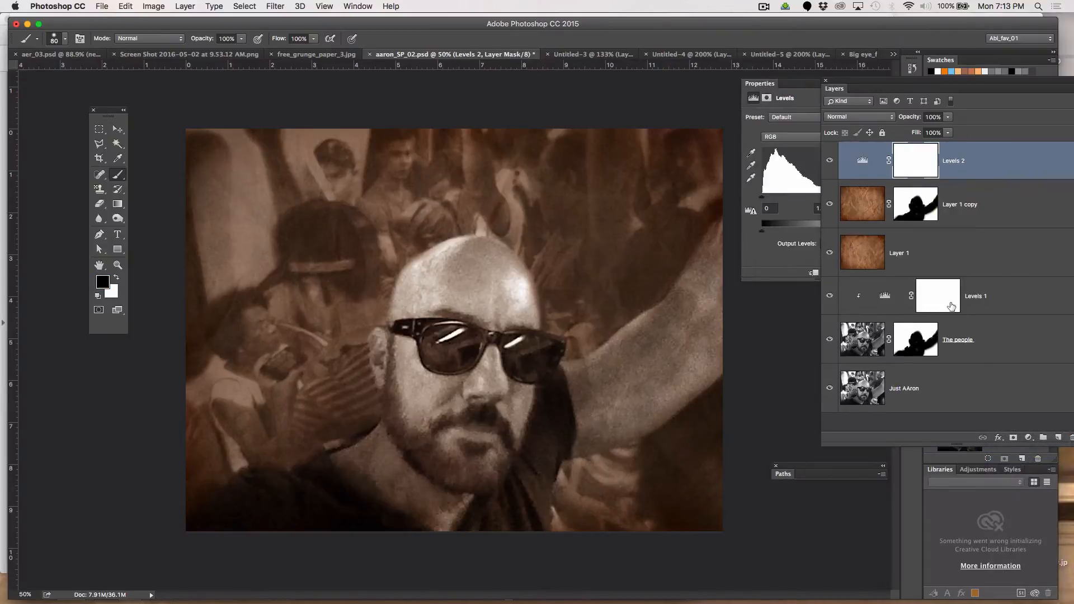
key(d)
click(780, 259)
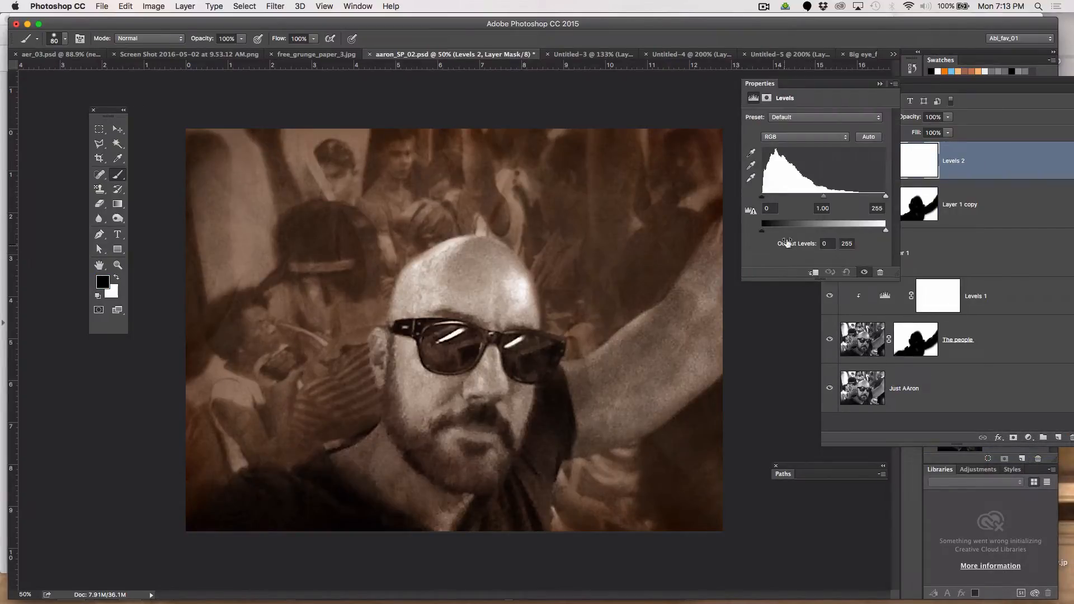
Step: Clip the Levels 2 adjustment to Layer 1 copy, set its output levels to 54 and 186, and raise its input black point
click(815, 272)
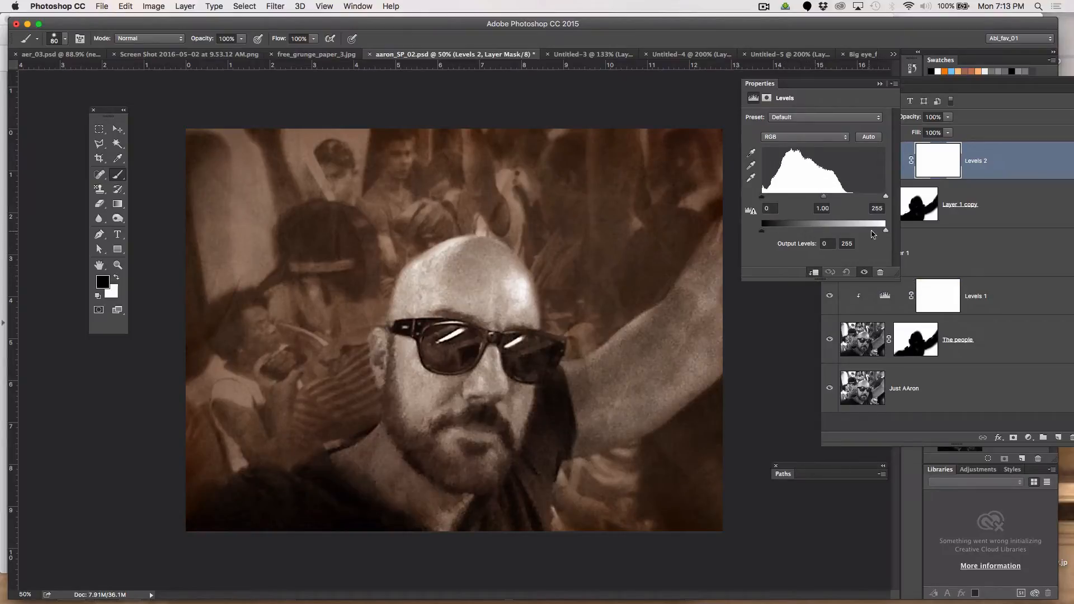
drag(885, 231, 844, 231)
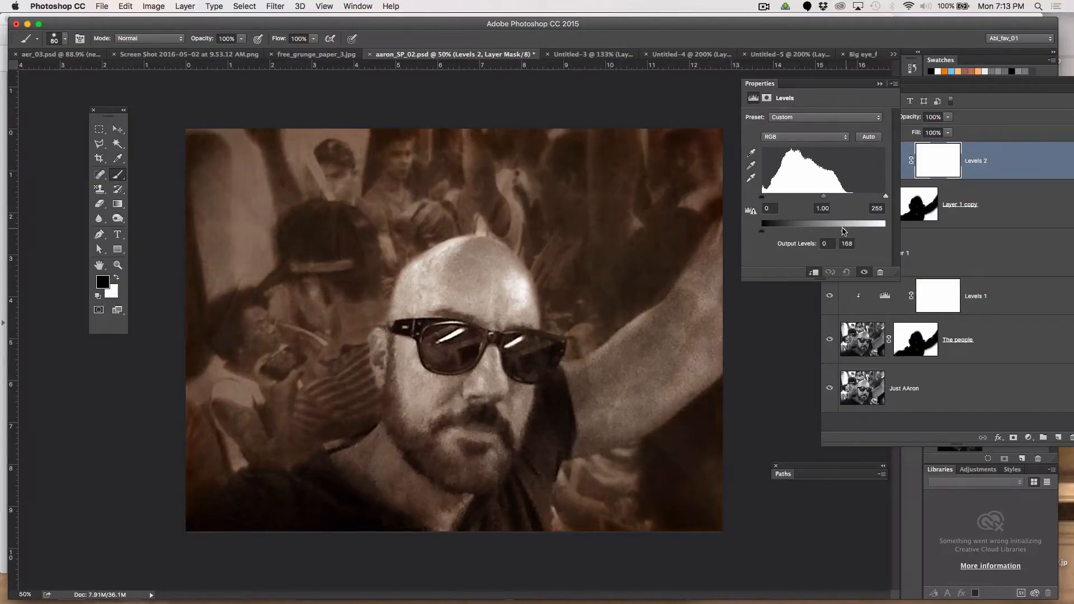
drag(763, 231, 852, 231)
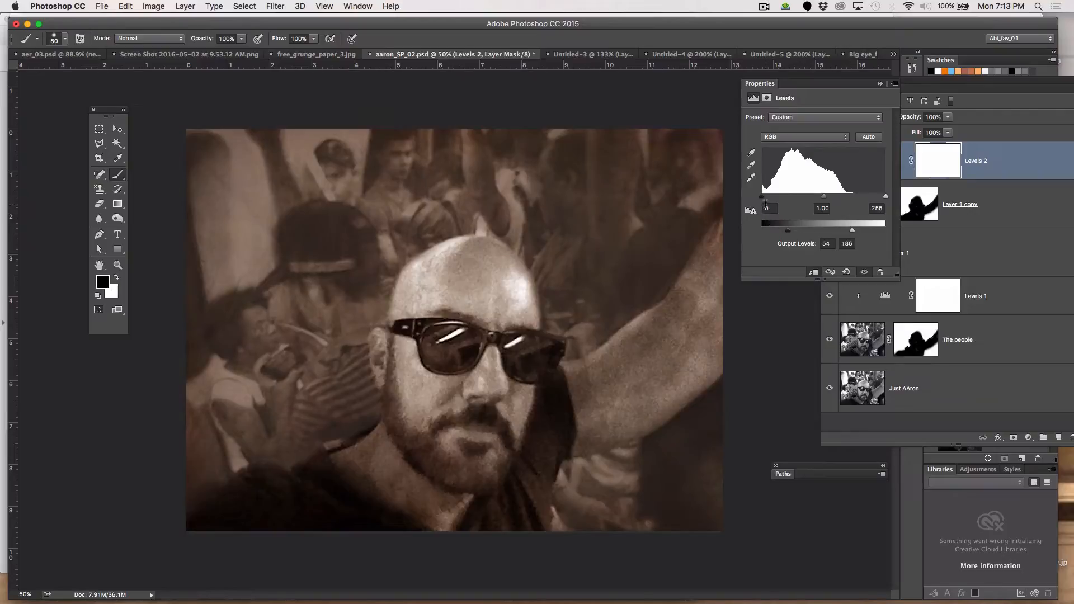
mouse_move(764, 198)
mouse_down()
mouse_move(803, 197)
mouse_move(784, 196)
mouse_up()
click(988, 263)
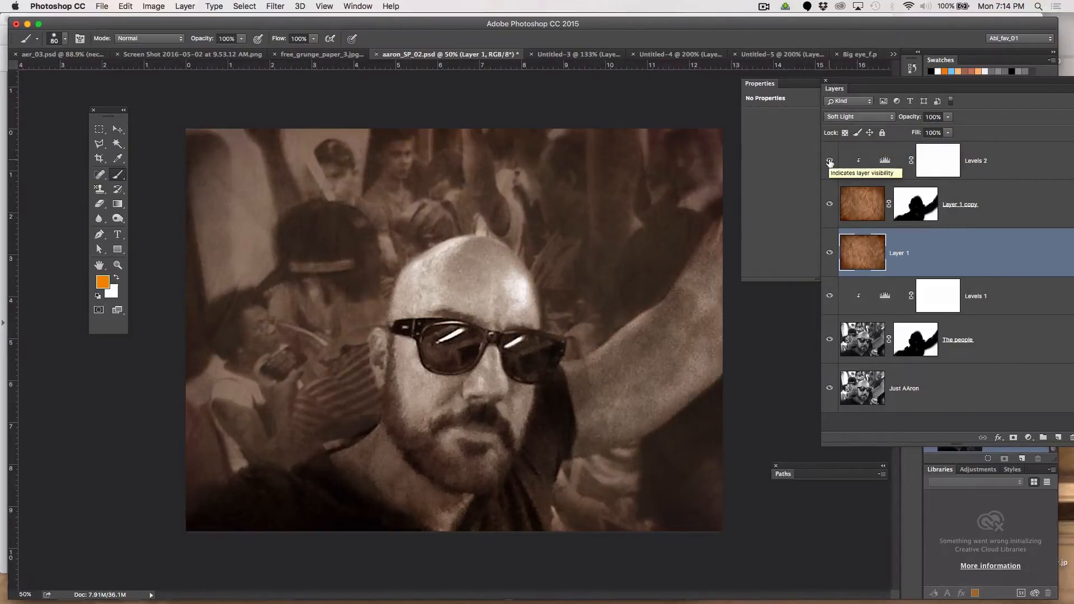
Step: Compare the image with the Levels 2, Layer 1 copy and Layer 1 layers hidden and shown
click(830, 162)
click(830, 161)
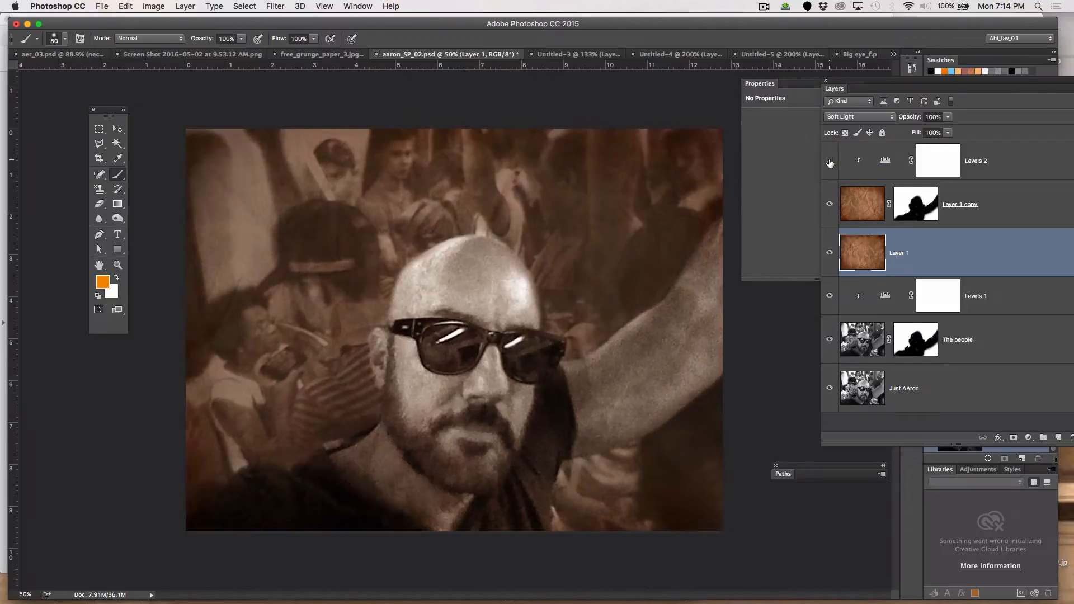
click(830, 162)
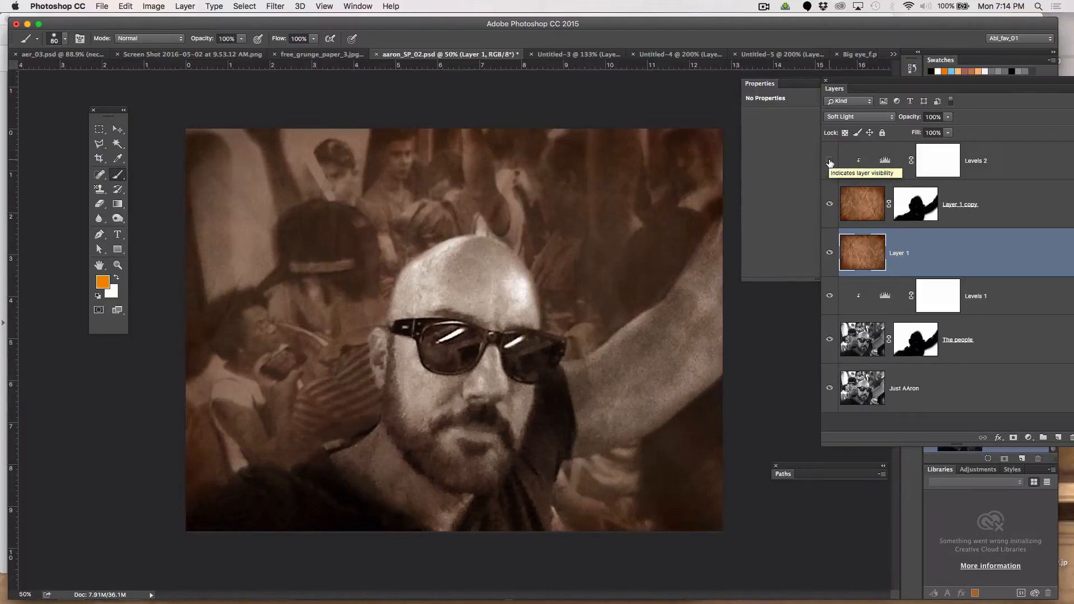
click(830, 204)
click(830, 162)
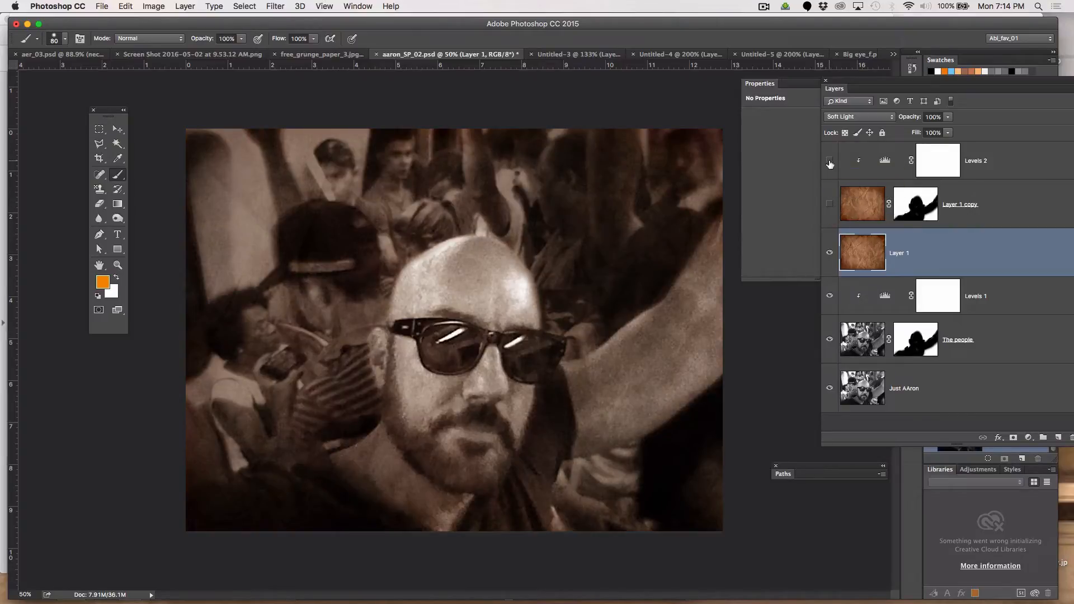
click(830, 205)
click(830, 204)
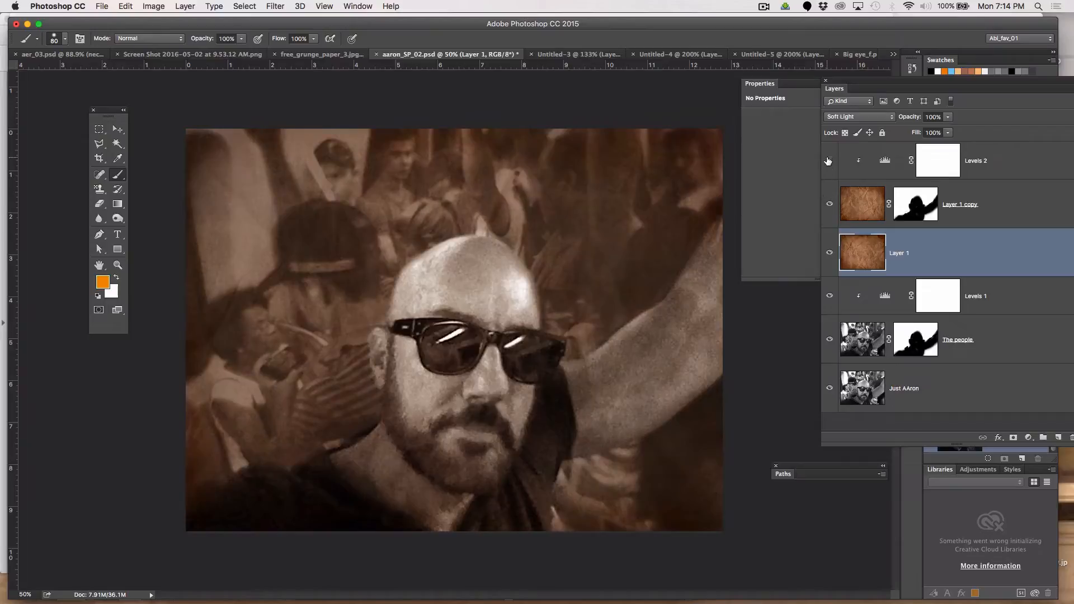
click(830, 203)
click(829, 159)
click(830, 253)
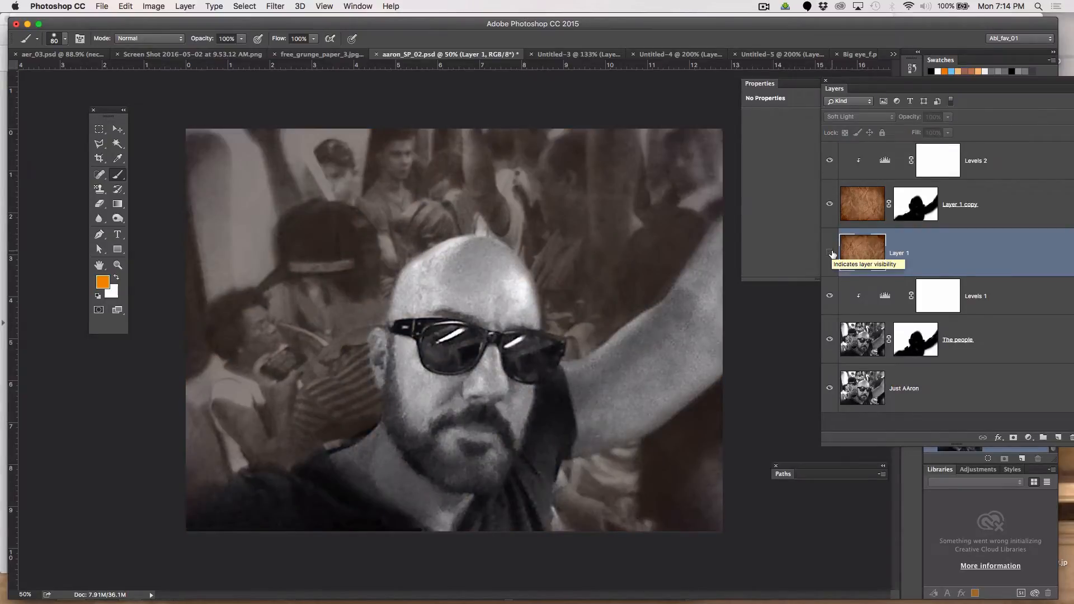
click(831, 253)
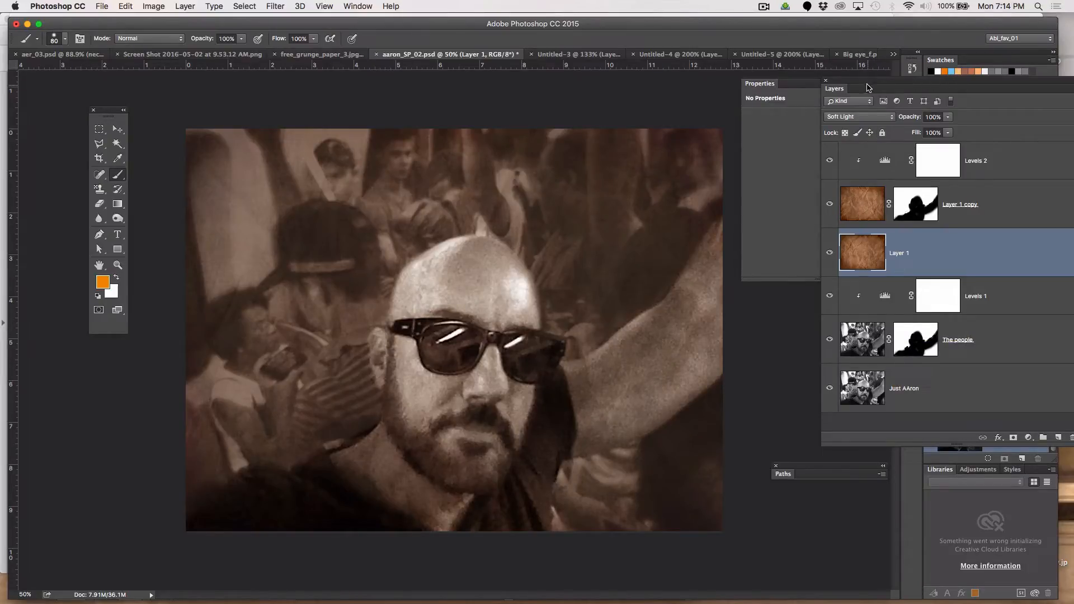
Step: Move the floating Layers panel so that it sits fully within the workspace
drag(865, 83, 820, 60)
click(764, 8)
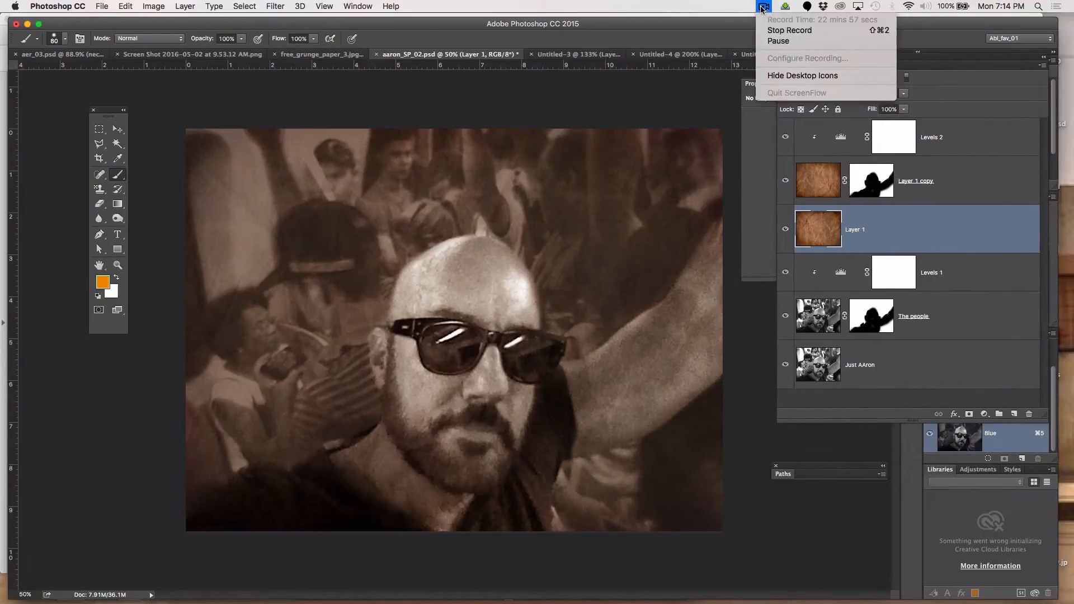
click(777, 42)
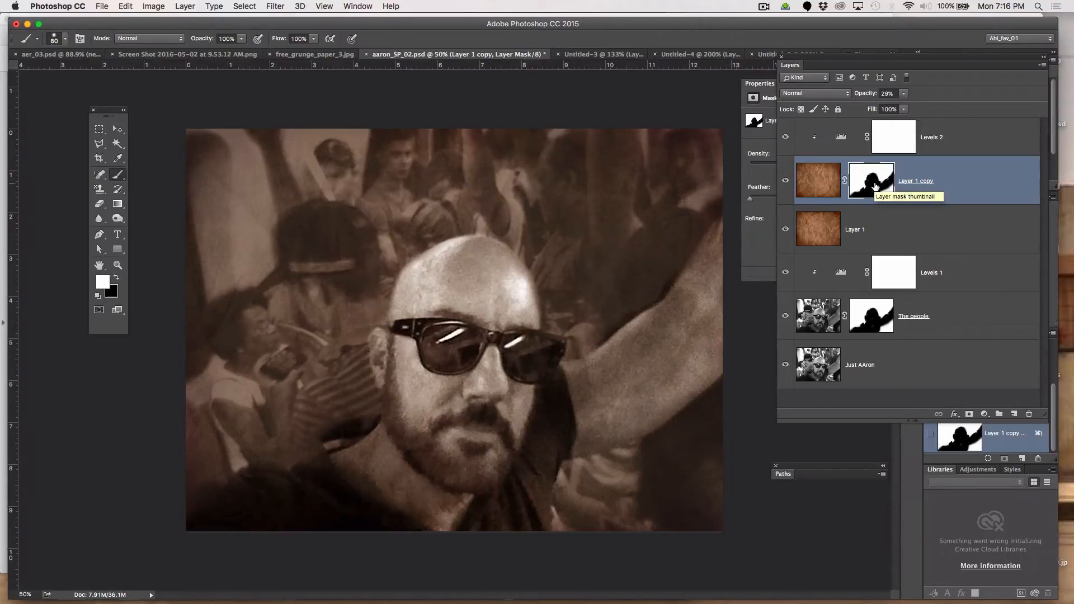
Step: Lighten the black areas of the Layer 1 copy mask with Levels, raising the black output level to slightly below 112
key(super+l)
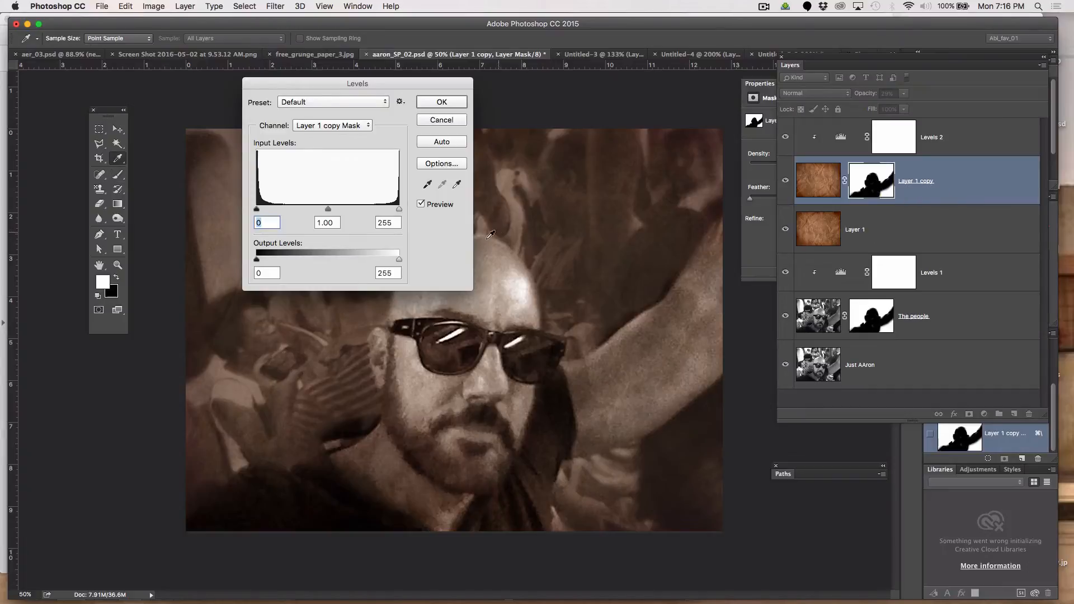
drag(258, 261, 319, 261)
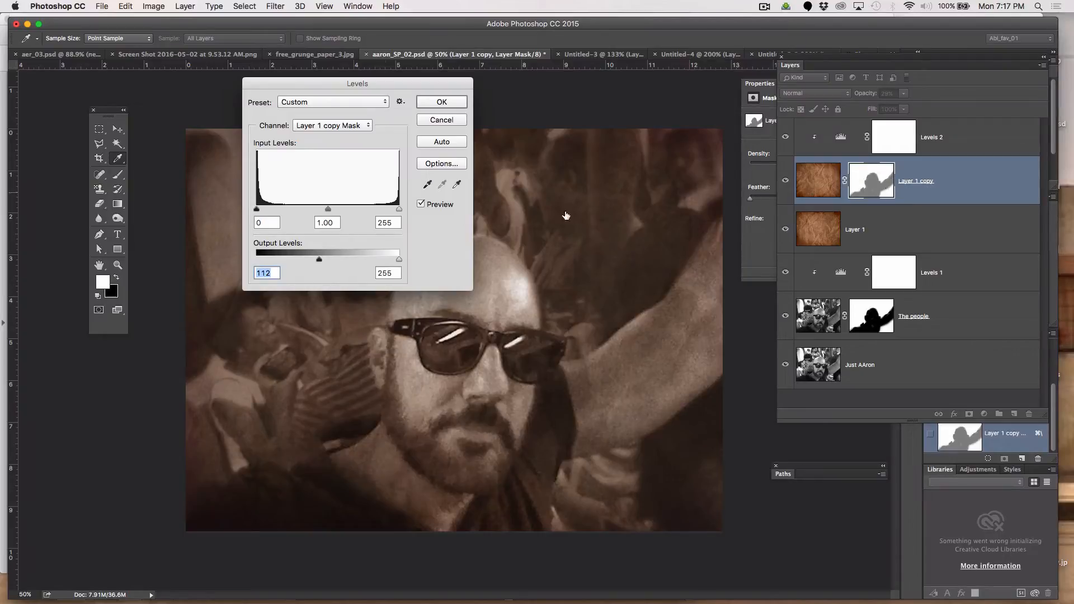
drag(320, 259, 313, 261)
click(442, 102)
key(b)
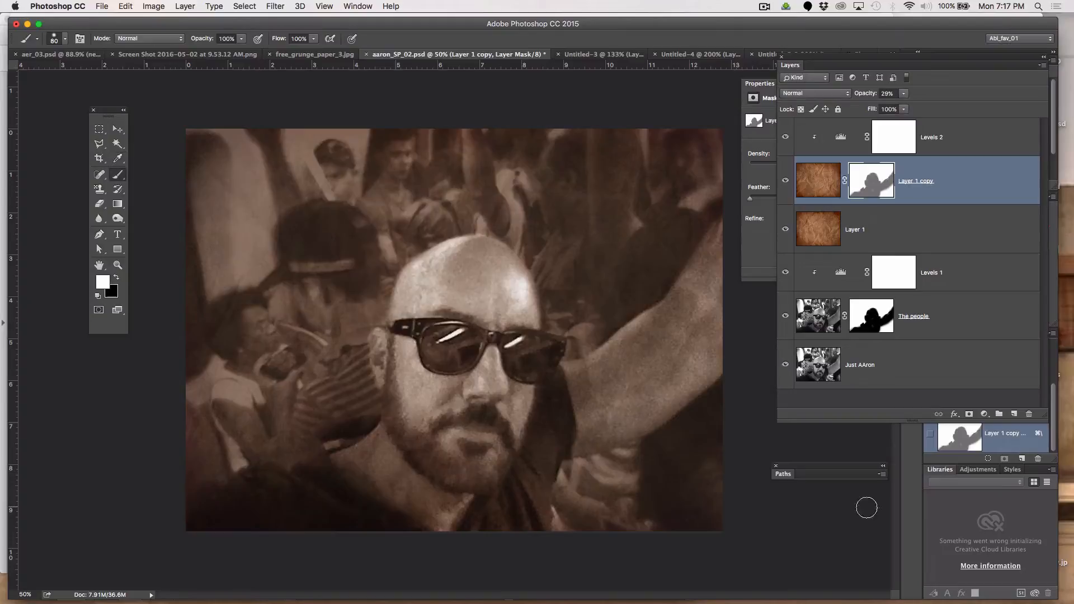
Step: Undo and redo the Levels change on the Layer 1 copy mask to compare before and after
key(super+z)
key(super+z)
key(super+z)
key(super+z)
click(967, 277)
double_click(968, 277)
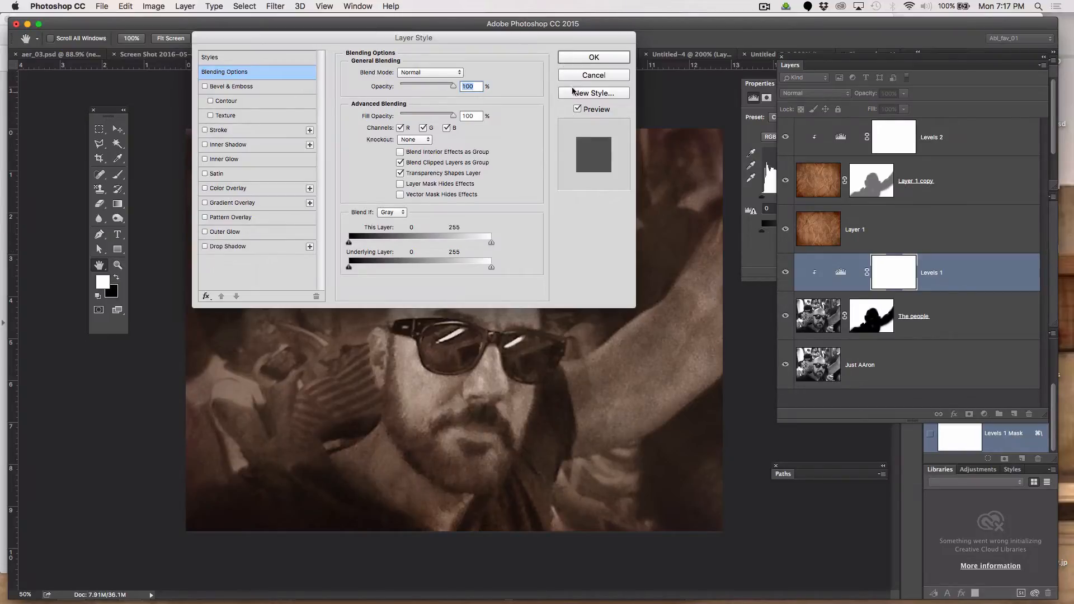
click(587, 78)
Step: Set the white output level of the Levels 1 adjustment to 117 and deselect all layers
click(840, 273)
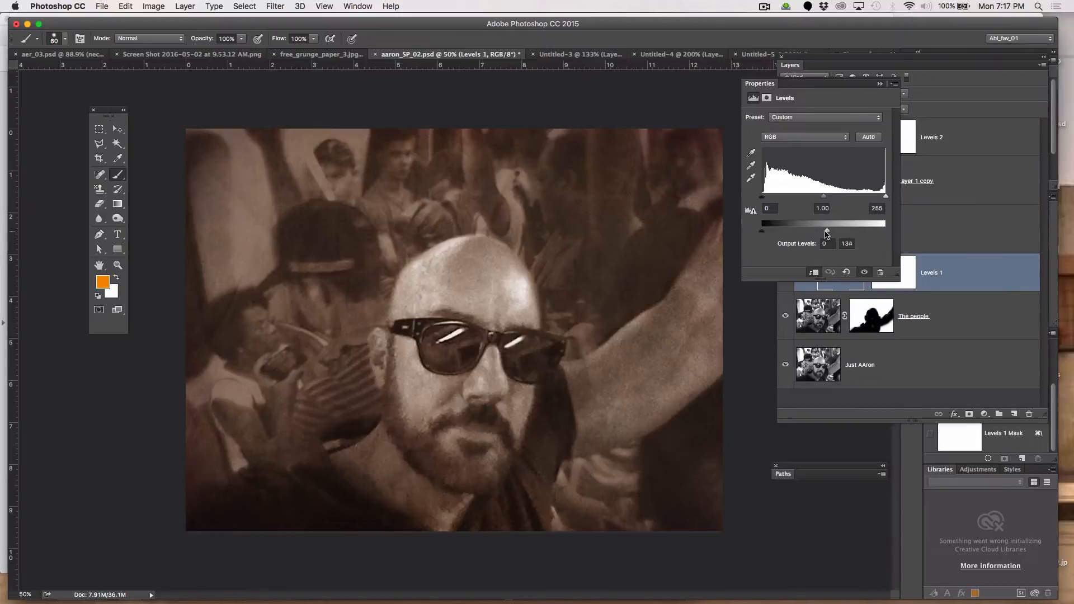
drag(828, 235, 813, 234)
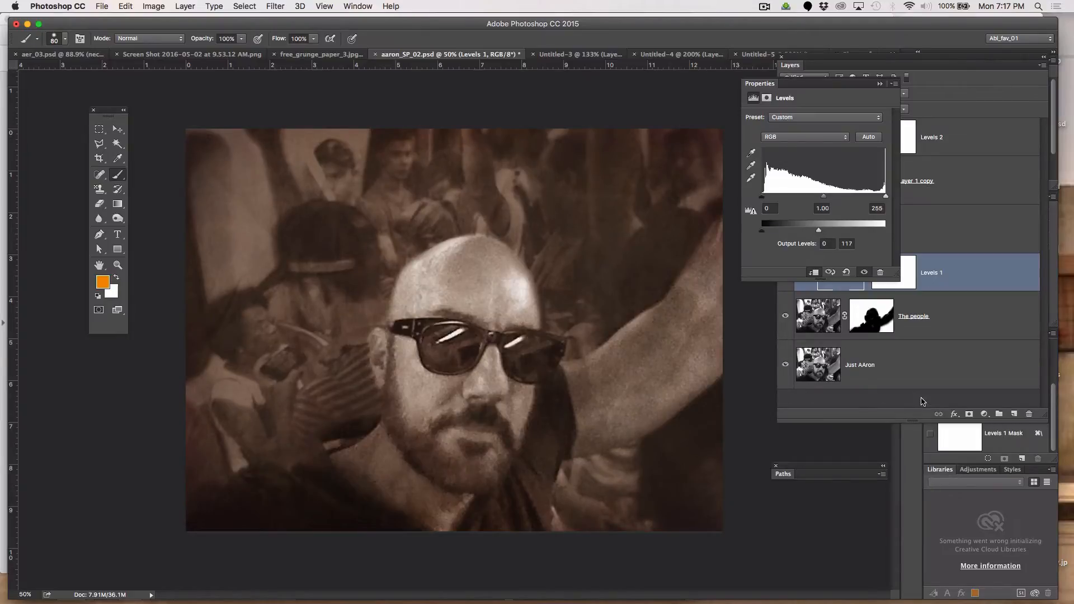
click(924, 401)
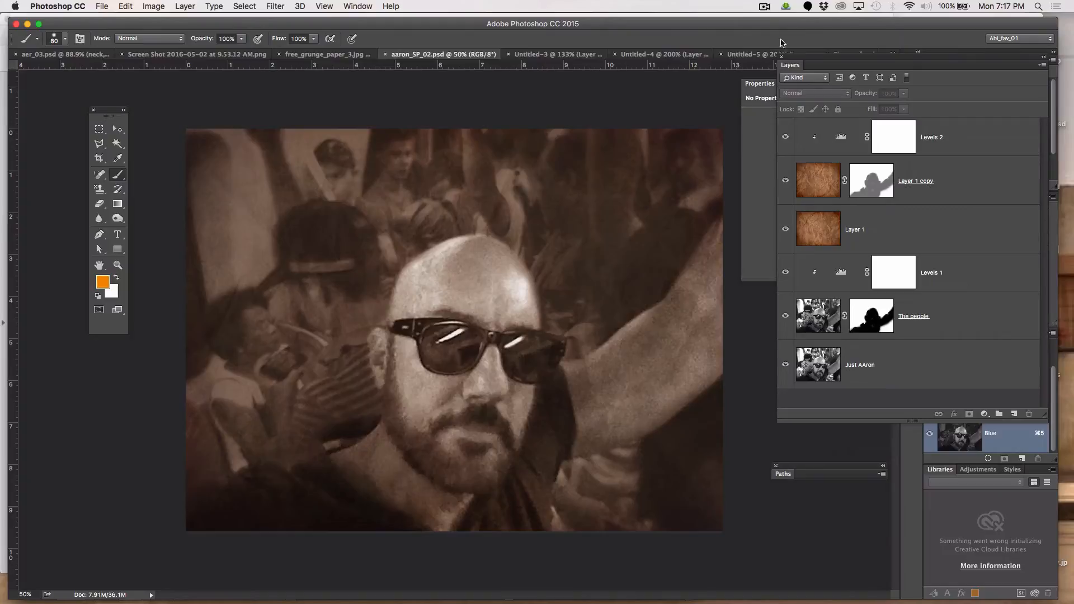
click(763, 8)
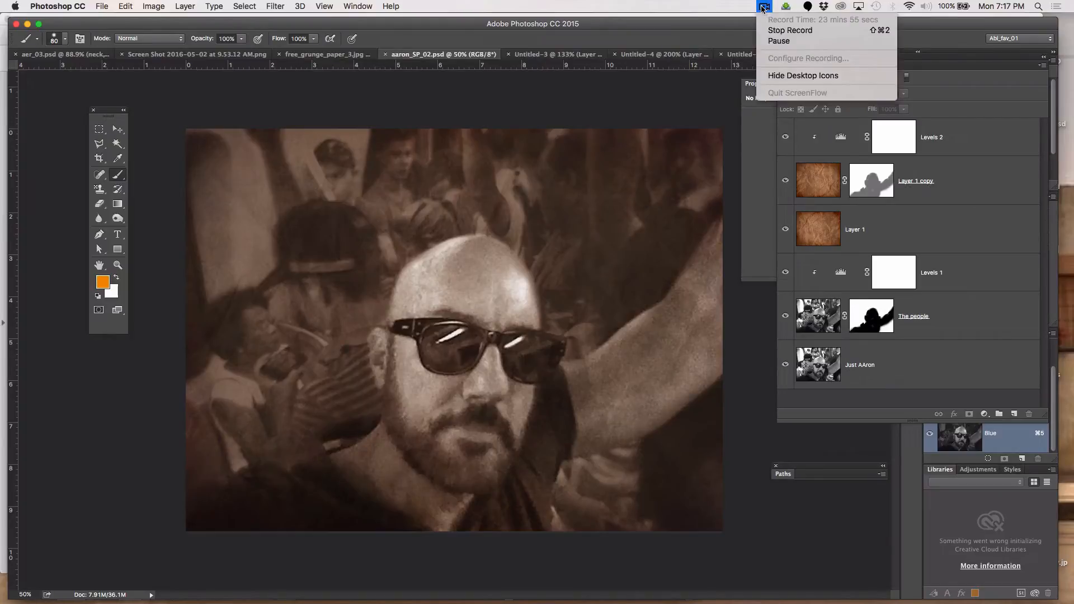
click(777, 42)
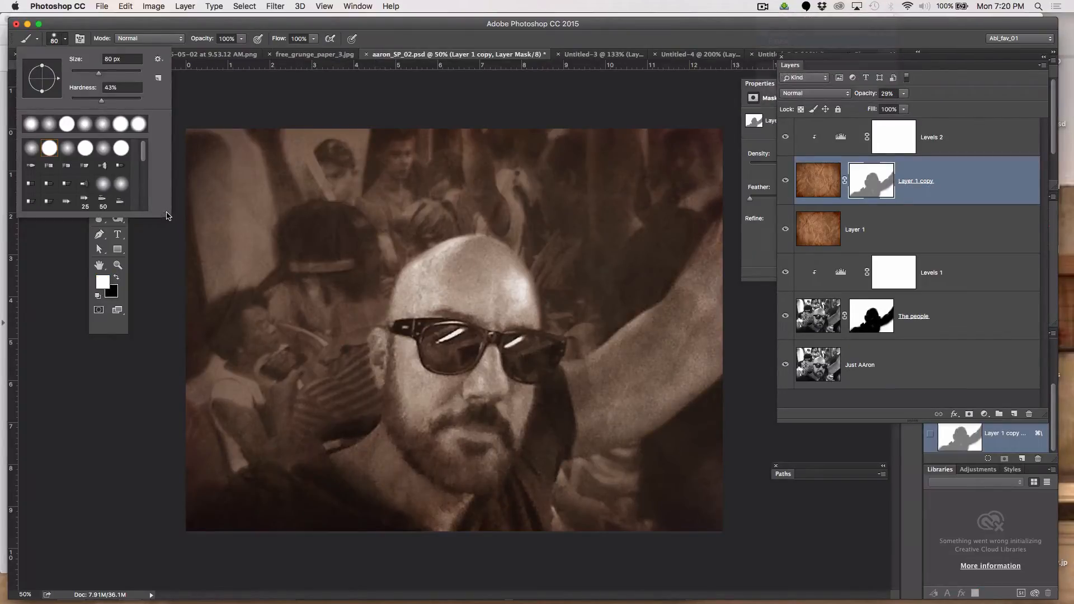
click(38, 39)
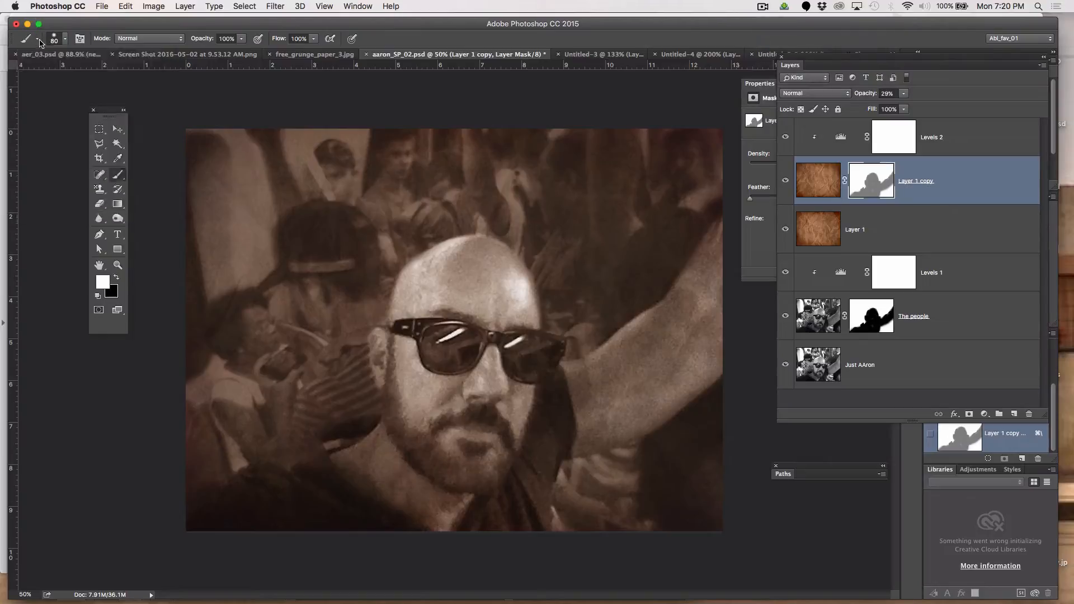
click(39, 42)
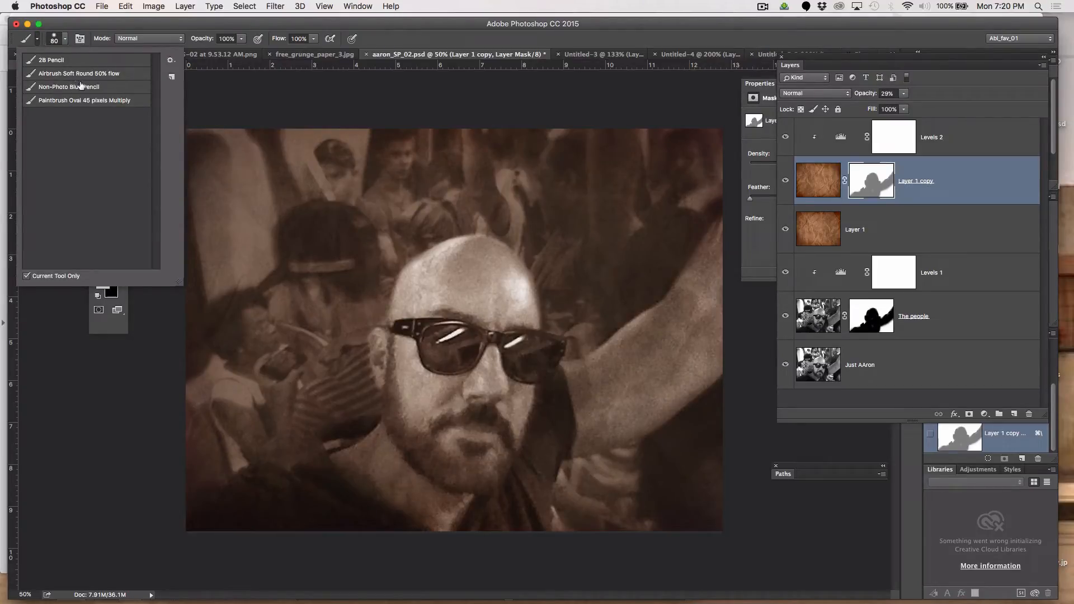
click(66, 41)
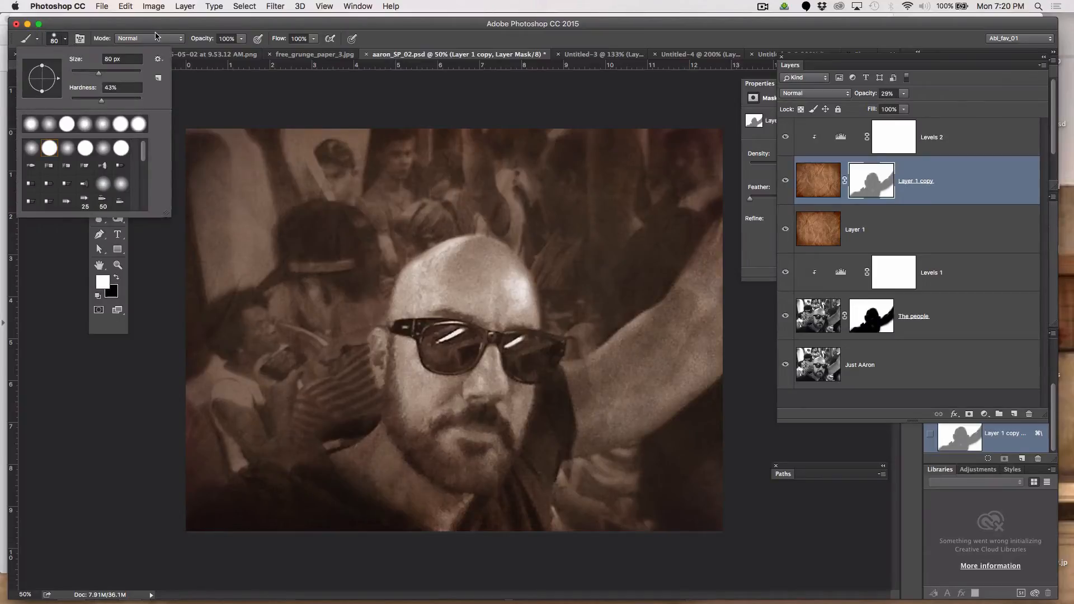
click(81, 38)
click(81, 38)
click(81, 38)
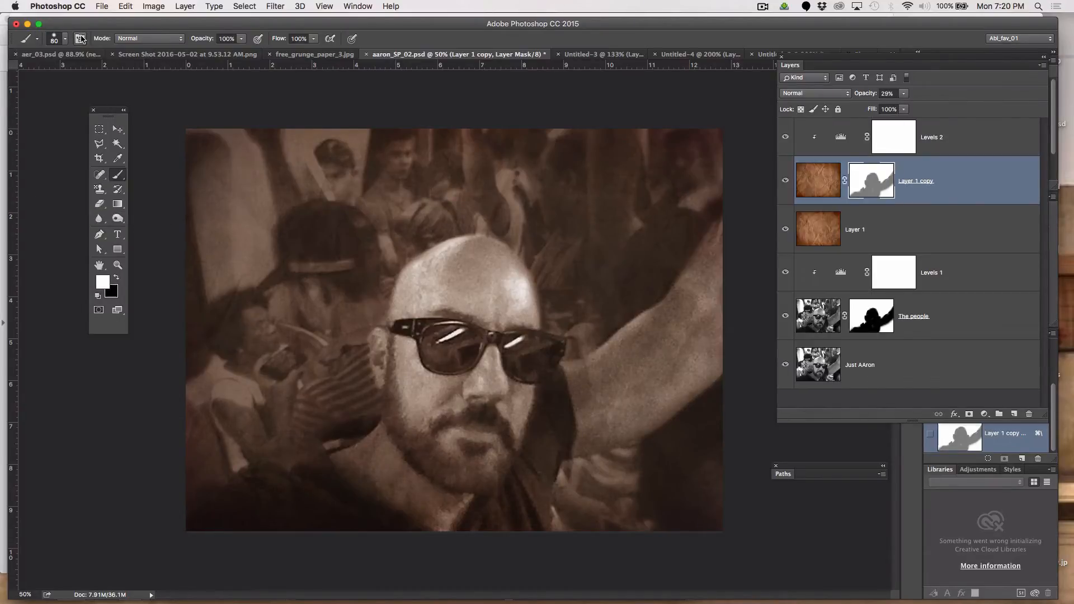
Step: Show the full brush settings and enlarge their panel so that more brush tips are displayed
click(81, 39)
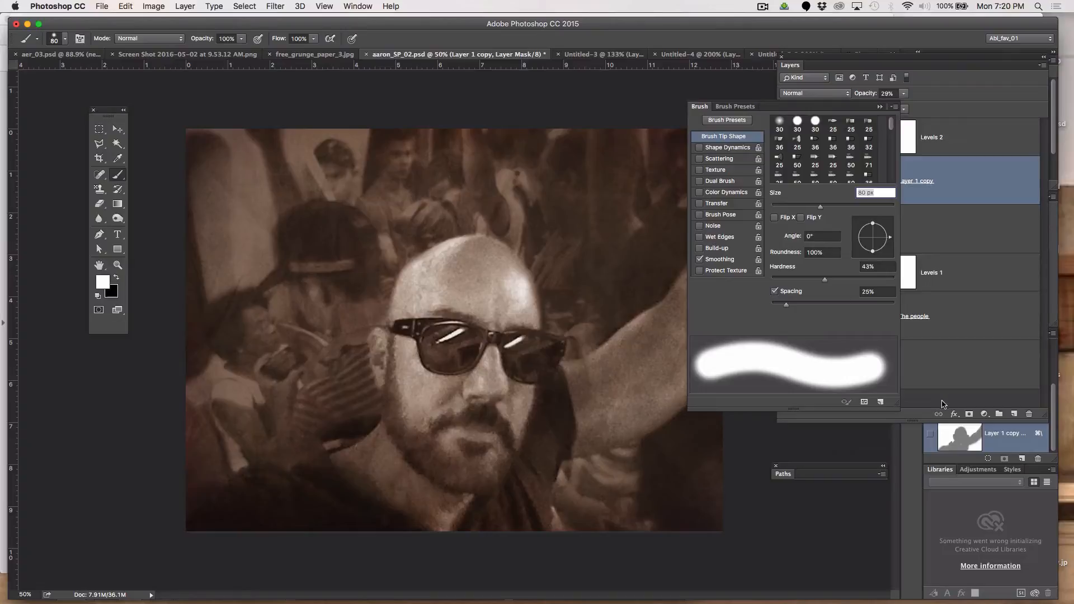
drag(896, 409, 896, 557)
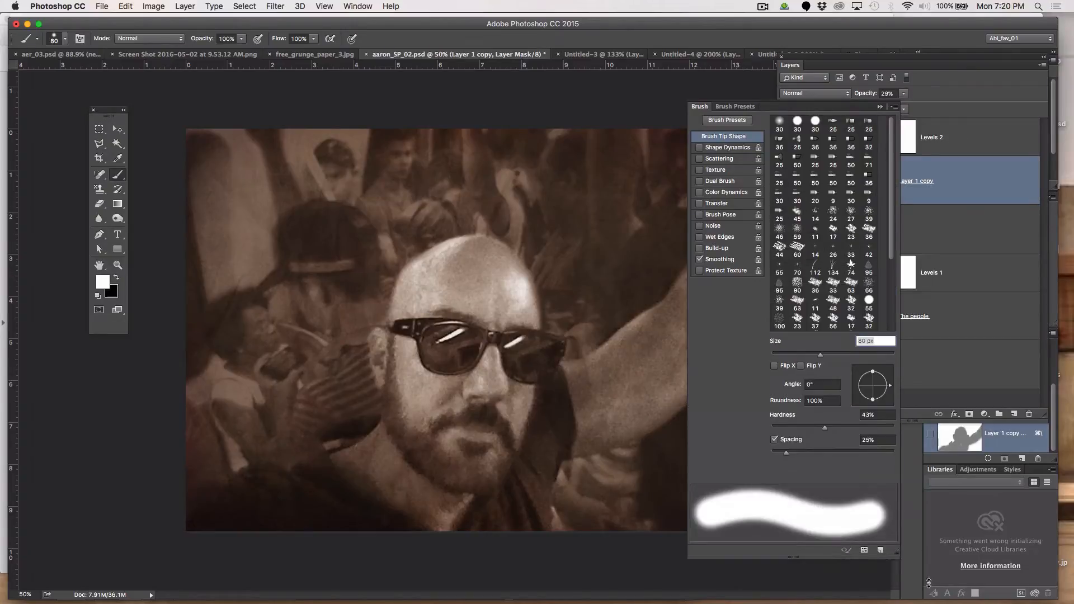
drag(894, 249, 900, 350)
scroll(864, 196, up, 6)
click(894, 107)
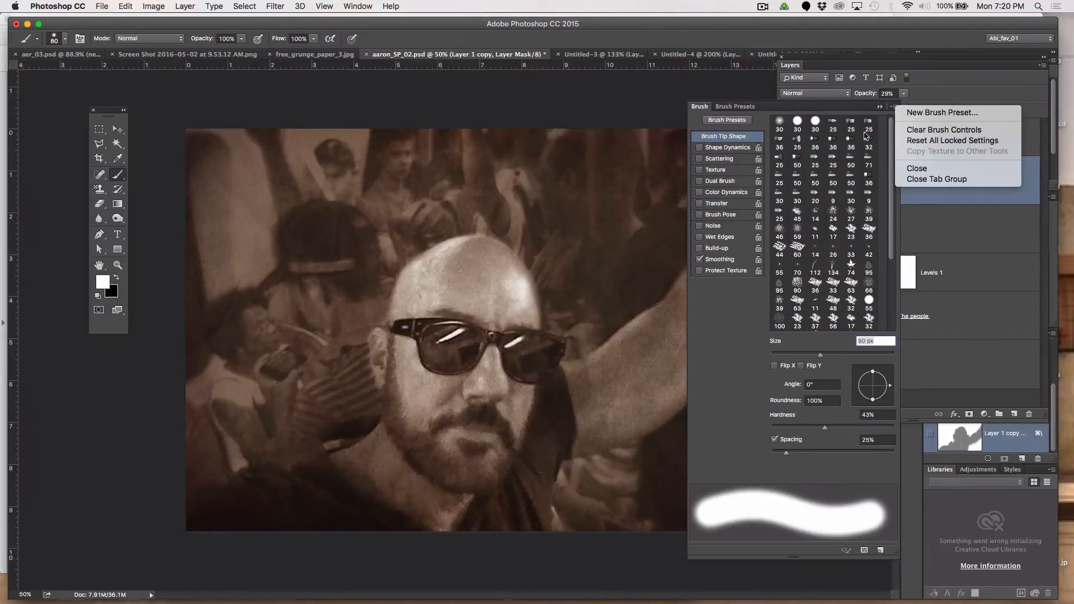
click(733, 305)
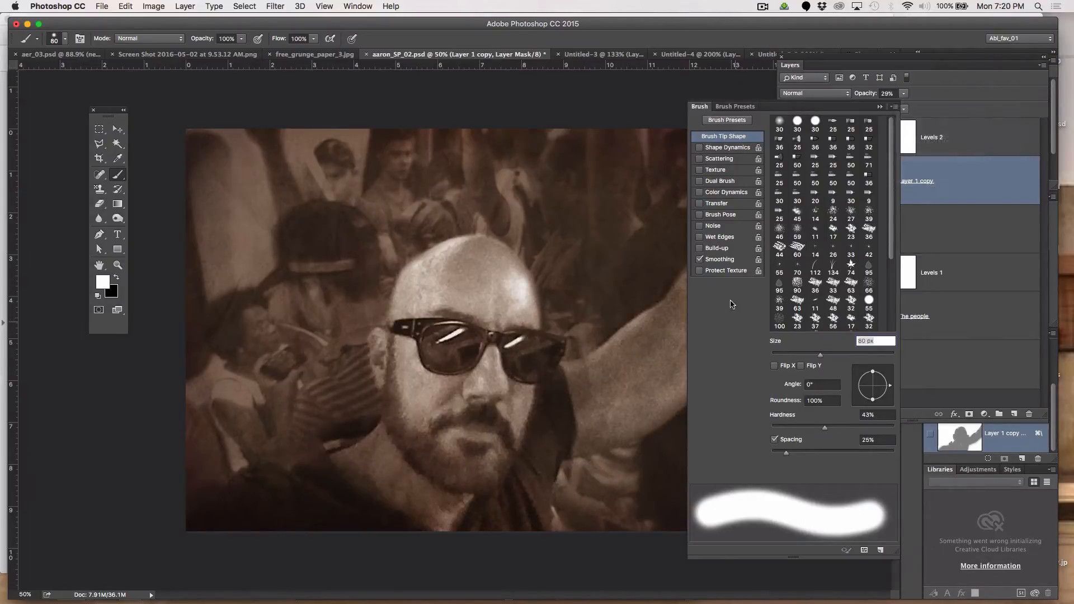
Step: Show the brush presets and examine which brush libraries can be loaded
click(733, 107)
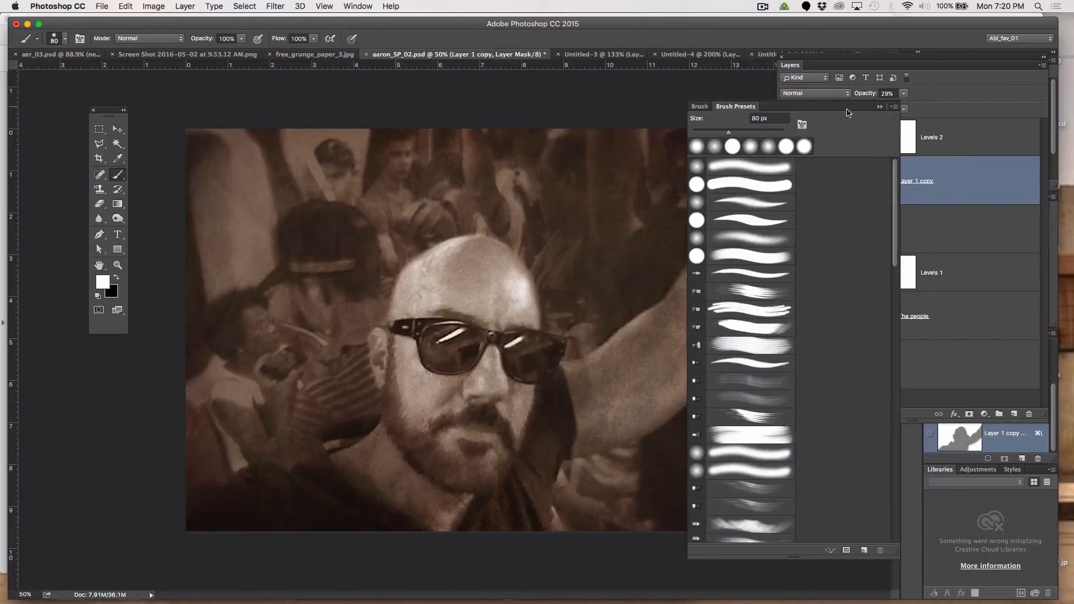
click(896, 106)
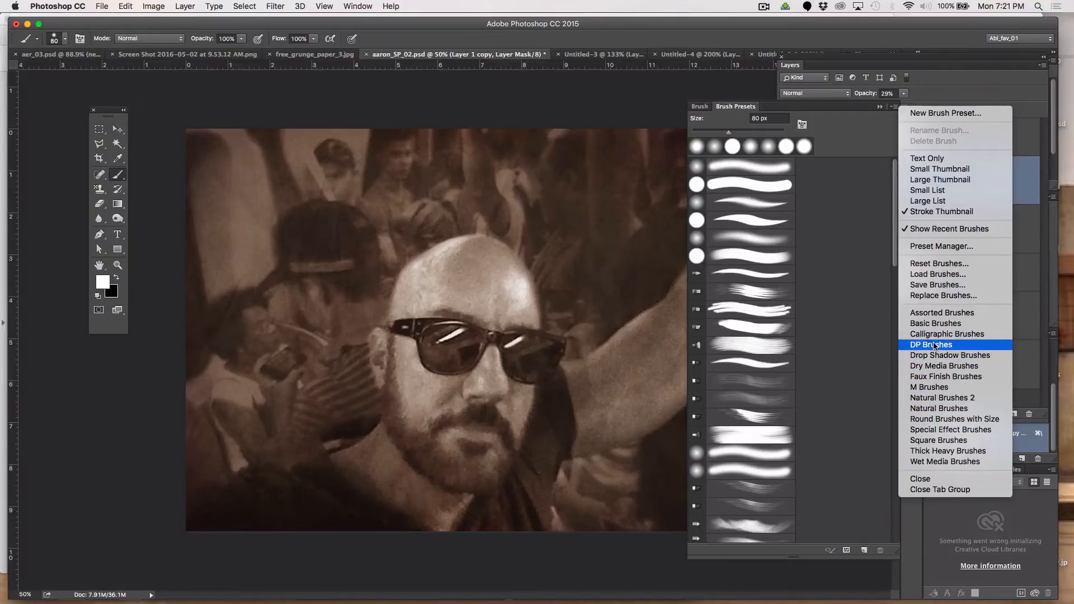
click(124, 406)
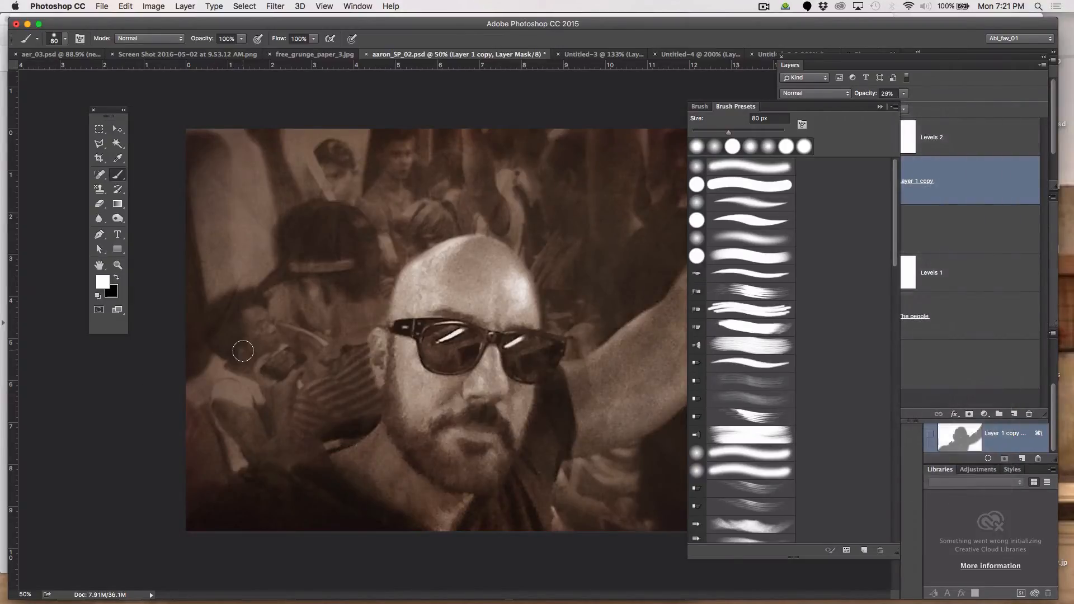
Step: Switch to Firefox, search the web for "recife brushes download" and open the Misprinted Type Goodies page with Photoshop brushes
key(super+Tab)
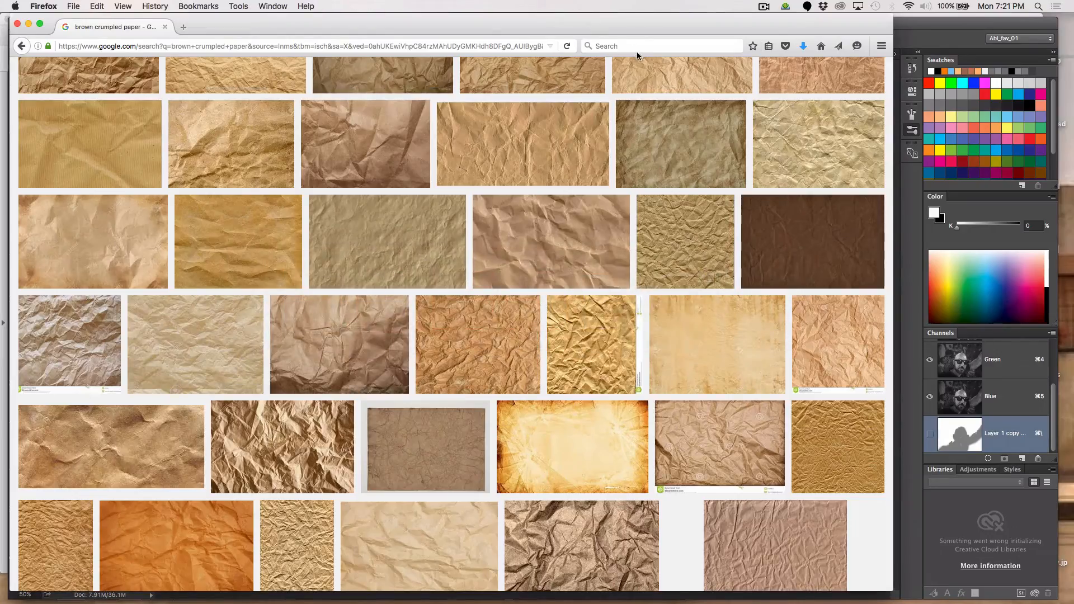
click(634, 46)
text(recife)
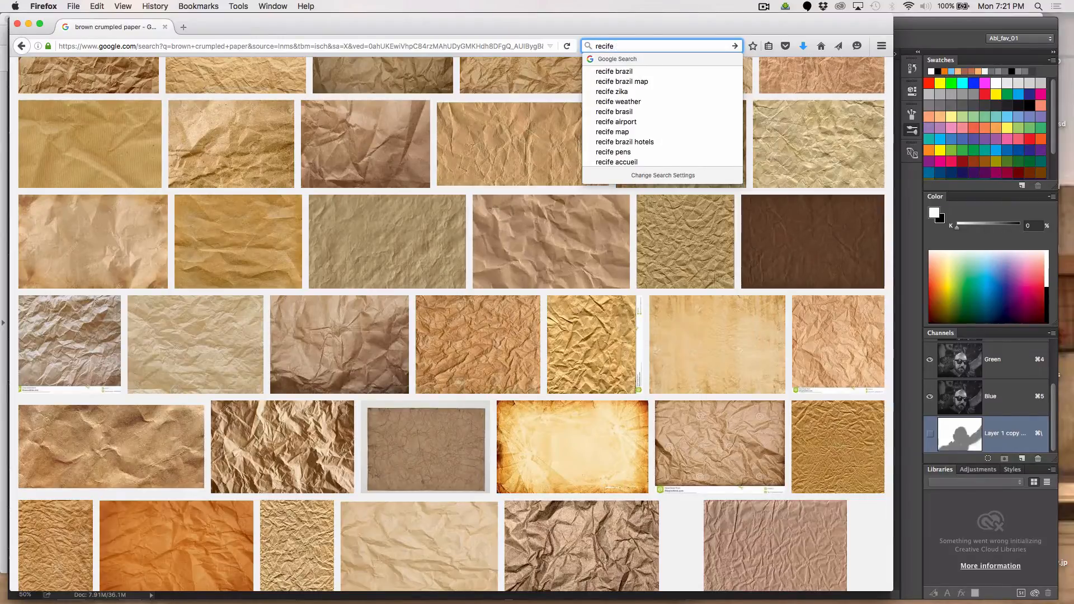
text( brushes)
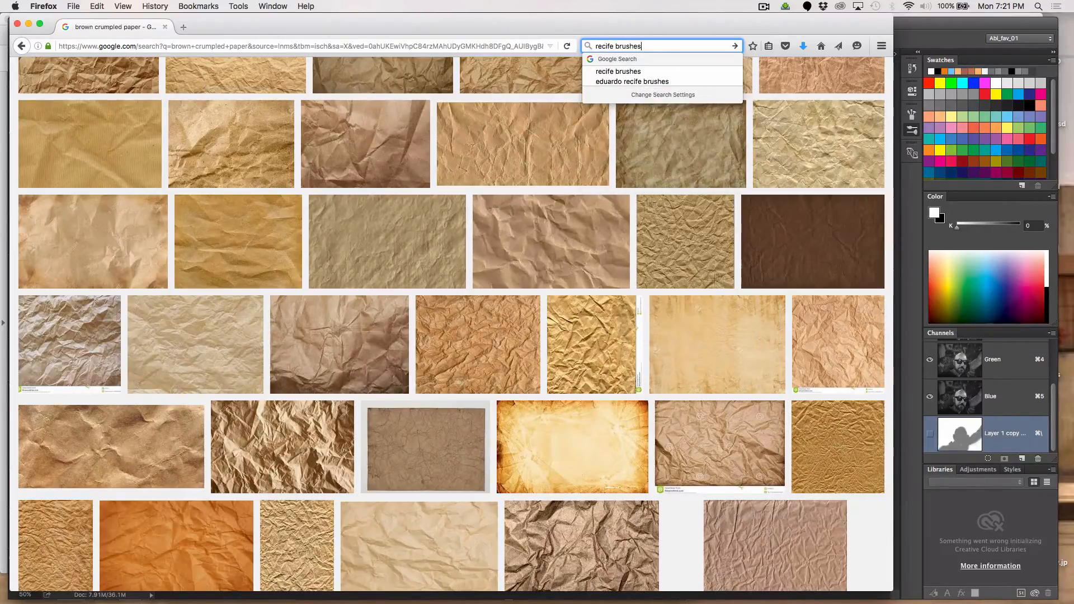
text( downlo)
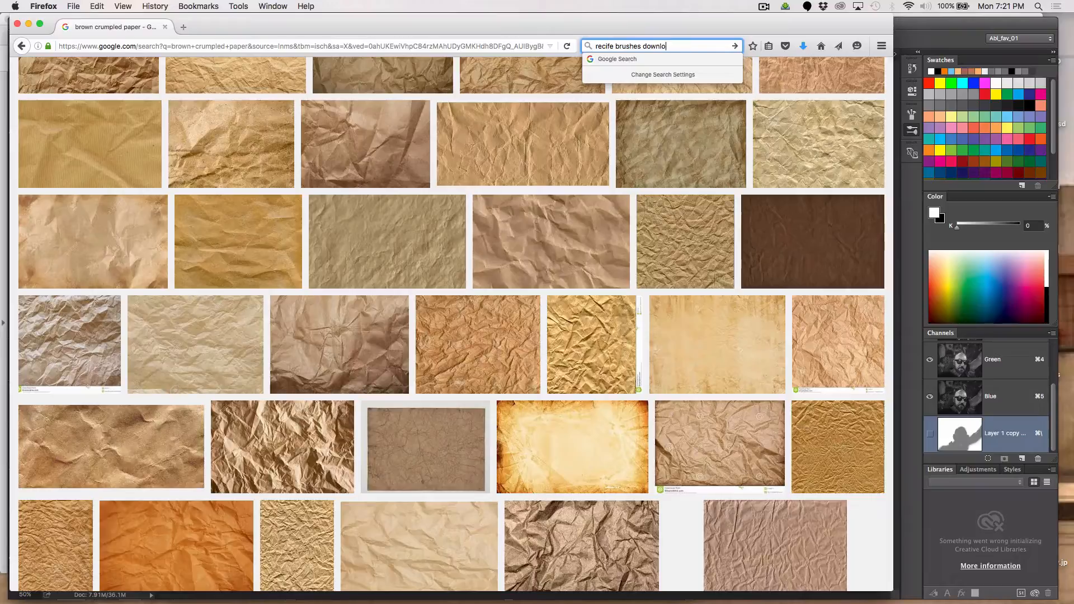
text(ad)
key(Return)
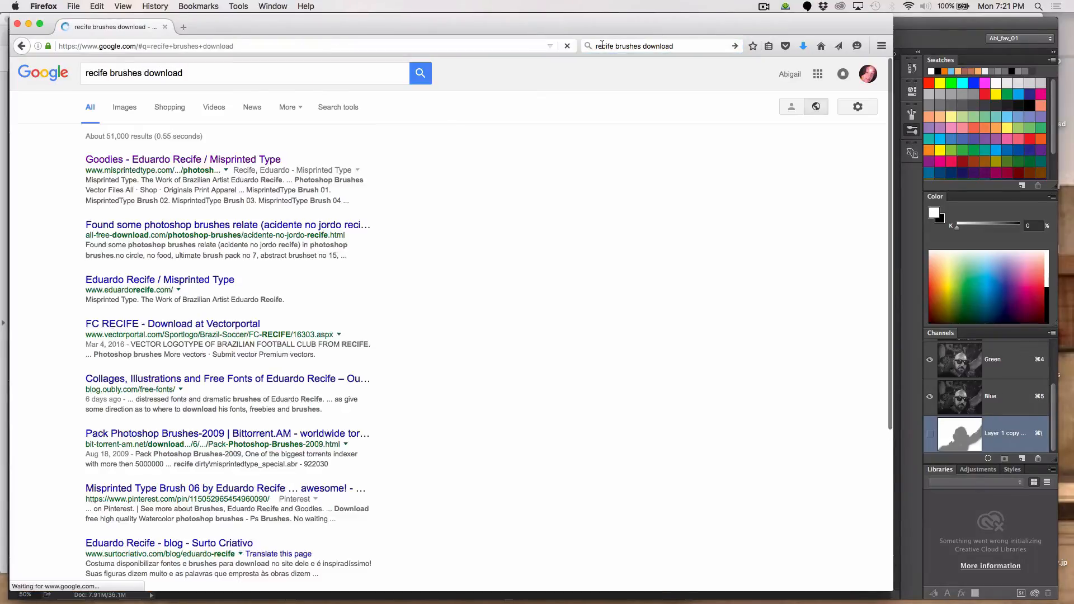
click(168, 160)
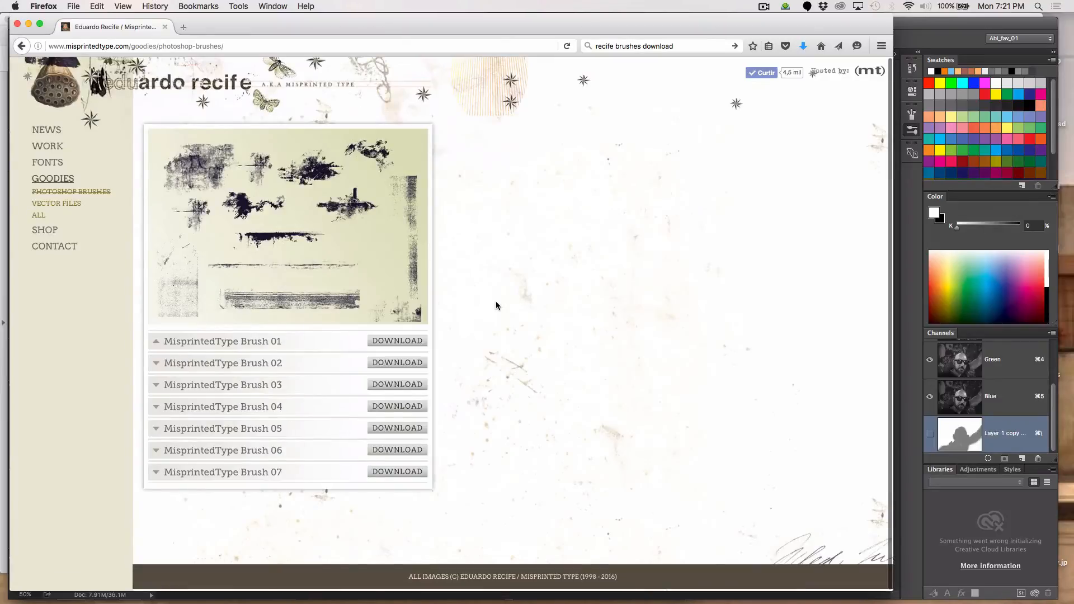
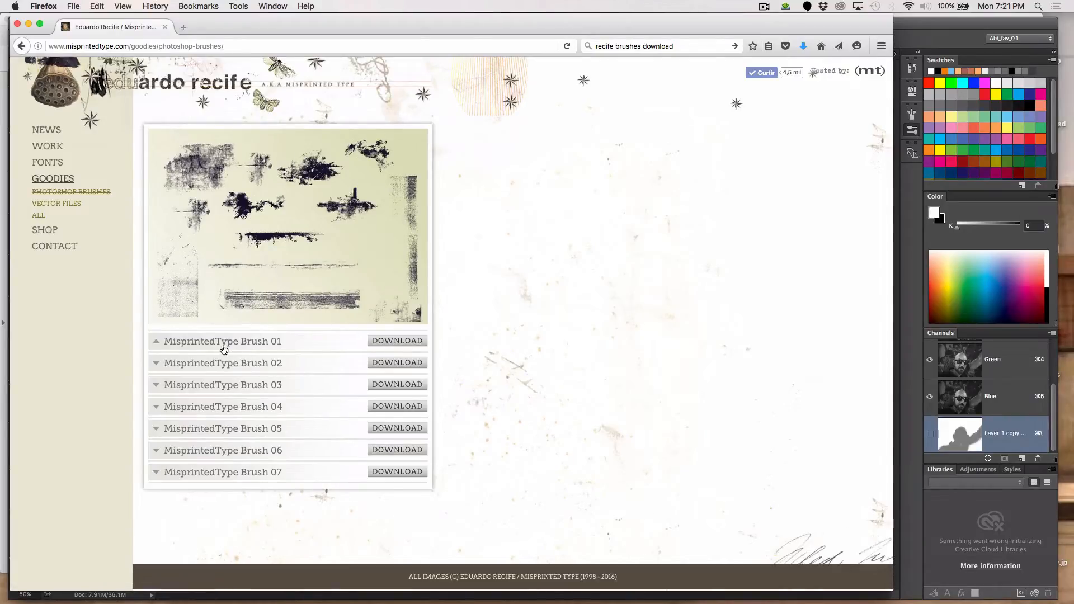
Step: Download MisprintedType Brush 01, unpack it with Archive Utility and move the Misprinted Type Brush 01 folder from Downloads to the Desktop
click(394, 342)
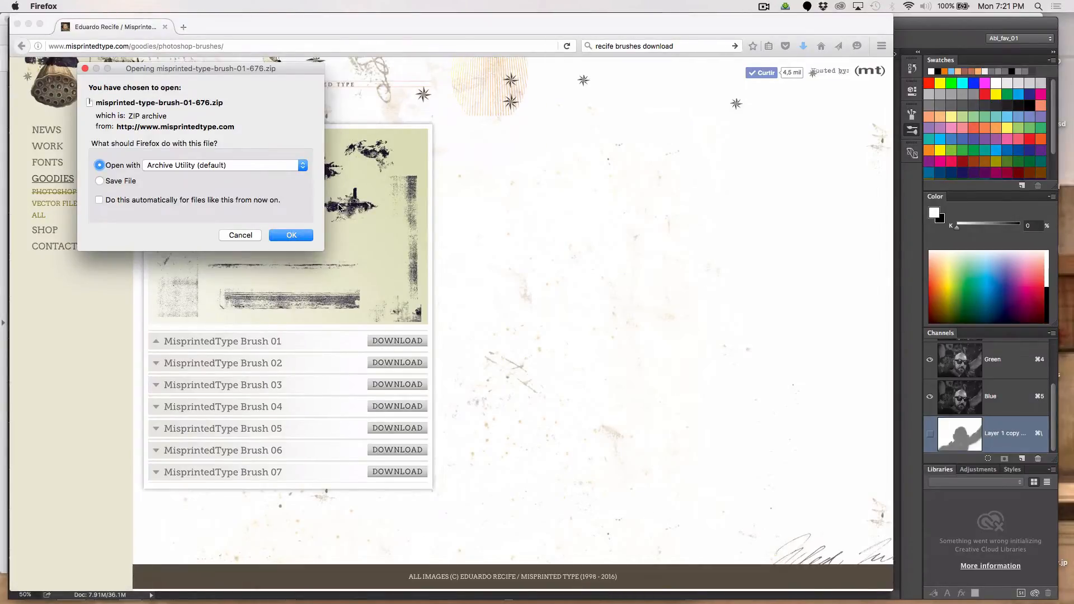
click(295, 237)
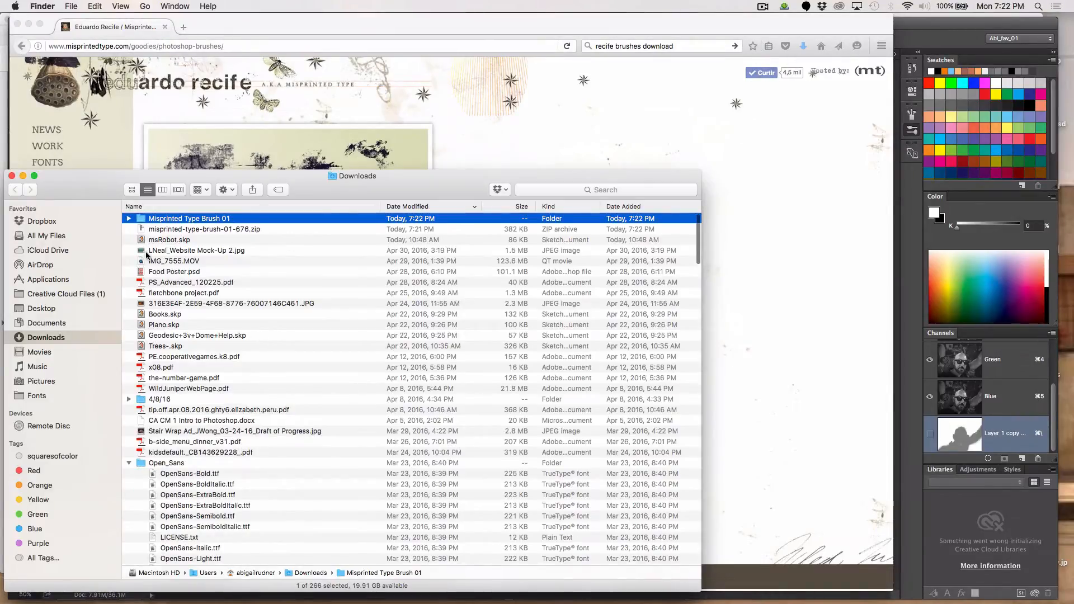
click(129, 218)
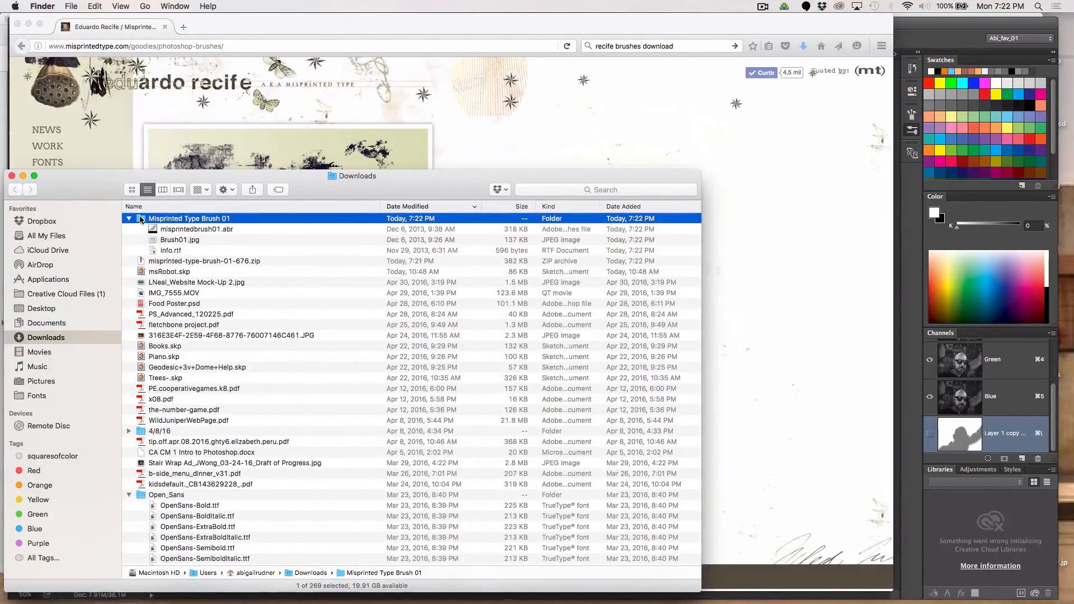
mouse_move(140, 219)
mouse_down()
mouse_move(99, 226)
mouse_move(64, 269)
mouse_move(68, 385)
mouse_move(73, 280)
mouse_move(70, 308)
mouse_move(103, 350)
mouse_move(104, 273)
mouse_move(156, 369)
mouse_move(134, 460)
mouse_move(78, 494)
mouse_move(84, 351)
mouse_move(49, 310)
mouse_up()
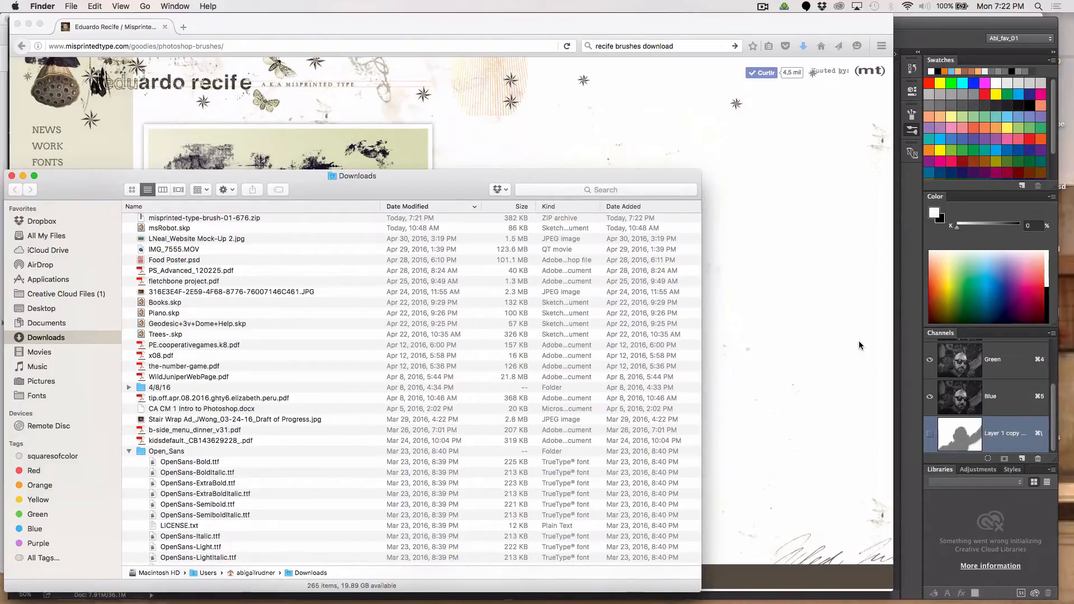
Step: Switch back to Photoshop, shift the layers list aside and display the brush presets
key(super+Tab)
key(super+Tab)
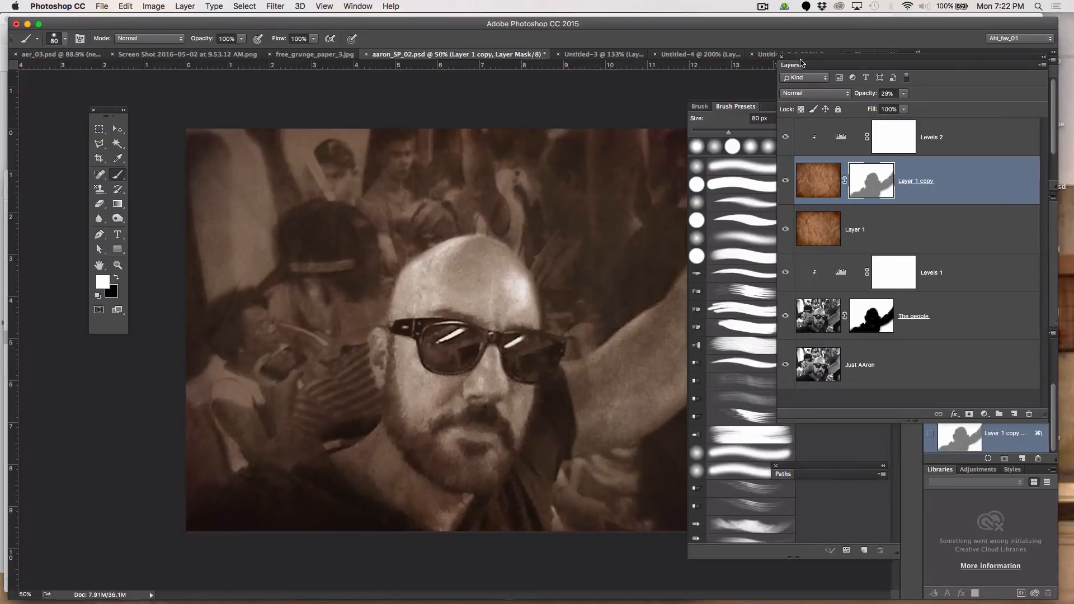
drag(806, 67, 886, 73)
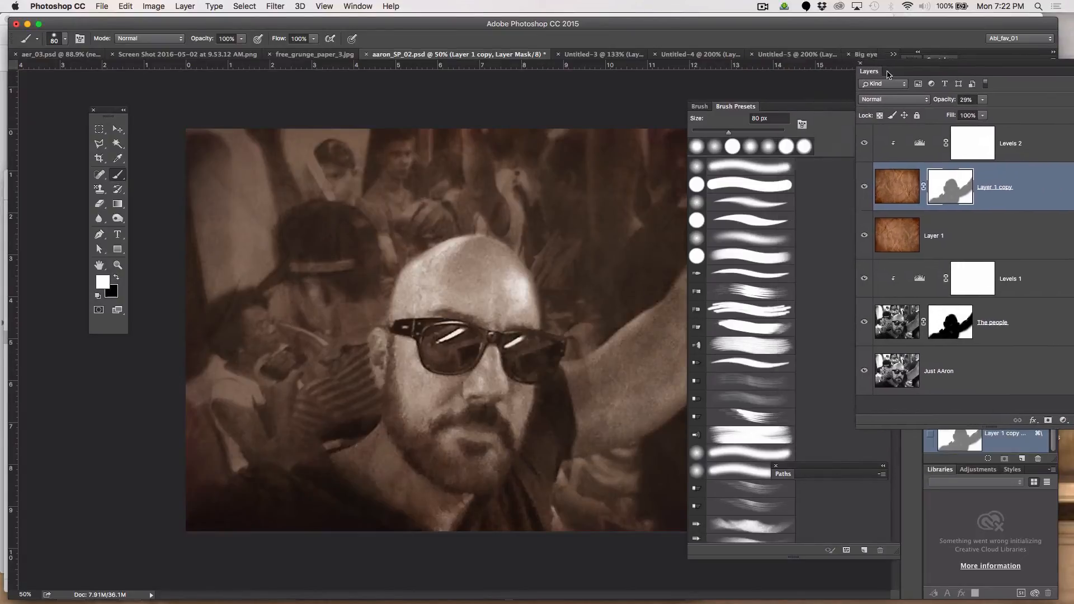
click(778, 108)
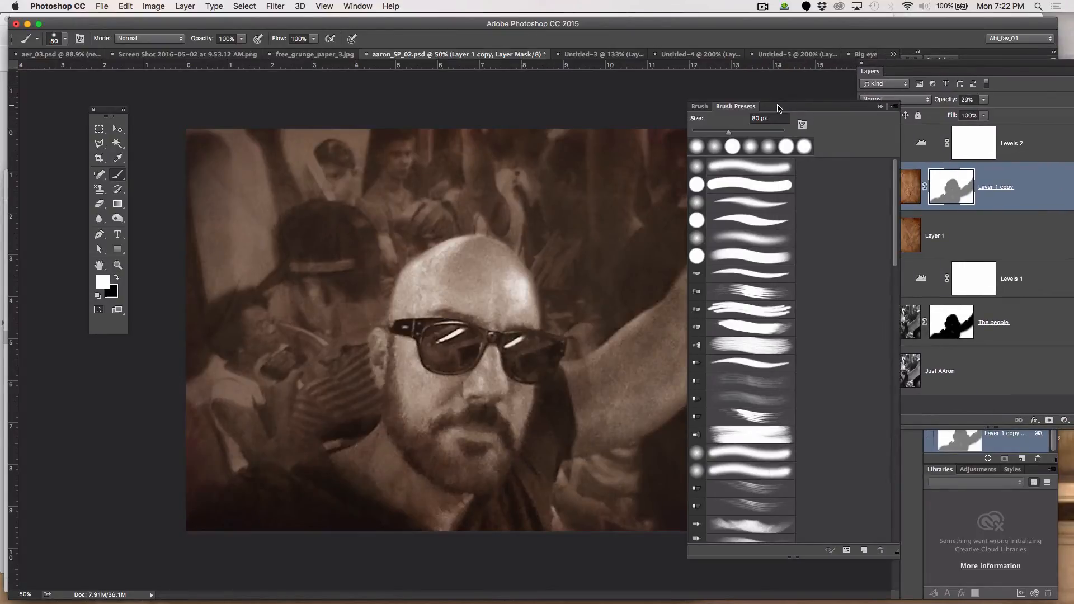
click(880, 108)
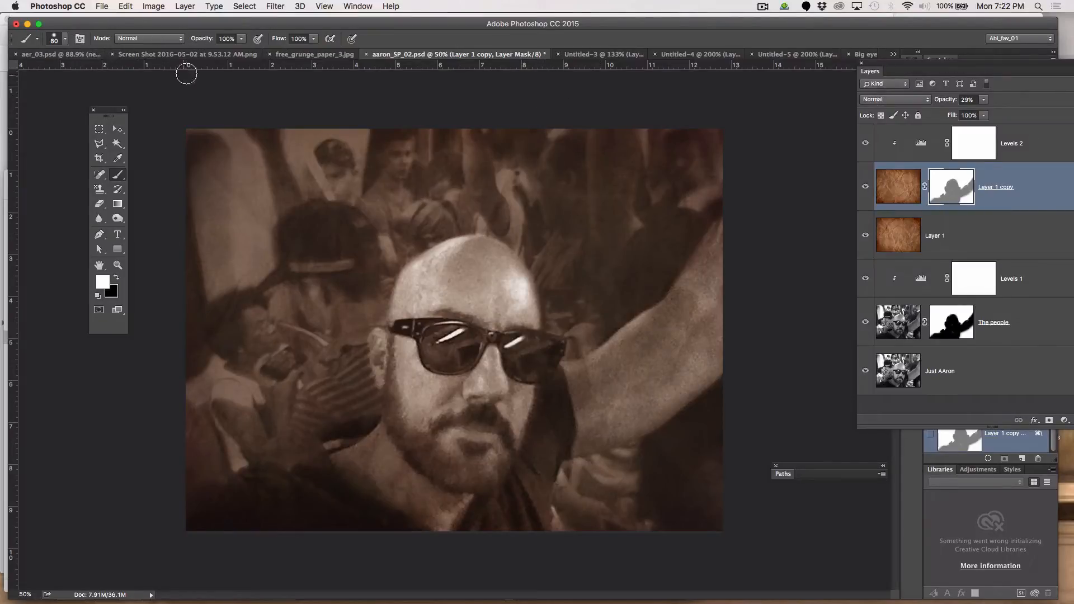
click(359, 7)
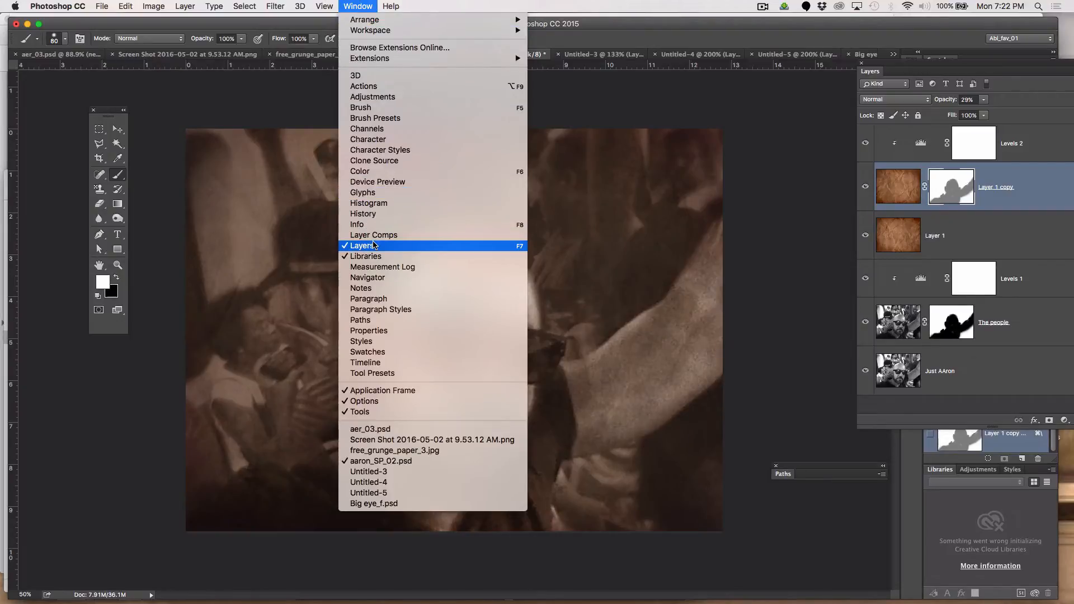
click(388, 111)
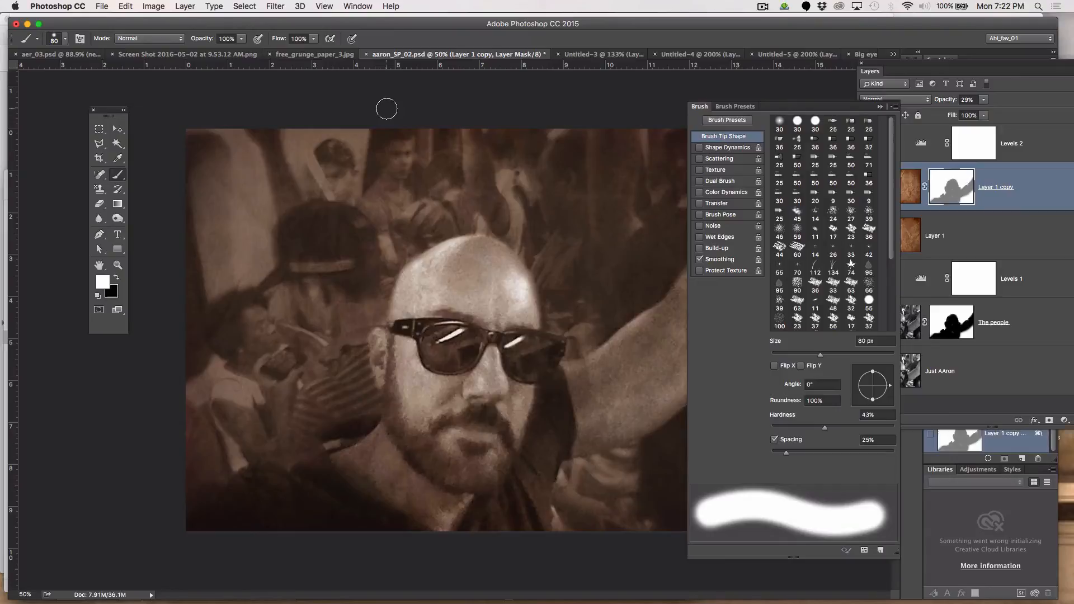
click(364, 8)
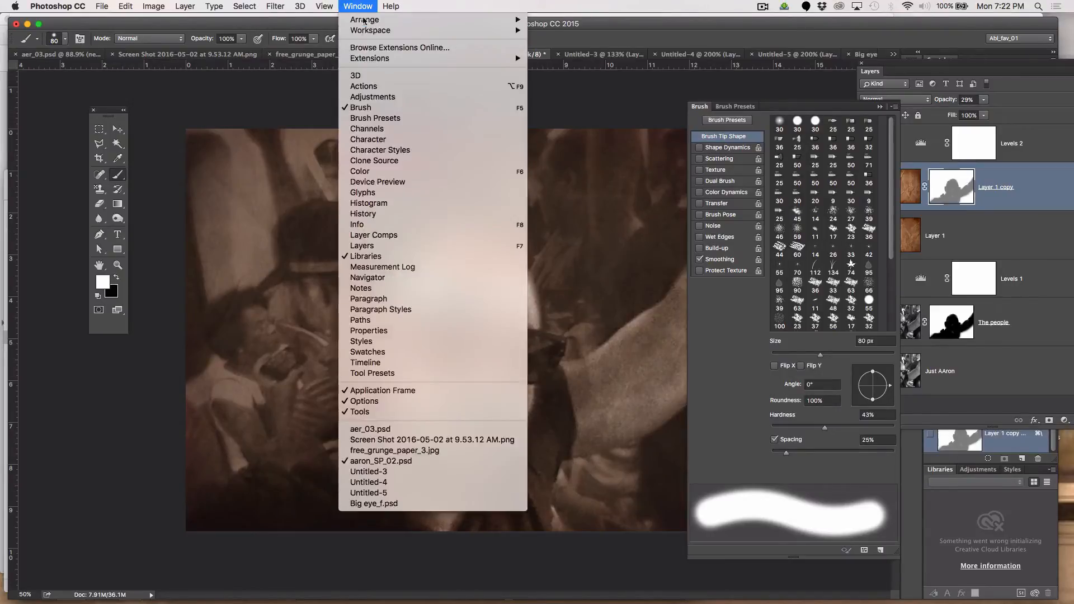
click(374, 119)
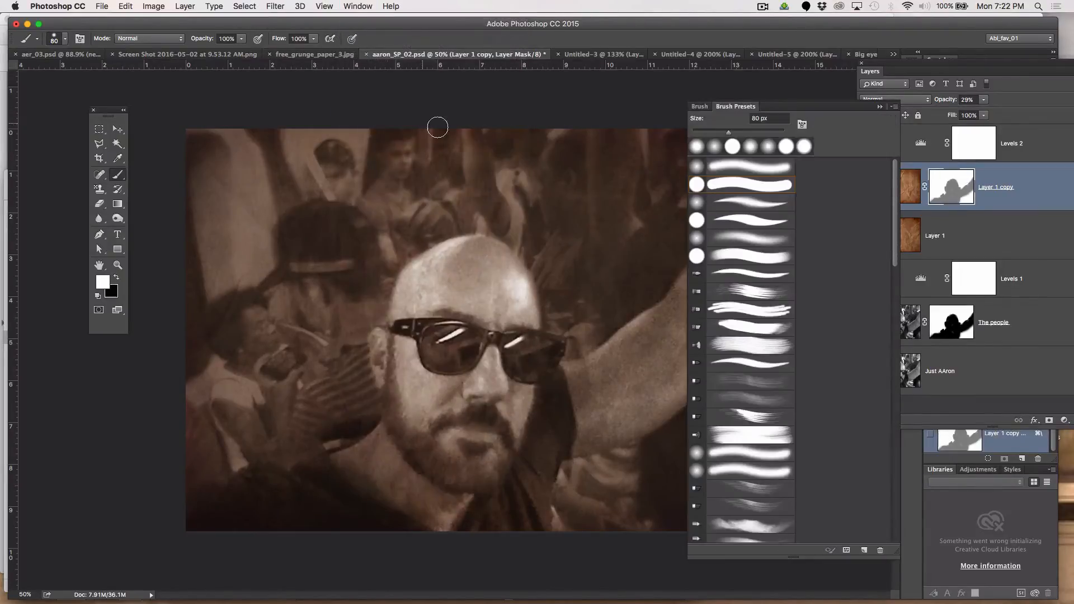
Step: Load the brush file misprintedbrush01.abr from the Misprinted Type Brush 01 folder on the Desktop into the brush presets
click(896, 108)
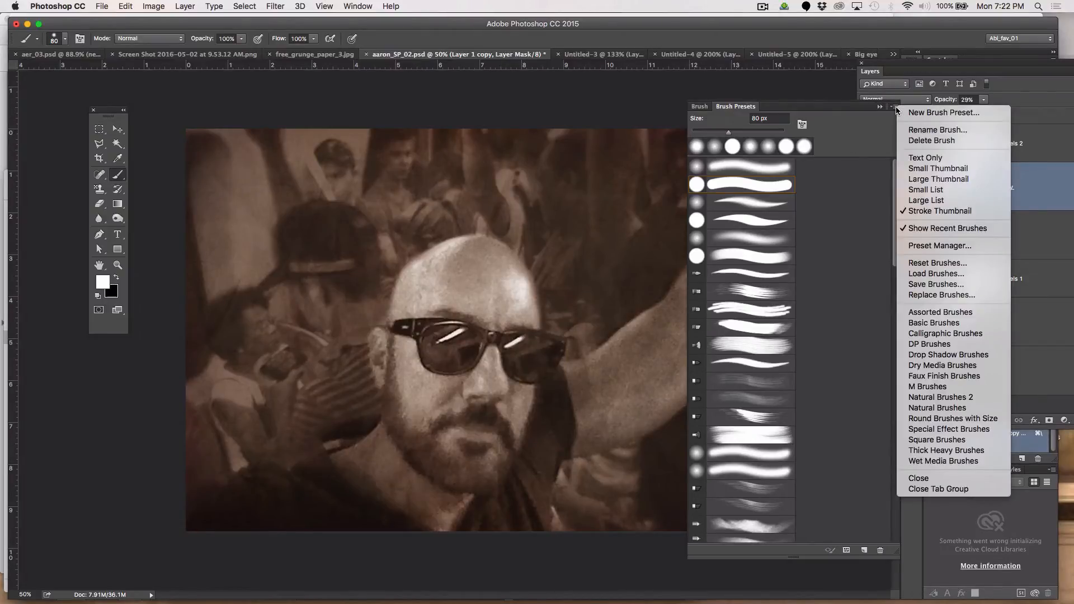
click(940, 275)
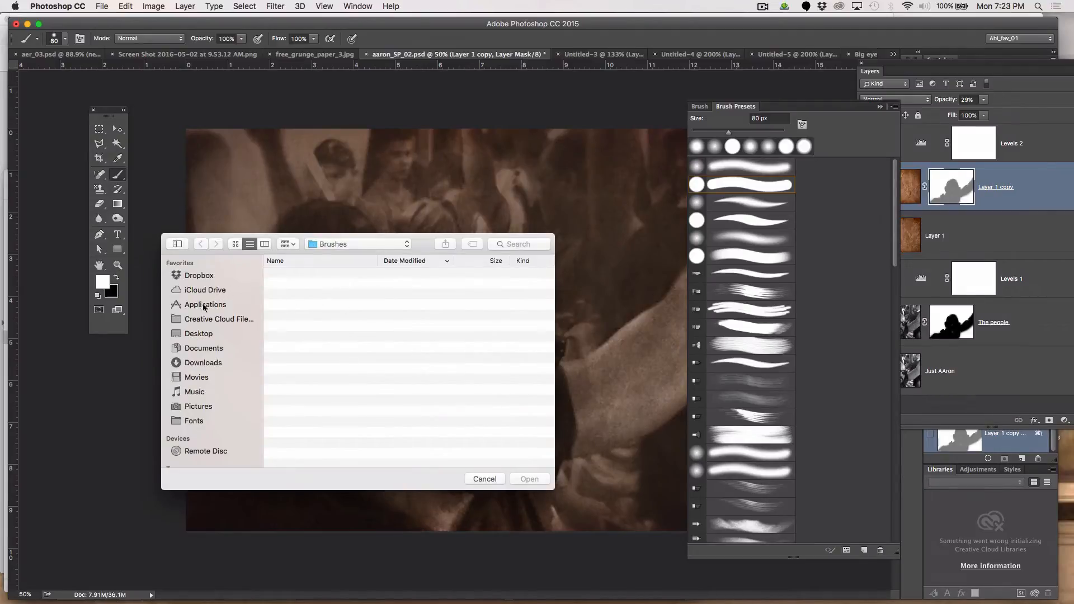
click(189, 351)
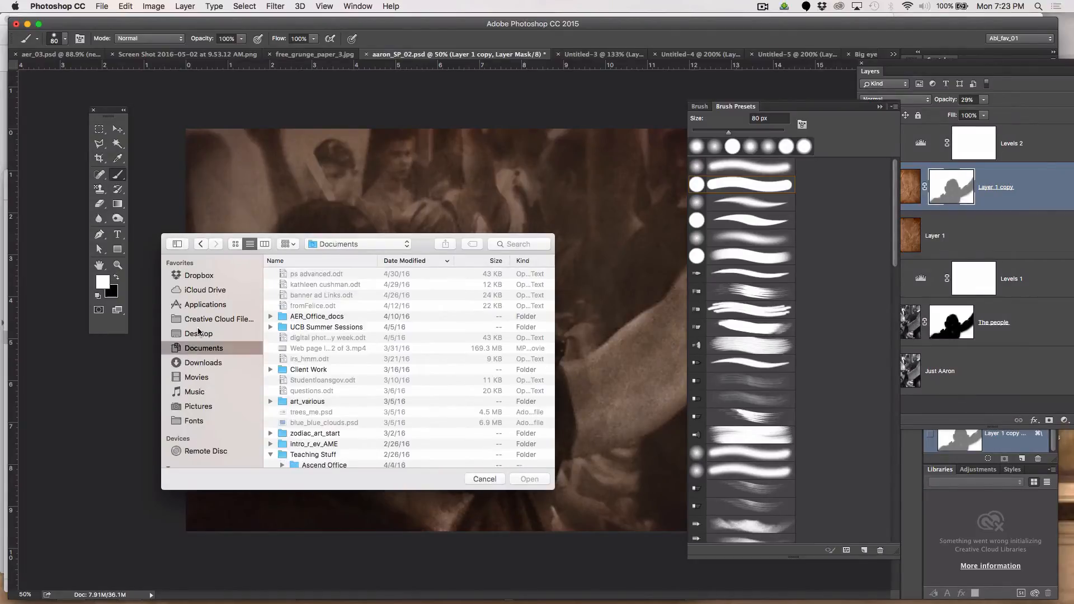
click(200, 334)
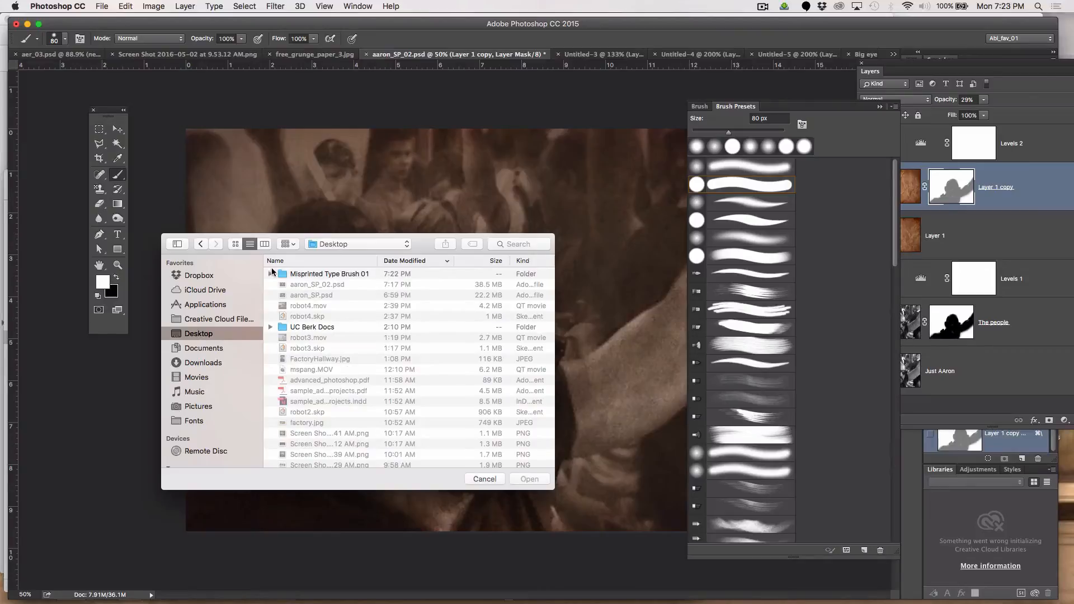
click(270, 274)
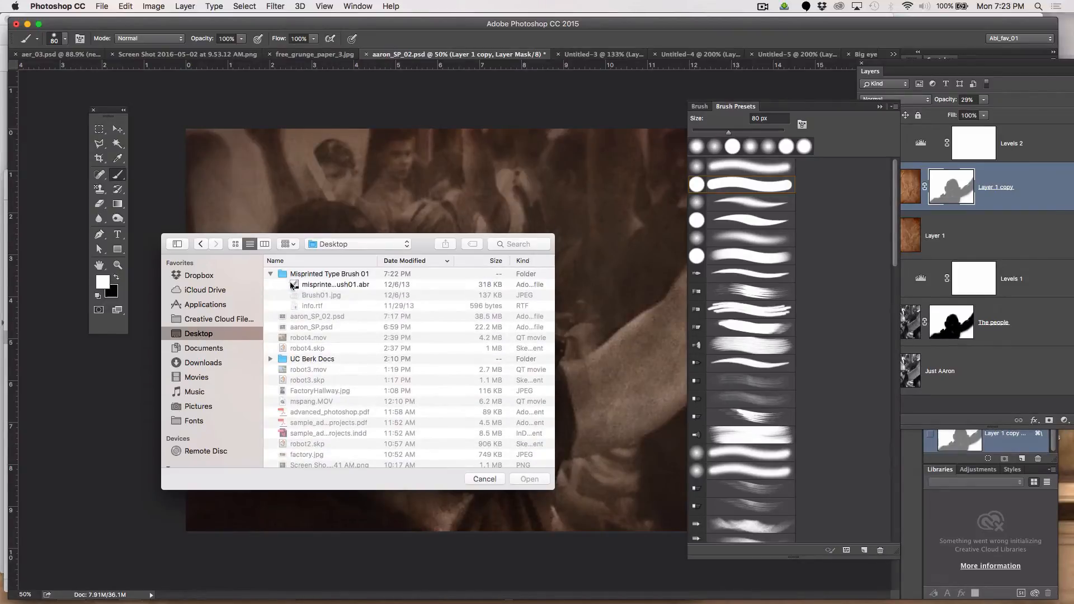
click(292, 286)
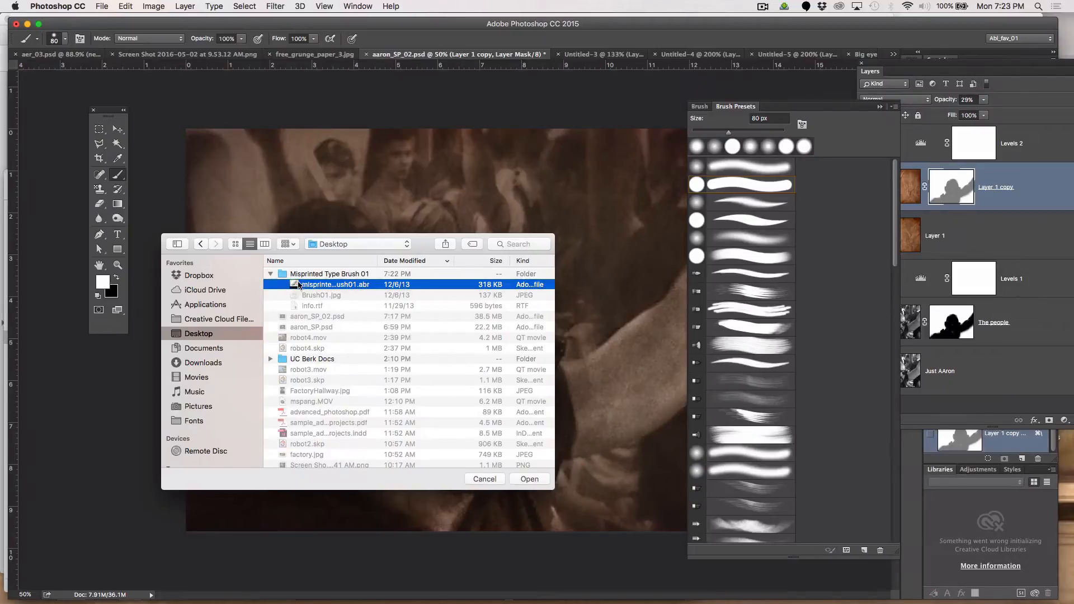
double_click(295, 285)
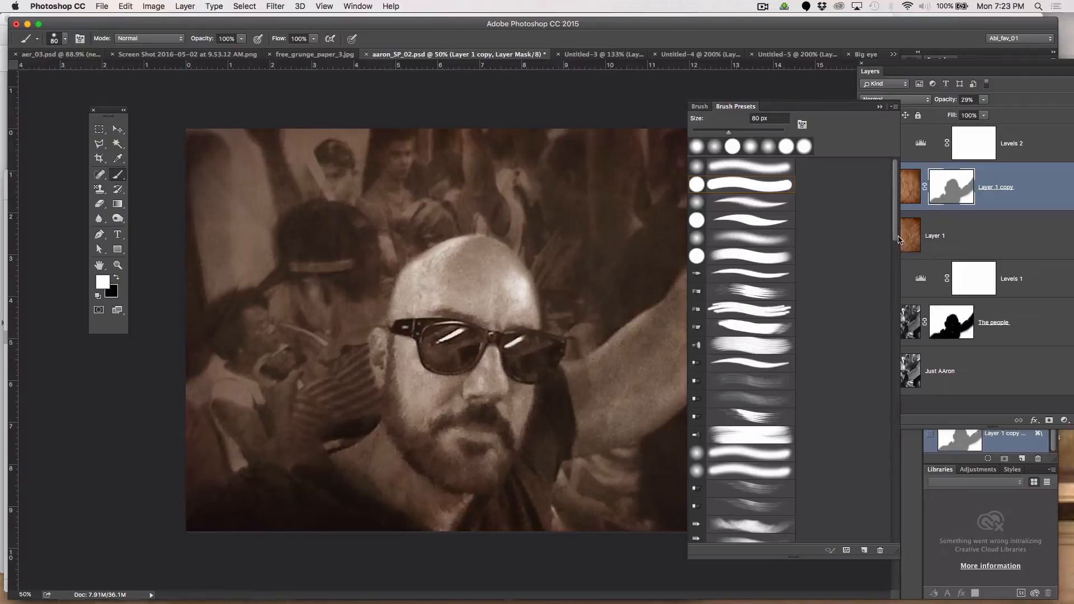
Step: Choose the 314 px grunge corner brush from the newly loaded presets and add a new layer above Levels 2
drag(895, 238, 894, 550)
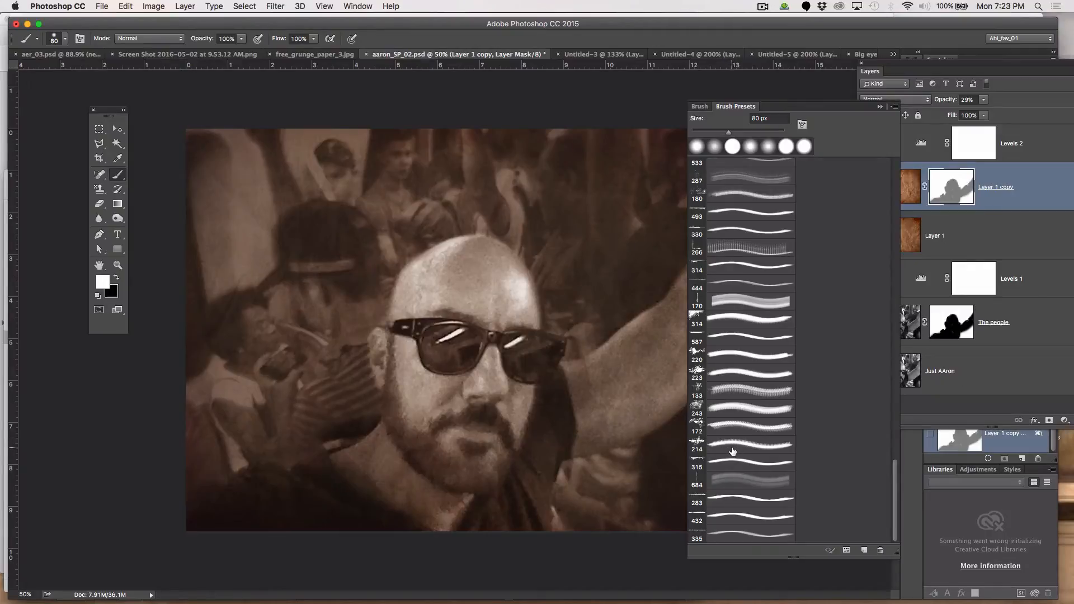
click(729, 320)
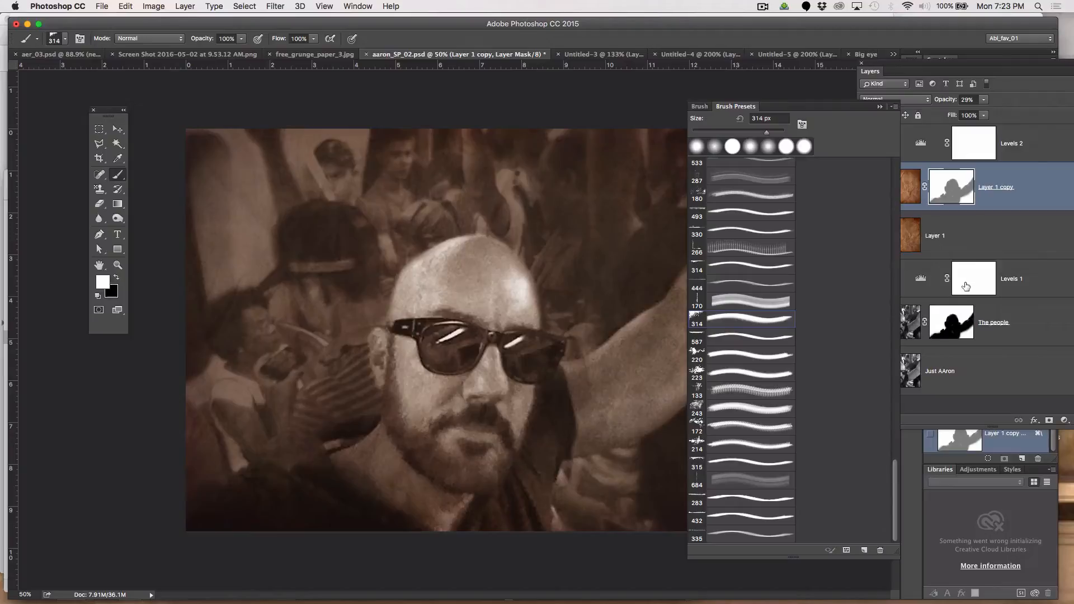
click(1034, 140)
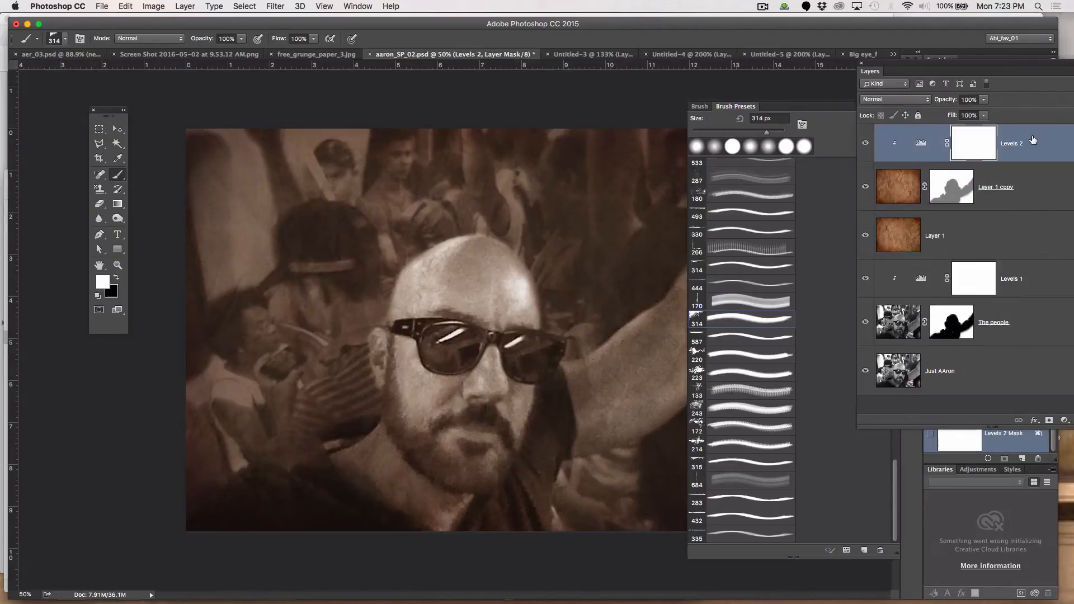
drag(987, 64, 918, 70)
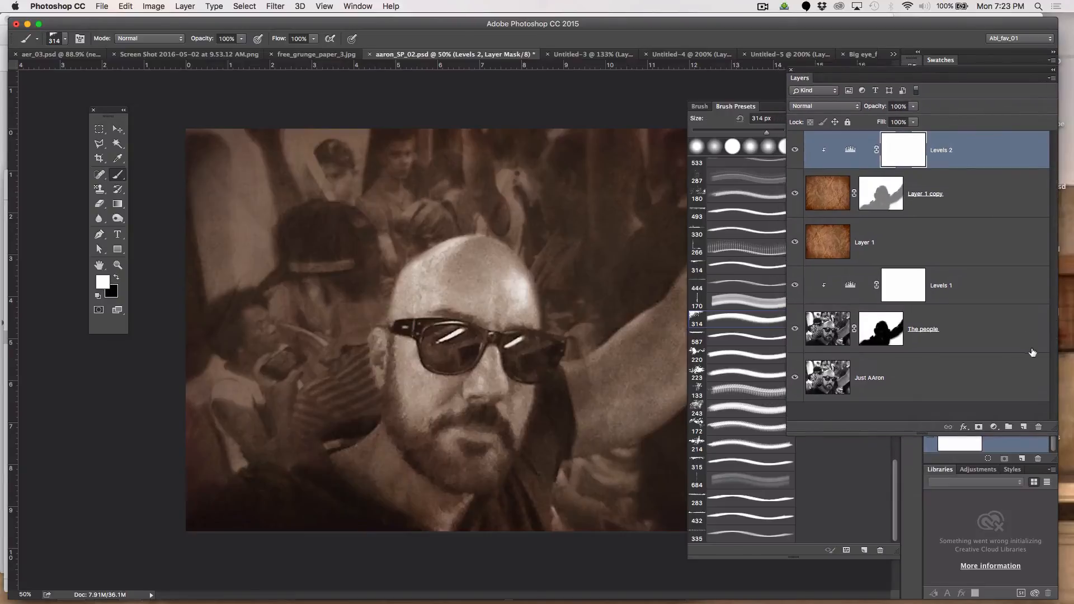
click(1025, 428)
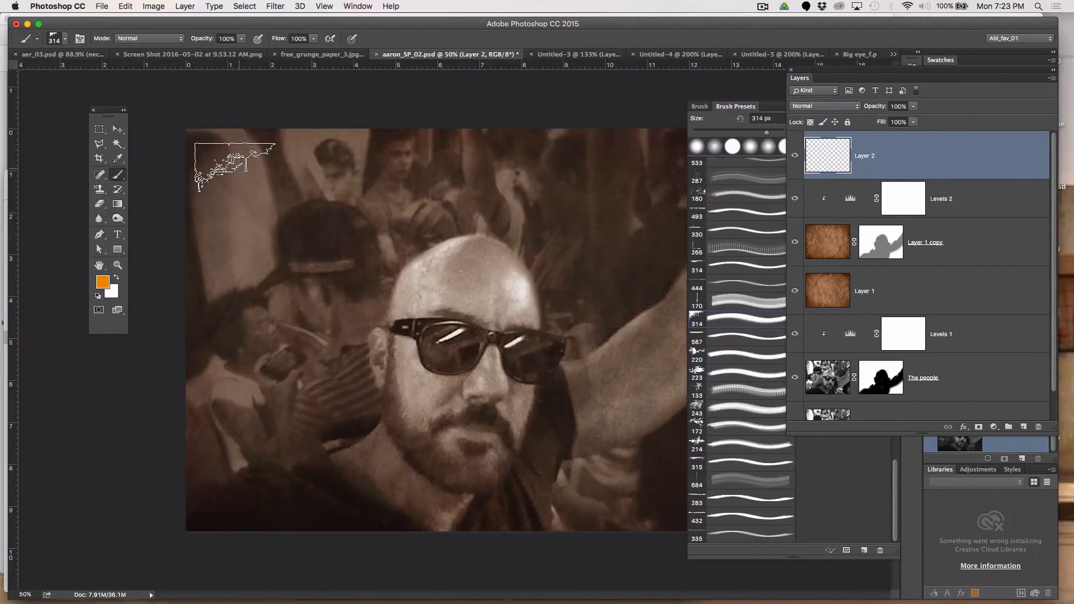
Step: Set the foreground color to black and paint the grunge brush into the image's upper-left corner on Layer 2
click(103, 282)
click(330, 235)
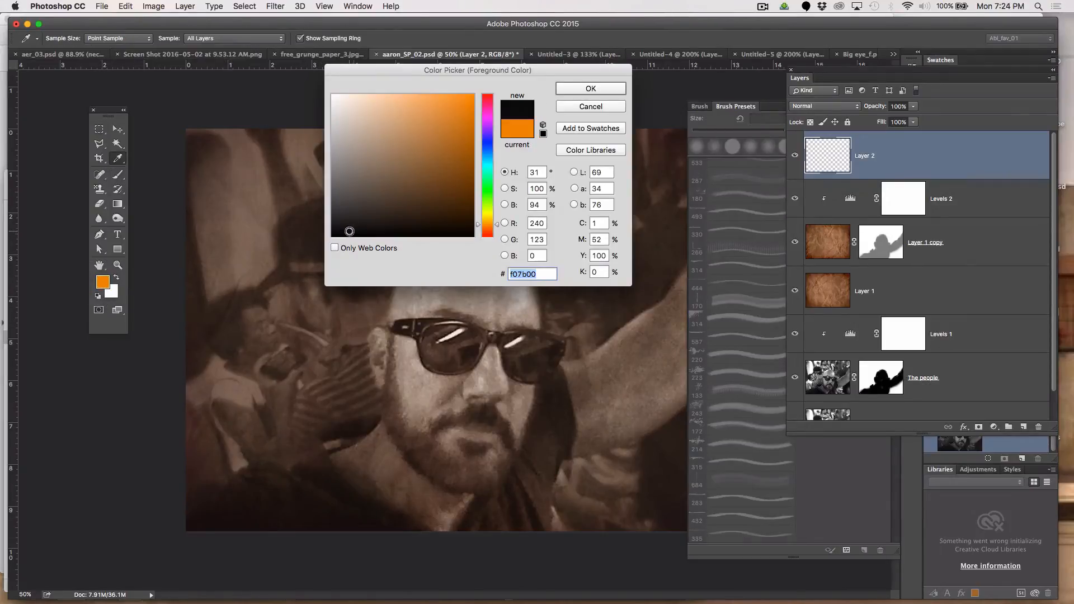
click(591, 88)
key(b)
drag(275, 139, 227, 152)
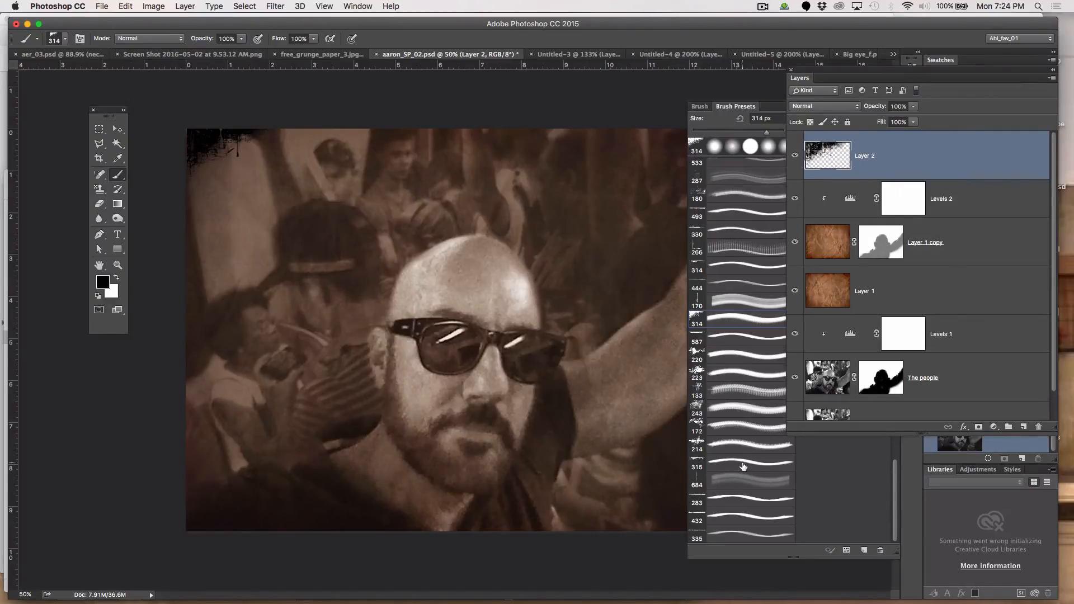
Step: Move the brush presets away from the image's upper-right area and stamp the black grunge brush at the top edge, right of center
scroll(743, 467, up, 5)
scroll(744, 466, down, 10)
mouse_move(772, 112)
mouse_down()
mouse_move(764, 103)
mouse_move(512, 375)
mouse_move(540, 318)
mouse_move(535, 328)
mouse_up()
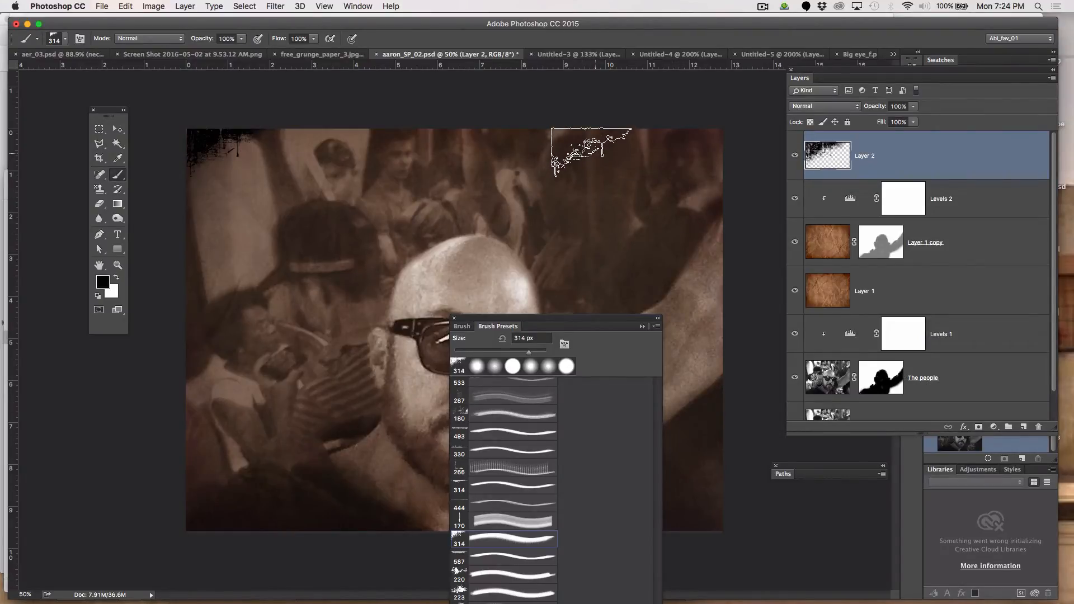
click(591, 138)
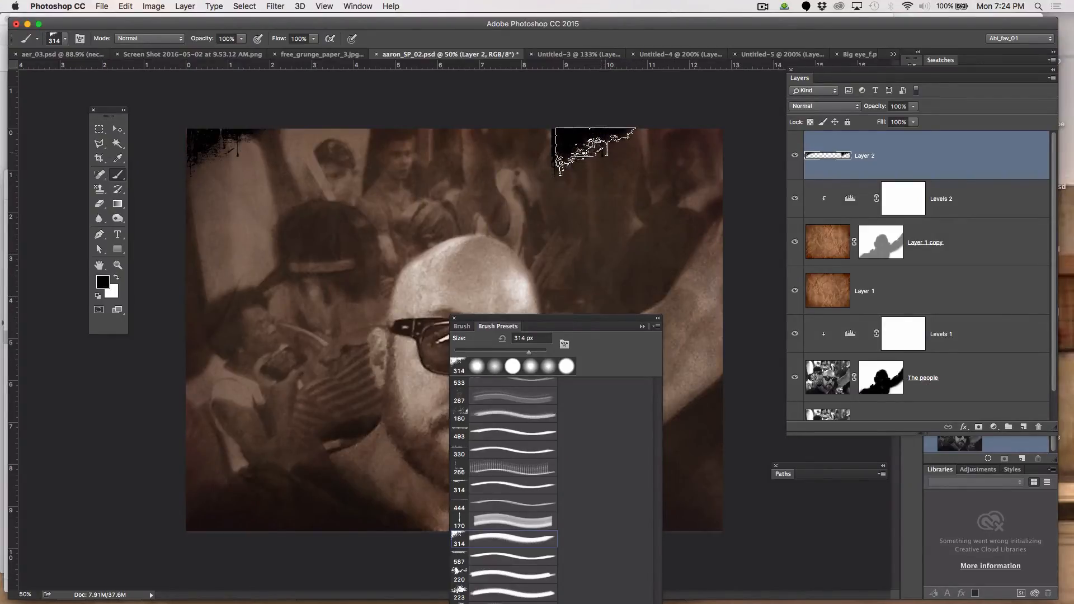
Step: Stamp the grunge mark at the top edge, and flip it horizontally into the image's upper-right corner
click(595, 151)
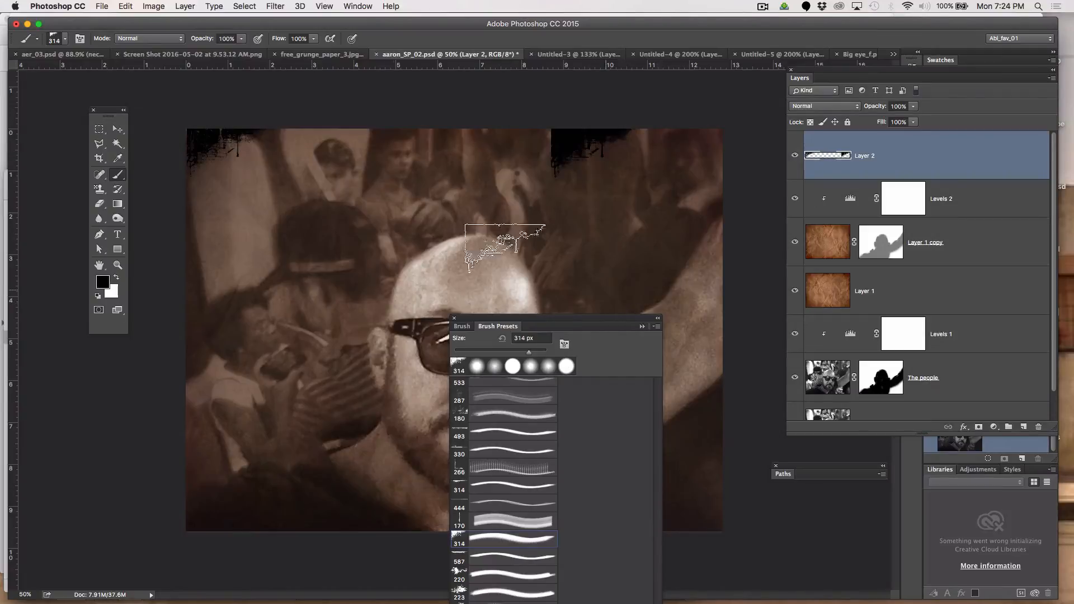
click(101, 130)
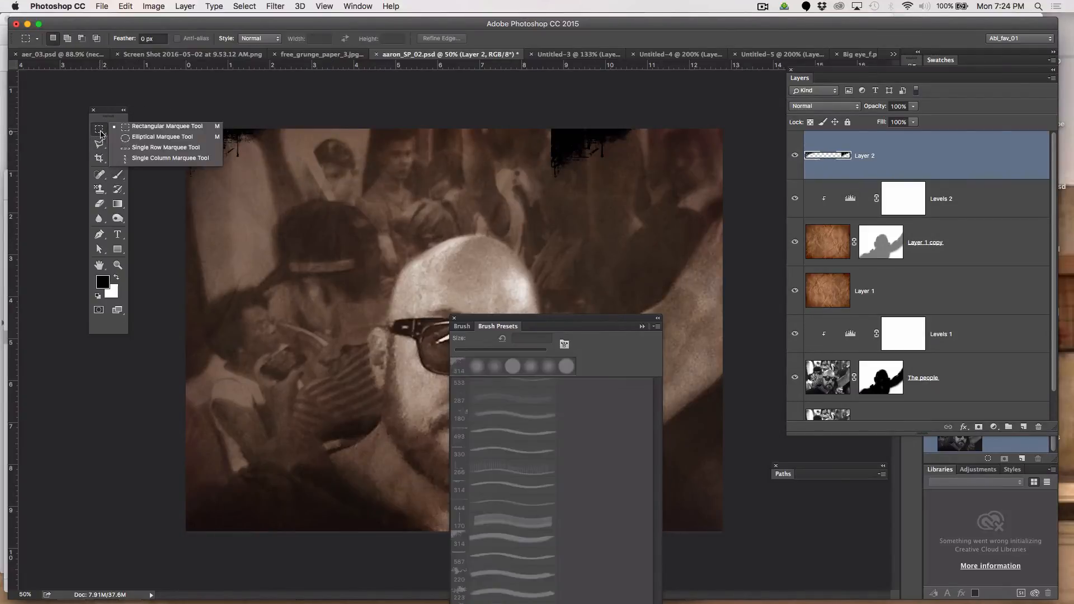
click(513, 190)
drag(533, 198, 650, 94)
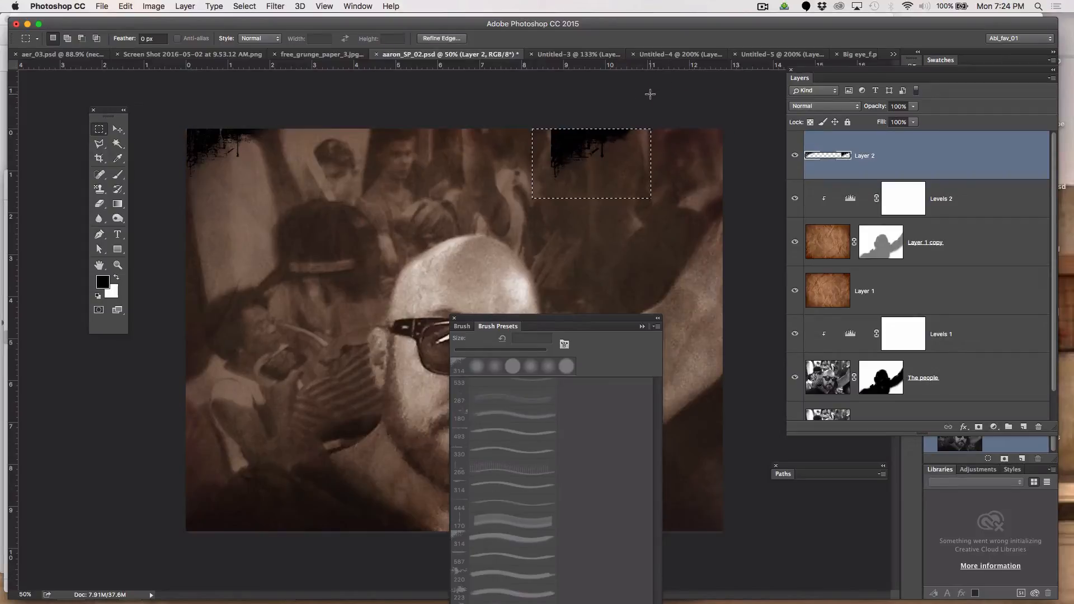
key(ctrl+t)
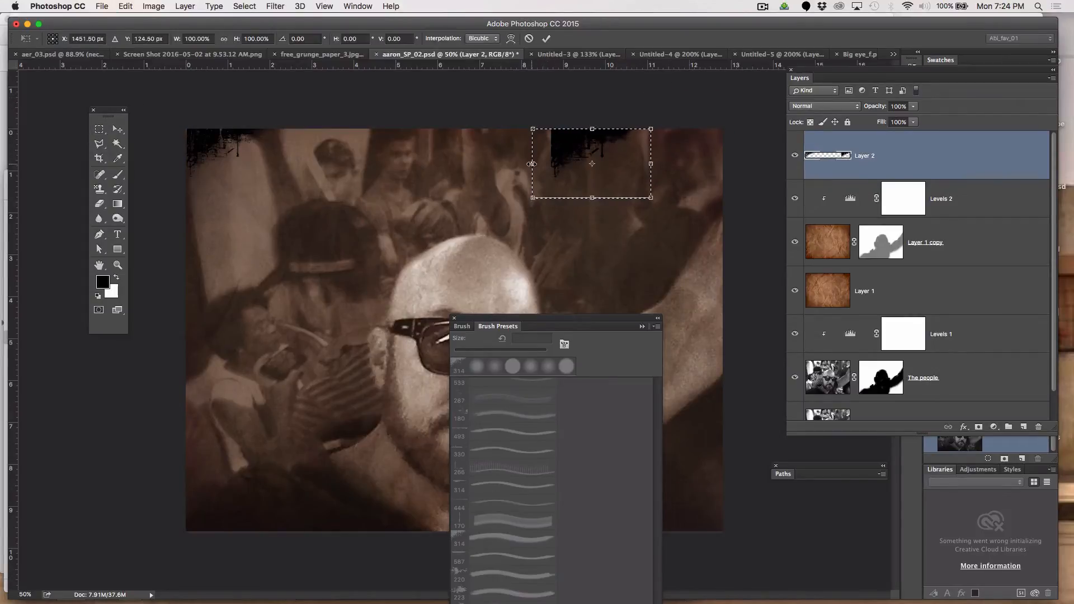
drag(531, 164, 741, 160)
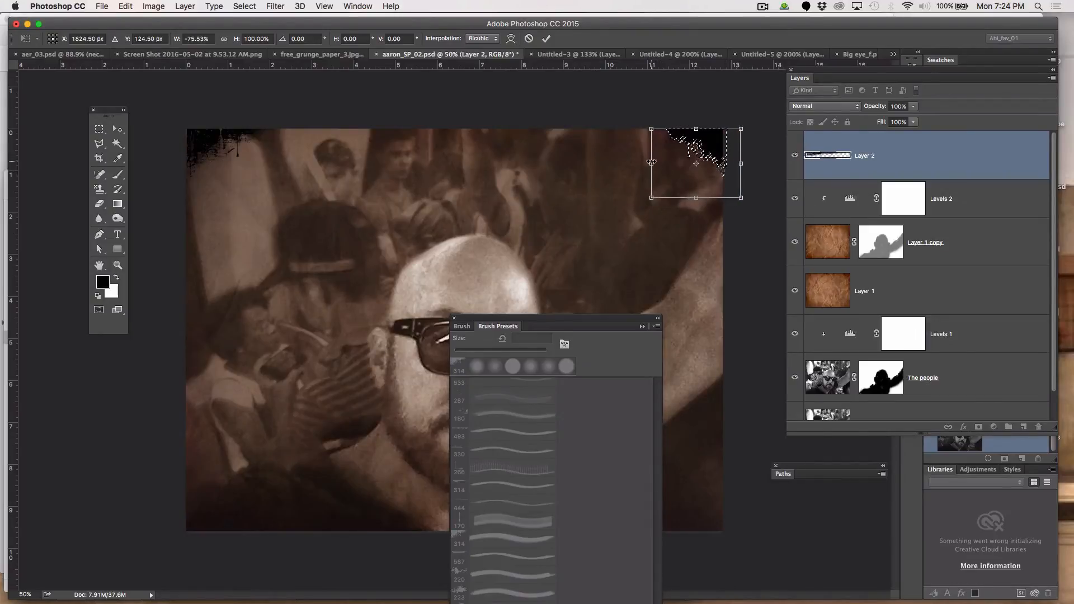
drag(652, 163, 610, 169)
key(Return)
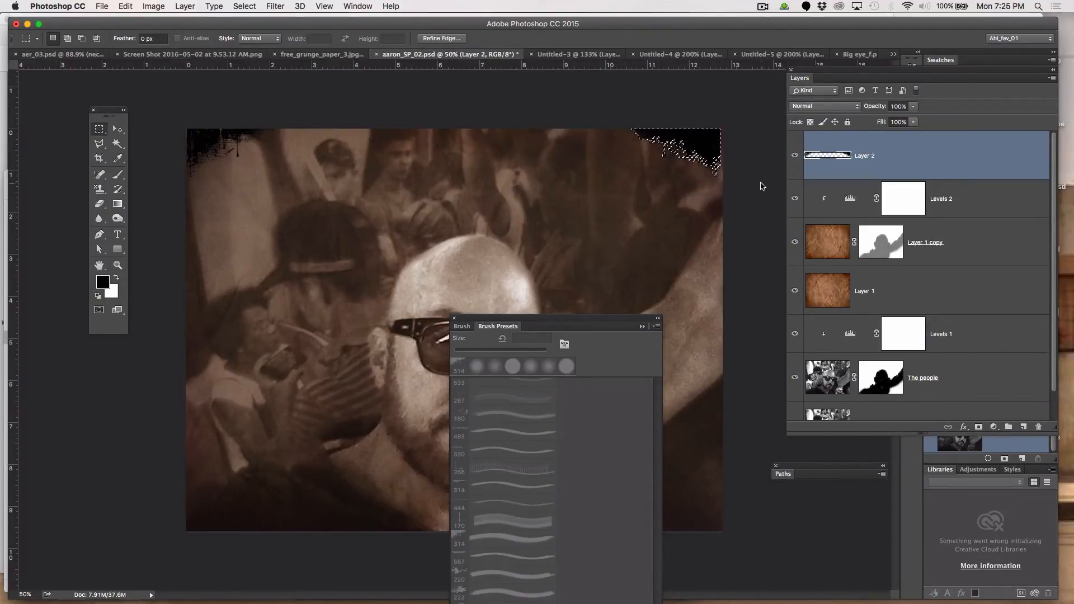
key(super+d)
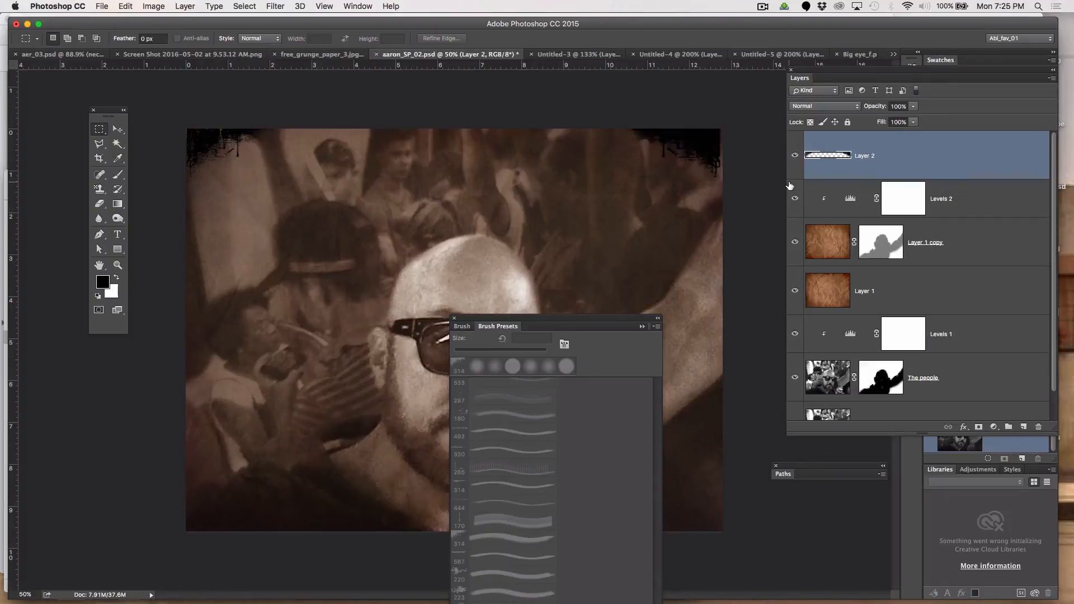
Step: Nudge all of Layer 2 to the right so the flipped grunge corner sits flush with the image's right edge
key(v)
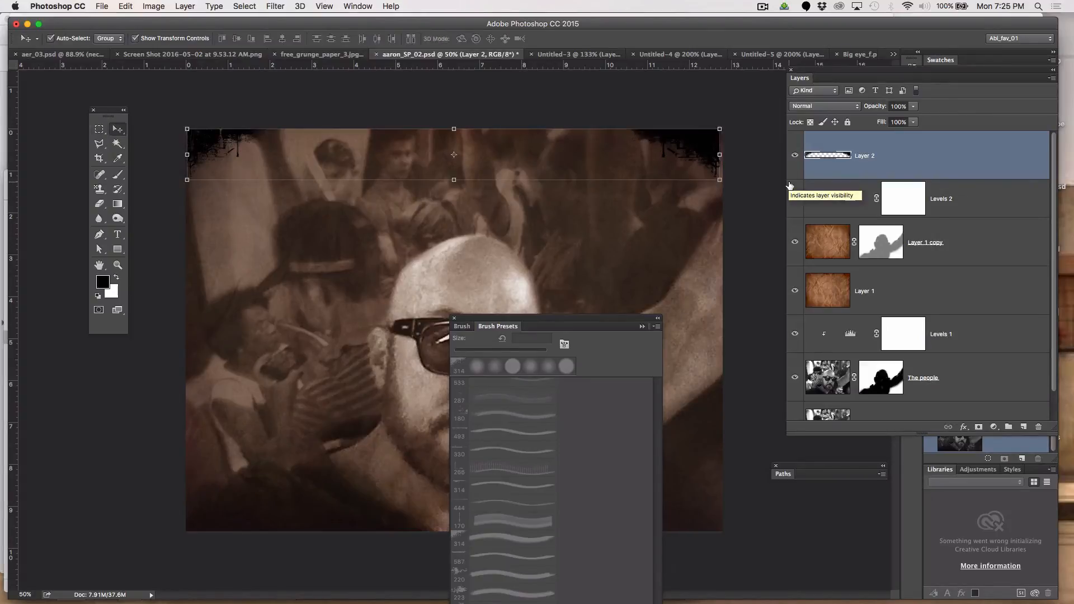
key(Right)
key(Right)
key(Right)
key(Right)
key(Right)
key(Right)
key(Right)
key(Right)
key(Right)
key(Right)
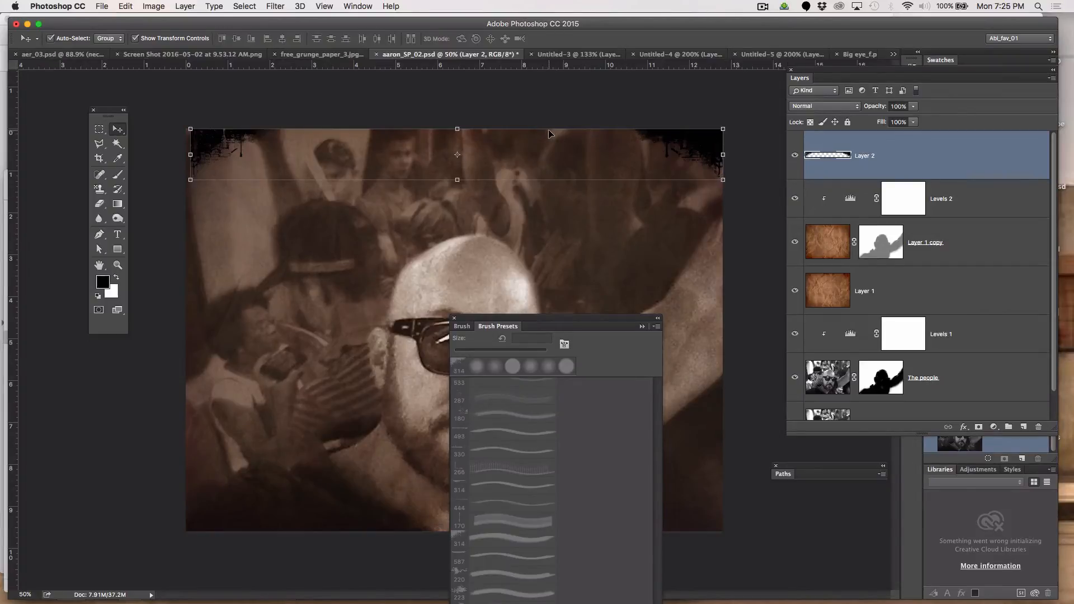
Step: Select only the upper-left grunge patch on Layer 2, shift it back flush with the image's left edge and deselect
click(100, 129)
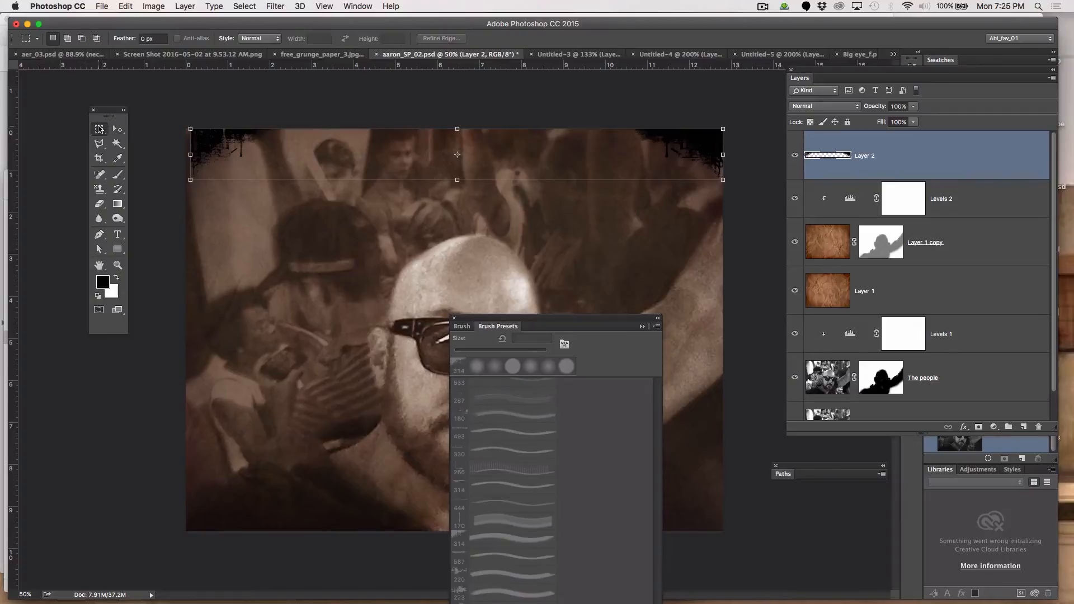
drag(296, 175, 149, 115)
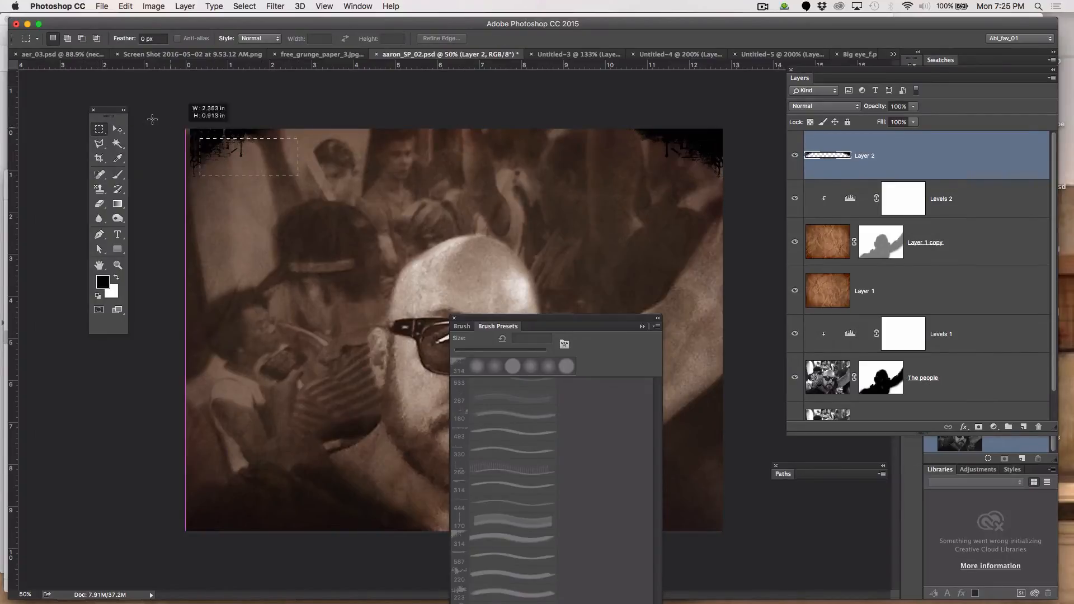
key(v)
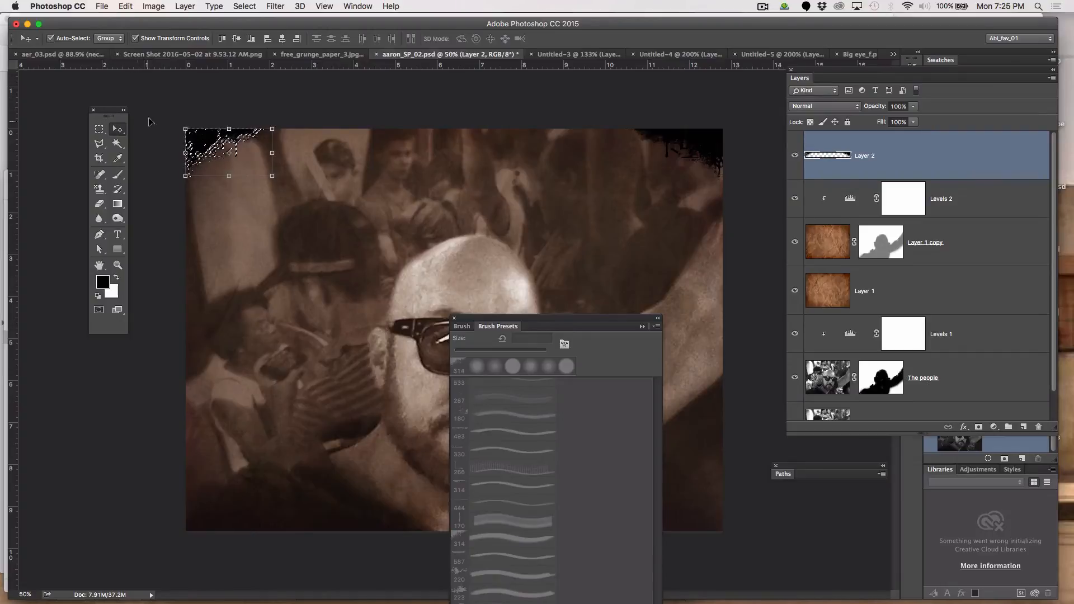
click(154, 113)
key(super+d)
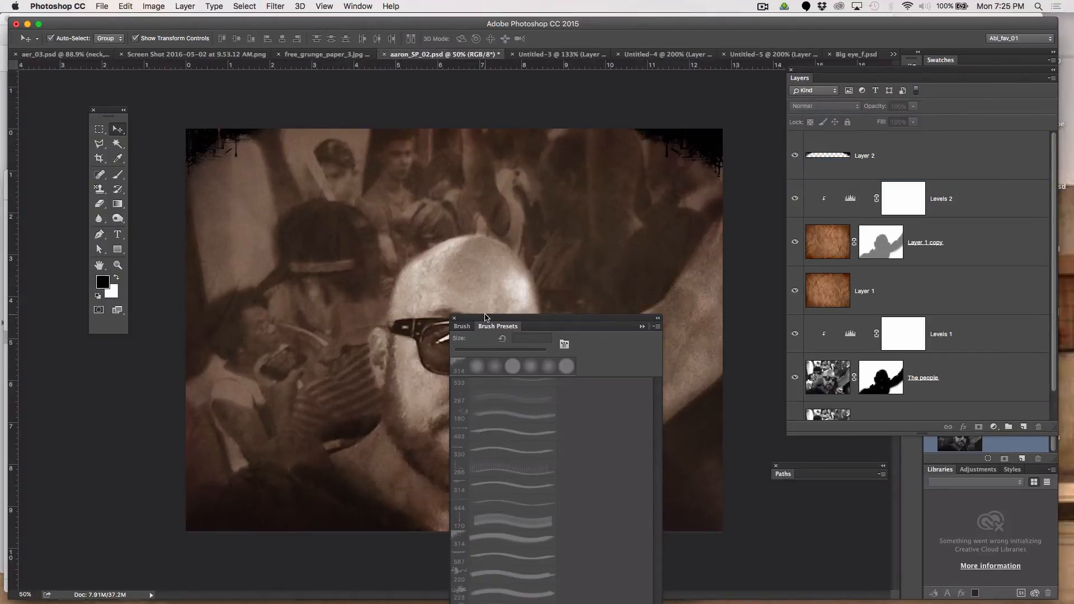
Step: Separate the brush presets from the brush settings and place them beside the portrait
drag(506, 326, 828, 335)
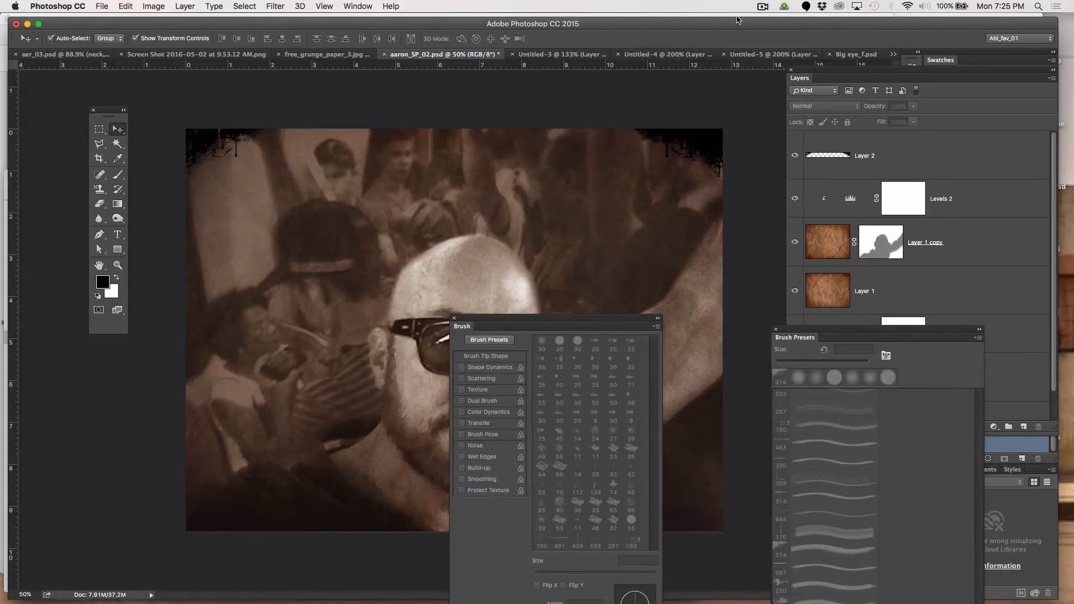
click(763, 6)
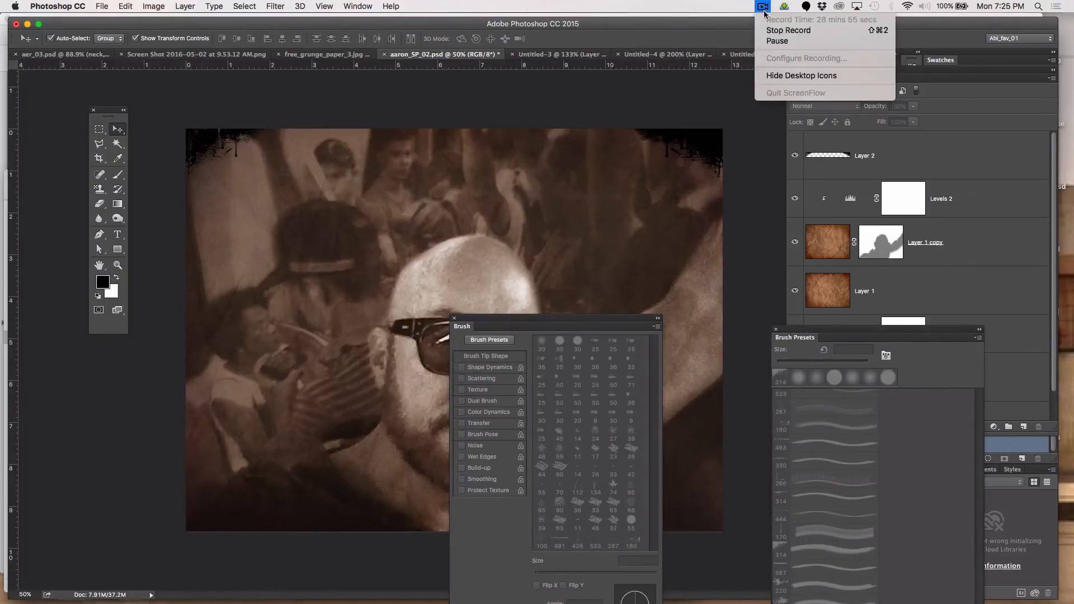
click(776, 40)
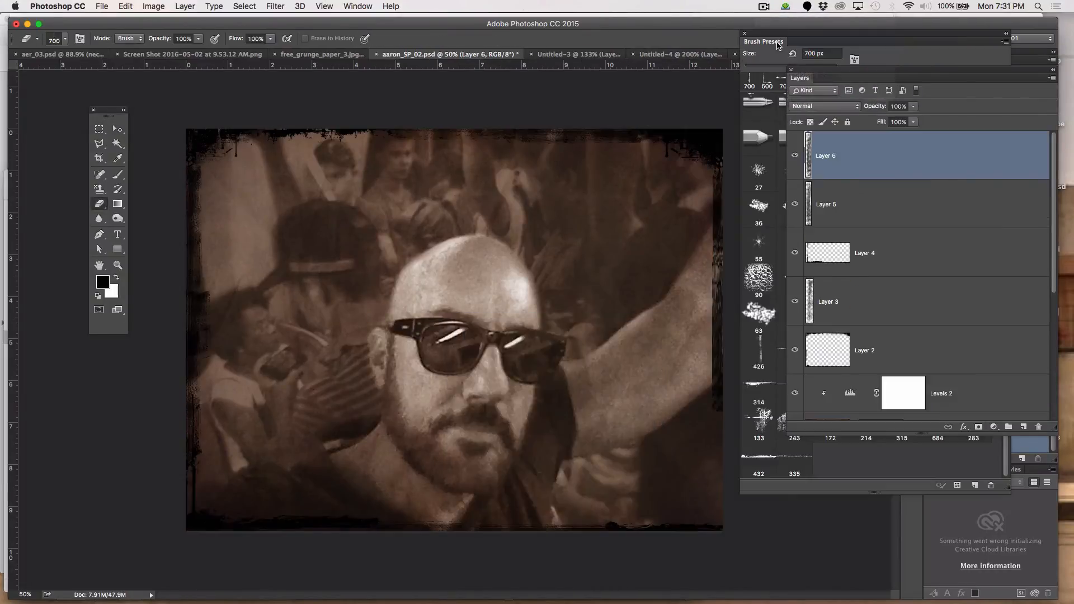
Step: Check Layers 6 and 5 by hiding and reshowing each, and rename Layer 2 as frame
click(795, 157)
click(795, 156)
click(795, 205)
click(795, 204)
click(871, 351)
double_click(868, 353)
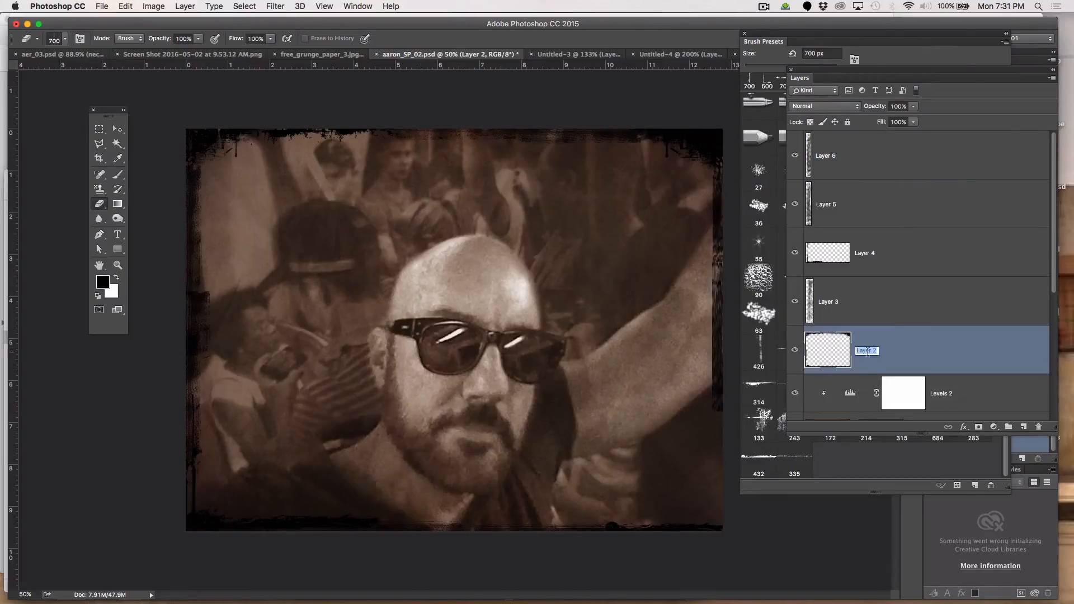
text(T)
Step: Merge Layers 6, 5, 4 and 3 down into the frame layer and toggle its visibility to check it
click(858, 156)
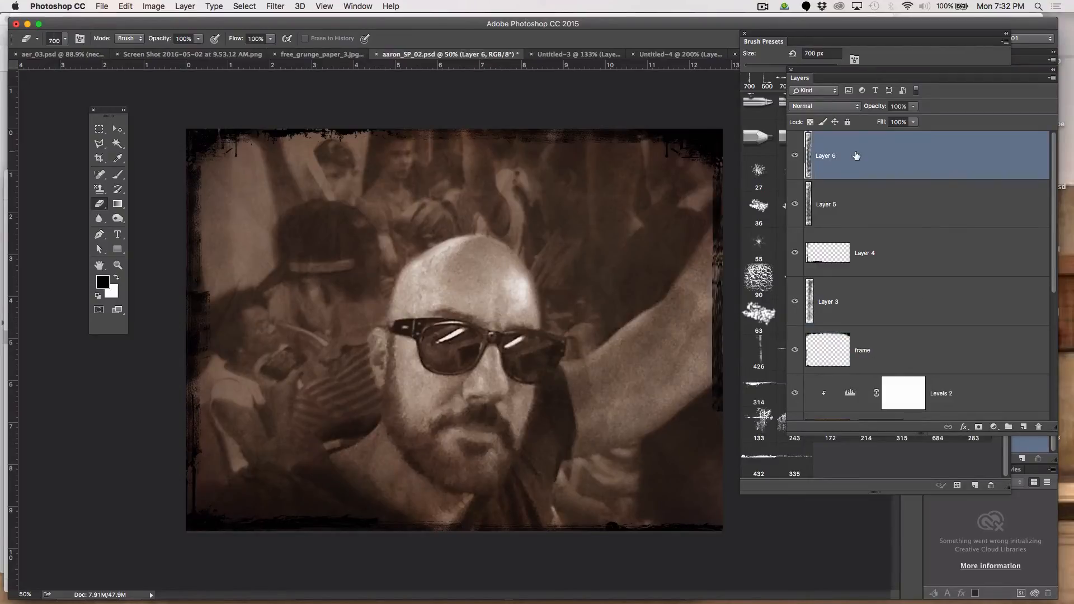
key(Delete)
key(Delete)
key(Delete)
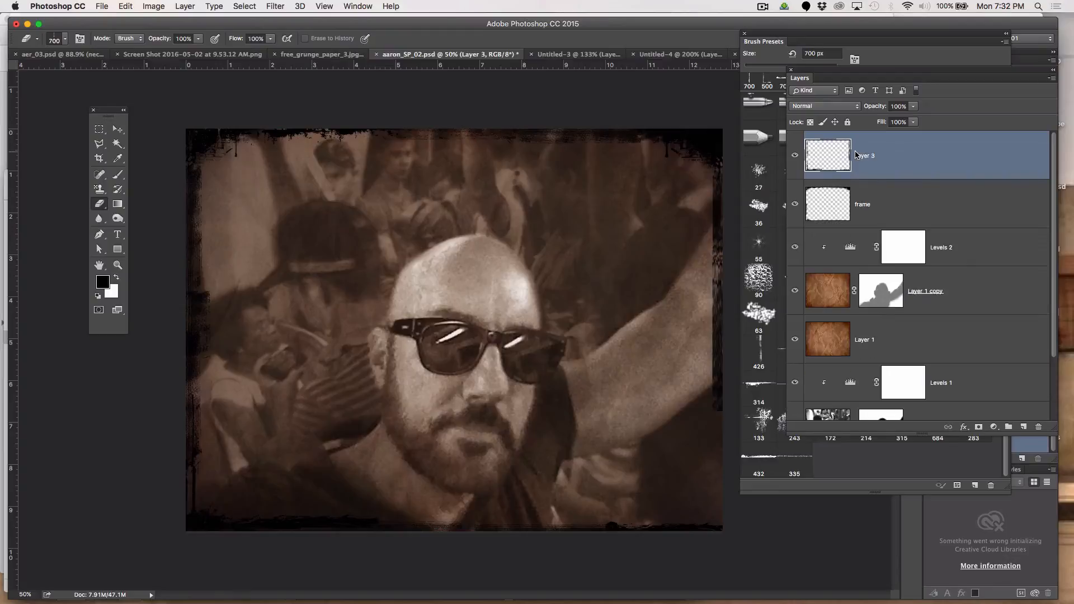
key(Delete)
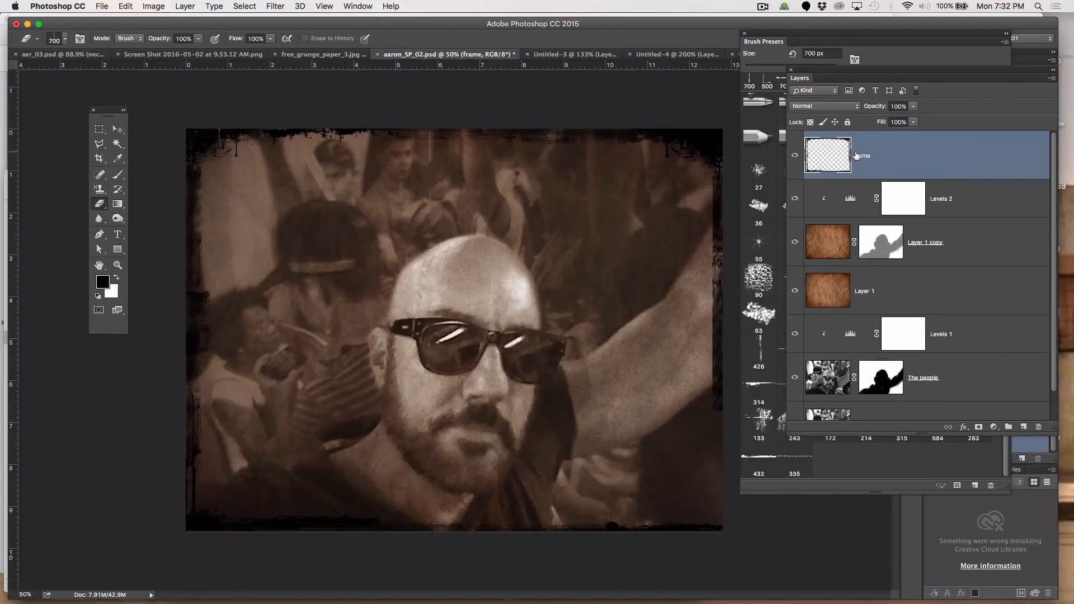
click(796, 156)
click(795, 156)
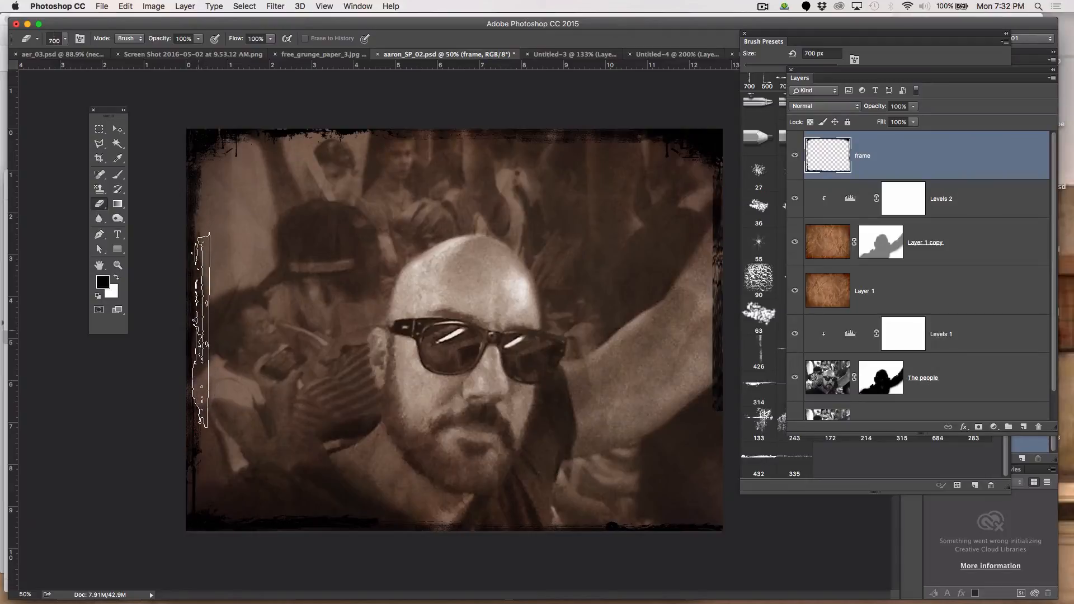
Step: Choose the 133 px splatter tip for the Eraser and roughen the edges of the frame layer
right_click(207, 288)
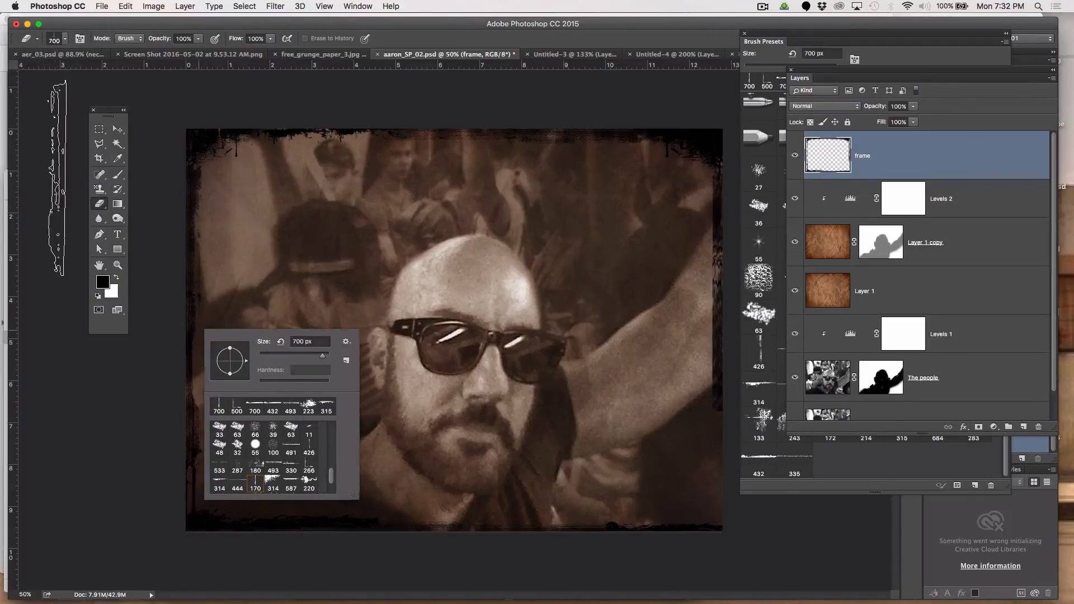
click(58, 180)
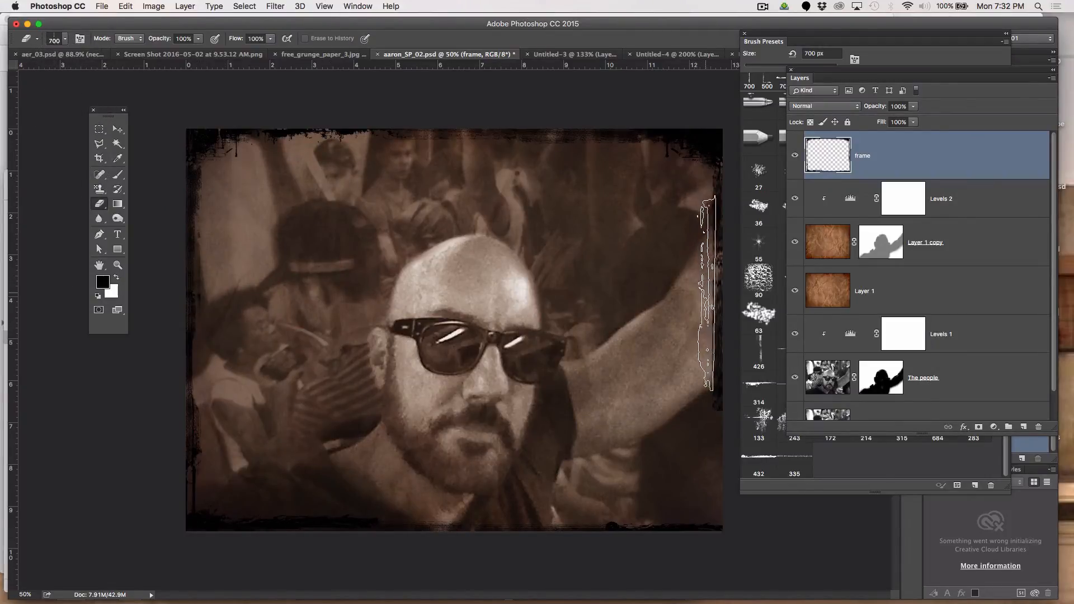
click(767, 429)
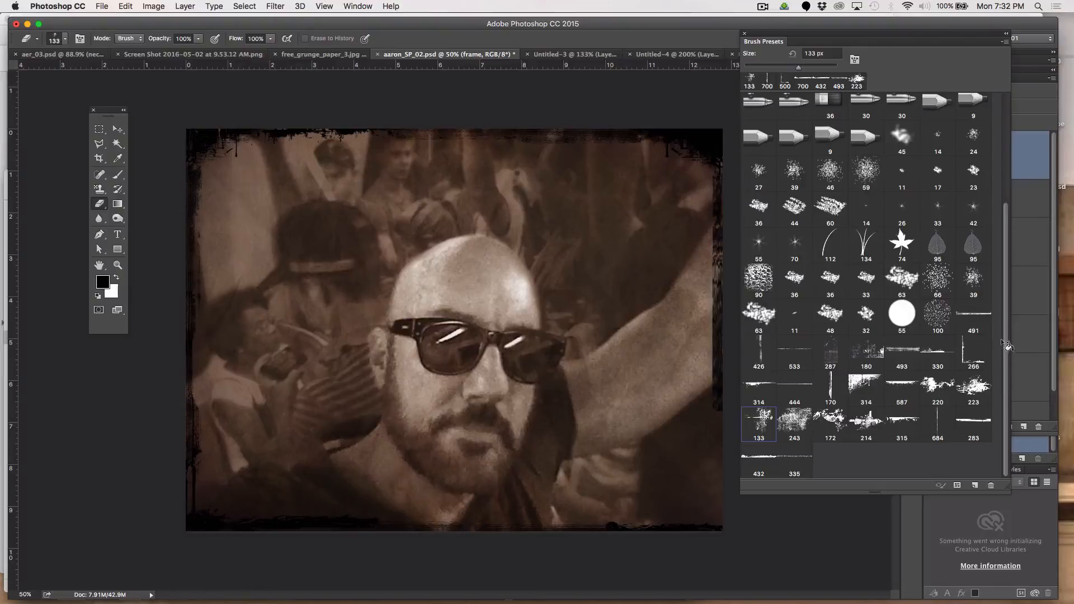
click(1041, 335)
click(832, 159)
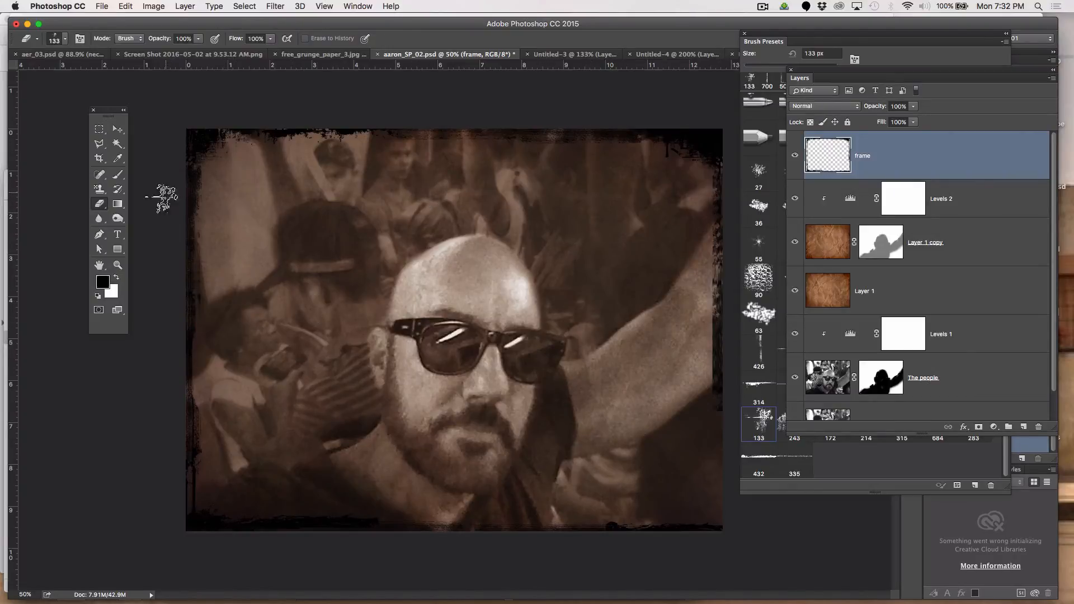
Step: Paint a thin vertical grunge line down the lower right edge with the 684 px brush tip enlarged to 1000 px
key(b)
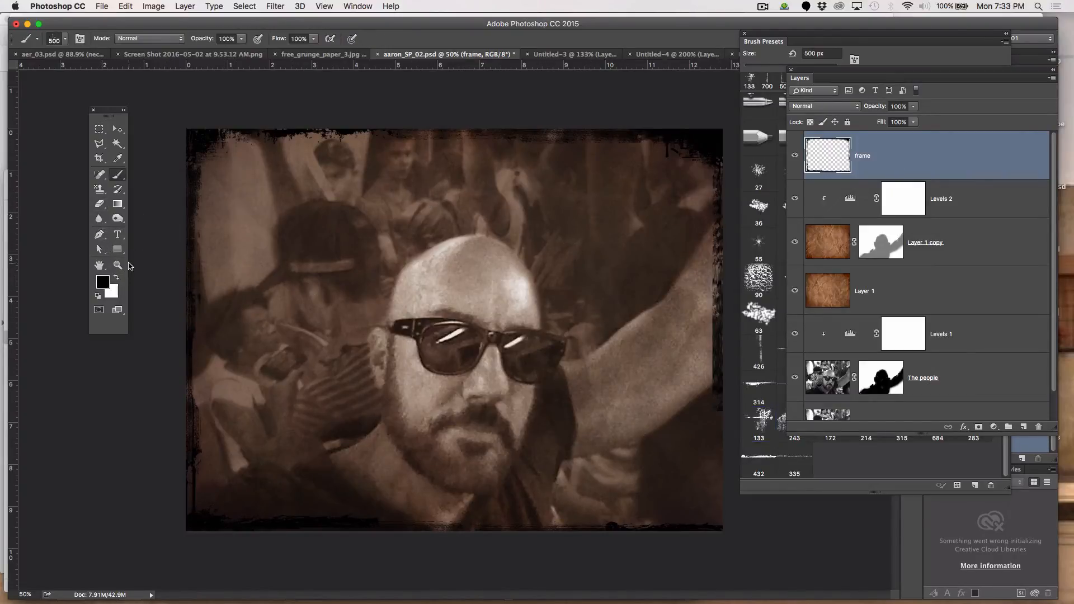
click(811, 467)
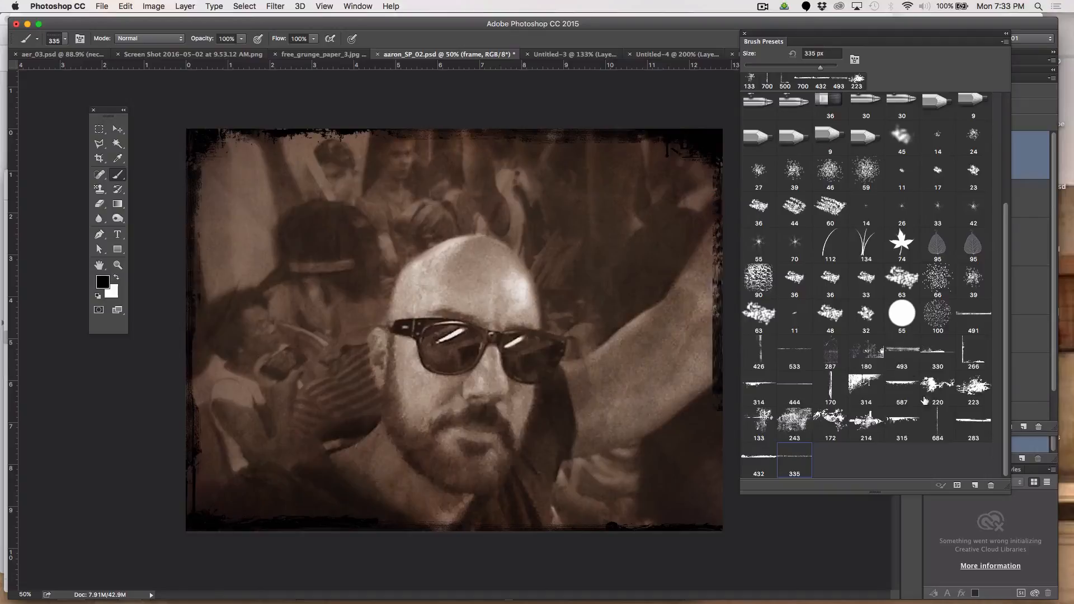
click(938, 425)
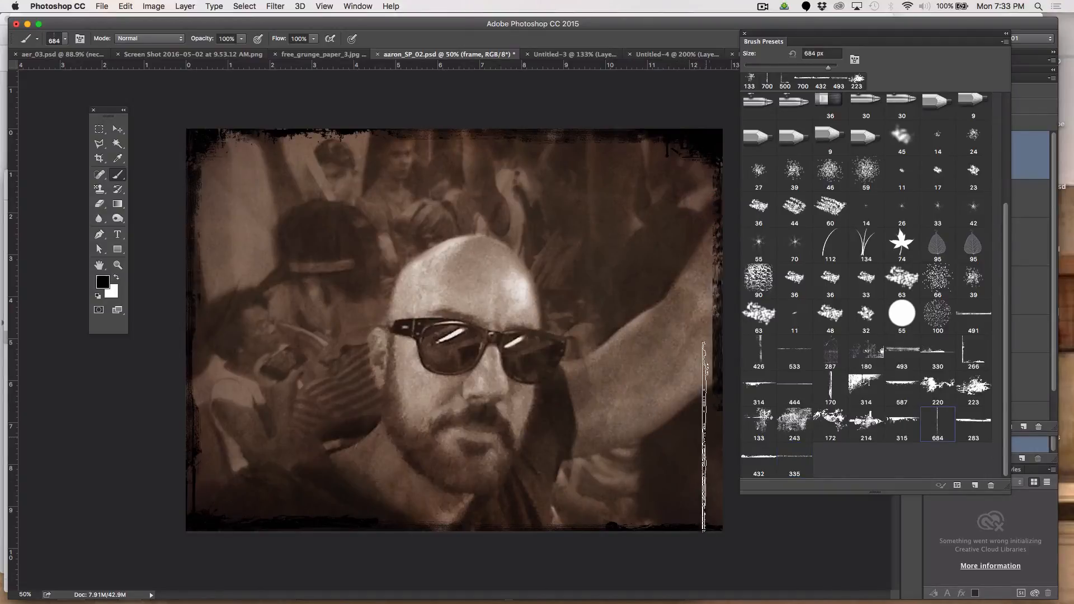
key(bracketright)
key(bracketright)
key(bracketright)
key(bracketright)
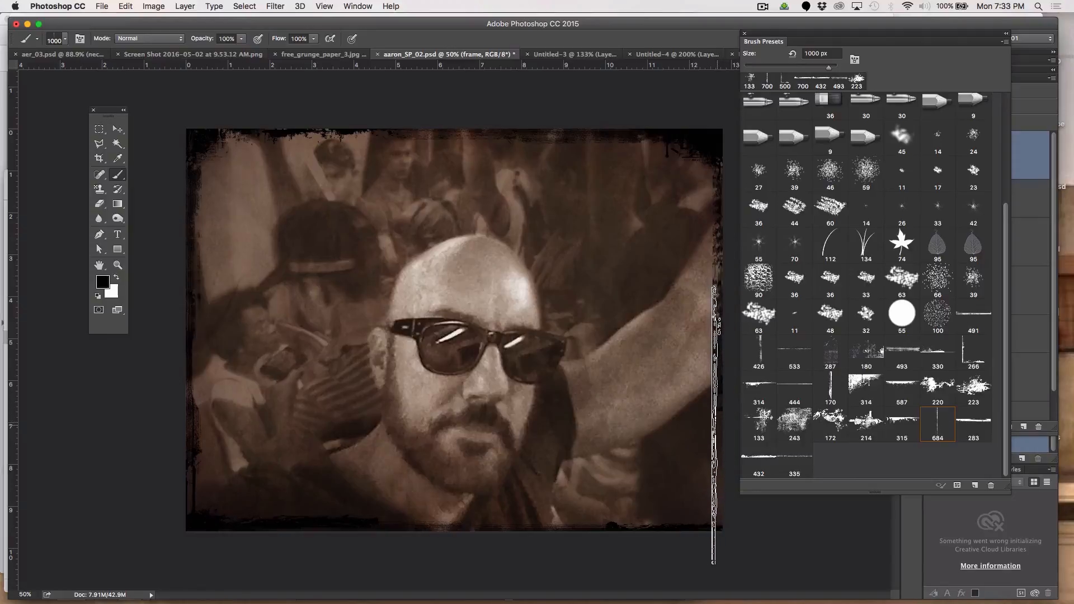
click(721, 427)
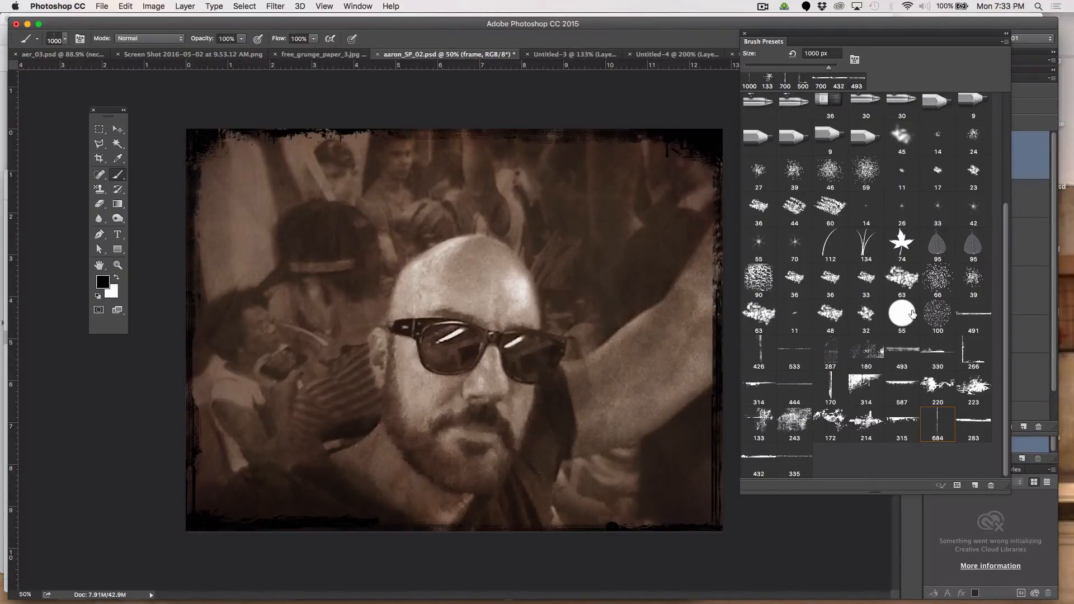
Step: Save the document with the frame layer inverted to white, and invert the frame back to black
click(1023, 93)
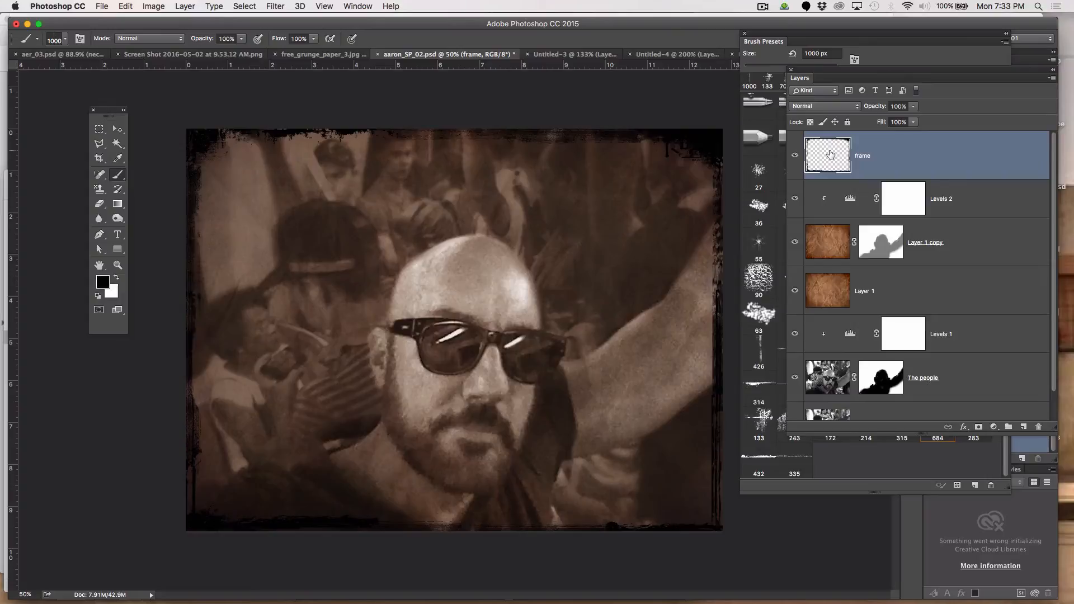
key(e)
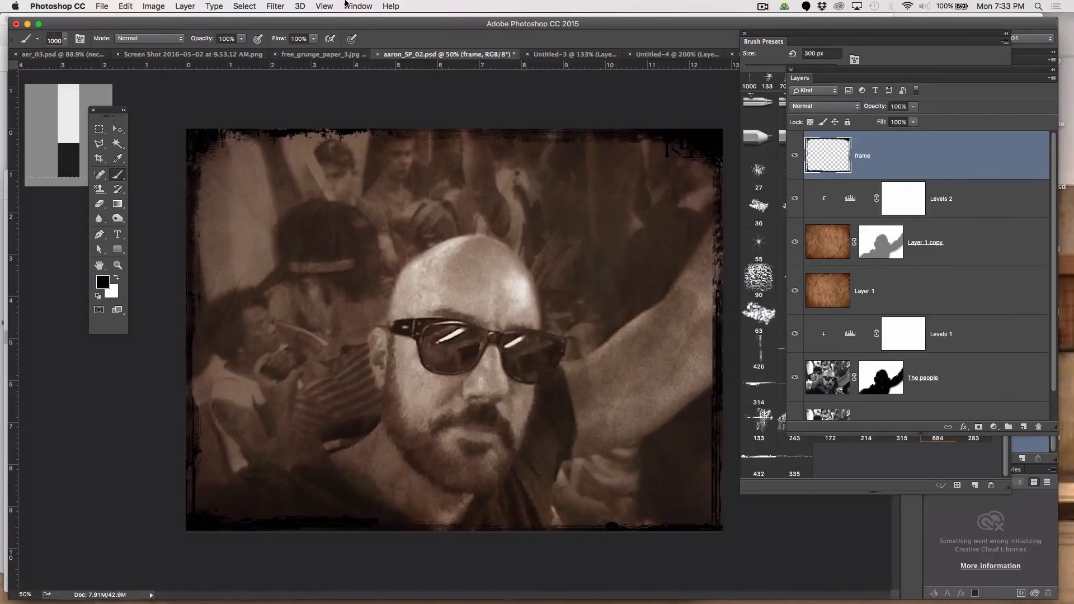
key(super+i)
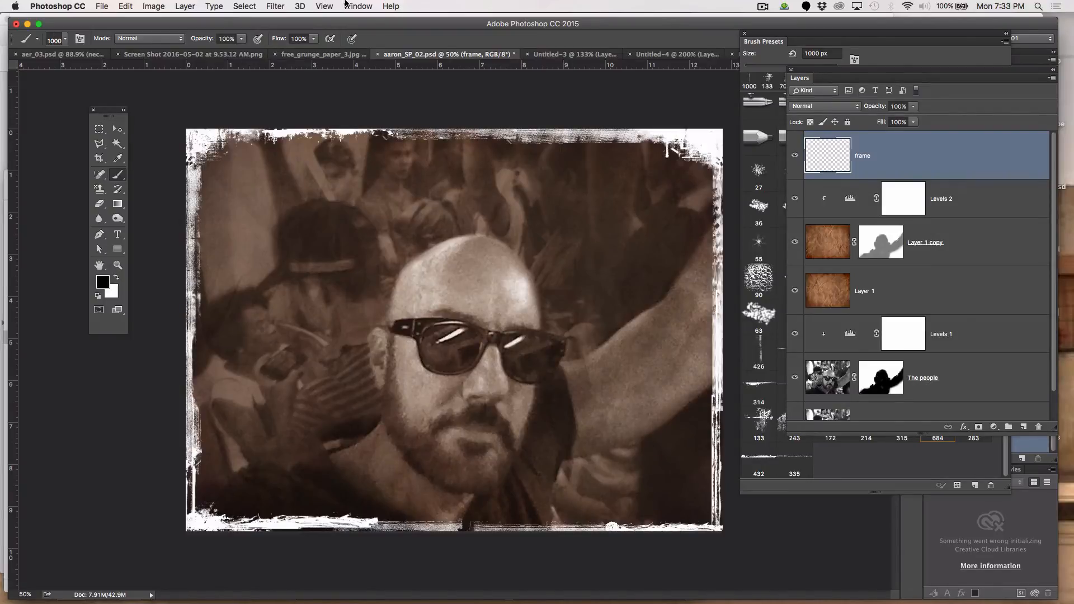
key(super+s)
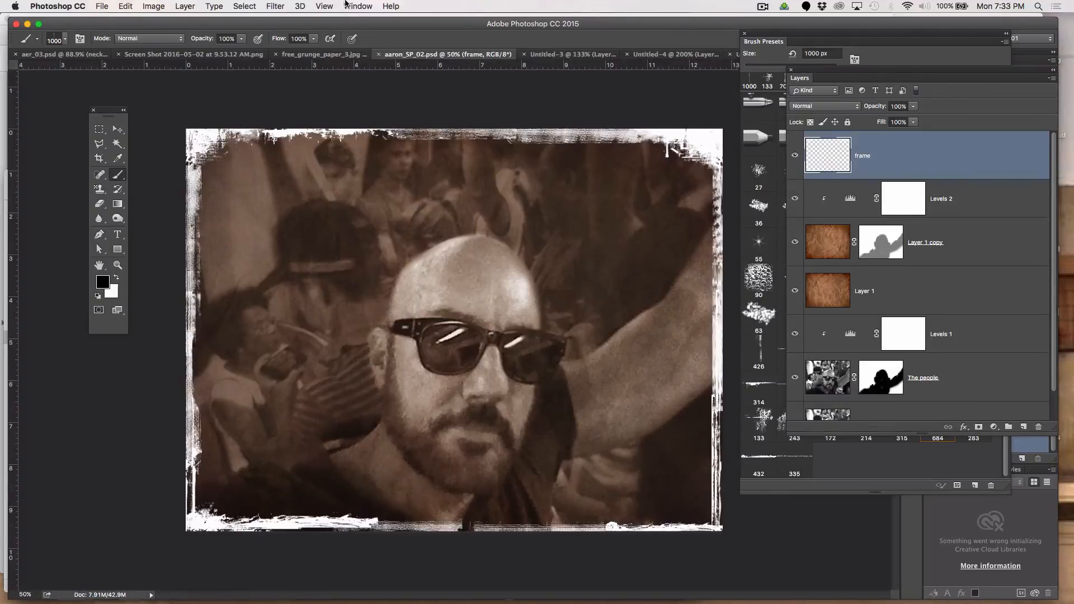
key(super+i)
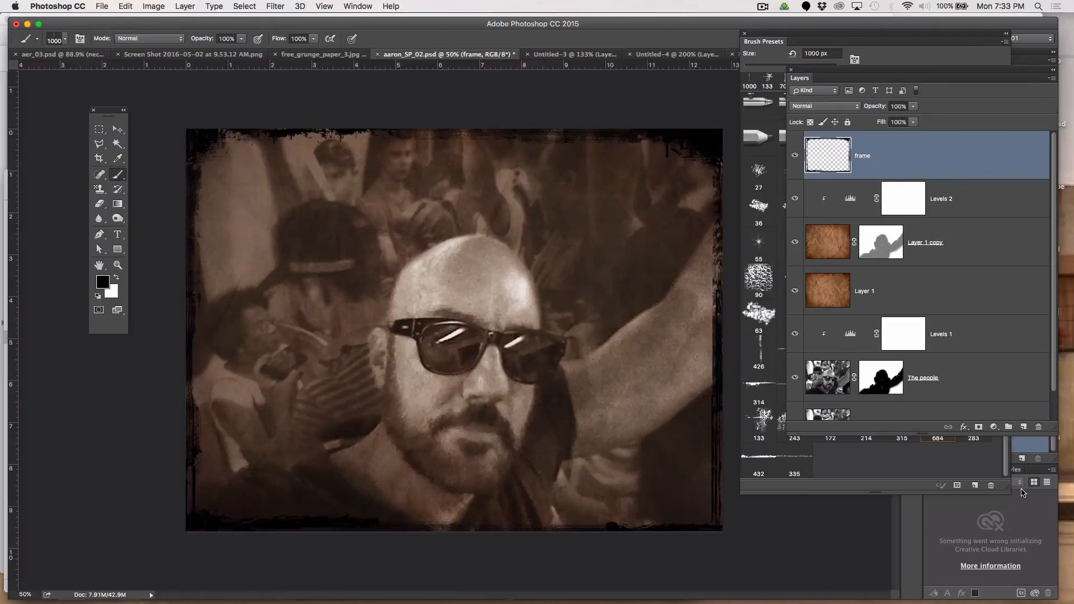
Step: Choose the 283 px grunge line brush tip, invert the frame layer to white and make white the foreground color
click(763, 459)
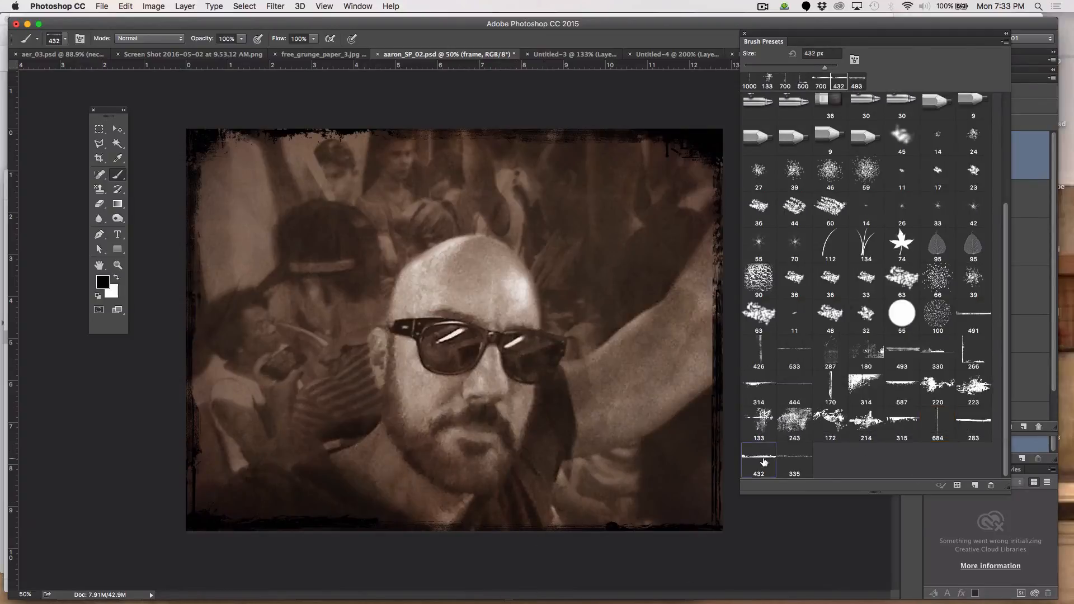
click(968, 420)
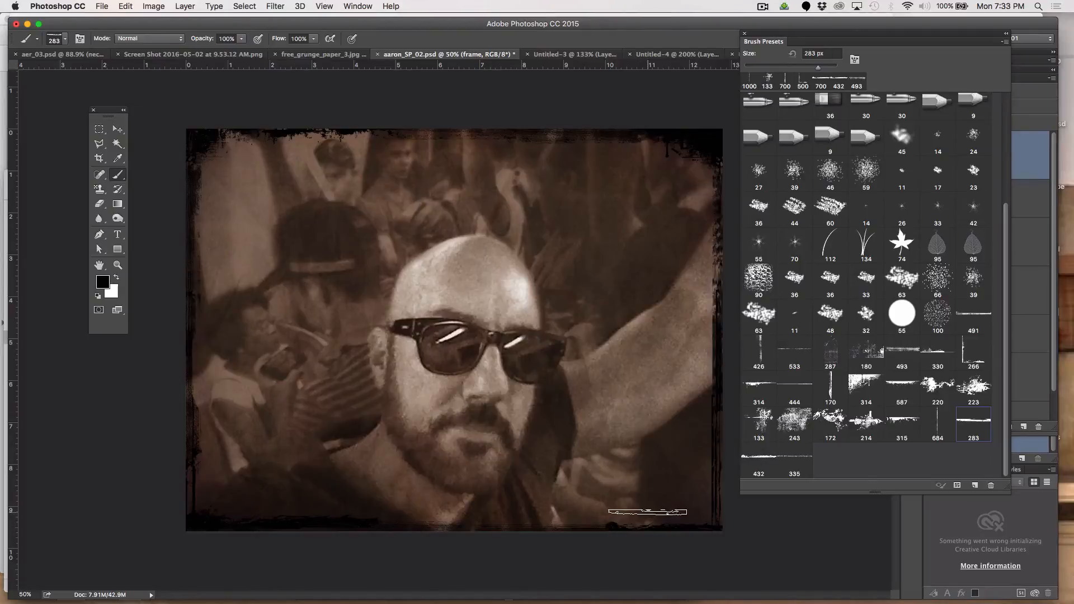
key(ctrl+i)
key(x)
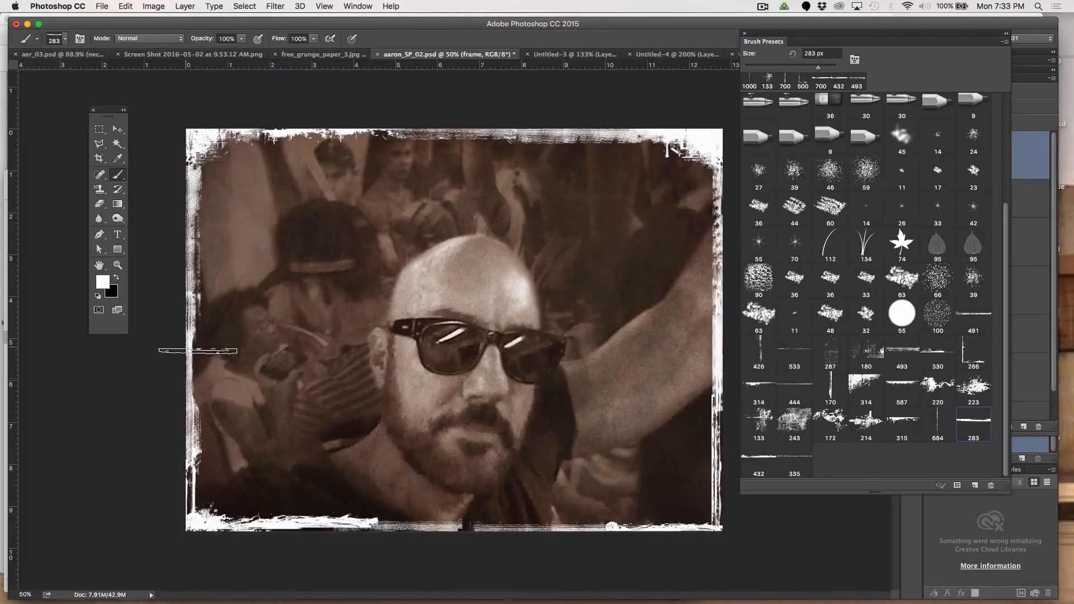
Step: Test the grunge line tip on the frame's bottom edge, enlarge it to 800 px and reduce its opacity to 69%
click(458, 527)
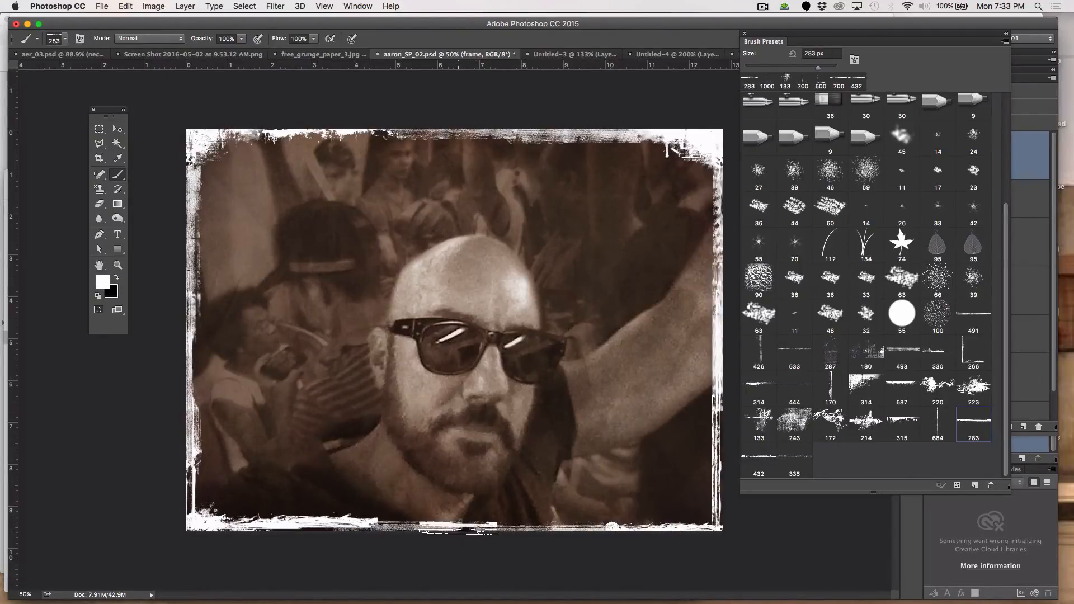
key(bracketright)
key(bracketright)
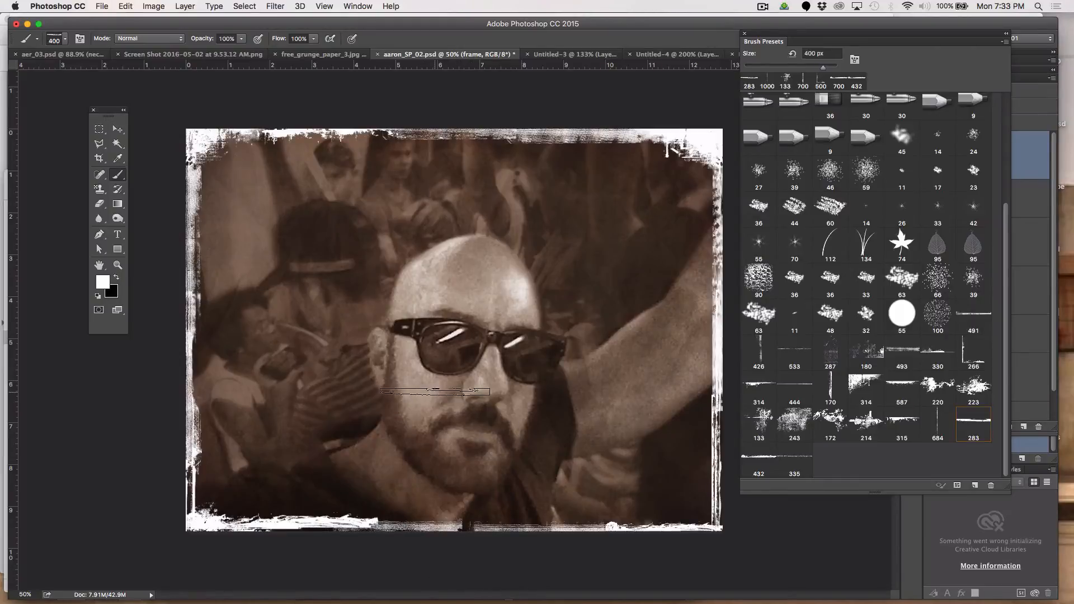
key(bracketright)
key(bracketright)
key(bracketright)
key(bracketright)
click(240, 42)
drag(241, 51, 226, 50)
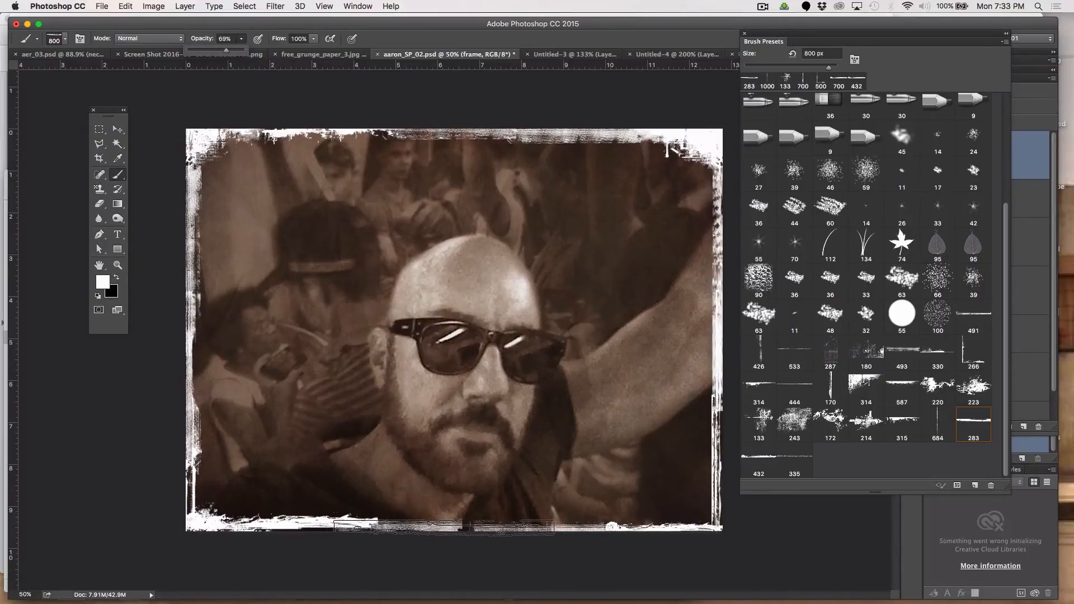
Step: Try stamping the 800 px grunge line at two spots along the frame's bottom edge, undoing each stamp
click(443, 527)
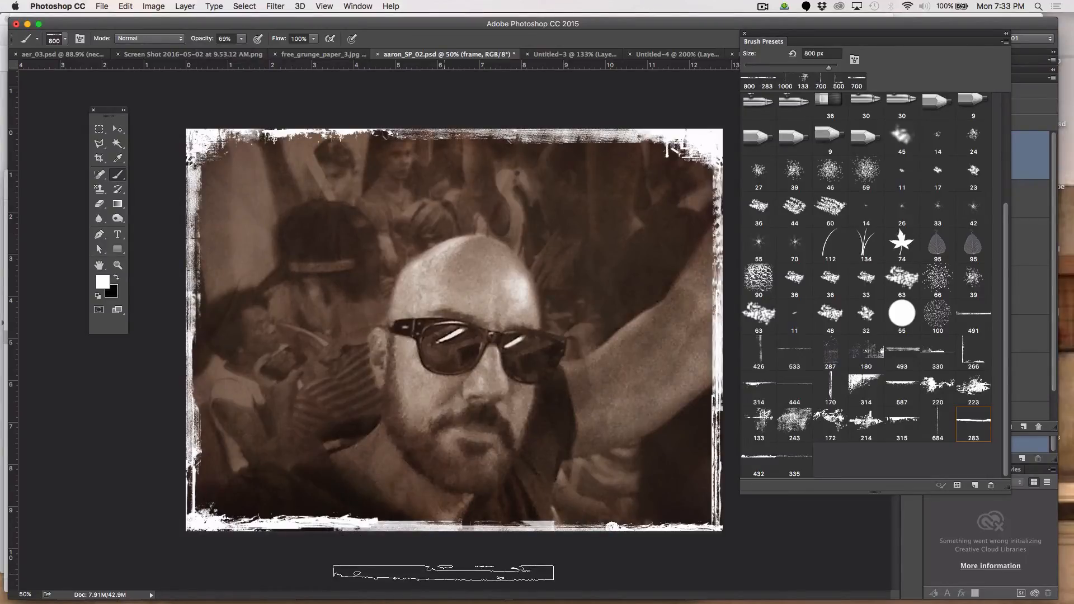
key(super+z)
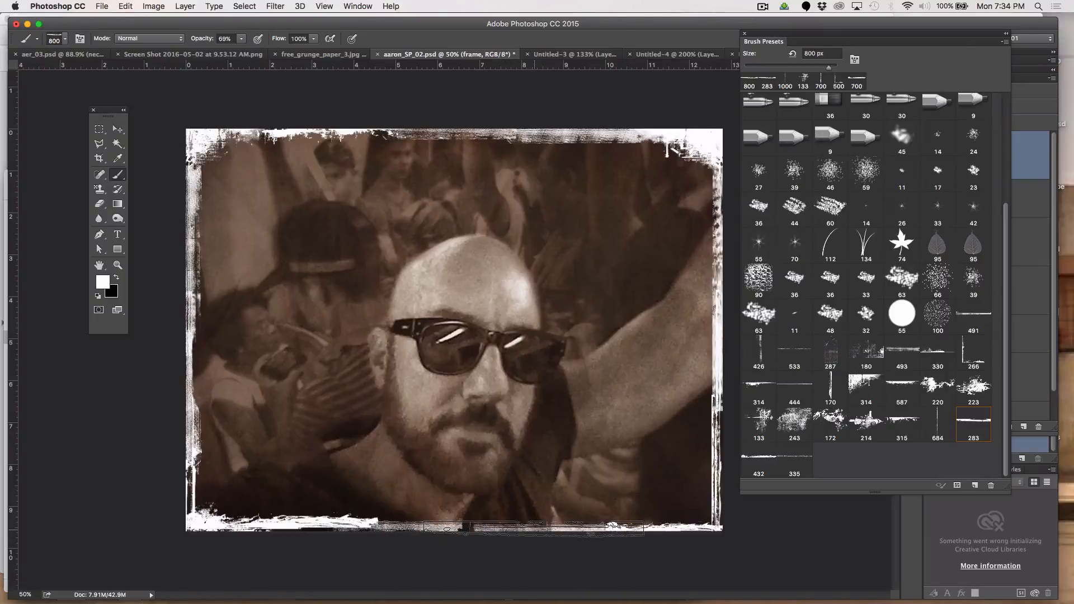
click(533, 529)
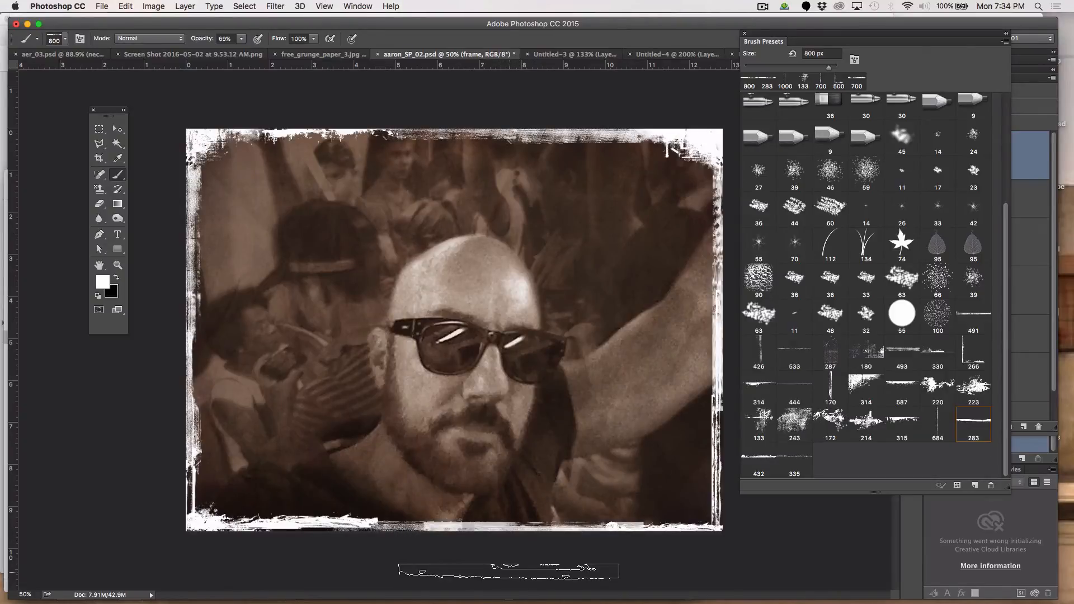
key(super+z)
Step: Add a new layer above the frame layer, stamp the grunge line across the bottom gap and roughen it with the 133 px splatter Eraser
click(1031, 290)
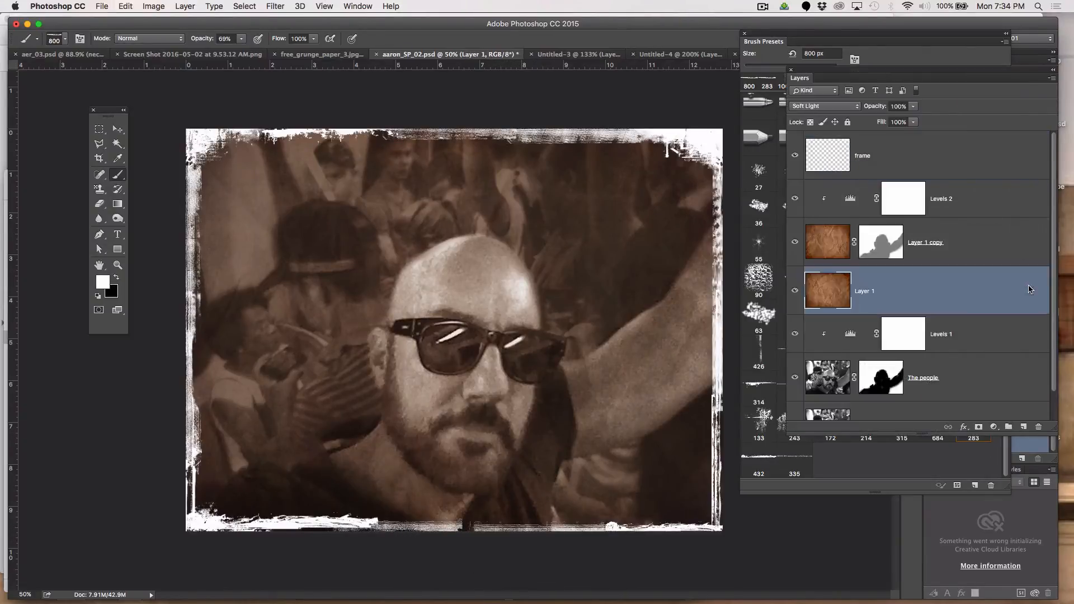
click(957, 158)
click(1024, 427)
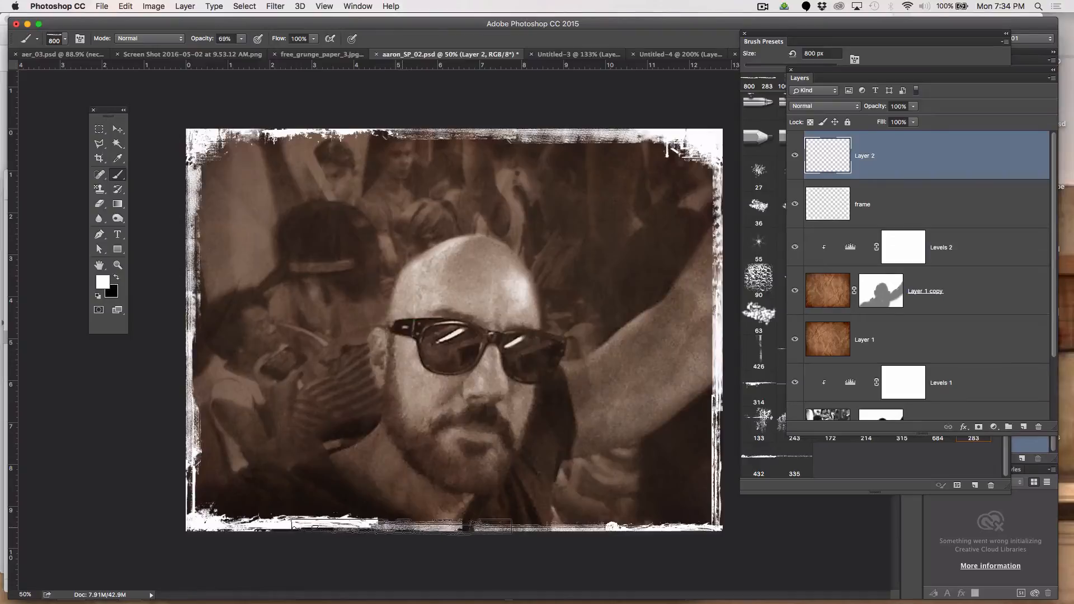
click(402, 526)
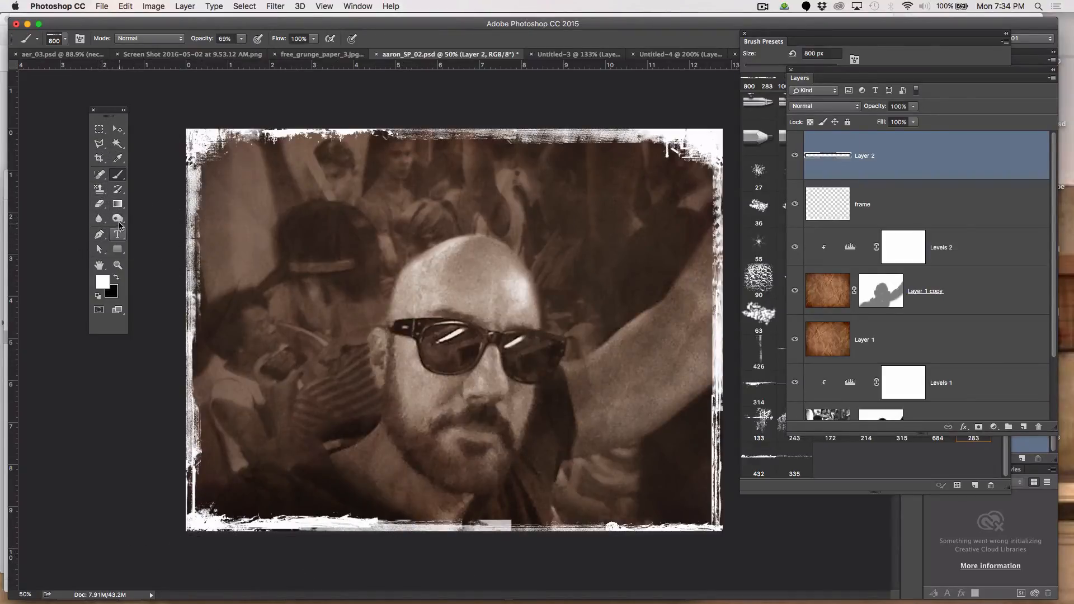
key(e)
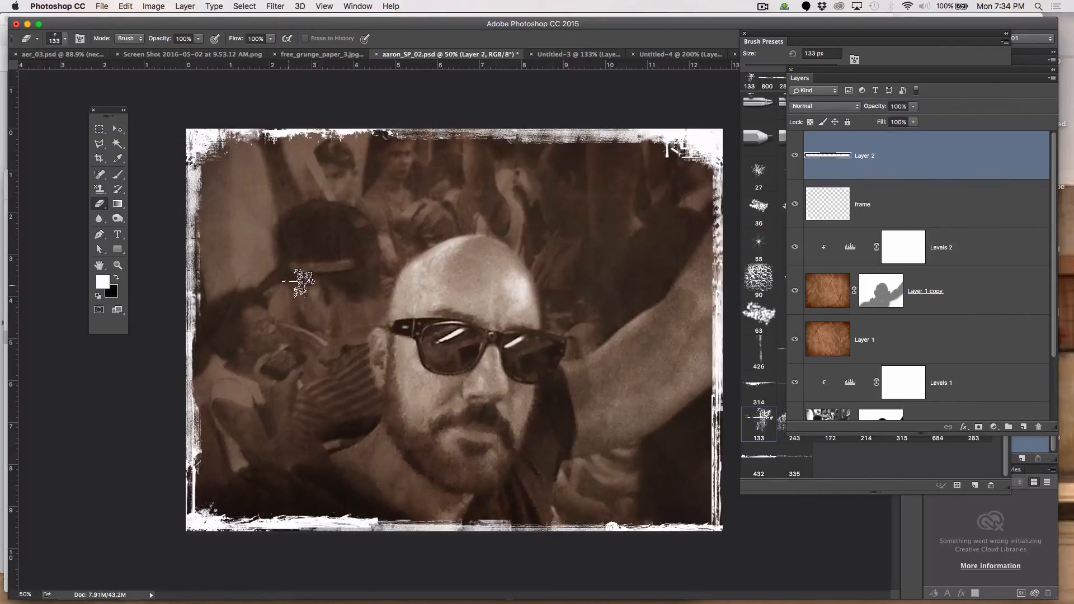
click(745, 386)
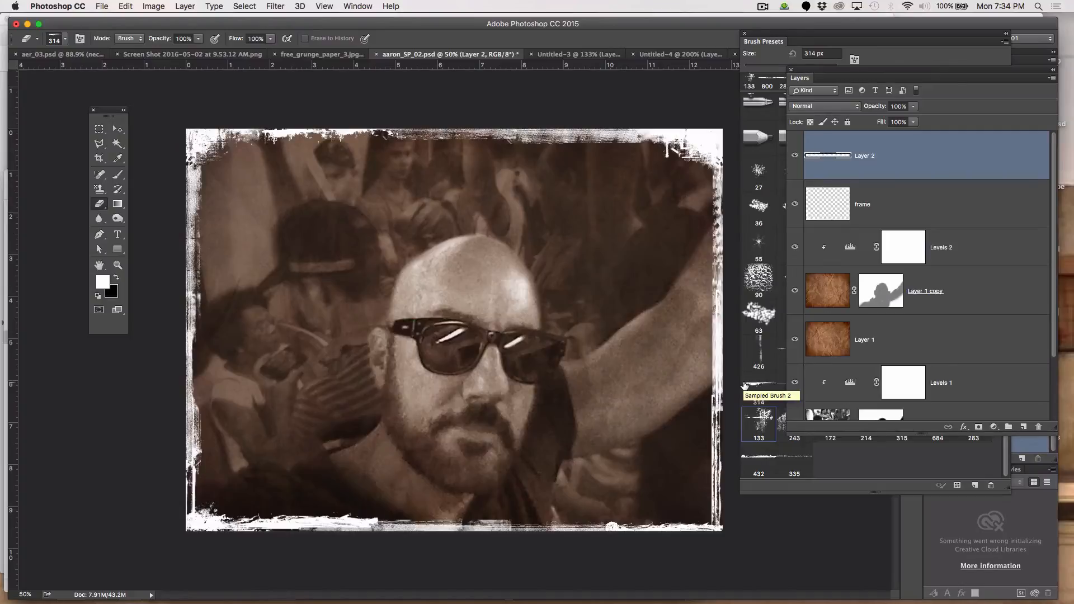
key(b)
click(829, 298)
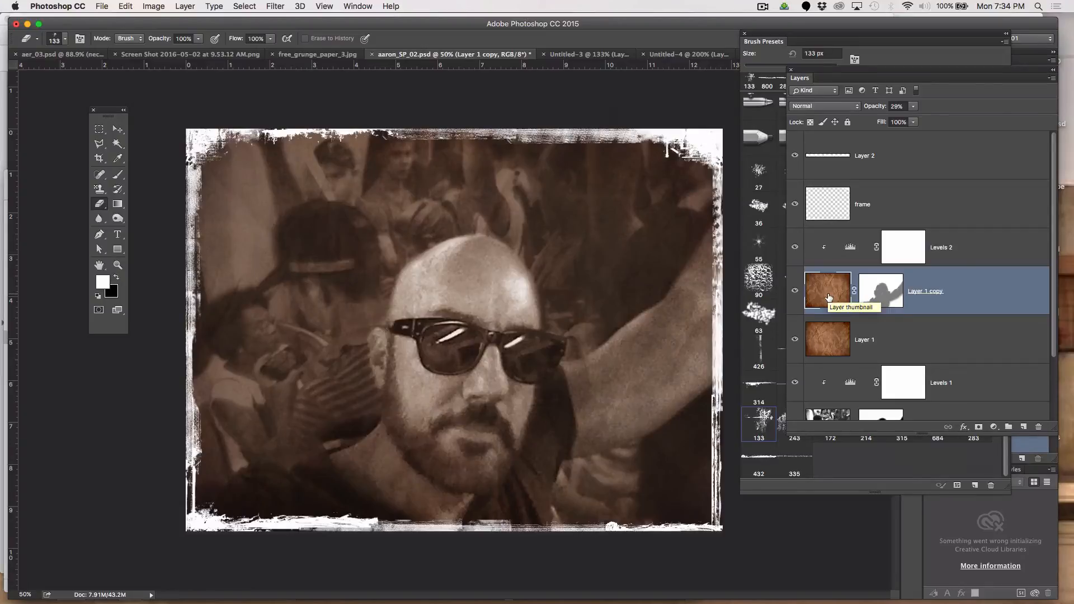
double_click(830, 298)
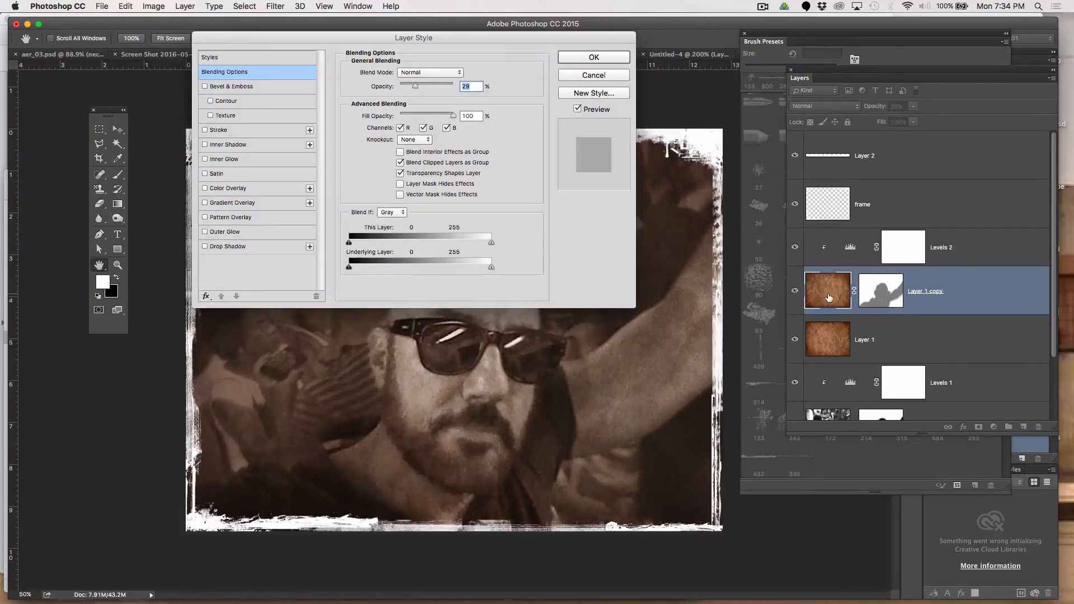
click(609, 75)
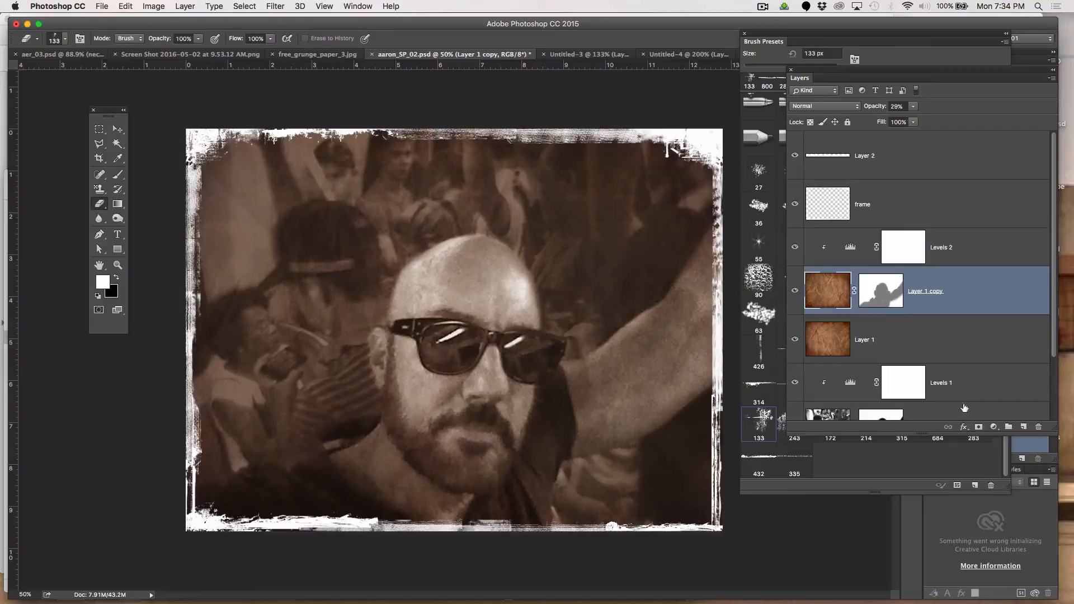
Step: Try colorizing the Layer 1 copy texture blue with Hue/Saturation, using hue 203 and saturation 61
key(super+u)
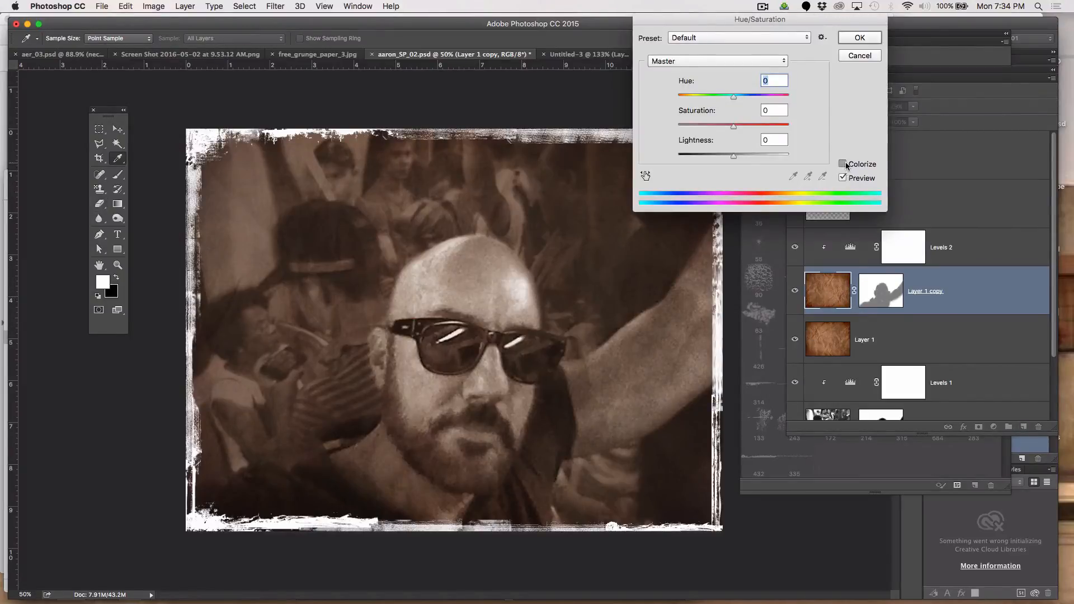
click(846, 164)
mouse_move(749, 97)
mouse_down()
mouse_move(767, 96)
mouse_move(740, 97)
mouse_up()
click(759, 98)
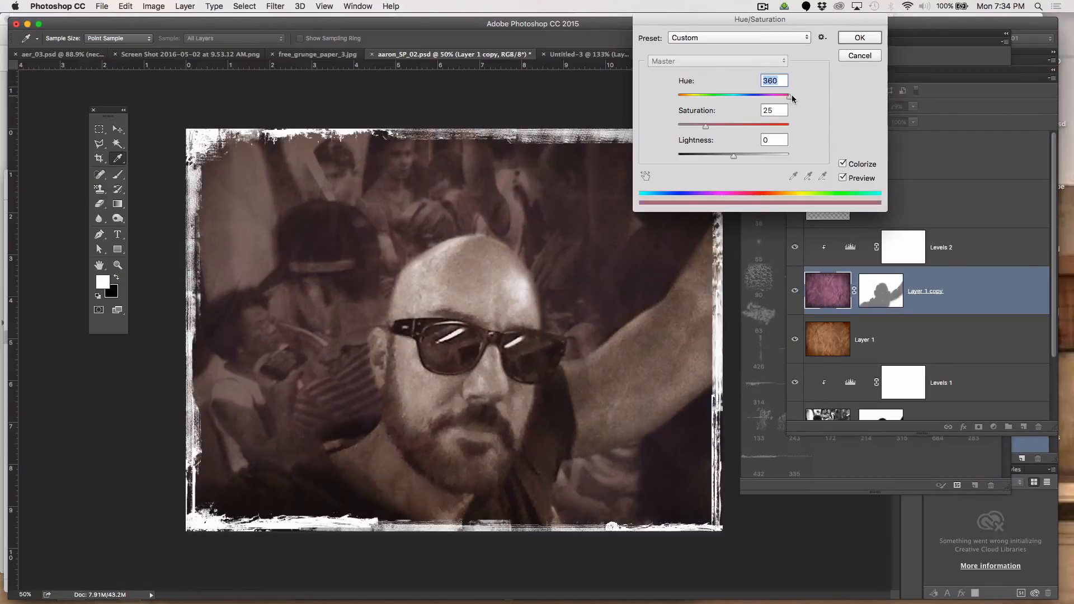
mouse_move(742, 100)
mouse_down()
mouse_move(653, 98)
mouse_move(740, 98)
mouse_up()
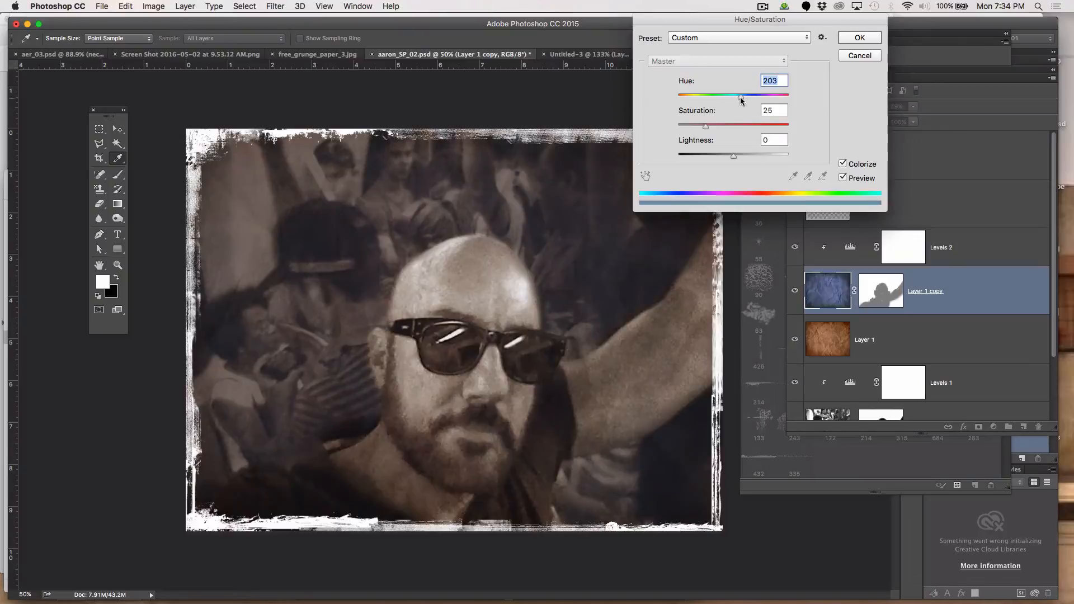
click(729, 125)
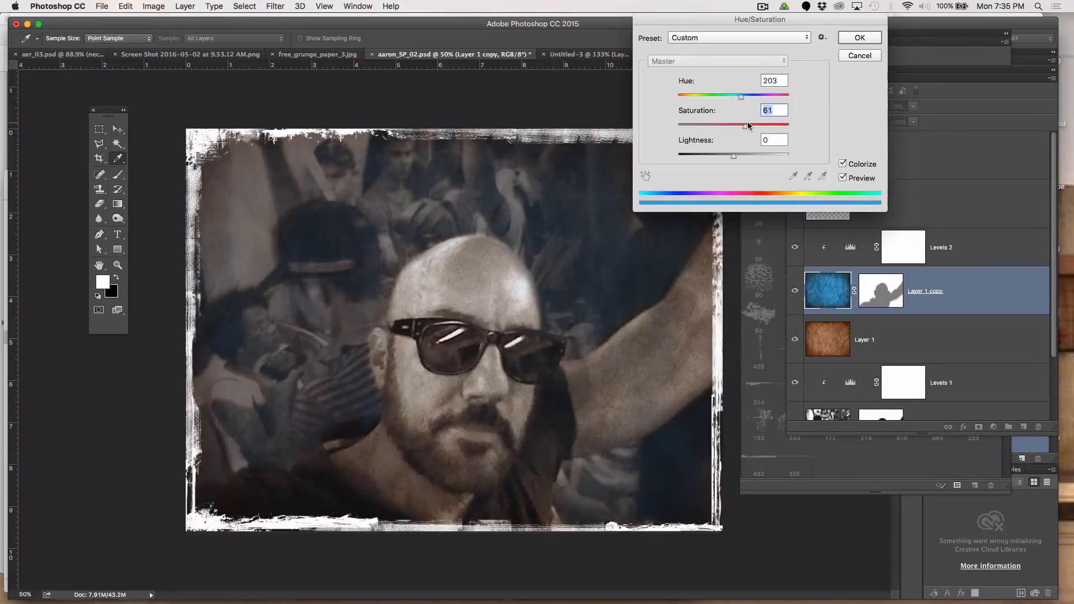
click(856, 56)
key(e)
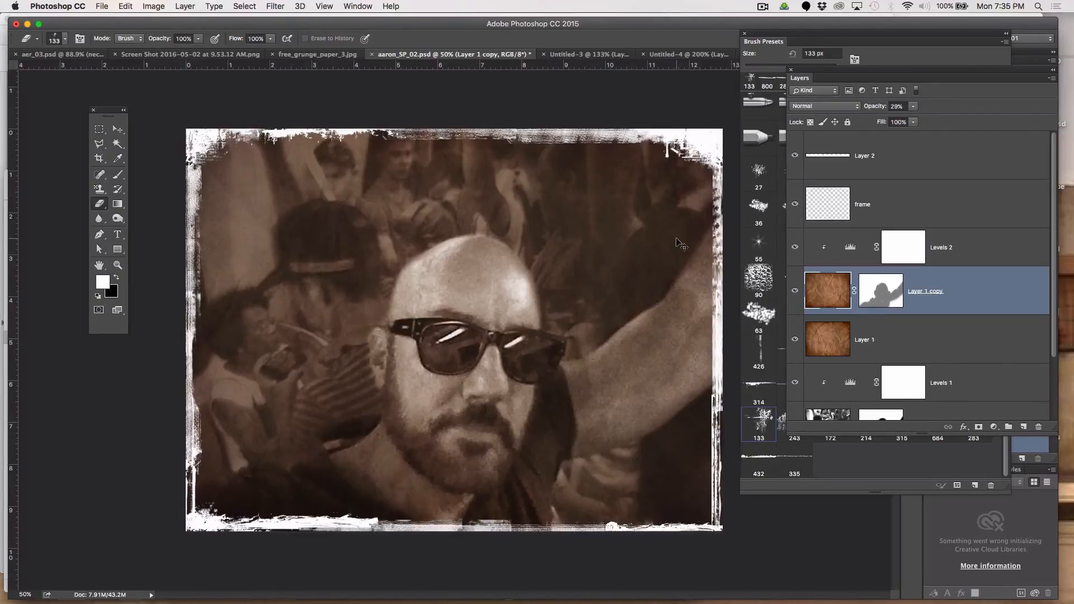
Step: Save the document and toggle the visibility of The people layer to compare the background with and without it
key(super+s)
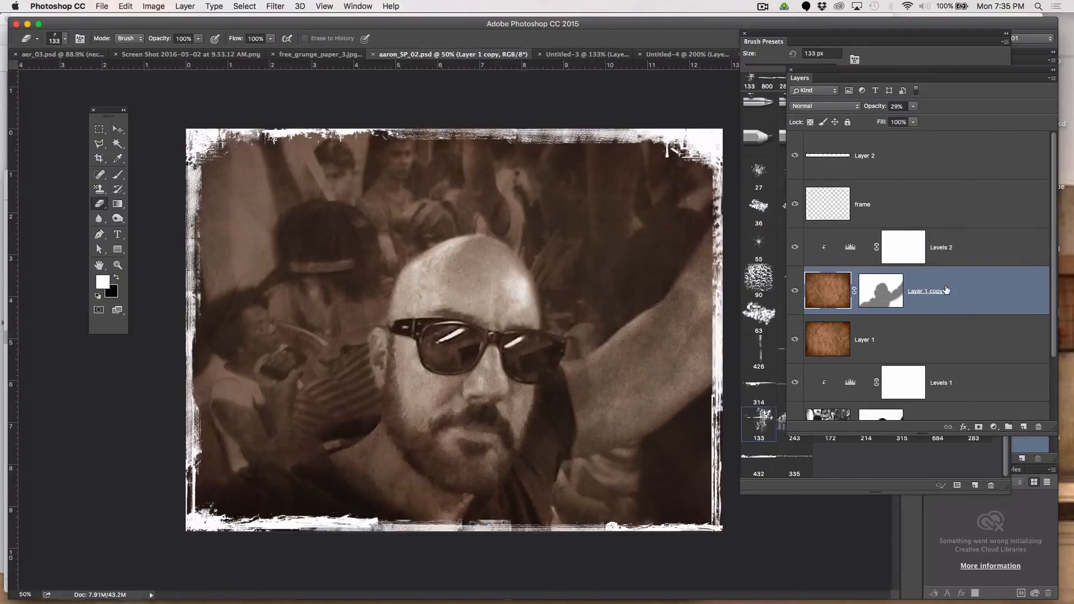
scroll(936, 348, down, 3)
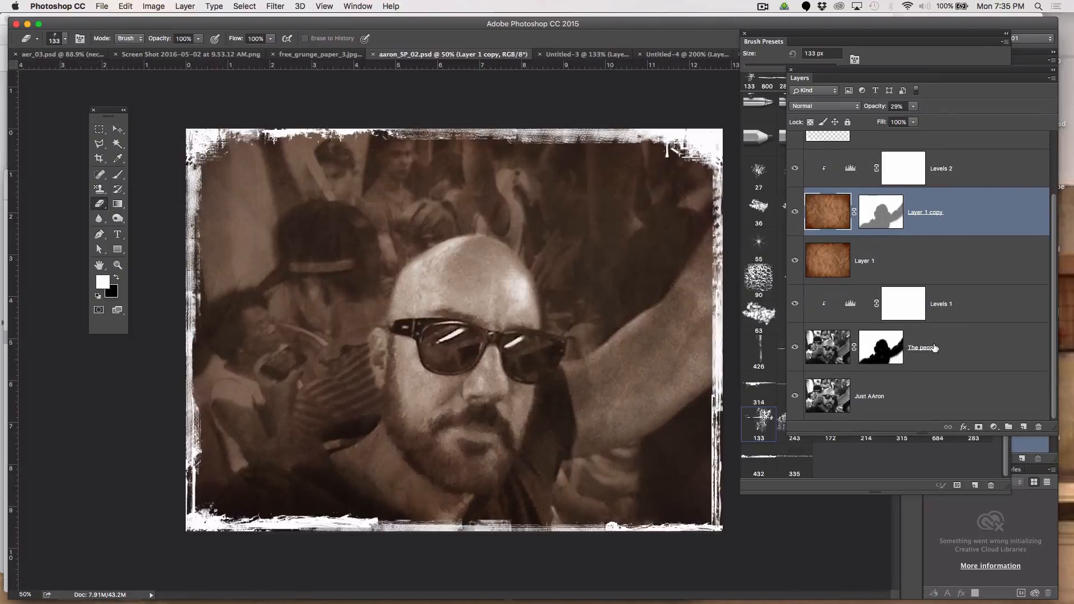
click(830, 349)
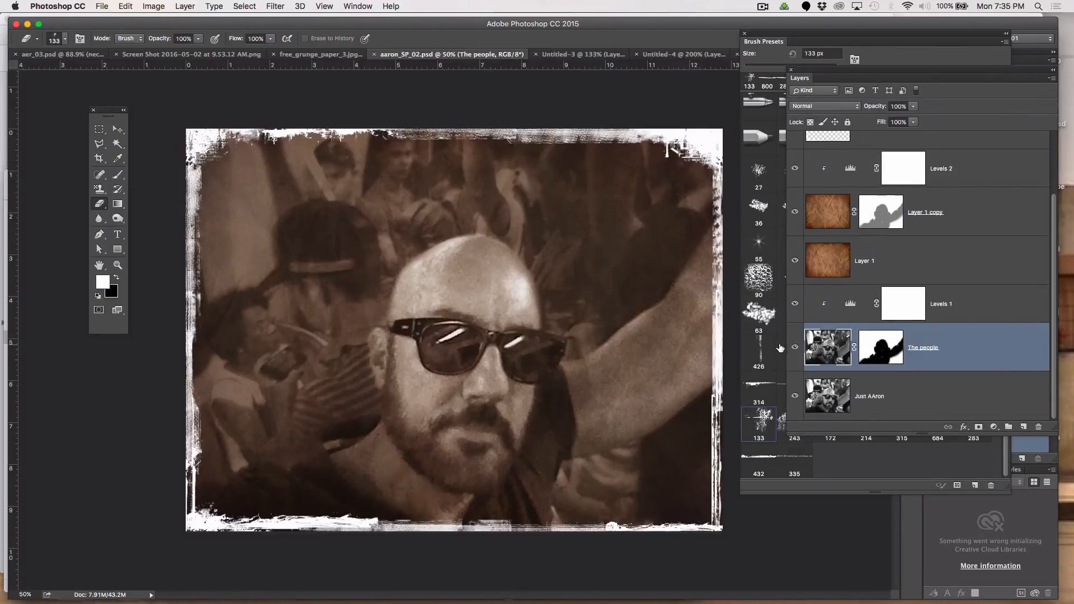
click(794, 348)
click(793, 348)
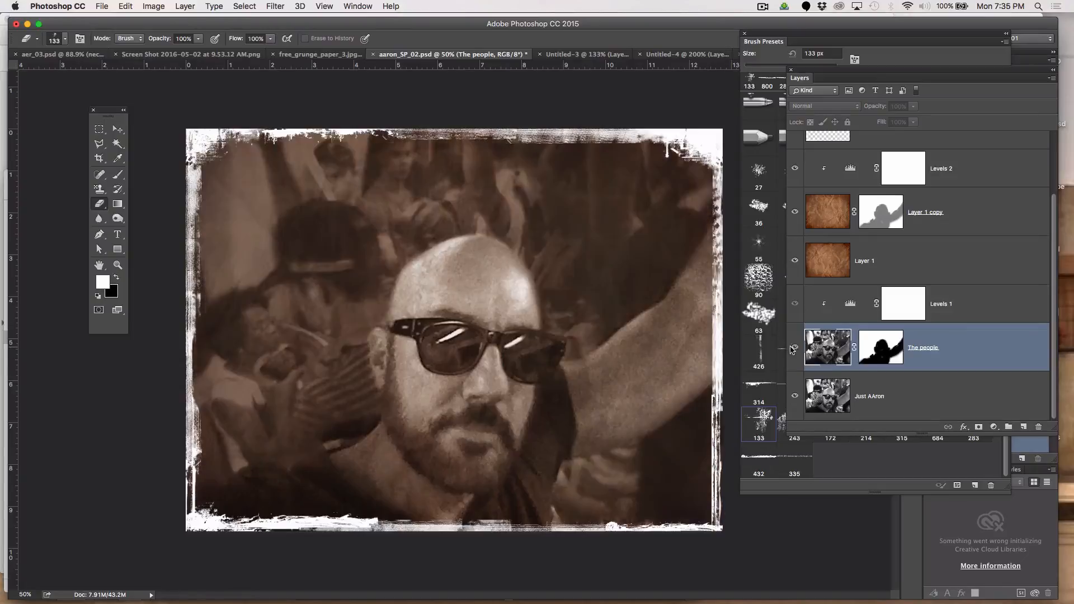
click(794, 348)
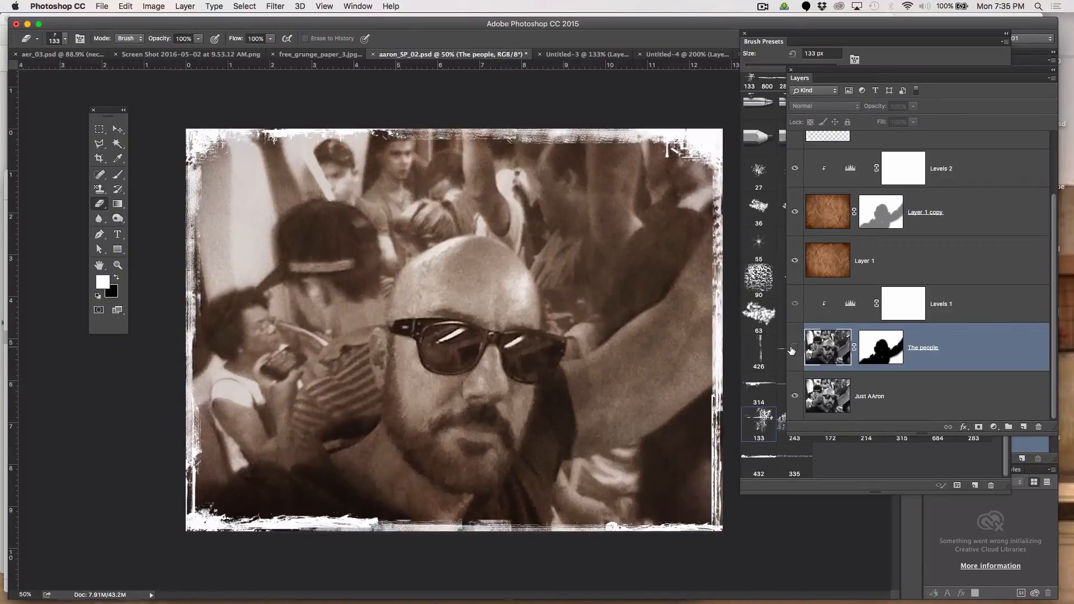
click(793, 348)
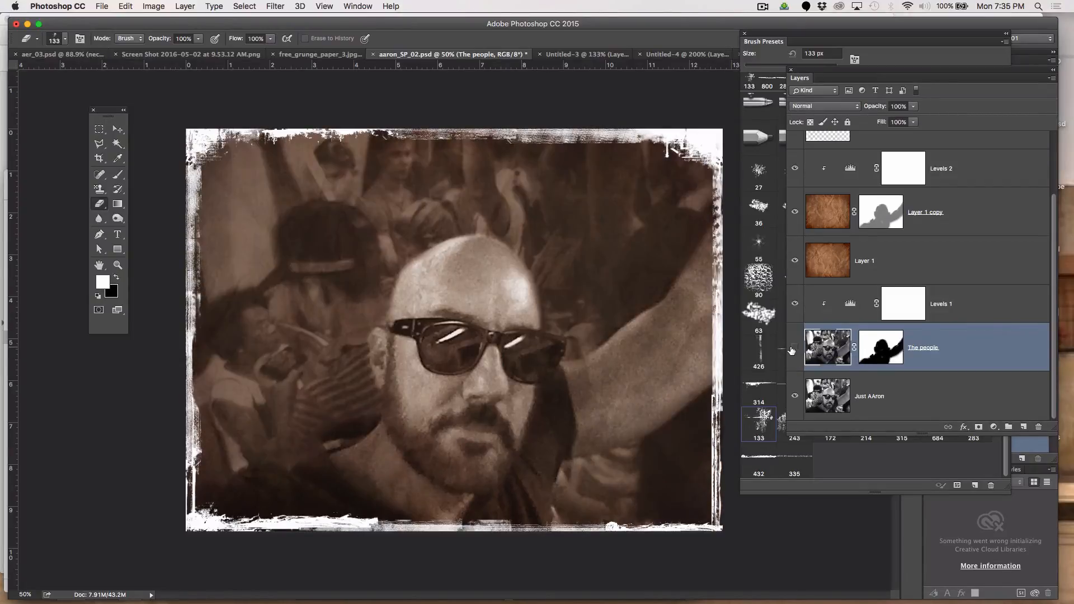
click(793, 348)
click(794, 349)
Step: Outline the sunglasses on the bottom portrait layer with the Polygonal Lasso
click(833, 393)
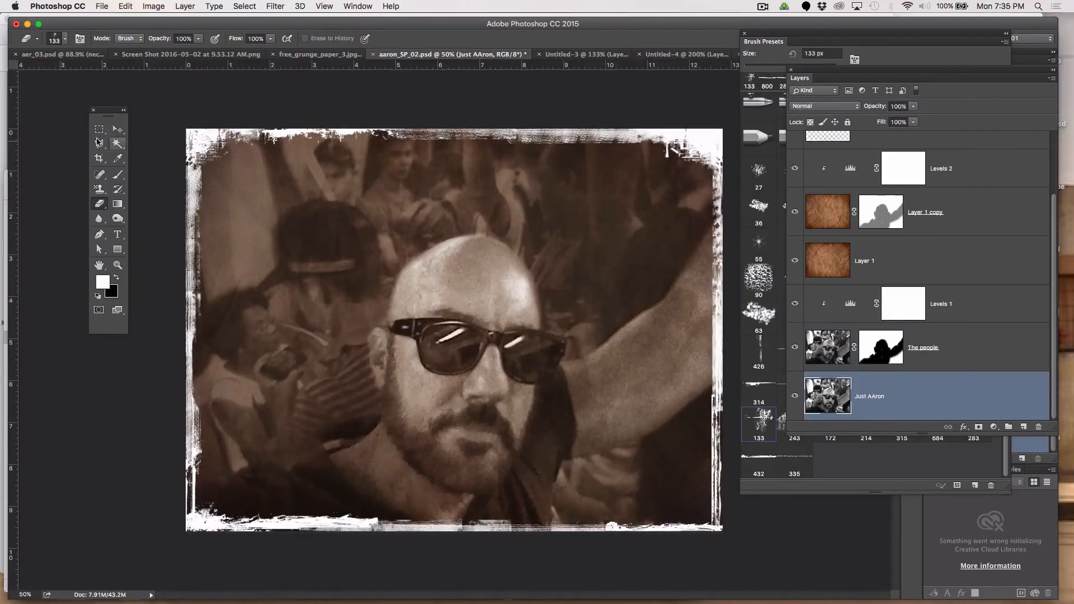
click(99, 144)
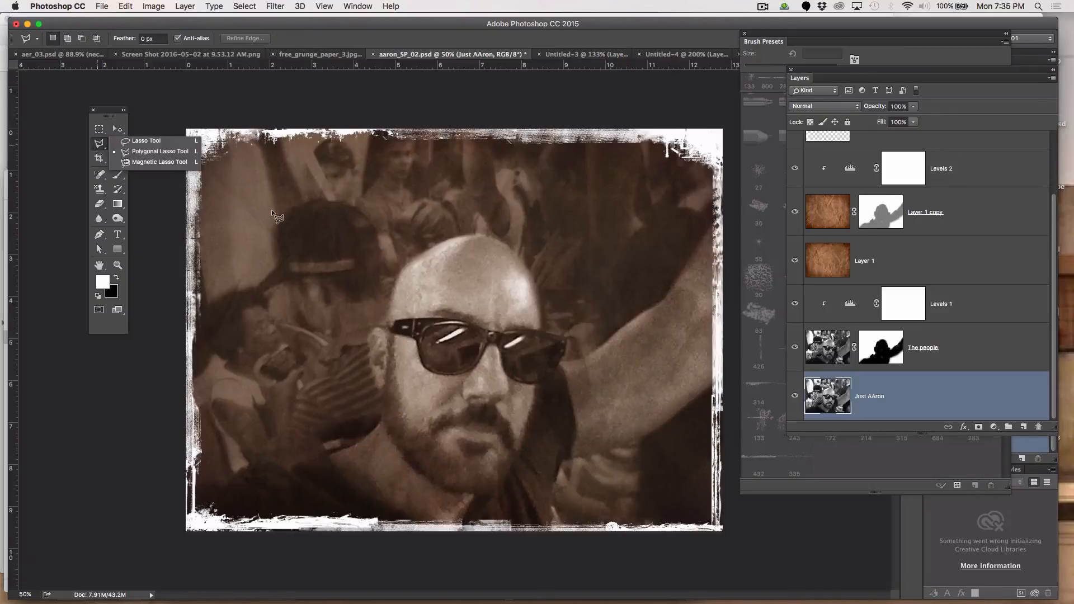
click(379, 316)
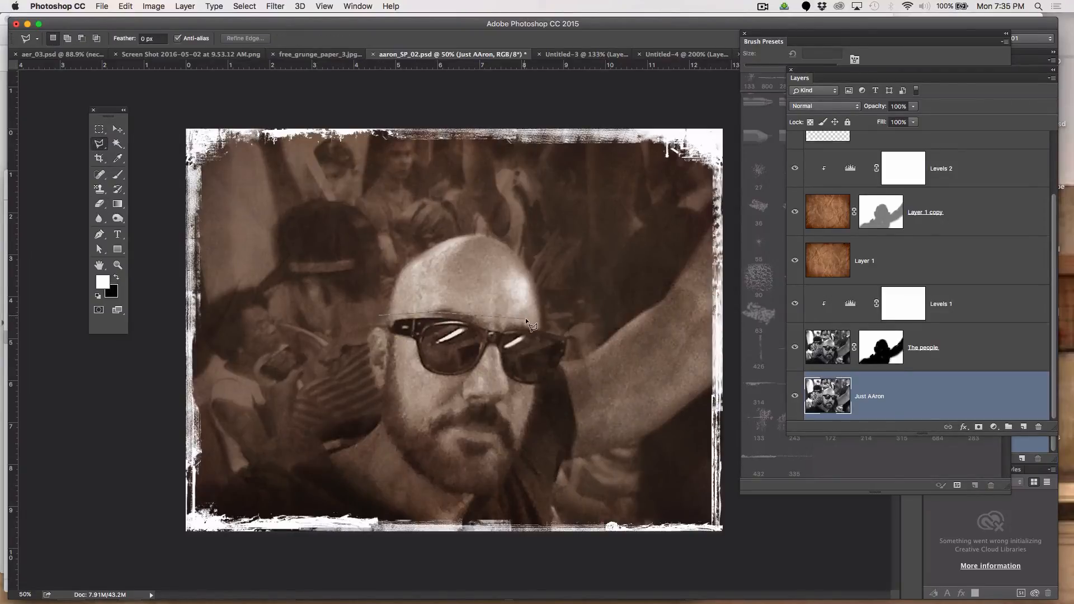
click(570, 374)
click(381, 314)
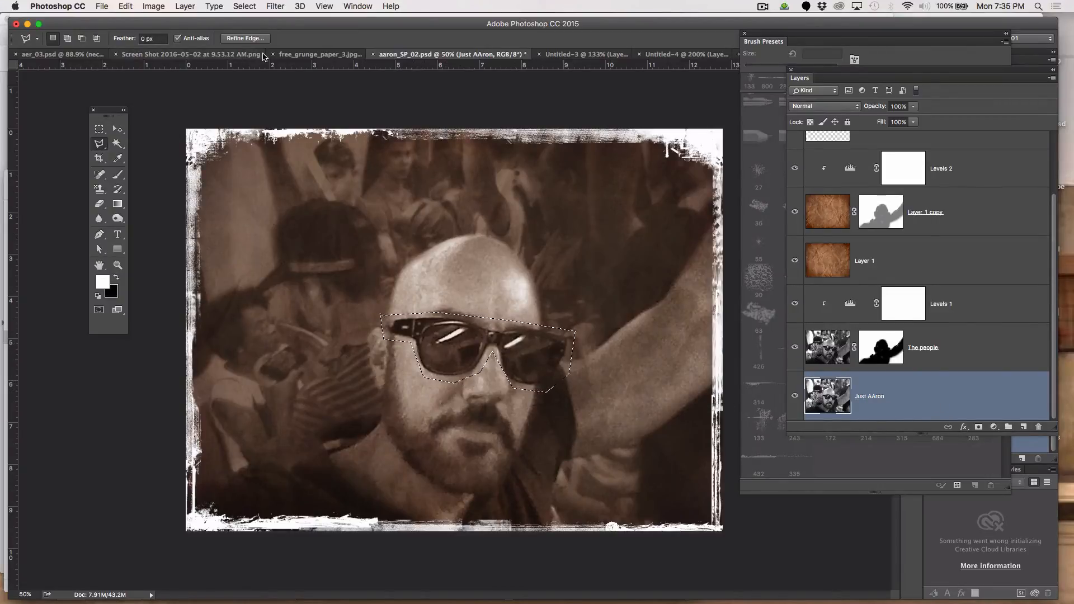
Step: Cut the selected sunglasses out of the portrait layer onto their own new layer
click(185, 7)
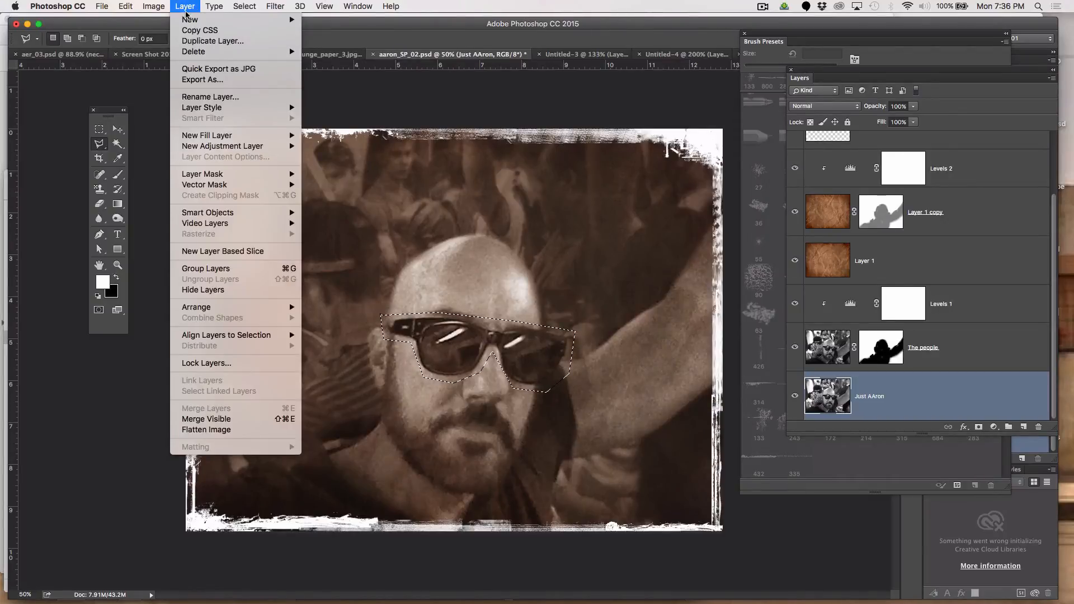
mouse_move(189, 20)
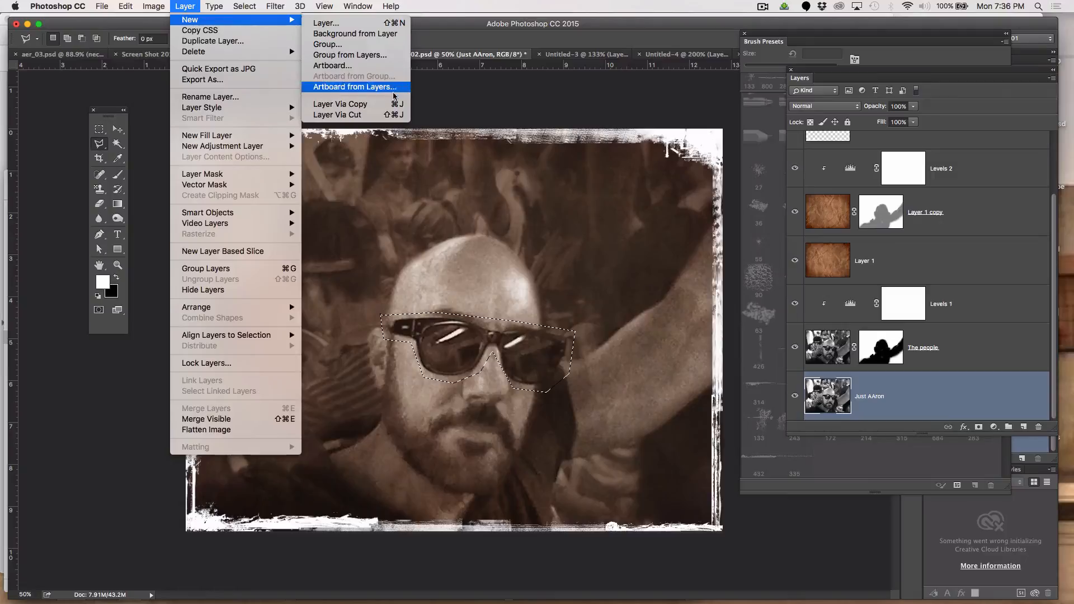
click(381, 116)
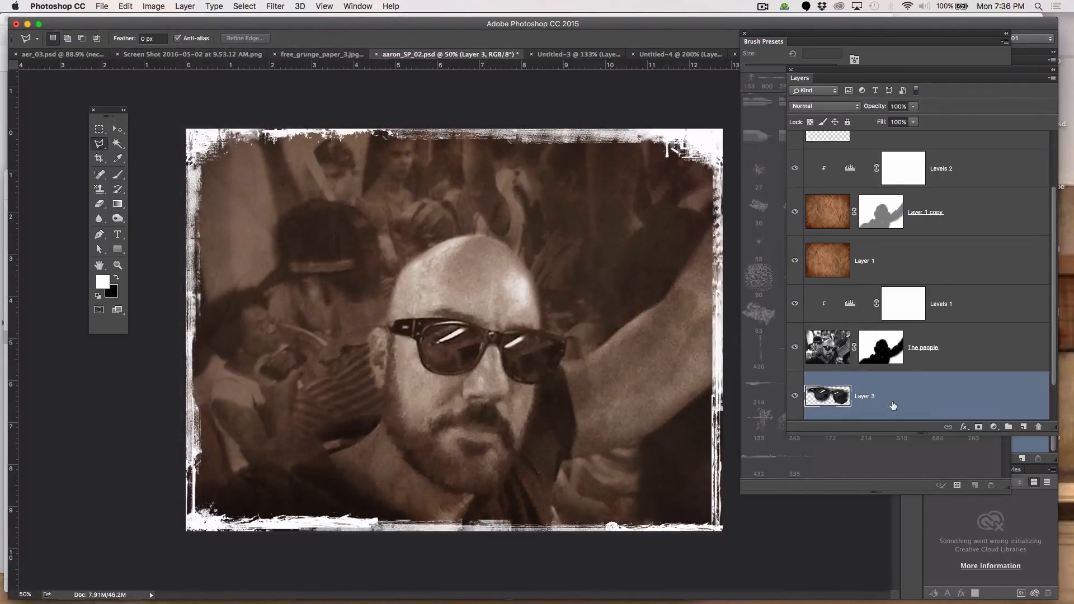
Step: Move the sunglasses layer, Layer 3, to the top of the layer stack and delete Layer 2
drag(893, 404, 848, 142)
click(875, 205)
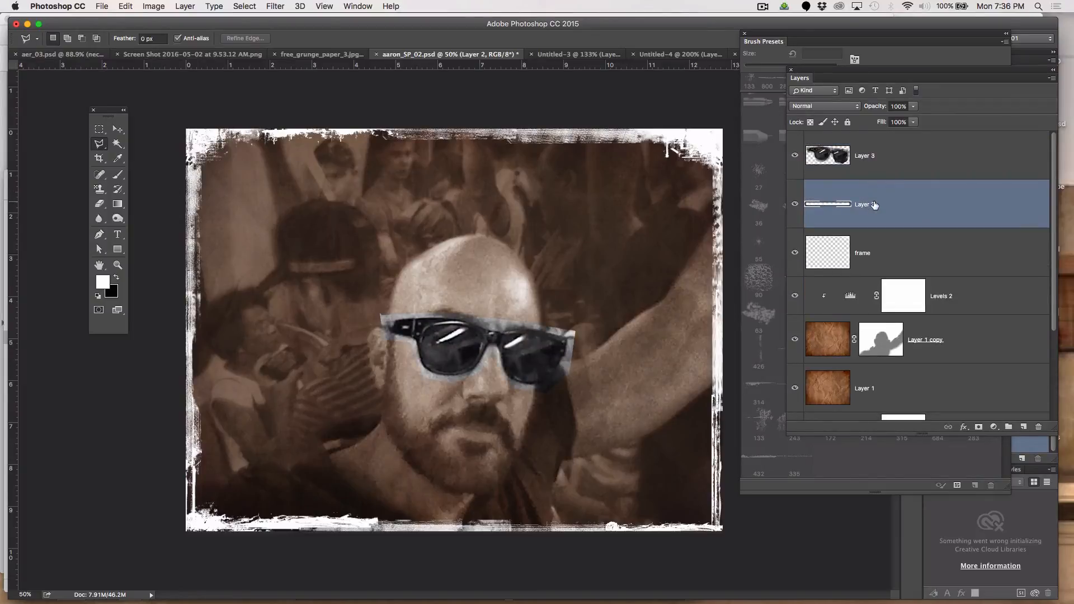
key(Delete)
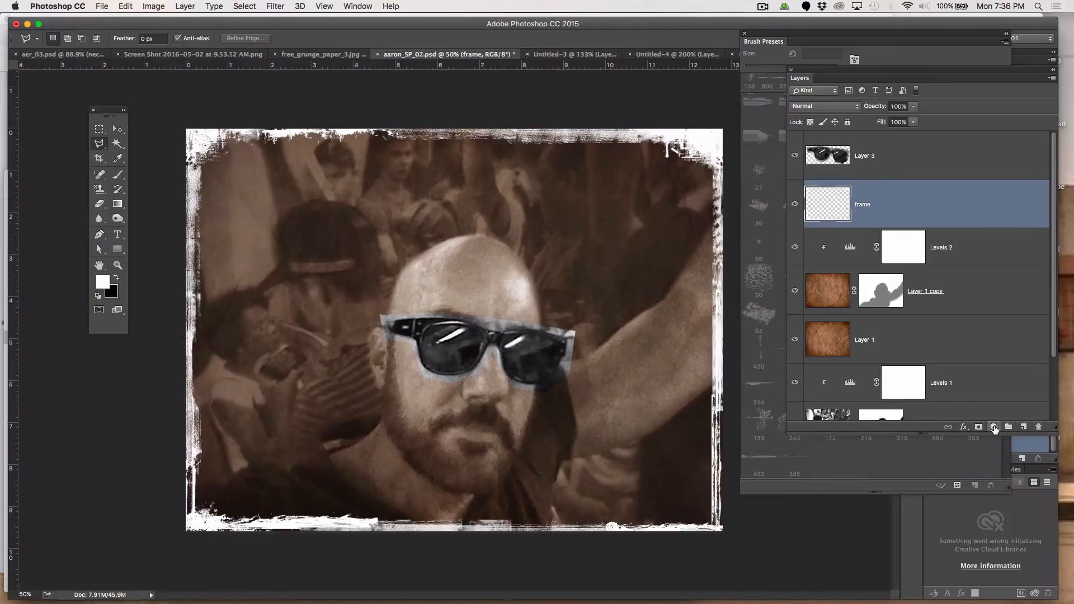
Step: Try a Hue/Saturation adjustment clipped to the frame layer, colorized with hue 113, saturation +100 and lightness +44
click(995, 428)
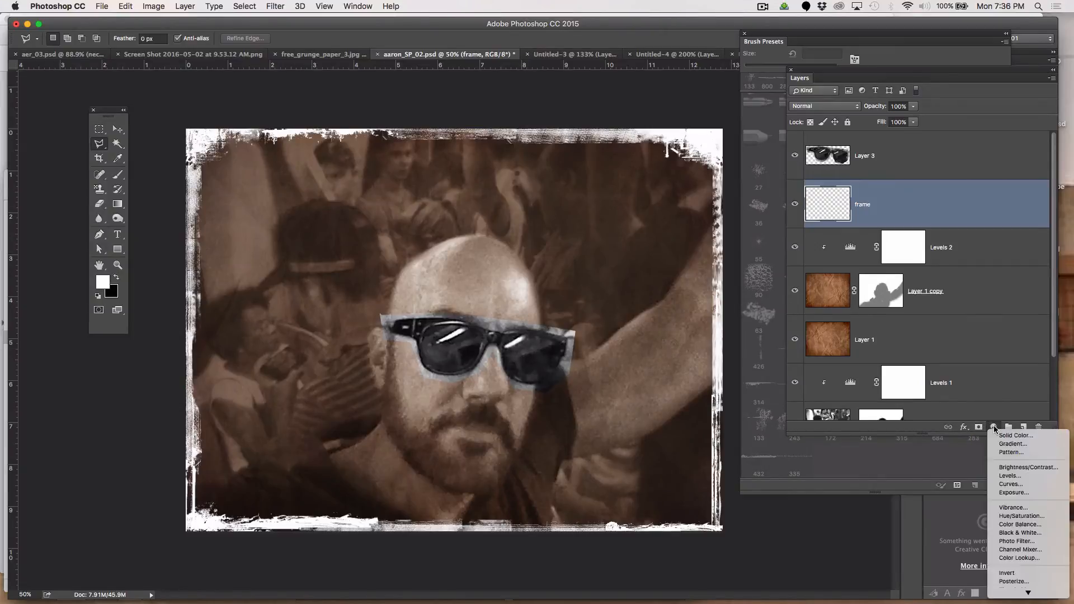
click(1021, 516)
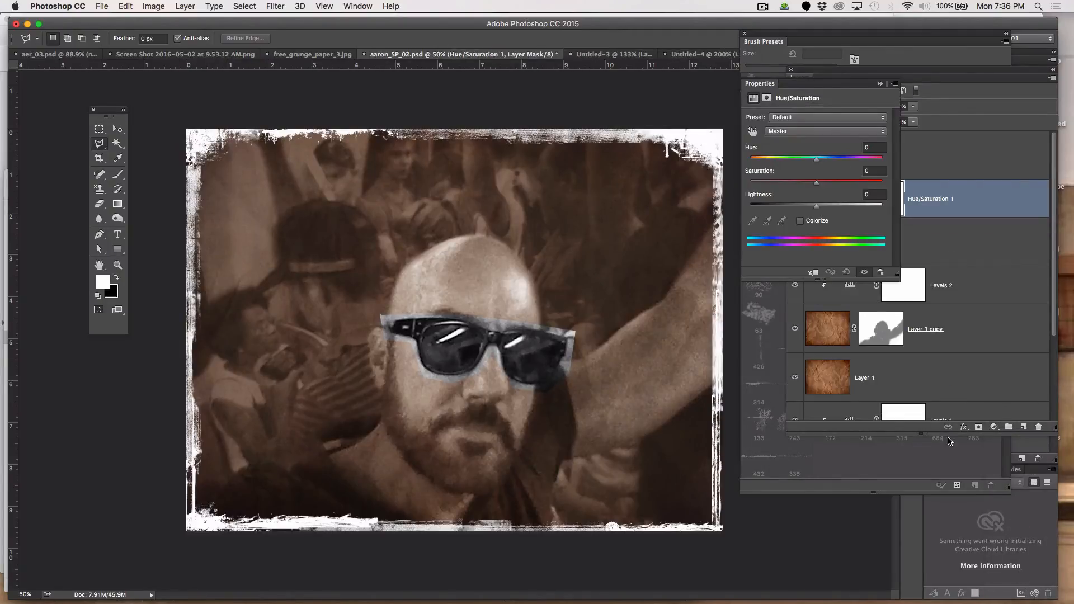
click(816, 273)
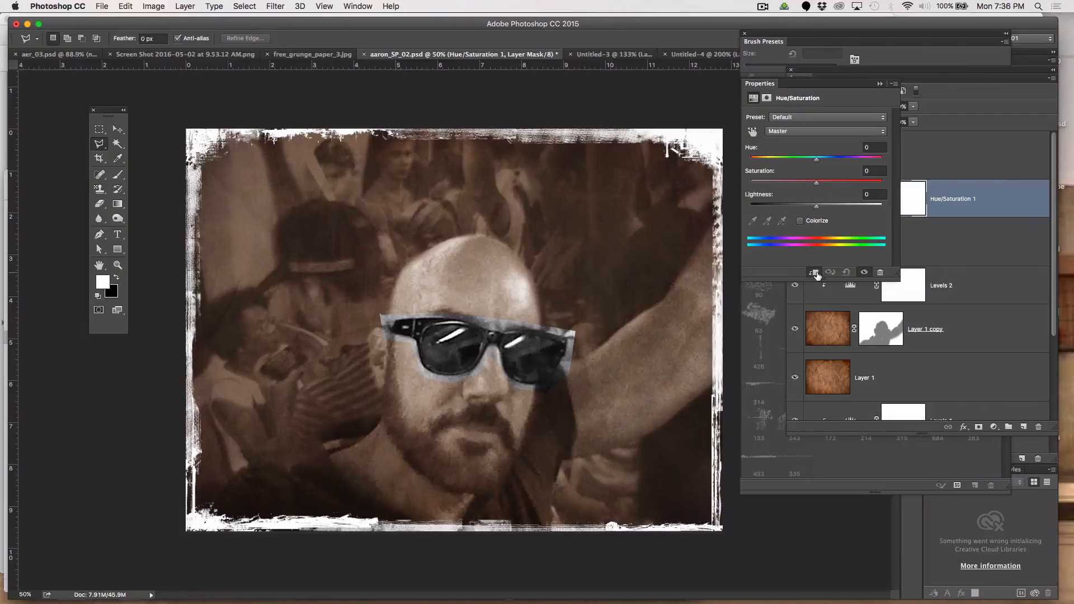
click(800, 221)
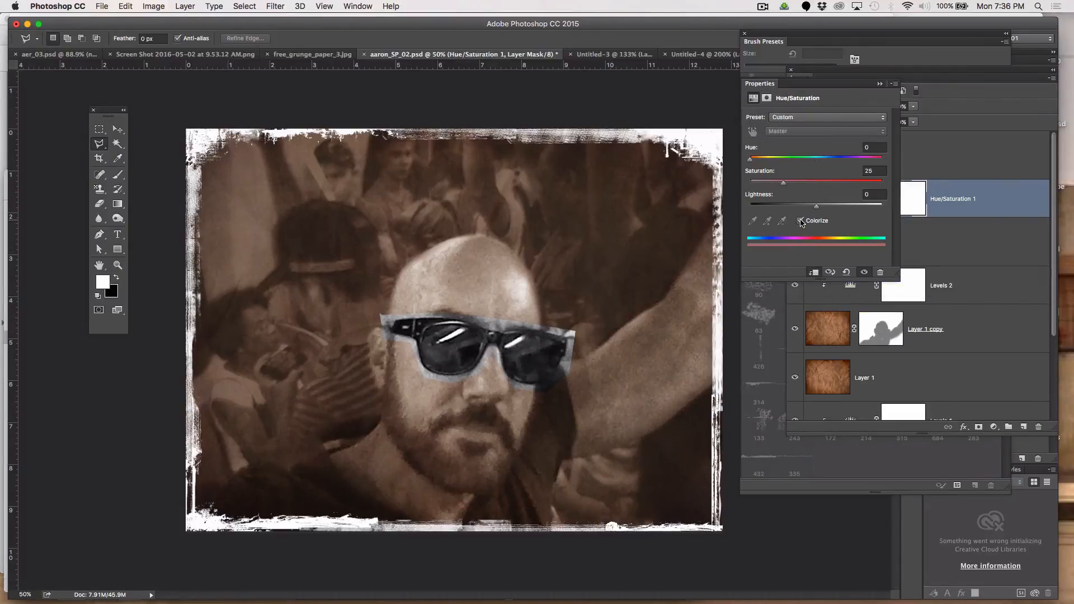
click(841, 158)
drag(844, 162, 871, 162)
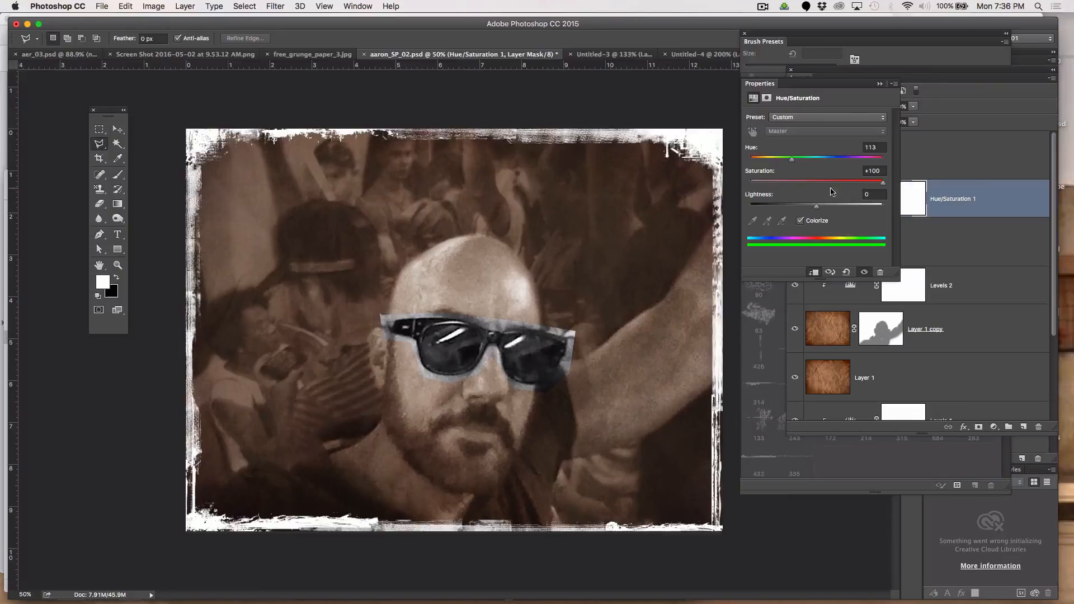
drag(816, 207, 845, 206)
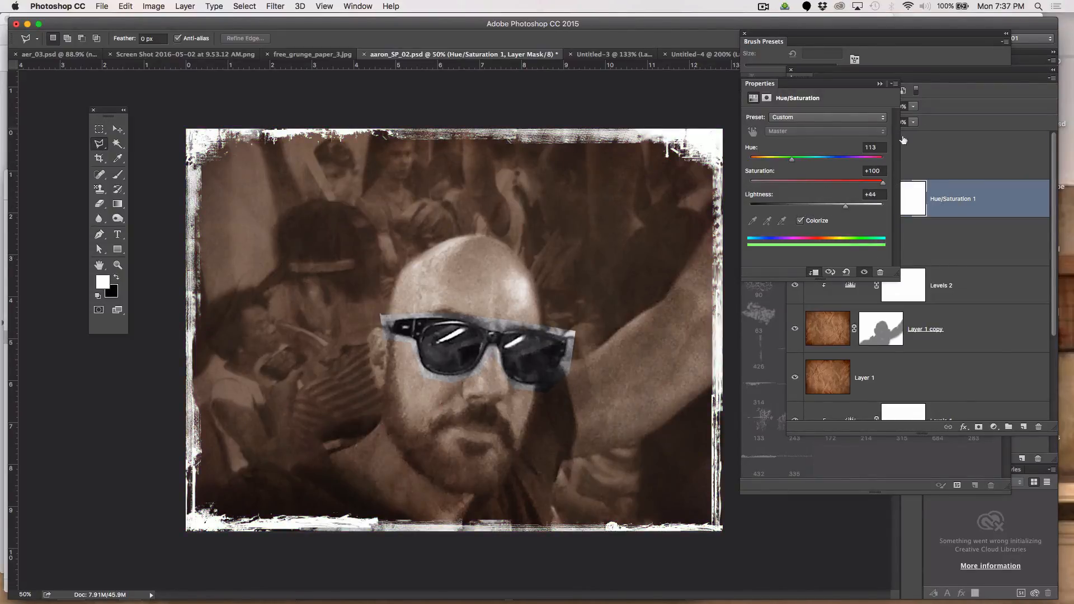
Step: Try transferring the Hue/Saturation adjustment to Layer 3, undo that, and delete the adjustment layer above the frame
click(957, 161)
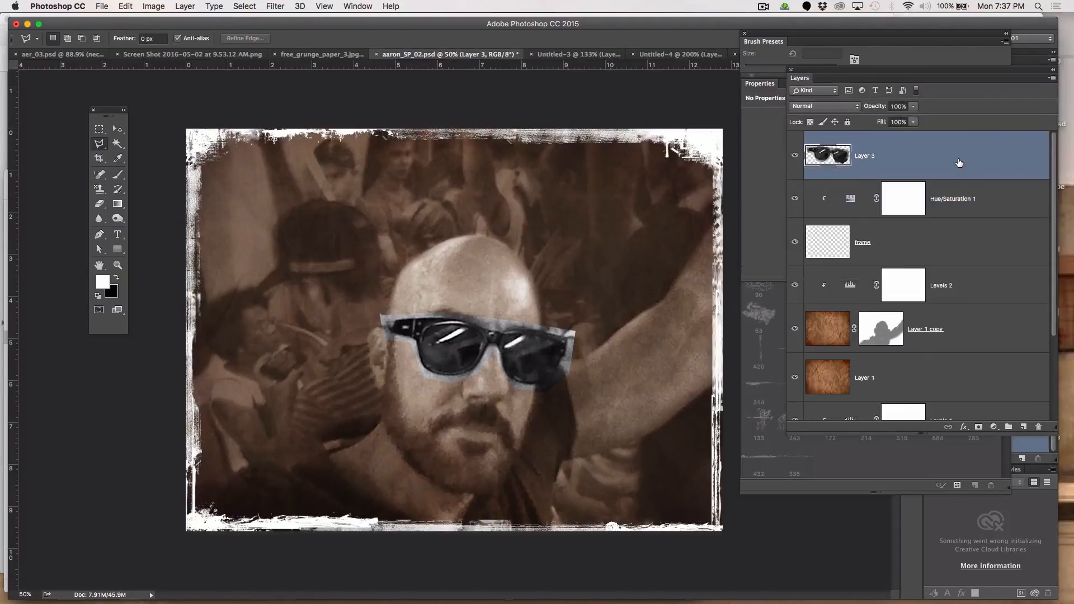
drag(903, 203, 905, 146)
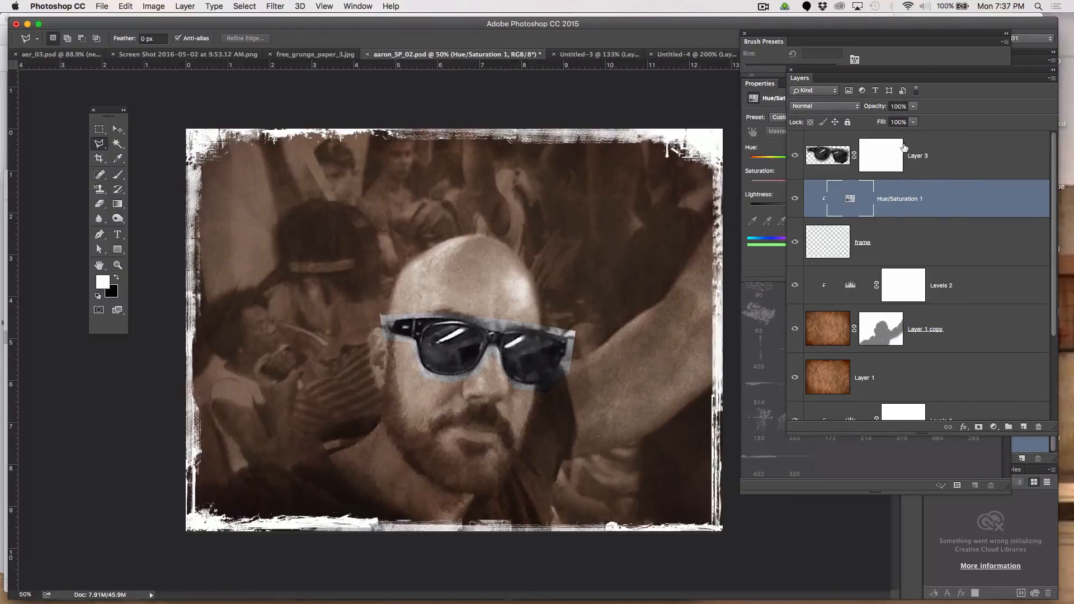
drag(855, 199, 884, 167)
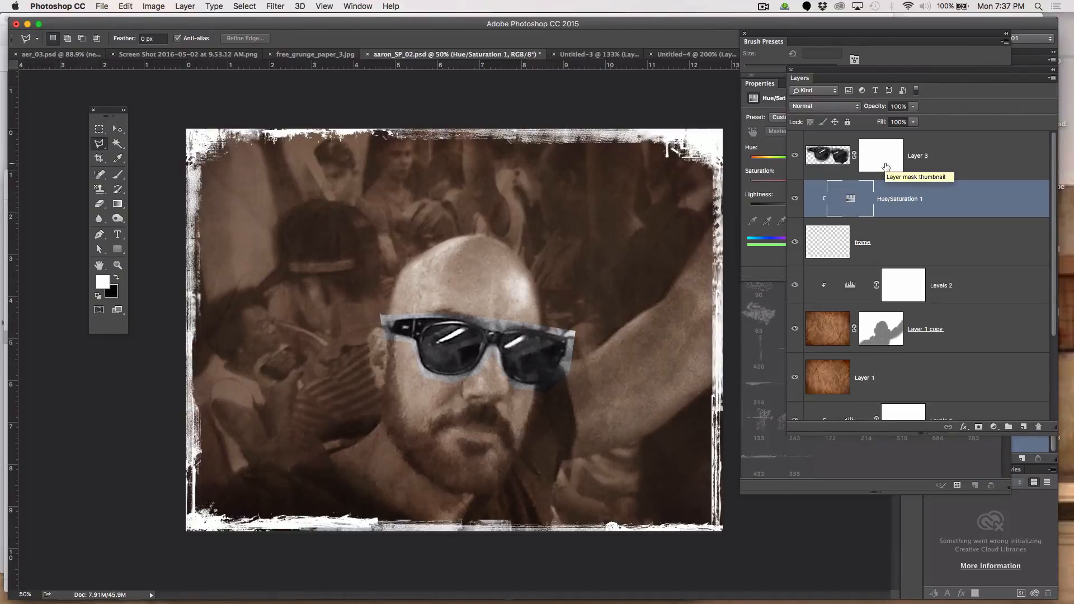
key(super+z)
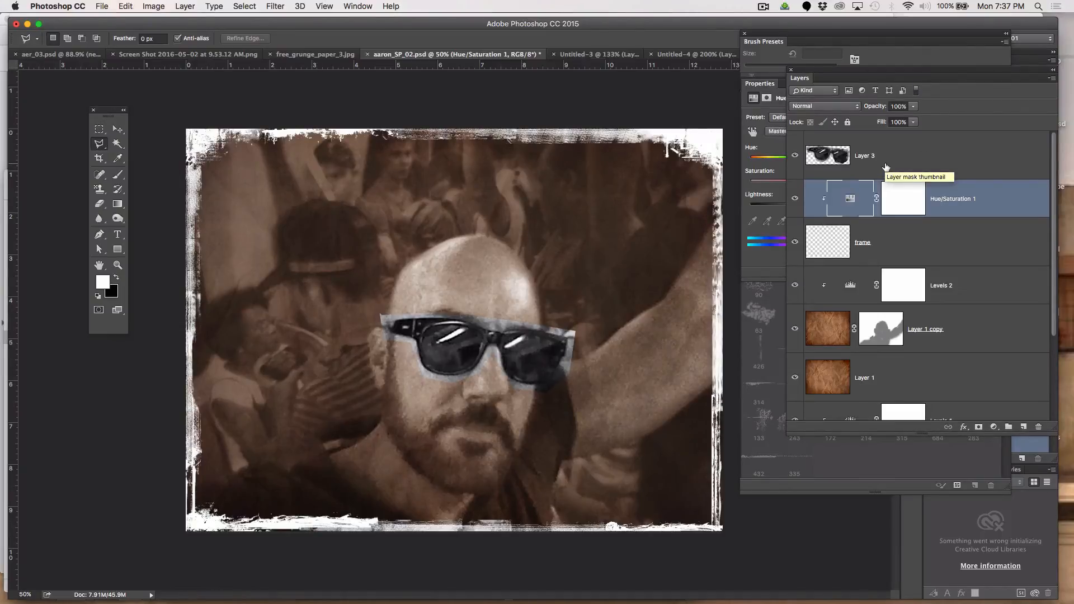
key(BackSpace)
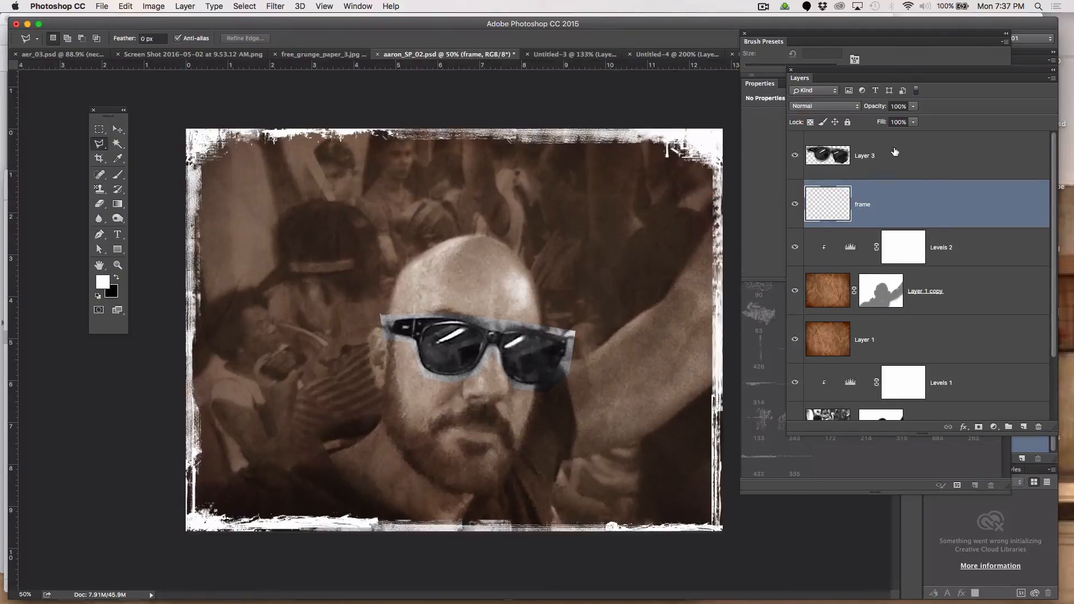
Step: Add a Hue/Saturation adjustment clipped to the sunglasses layer and colorize it blue with hue 237 and saturation 25
click(894, 153)
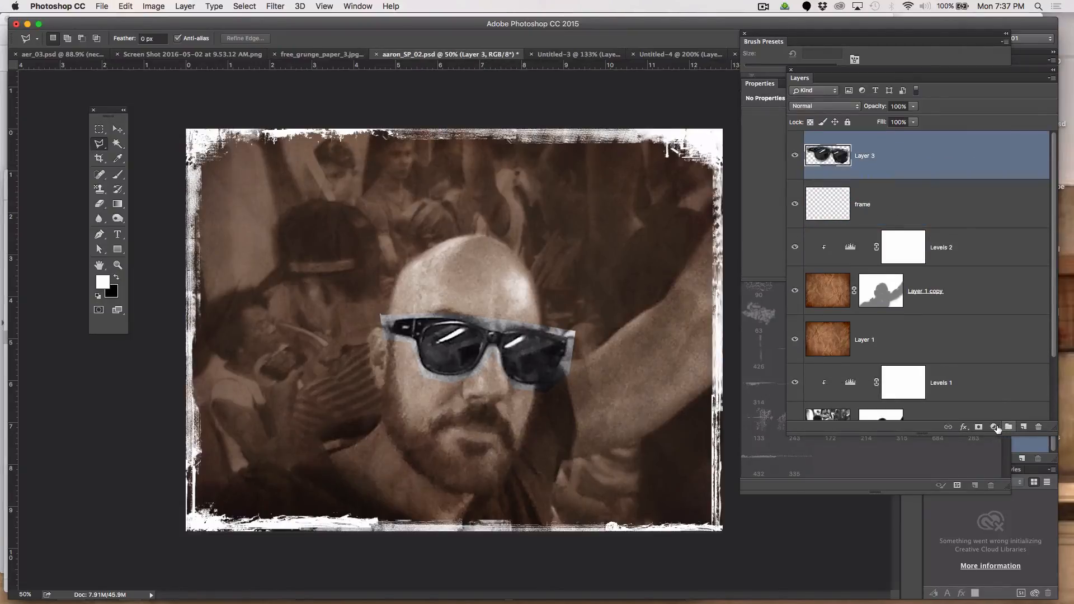
click(995, 428)
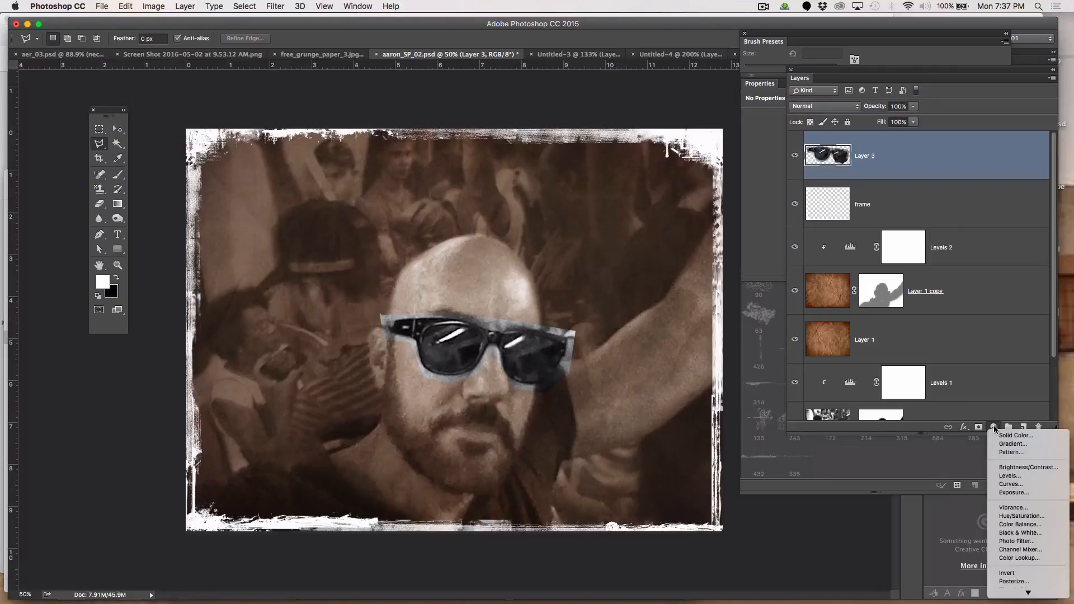
click(1015, 515)
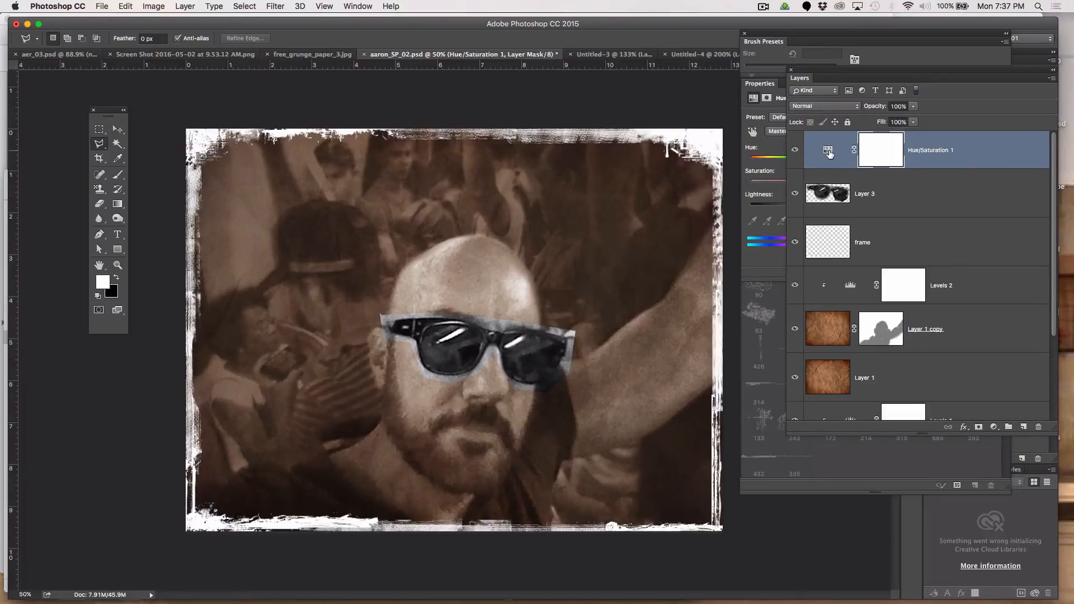
click(754, 262)
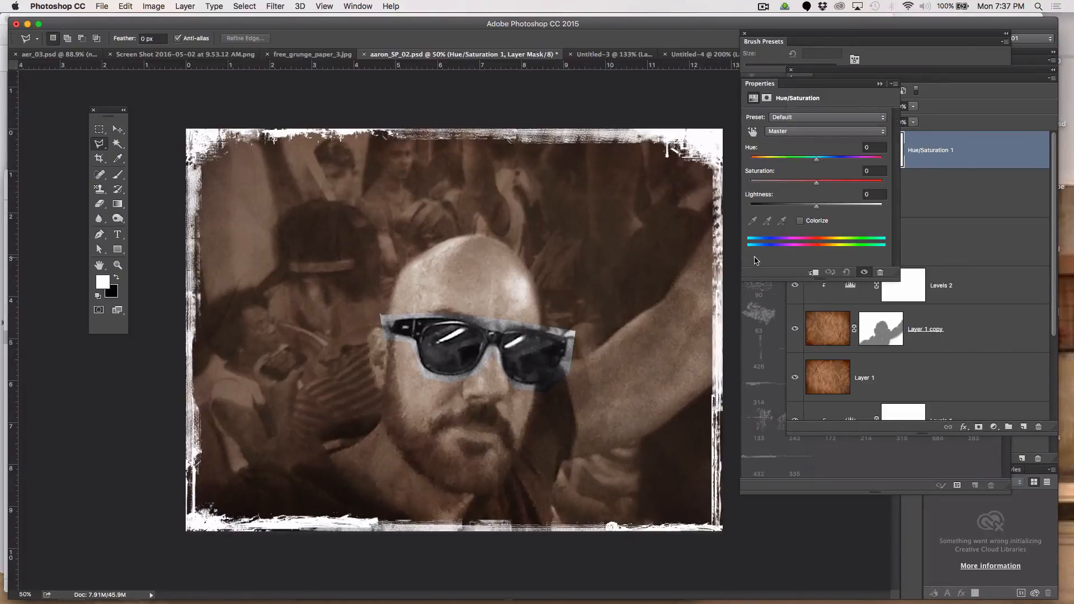
click(813, 273)
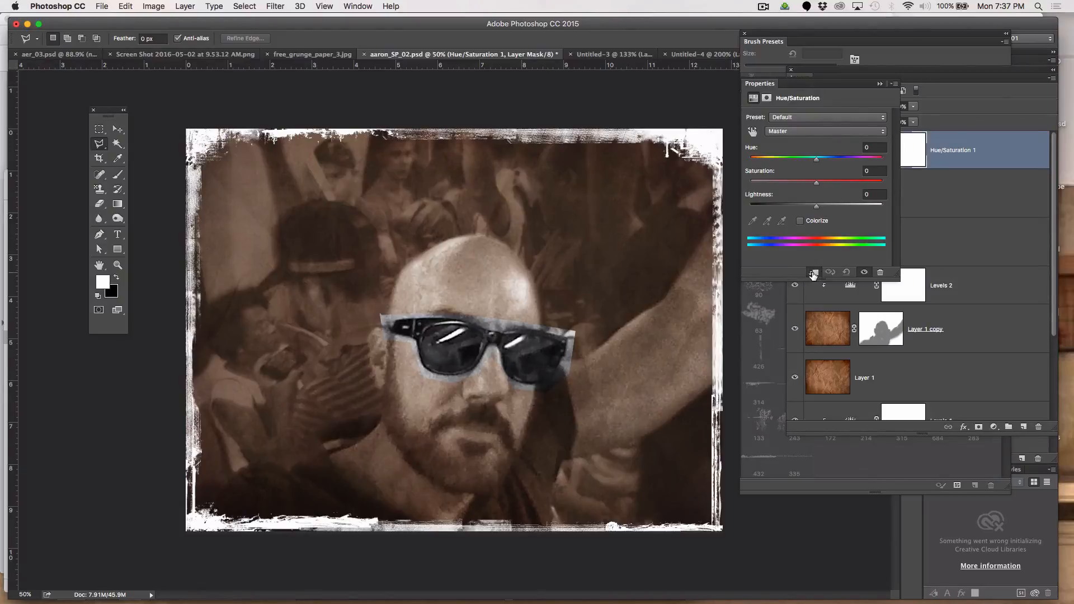
click(800, 221)
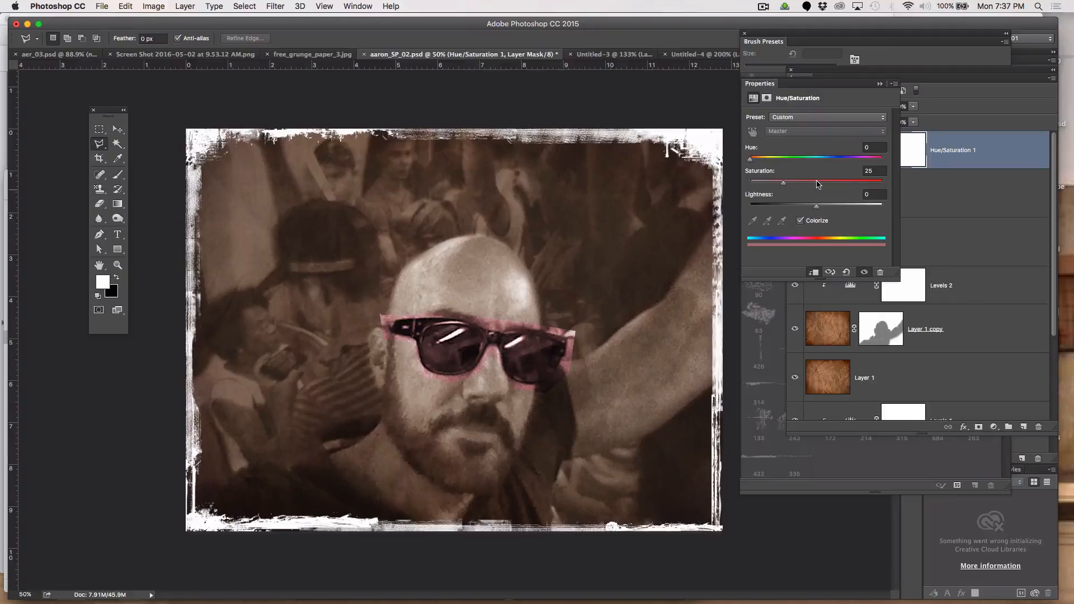
click(839, 159)
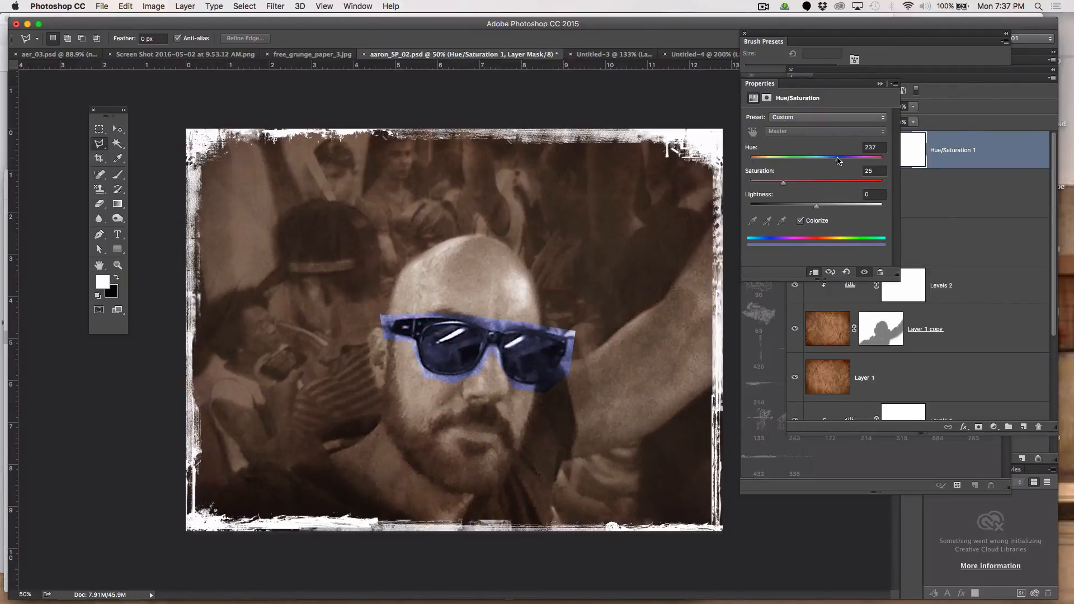
Step: Target the Hue/Saturation 1 layer mask and set up the Brush tool with black as the foreground colour
click(954, 154)
click(904, 153)
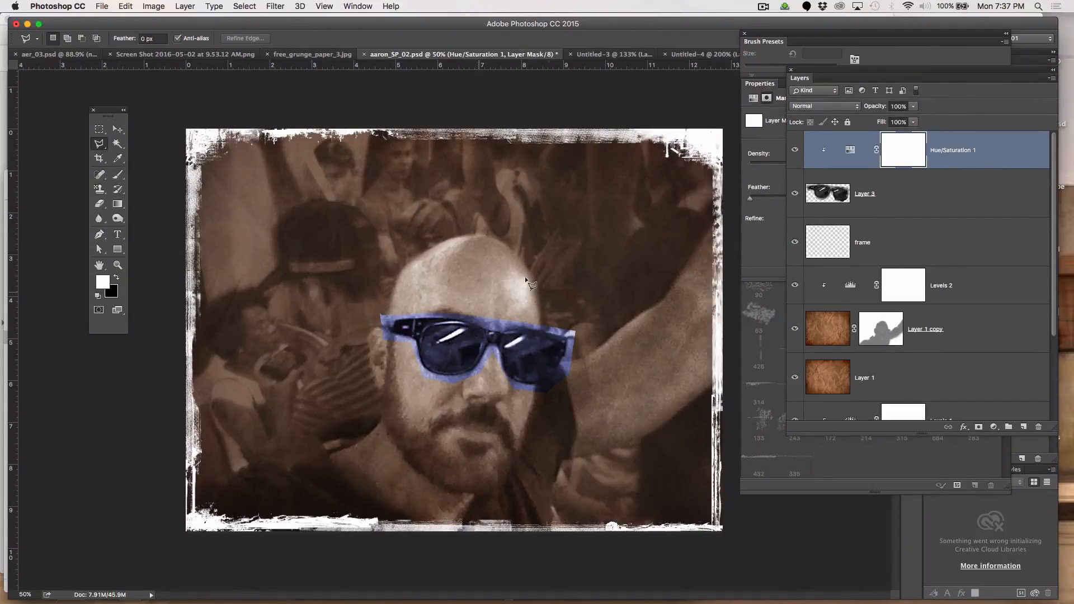
click(117, 277)
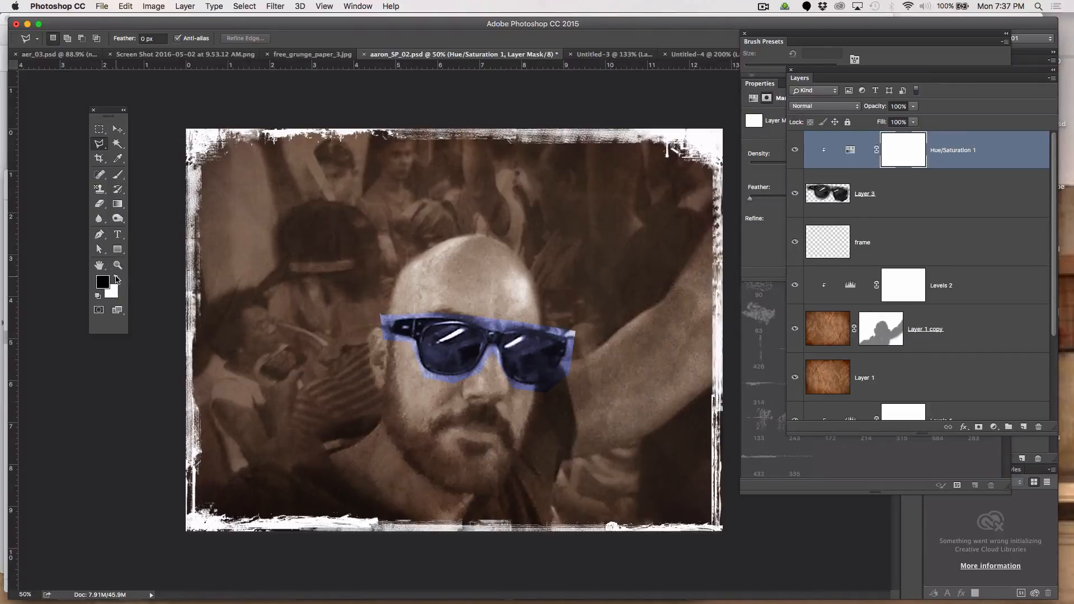
click(118, 174)
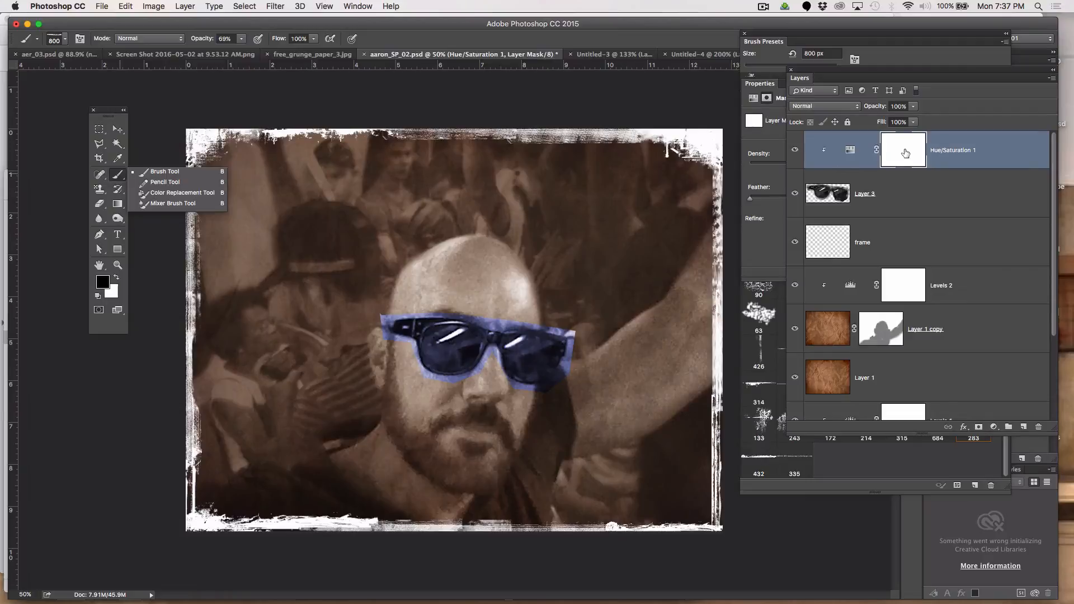
click(187, 173)
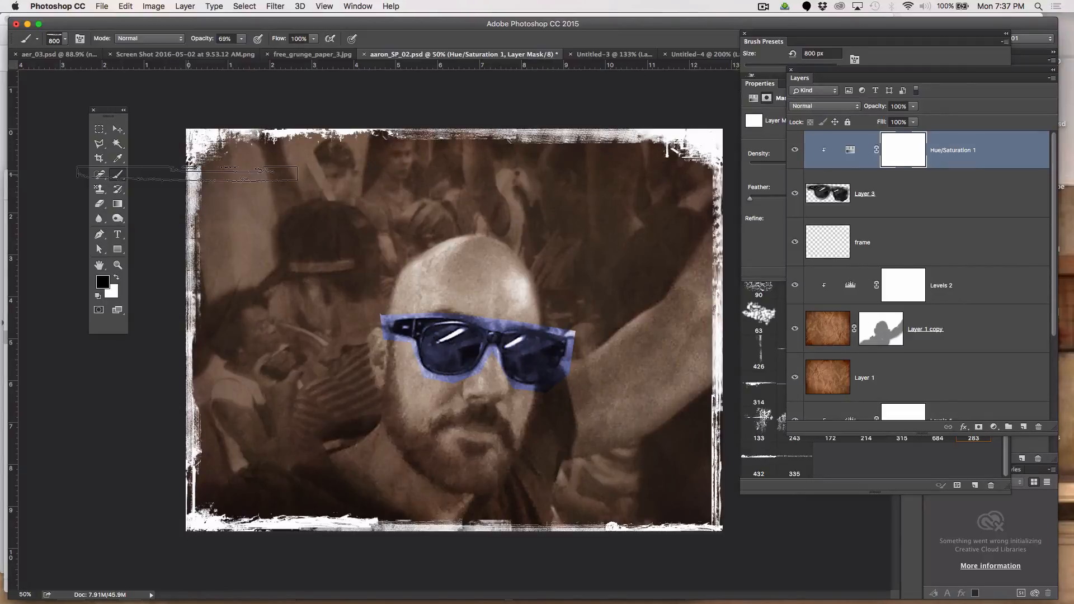
Step: Save the current brush as the preset Sampled Brush 2 1, and switch to a hard round brush sized 100 px
click(877, 465)
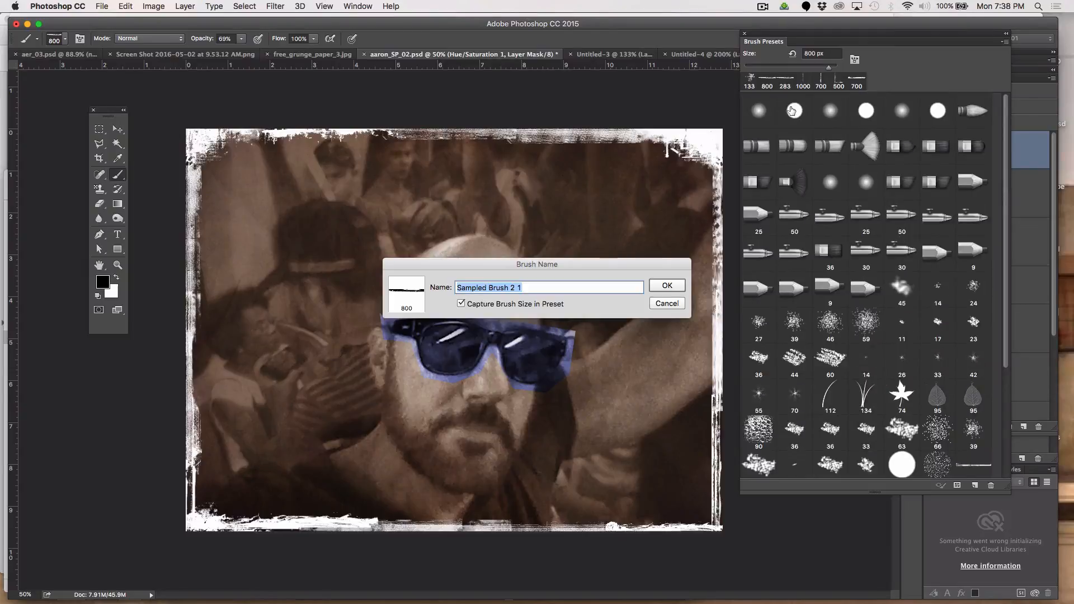
click(668, 286)
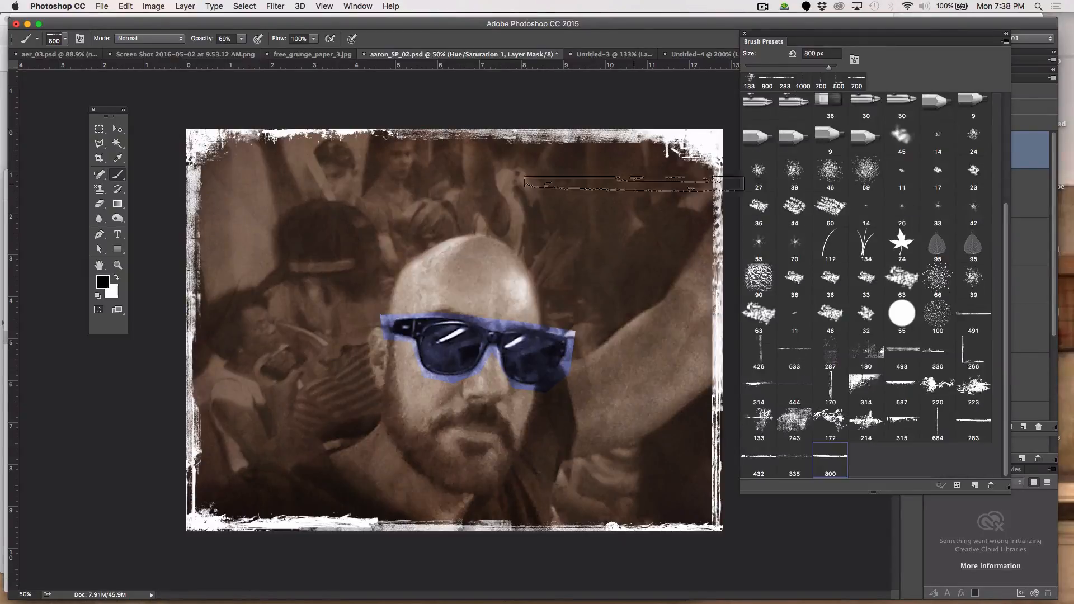
scroll(866, 138, up, 5)
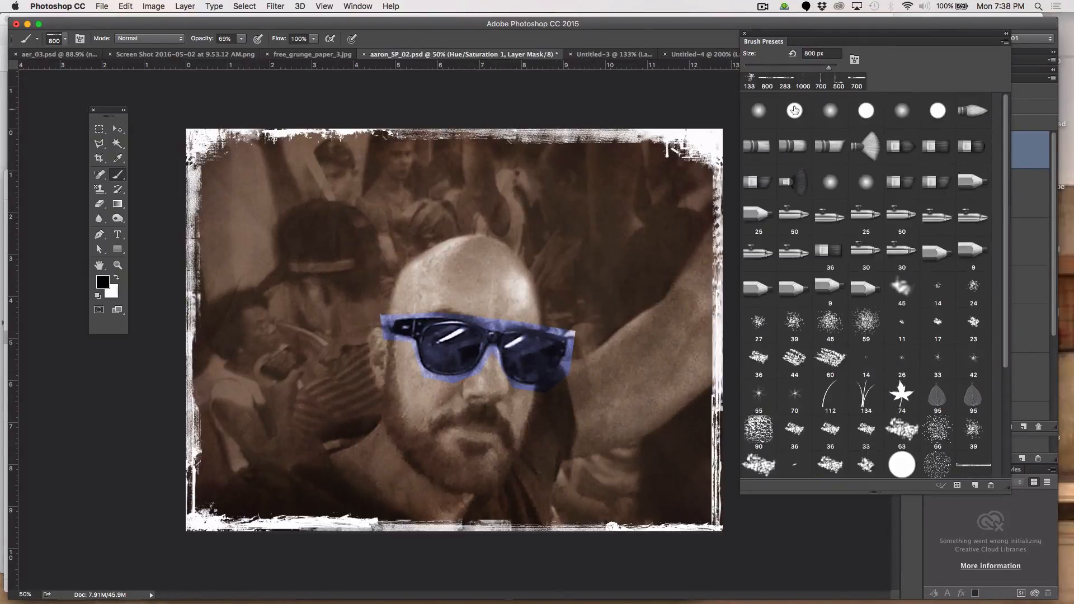
click(795, 110)
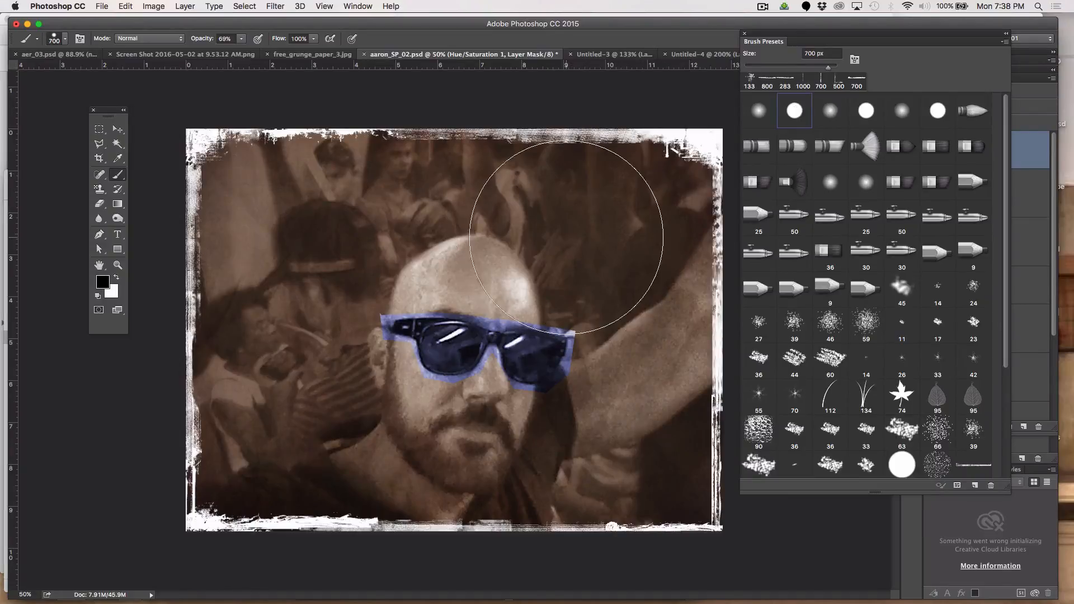
key(bracketleft)
key(bracketleft)
key(bracketleft)
key(bracketleft)
key(bracketleft)
key(bracketleft)
key(bracketleft)
Step: Paint black on the Hue/Saturation mask along the blue upper edge near the sunglasses' bridge at 200% zoom
key(z)
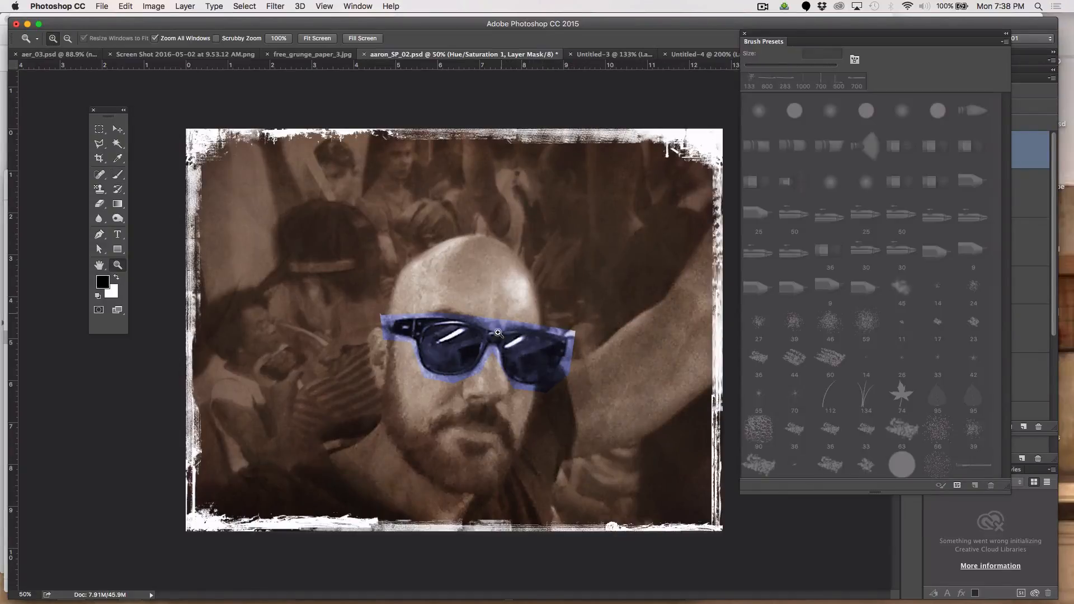
click(508, 325)
click(508, 324)
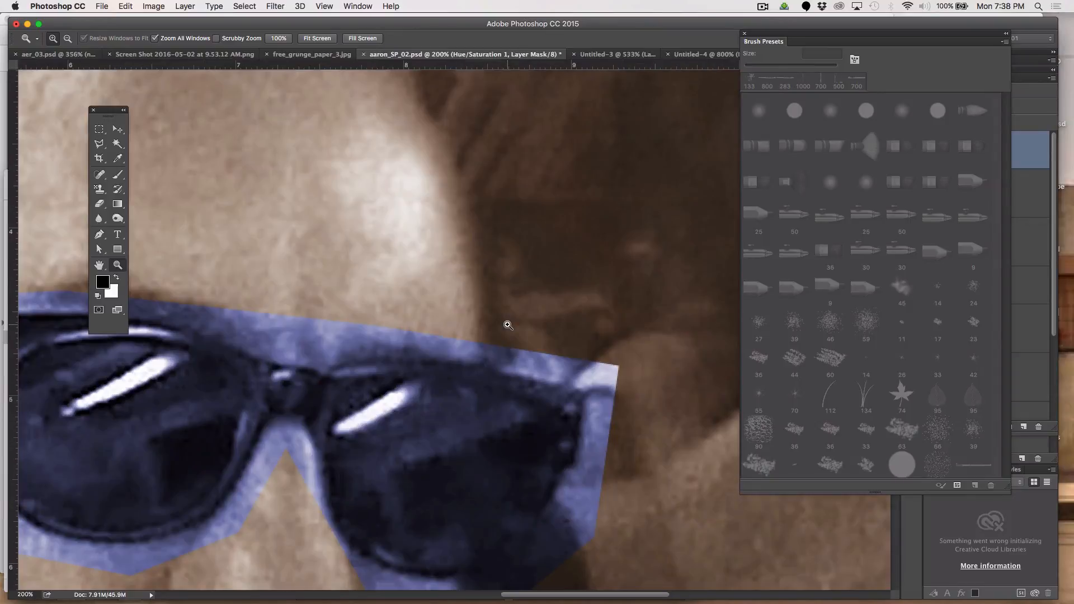
key(b)
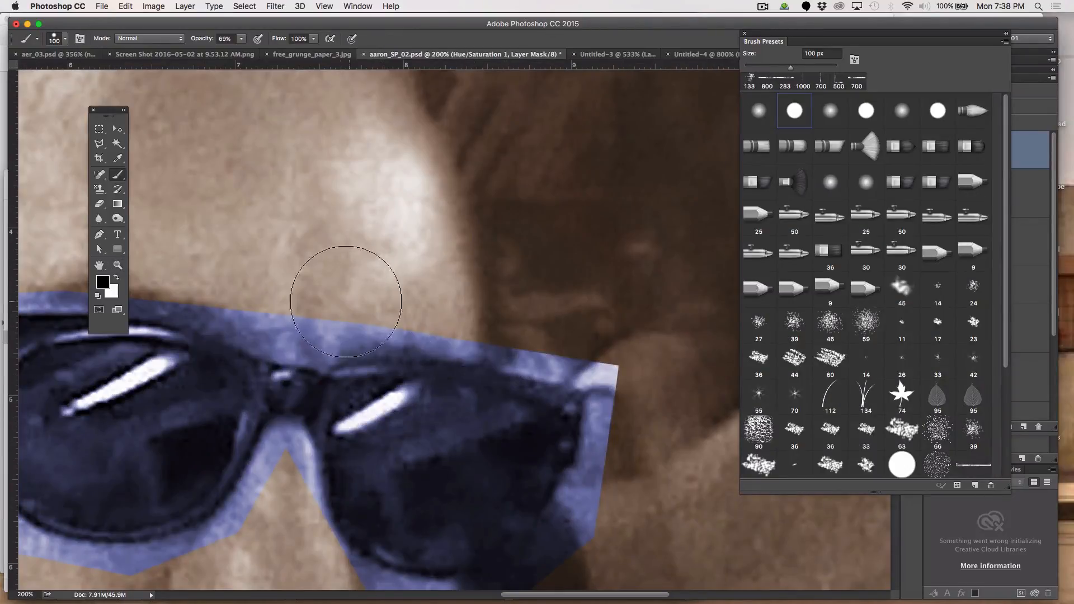
mouse_move(336, 285)
mouse_down()
mouse_move(321, 303)
mouse_move(398, 298)
mouse_move(321, 299)
mouse_up()
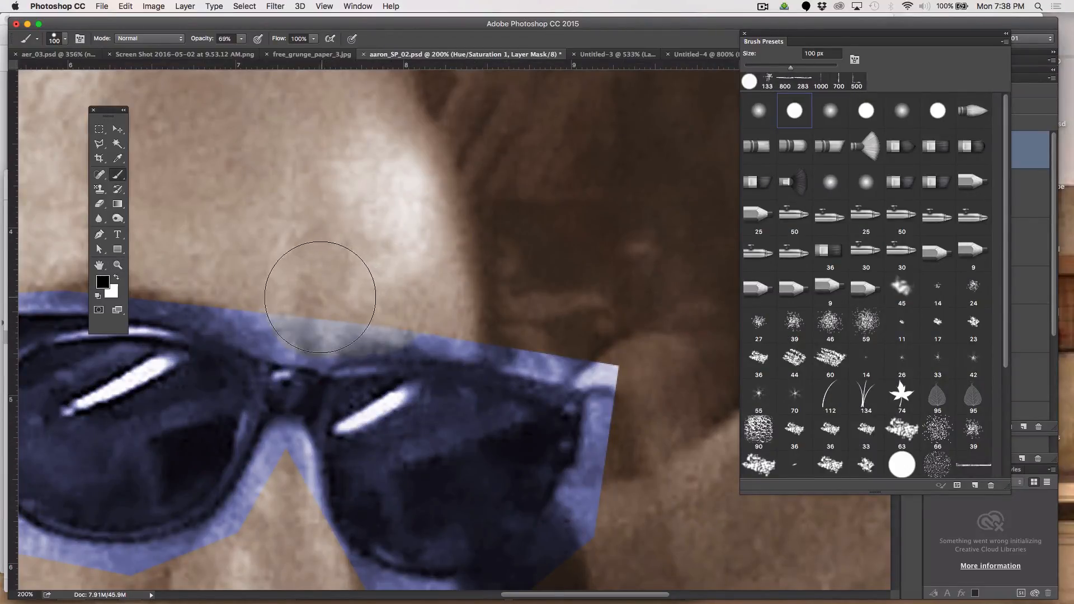
Step: Undo the black strokes painted on the Hue/Saturation 1 layer mask
key(x)
click(1021, 211)
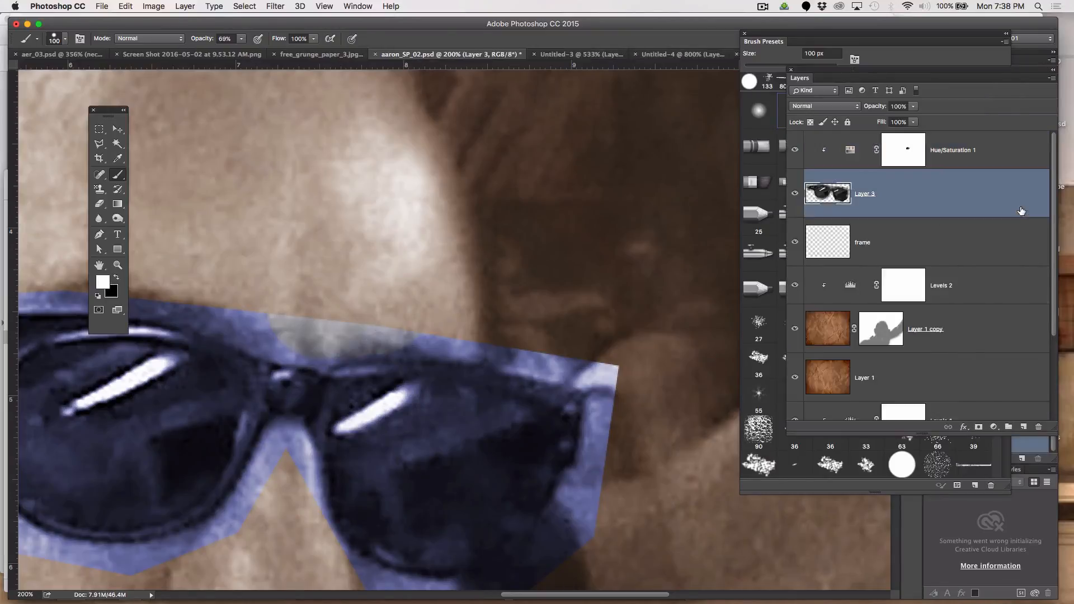
click(914, 157)
key(x)
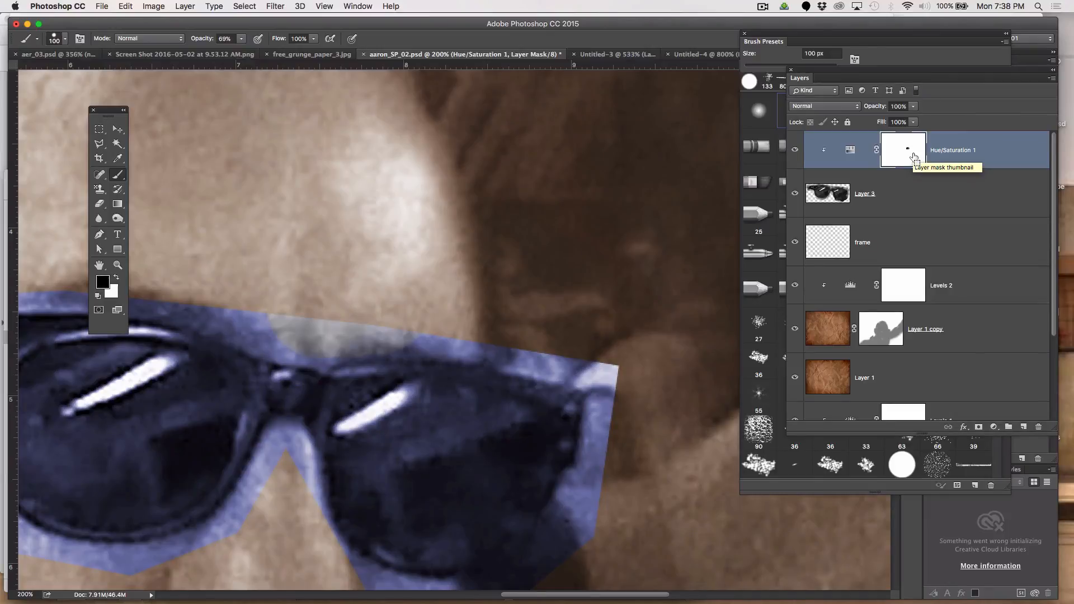
key(super+z)
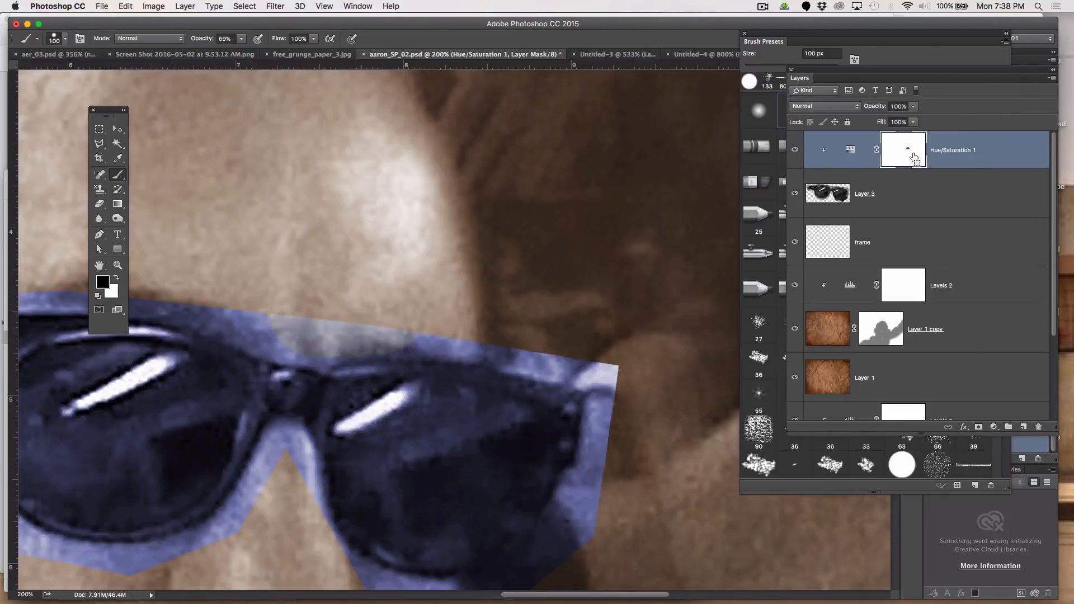
key(alt+super+z)
Step: Add a layer mask to Layer 3, the sunglasses layer, and make black the foreground colour
click(892, 199)
key(x)
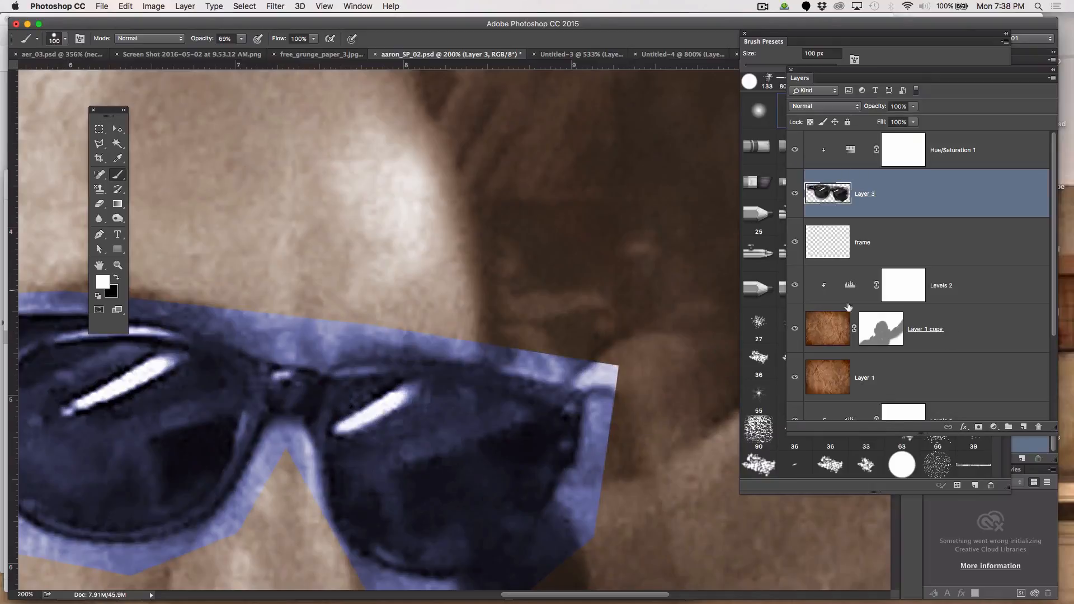
click(979, 427)
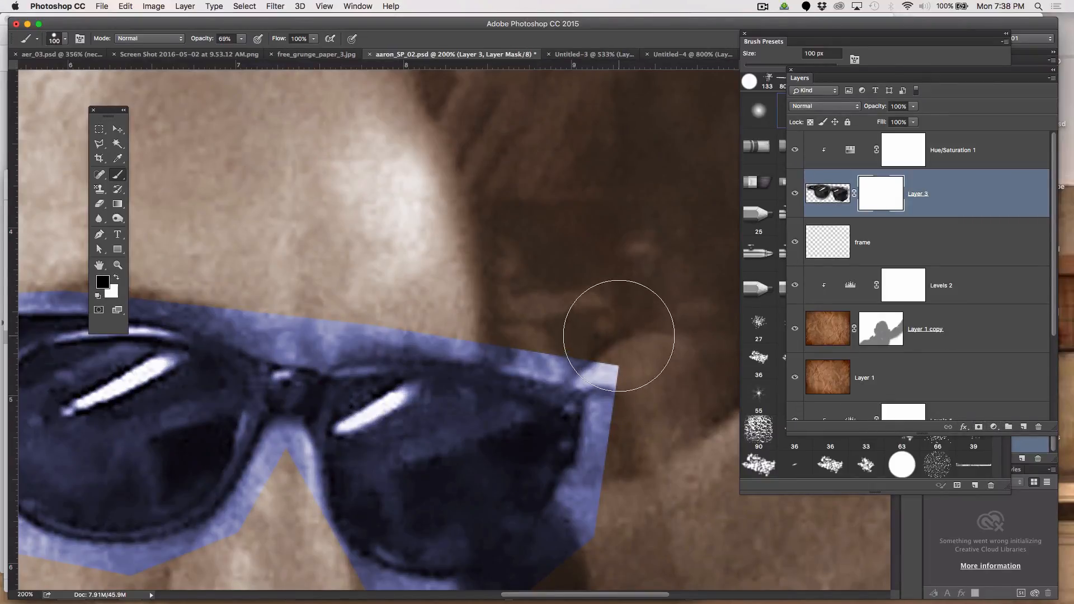
Step: Paint black on the Layer 3 mask along the blue fringe above the right lens, raising the brush opacity to 100%
drag(619, 337, 578, 316)
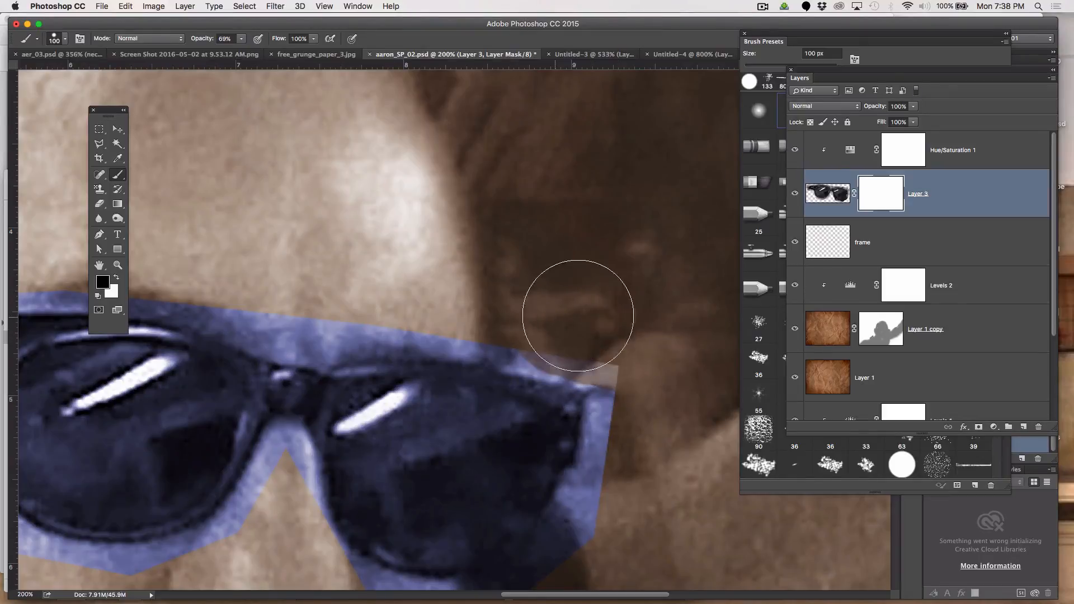
click(241, 39)
drag(244, 53, 295, 57)
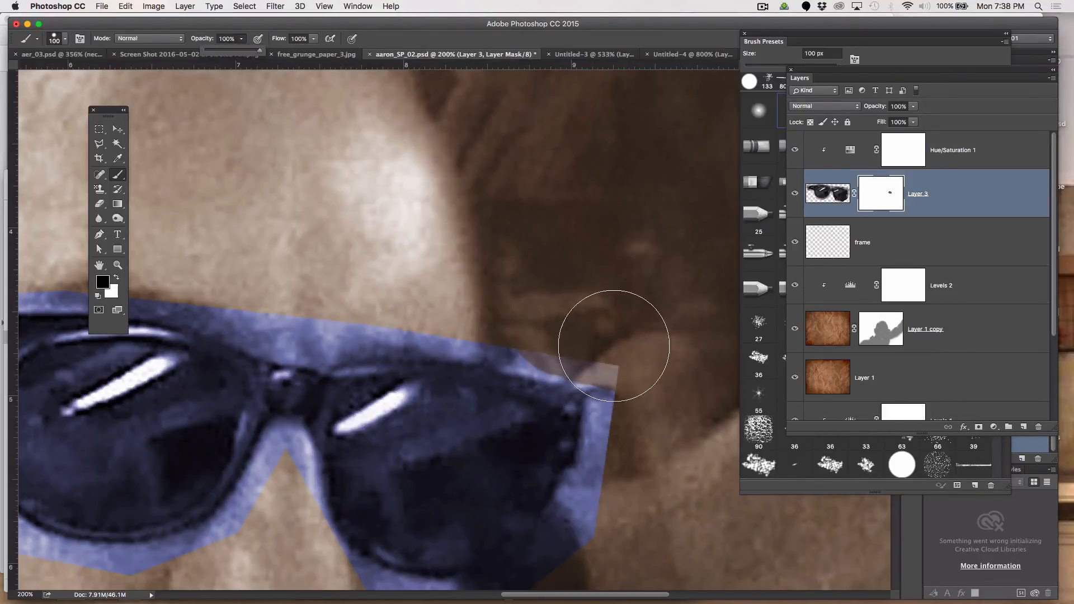
click(623, 324)
mouse_move(596, 326)
mouse_down()
mouse_move(497, 308)
mouse_move(454, 286)
mouse_move(342, 294)
mouse_move(353, 286)
mouse_up()
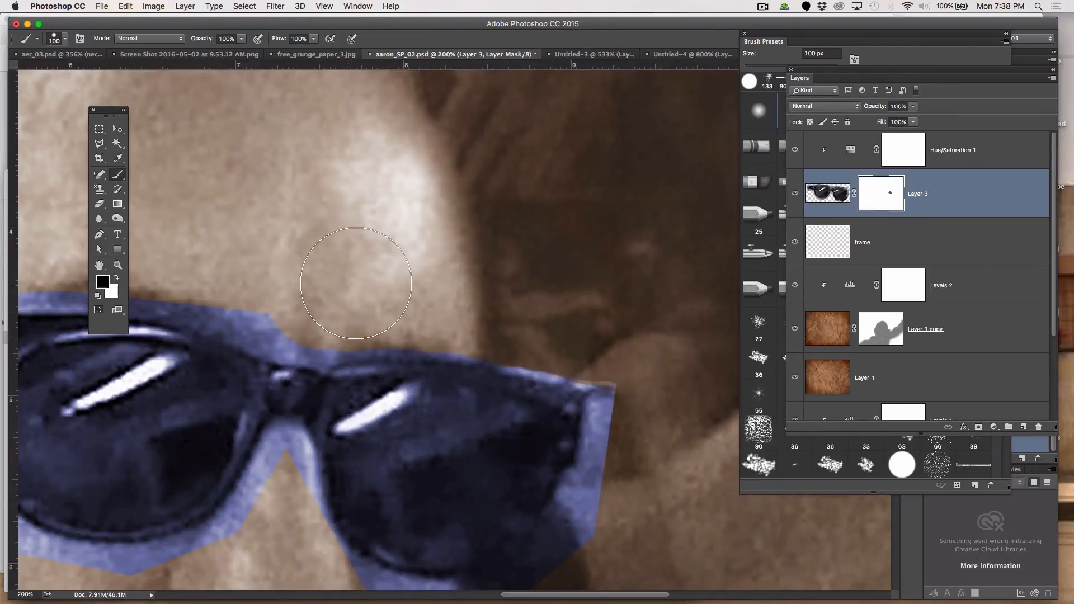
Step: Brush black on the Layer 3 mask around the sunglasses' left temple arm to hide its blue fringe
key(super+minus)
key(super+minus)
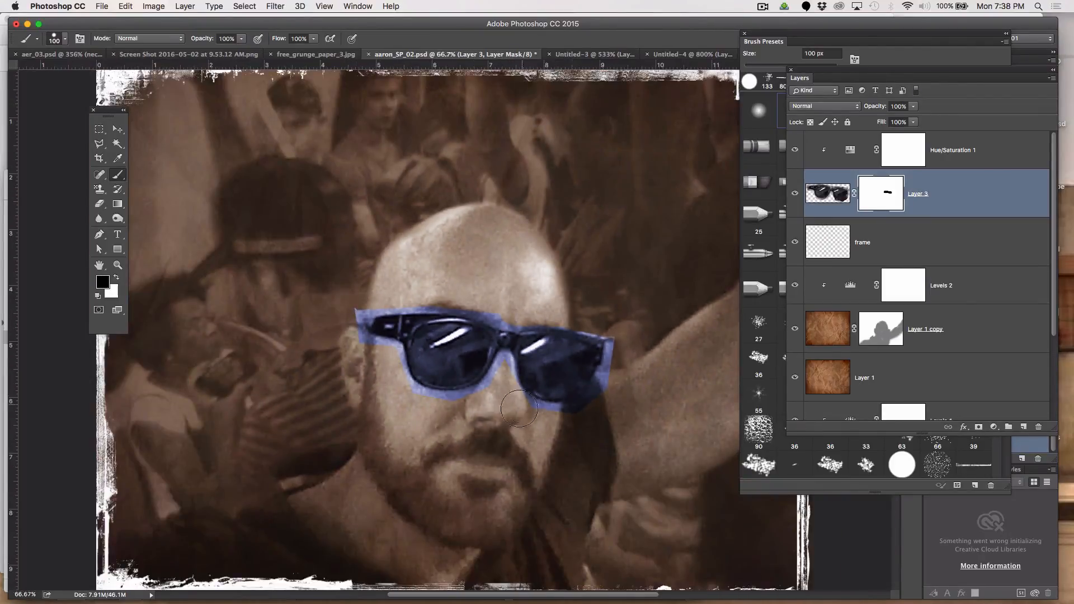
key(z)
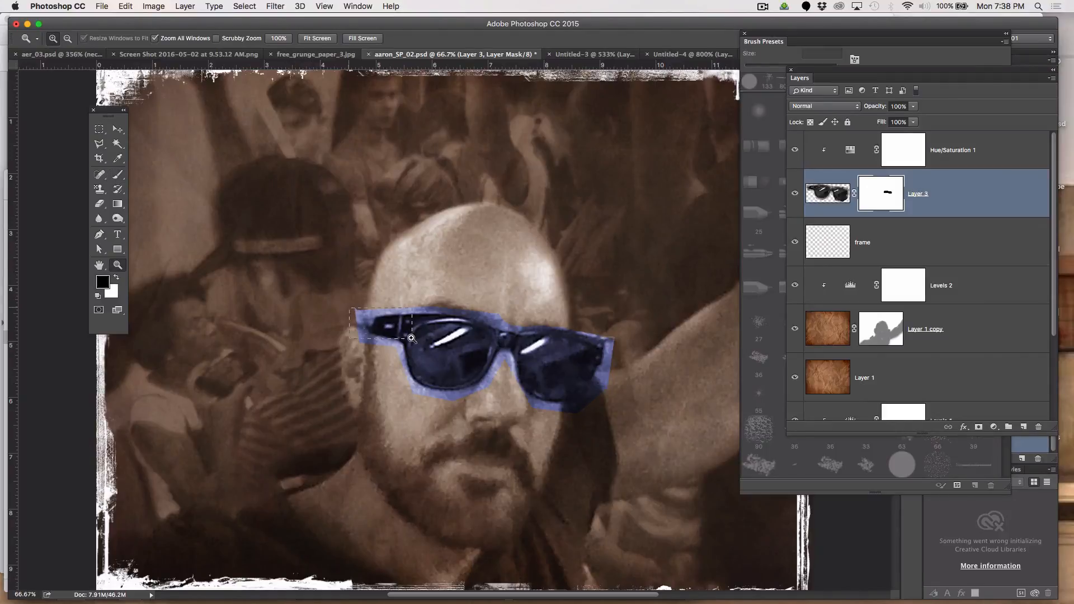
drag(454, 385, 401, 292)
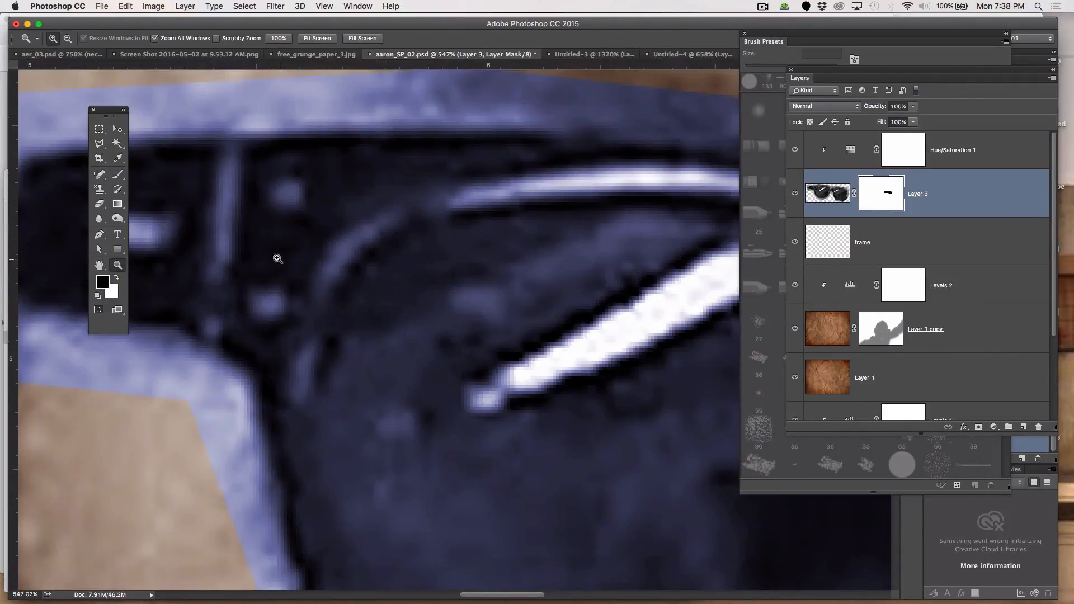
key(super+minus)
key(super+minus)
key(super+minus)
key(super+minus)
key(super+minus)
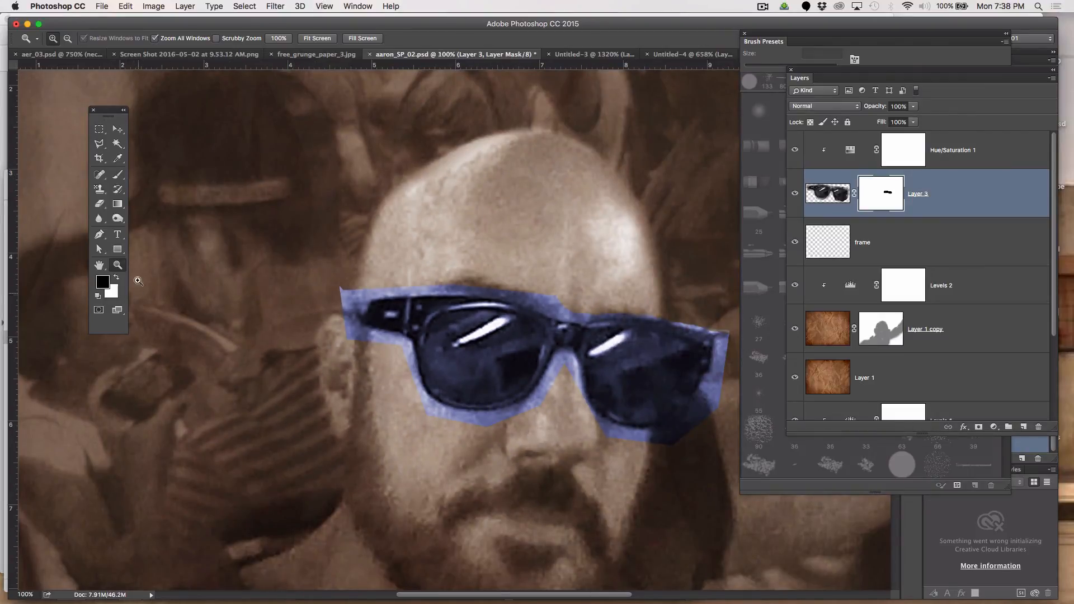
click(101, 205)
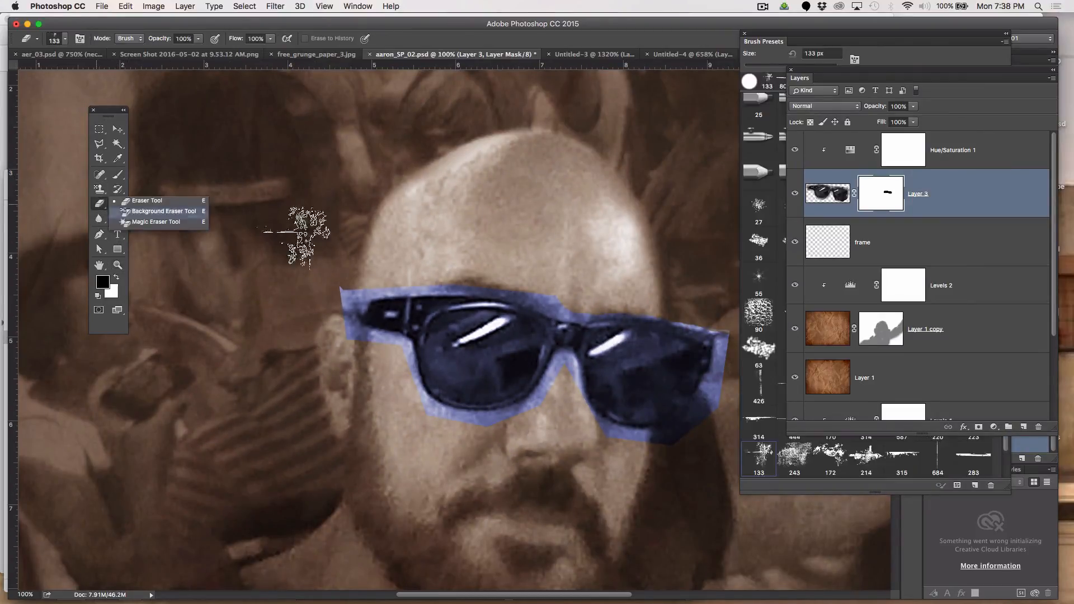
click(109, 111)
click(117, 174)
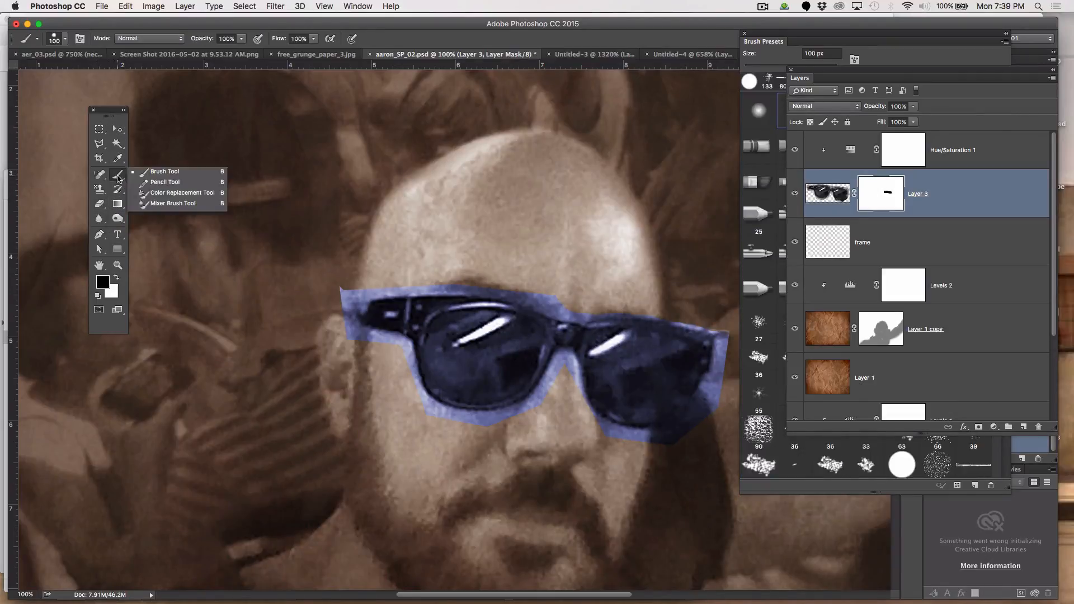
mouse_move(373, 270)
mouse_down()
mouse_move(319, 291)
mouse_move(319, 313)
mouse_move(342, 356)
mouse_move(382, 361)
mouse_up()
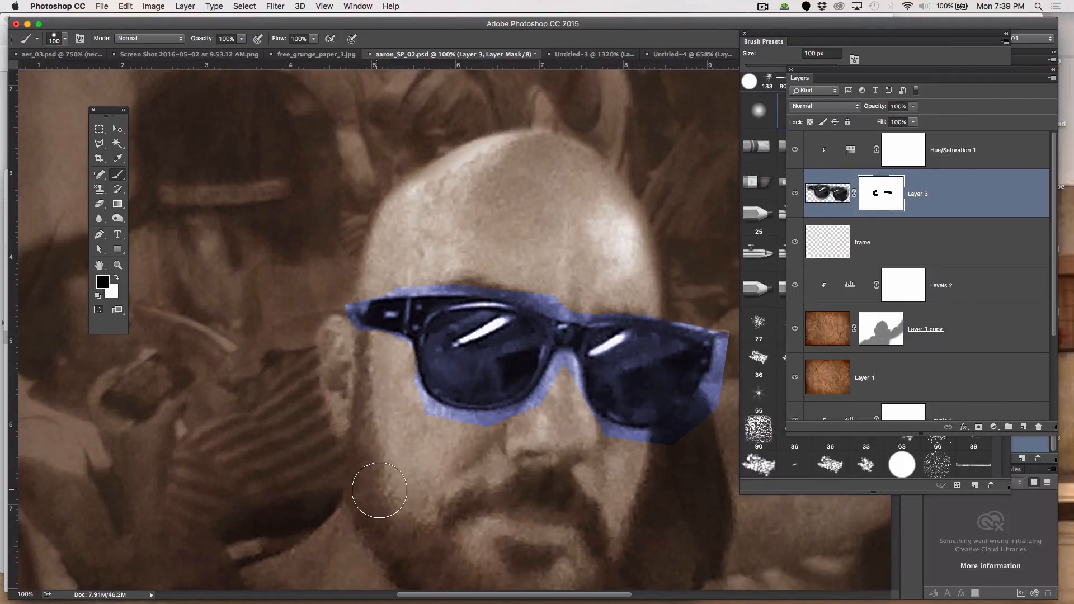
Step: Select the blue fringe beneath the left lens with the Polygonal Lasso, fill it with black on the Layer 3 mask, and deselect
drag(99, 144, 146, 149)
click(361, 327)
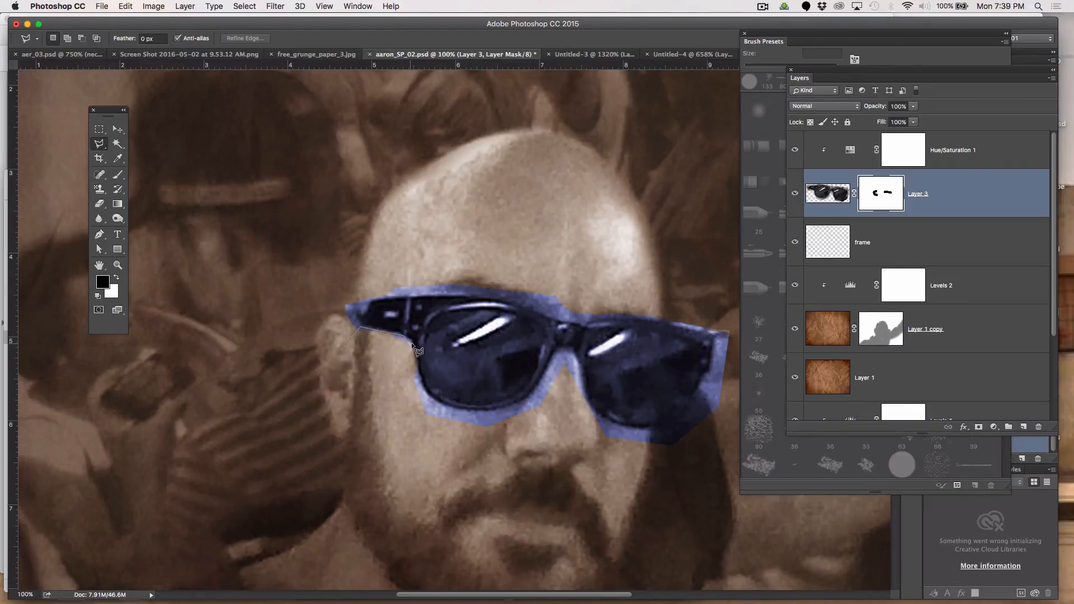
click(413, 342)
double_click(317, 362)
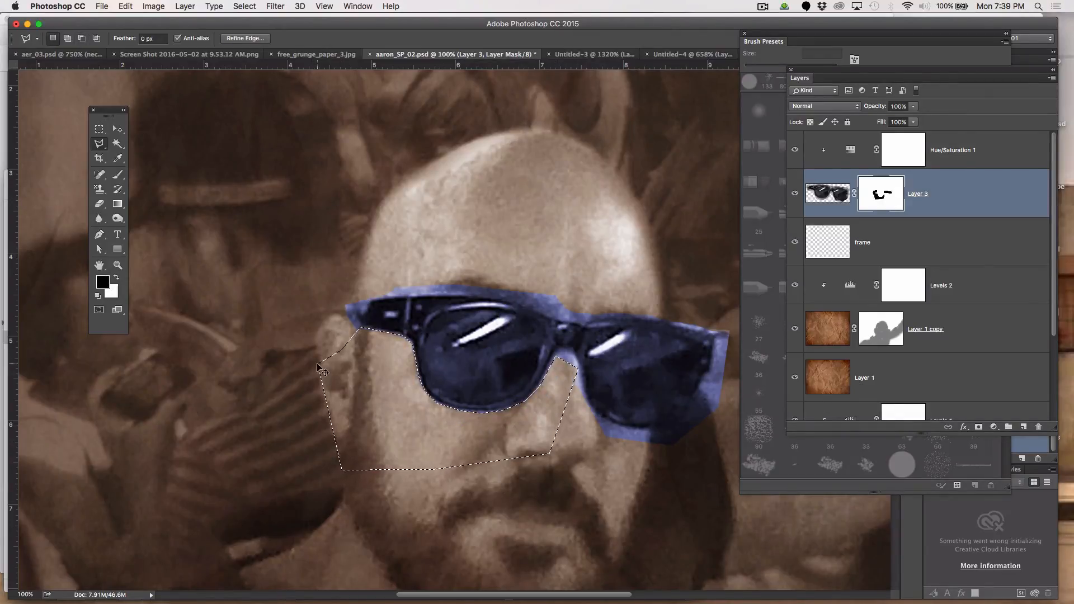
key(super+d)
Step: Select the blue fringe under the bridge and right lens with the Polygonal Lasso, fill it with black on the Layer 3 mask, and deselect
key(super+minus)
key(super+minus)
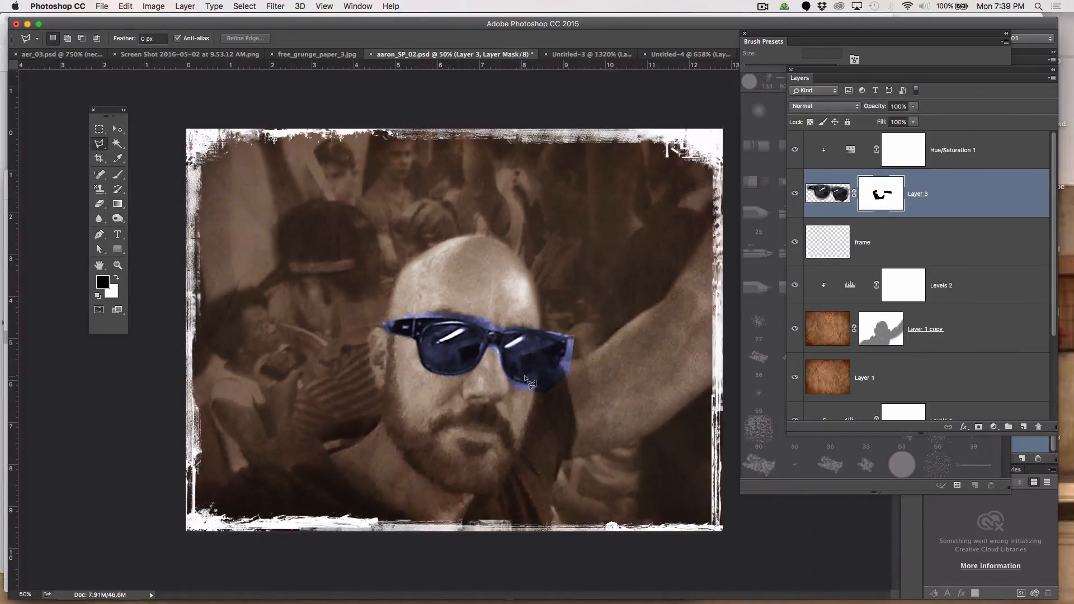
key(z)
drag(374, 310, 639, 424)
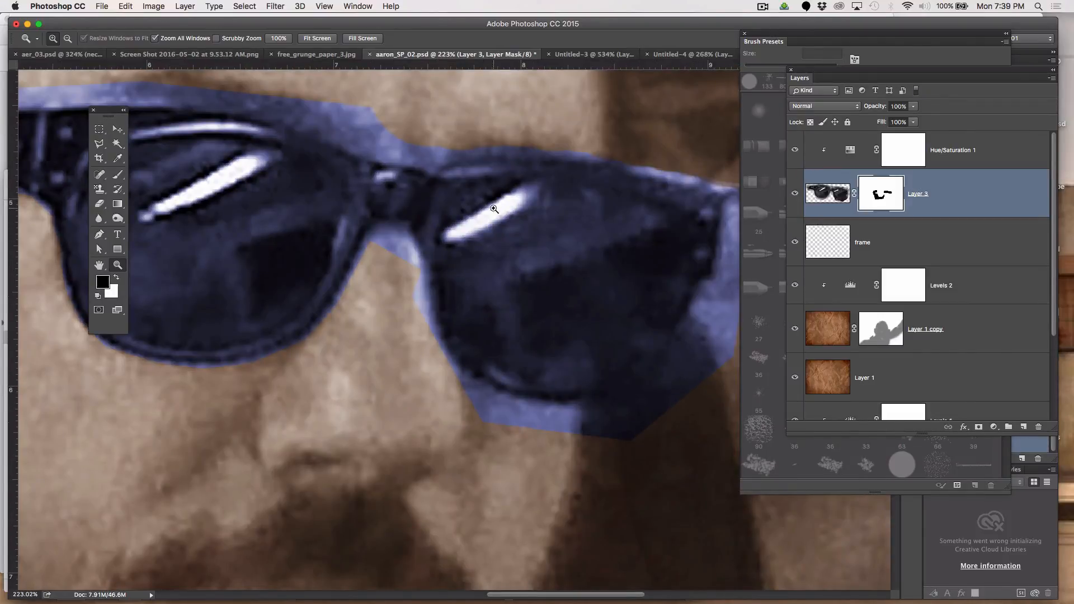
click(99, 144)
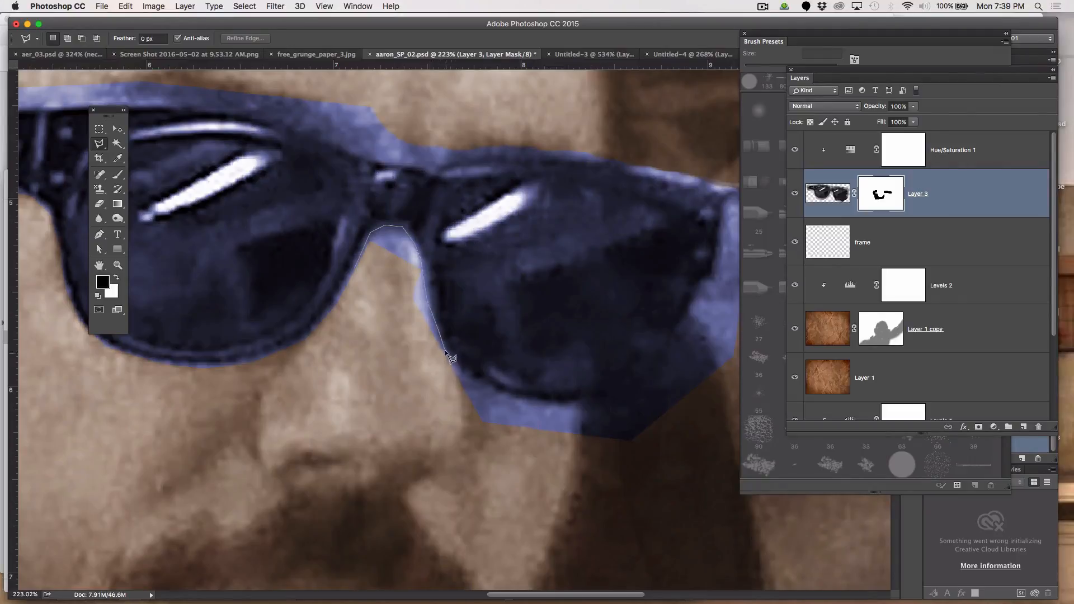
click(472, 378)
click(631, 399)
click(657, 383)
click(673, 356)
click(704, 282)
click(716, 348)
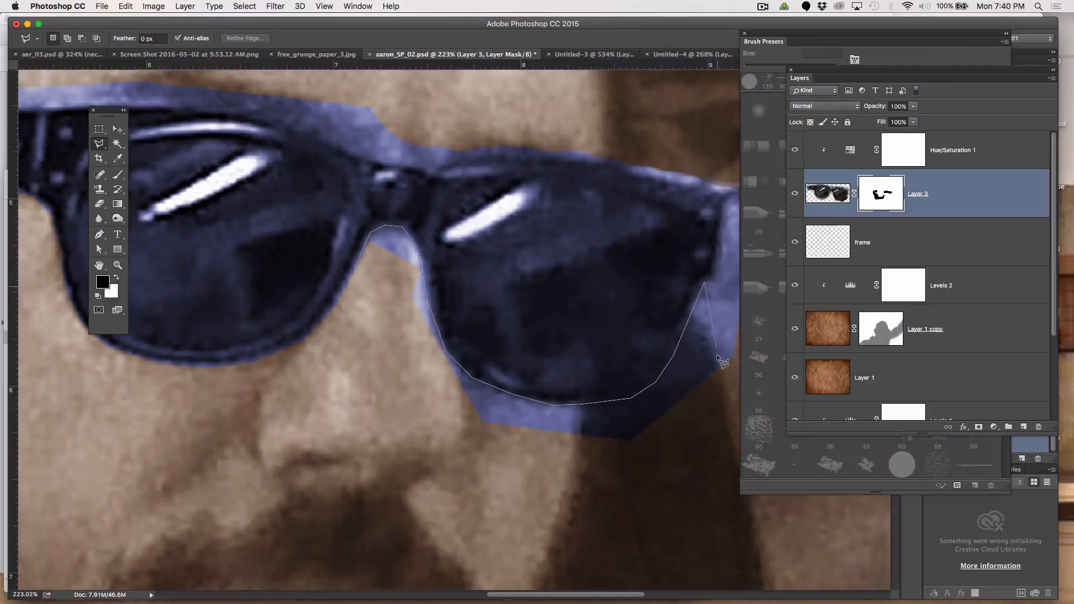
click(713, 439)
click(574, 466)
click(338, 477)
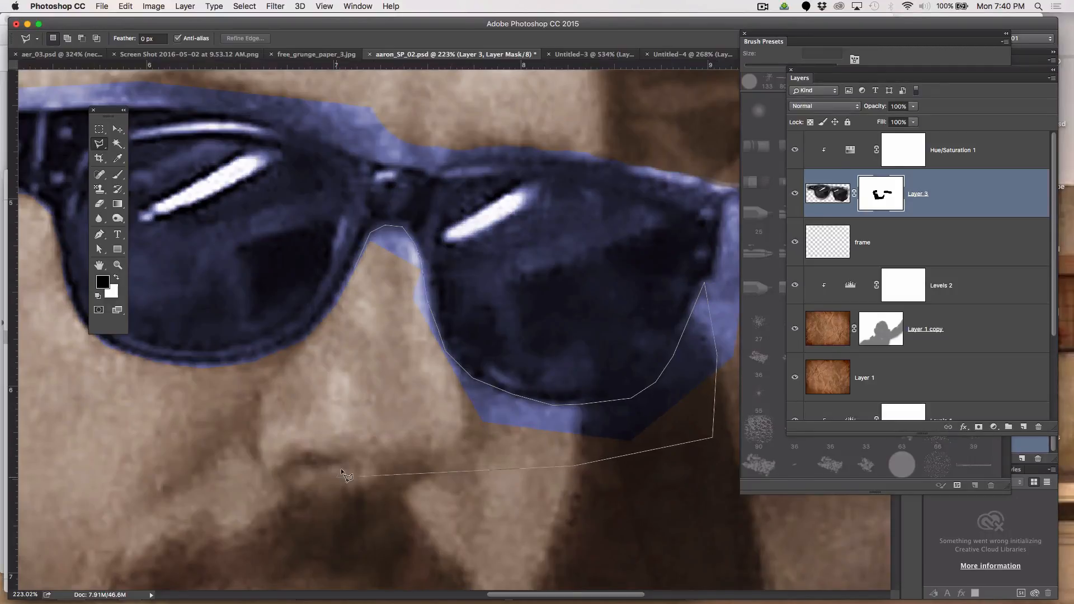
double_click(356, 409)
key(BackSpace)
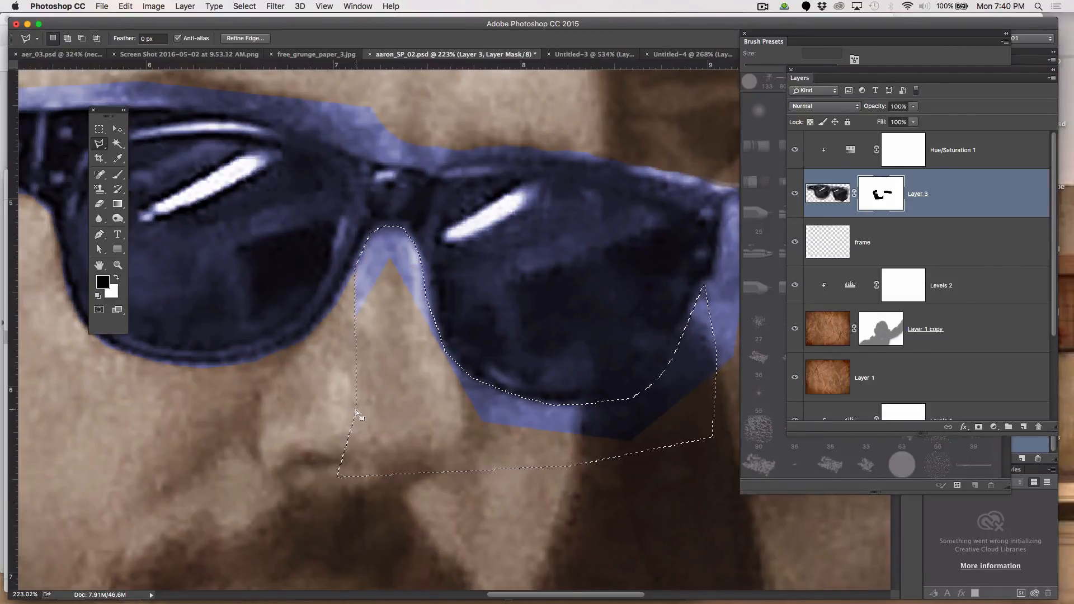
key(alt)
key(ctrl+z)
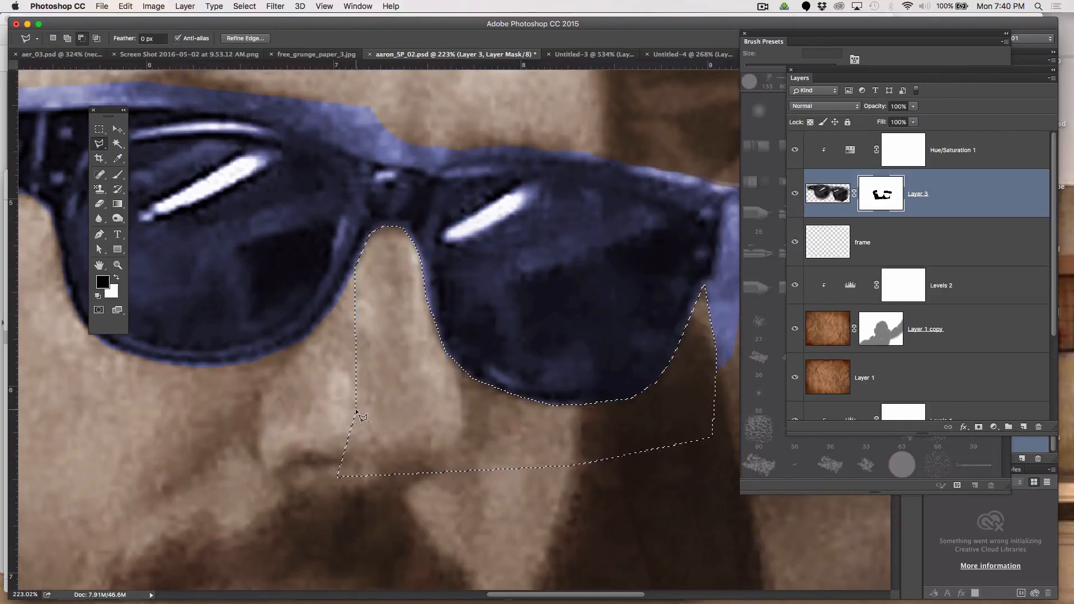
key(ctrl+d)
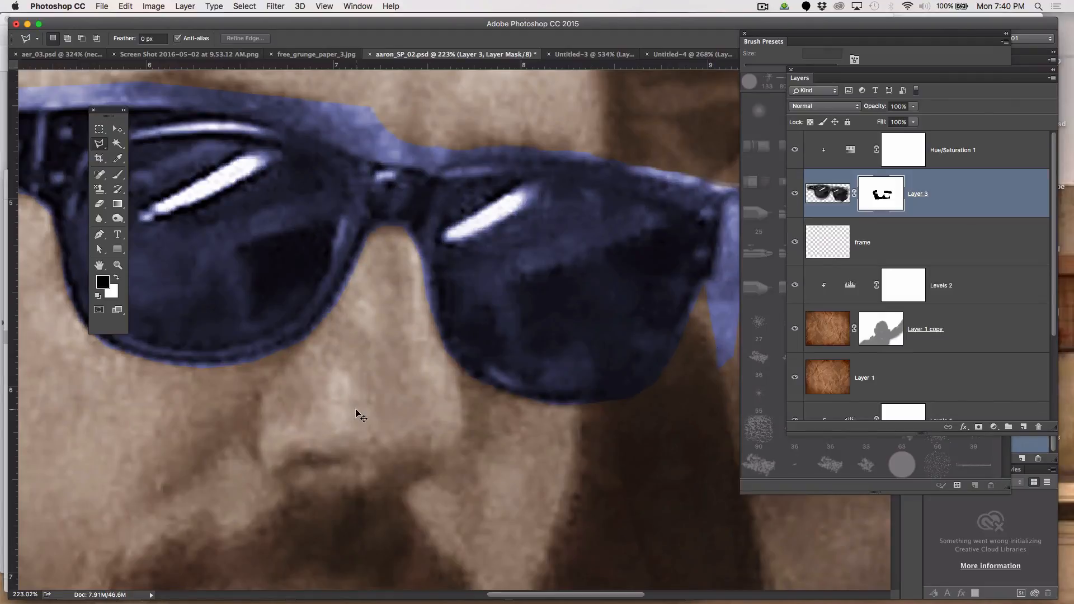
key(ctrl+1)
key(ctrl+minus)
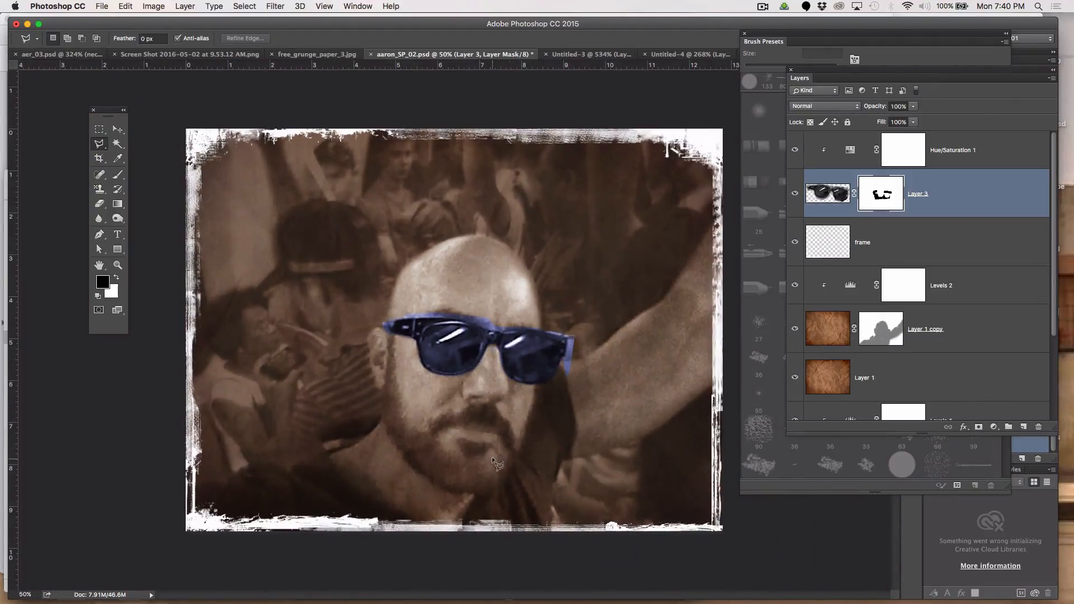
click(767, 6)
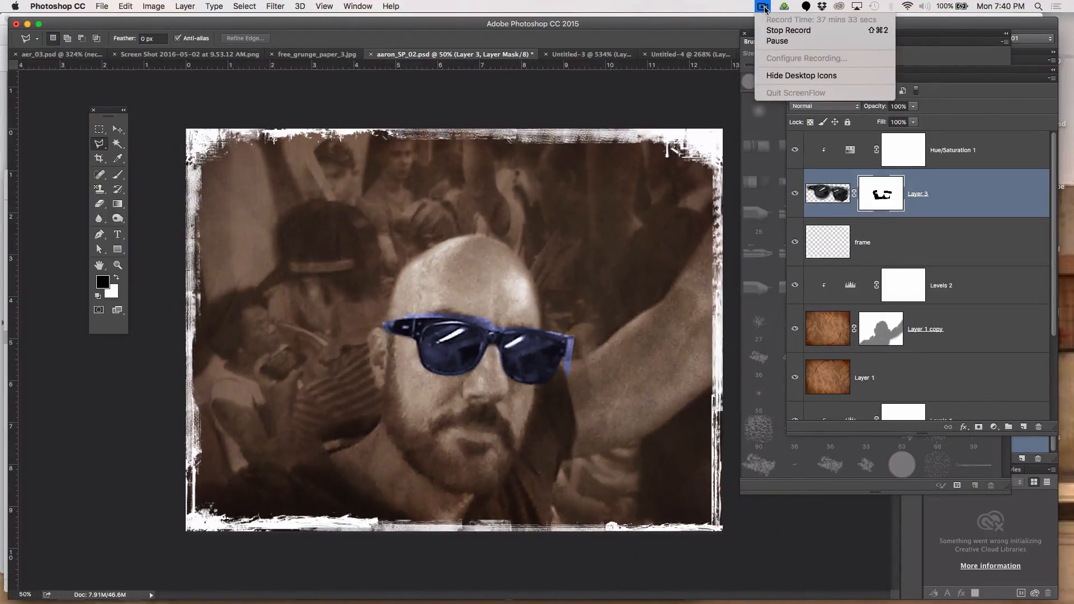
click(772, 39)
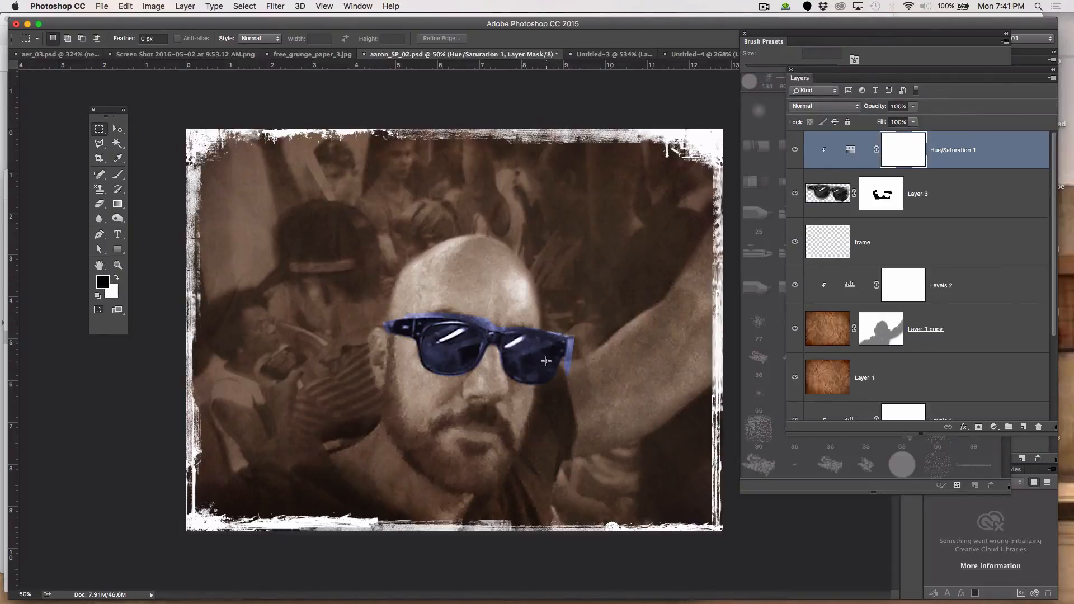
Step: Select the blue fringe along the left temple arm, above the left lens and over the bridge with the Polygonal Lasso
key(z)
click(572, 350)
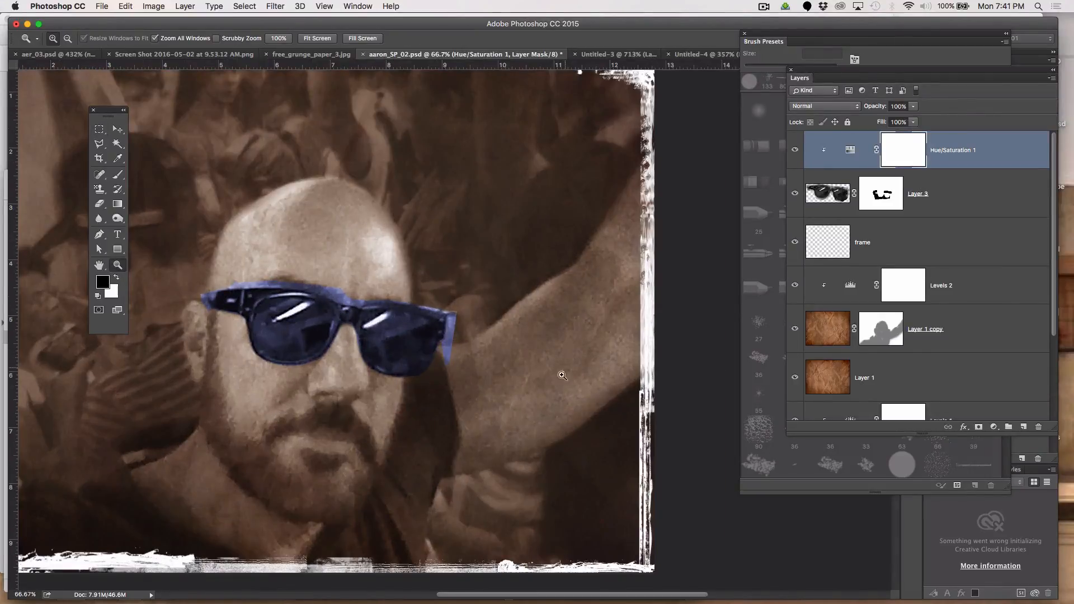
click(435, 337)
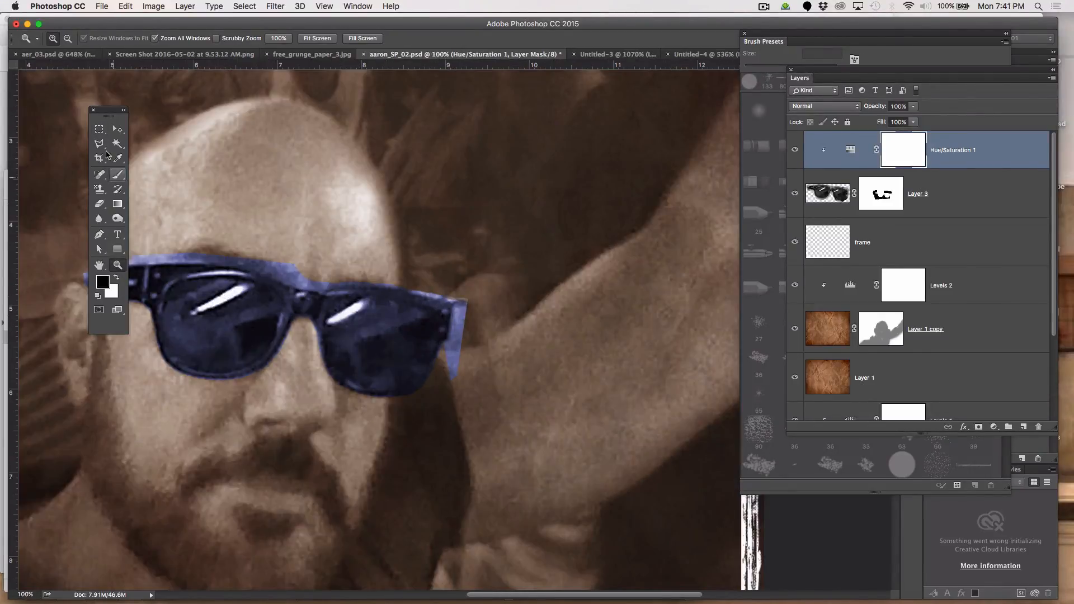
drag(106, 114, 584, 101)
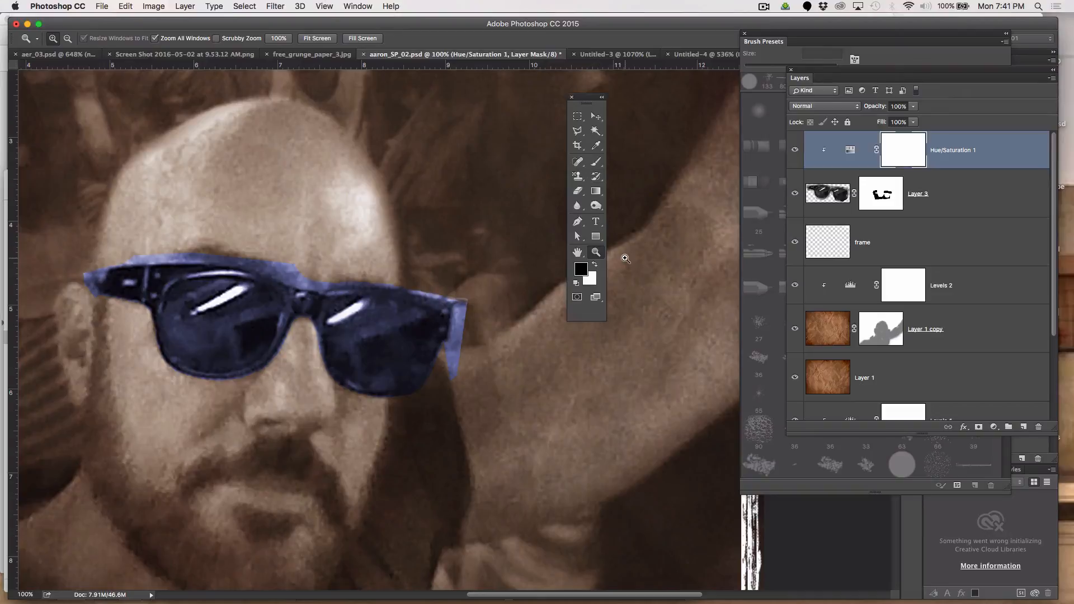
click(580, 131)
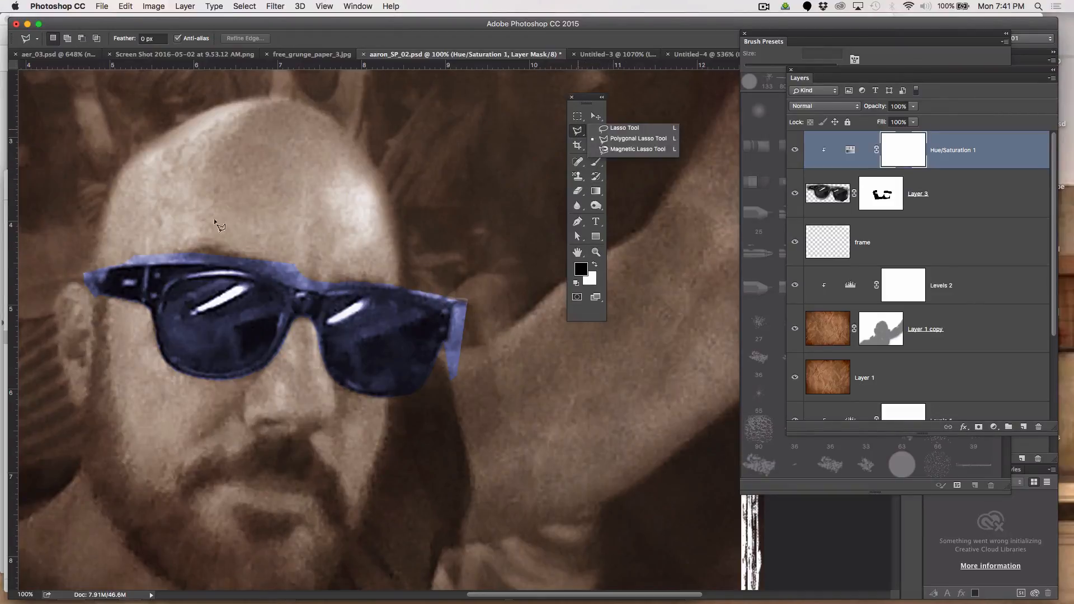
click(99, 292)
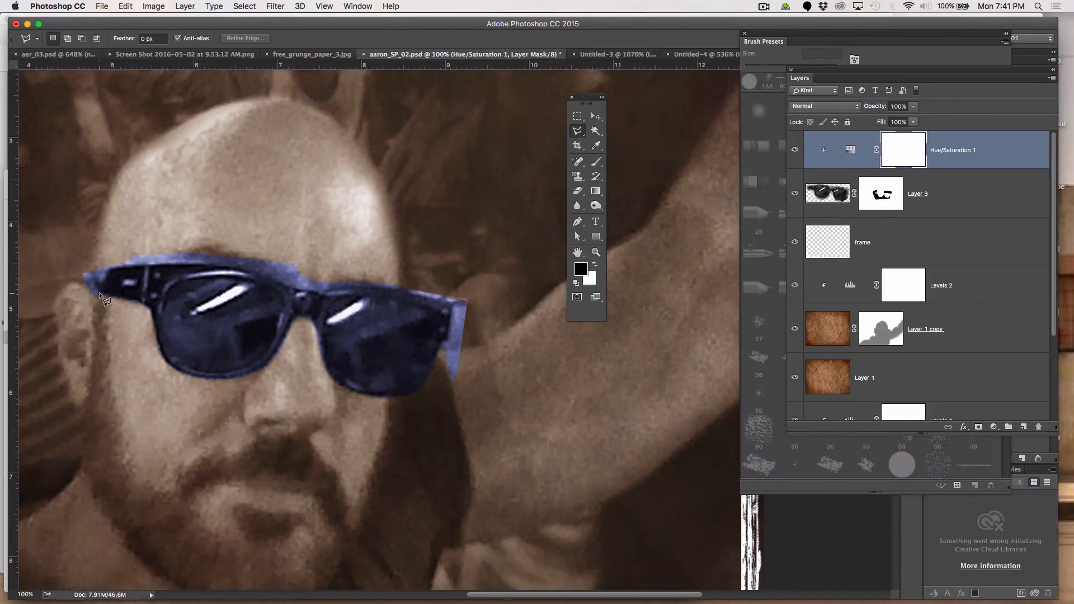
click(99, 280)
click(116, 258)
click(296, 288)
click(324, 291)
click(346, 288)
click(384, 257)
click(266, 124)
click(115, 132)
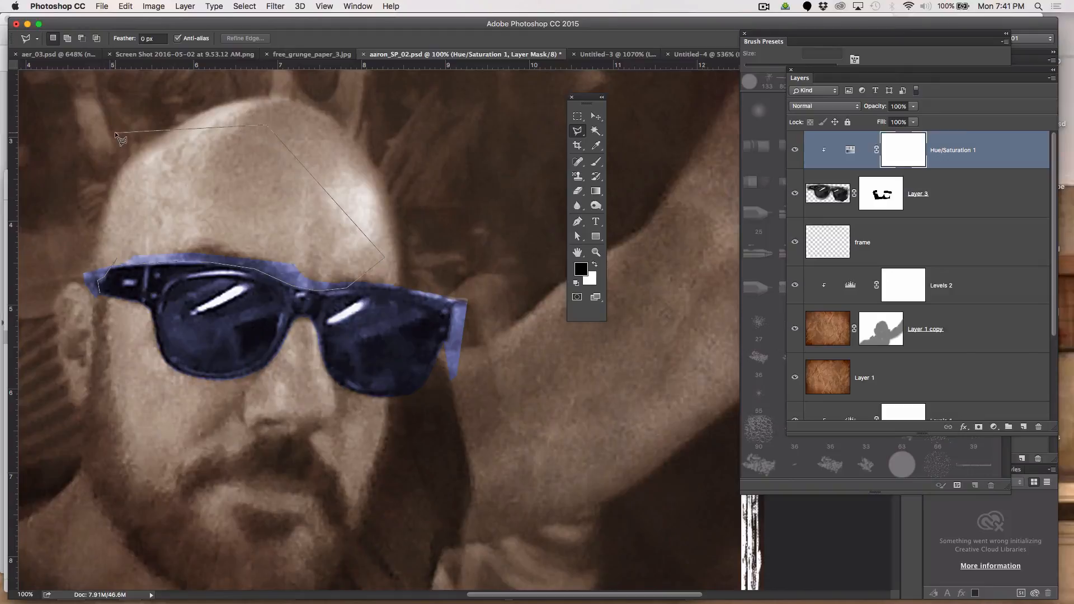
click(52, 143)
double_click(61, 398)
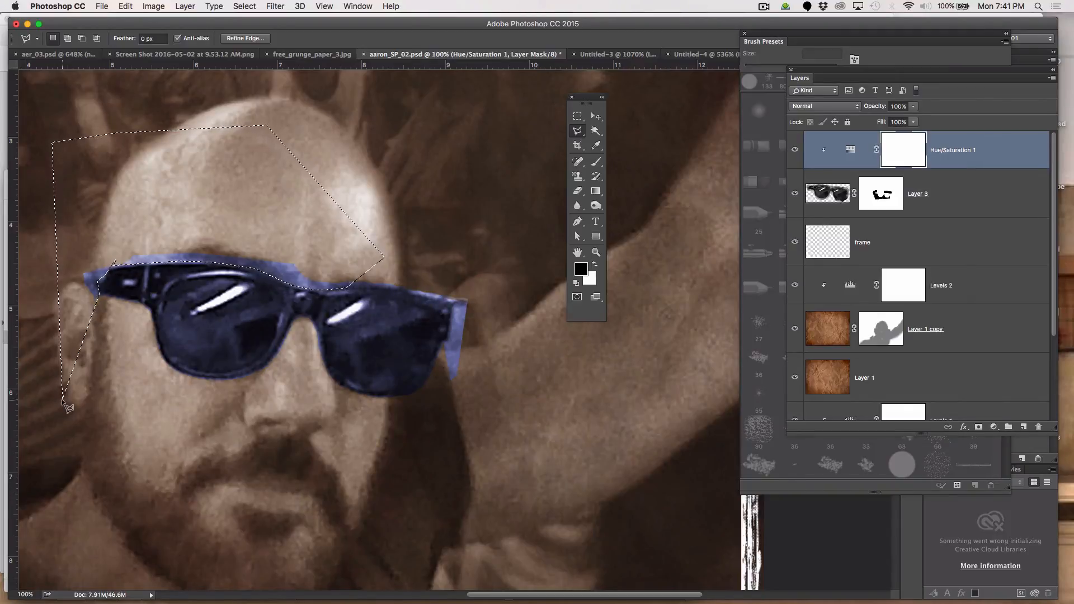
Step: Fill the selected fringe with black on the Layer 3 mask, leaving the Hue/Saturation 1 mask white, and deselect
key(alt+BackSpace)
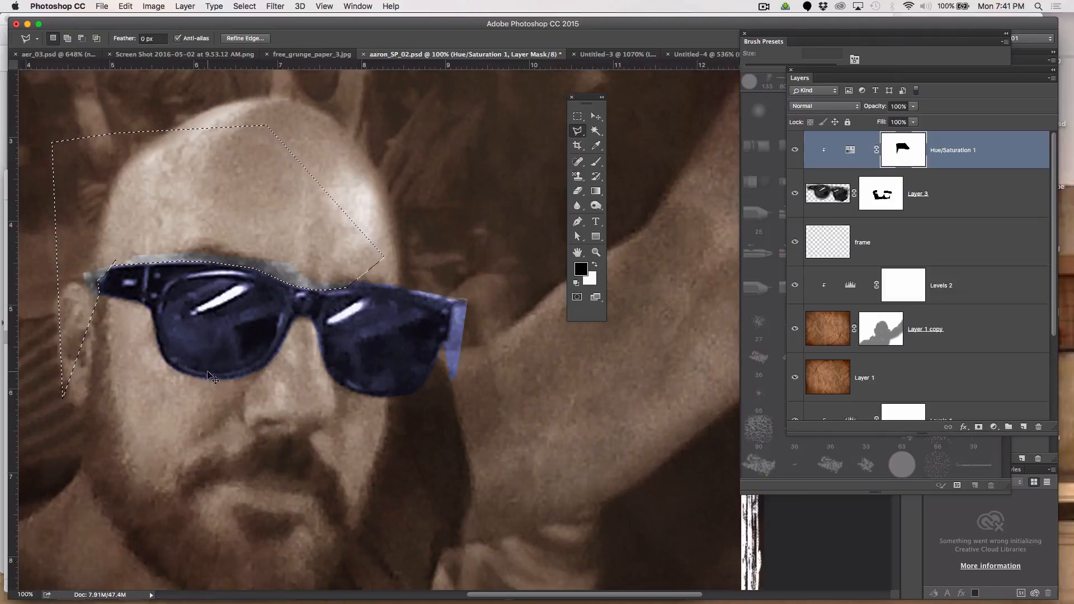
key(super+z)
click(881, 199)
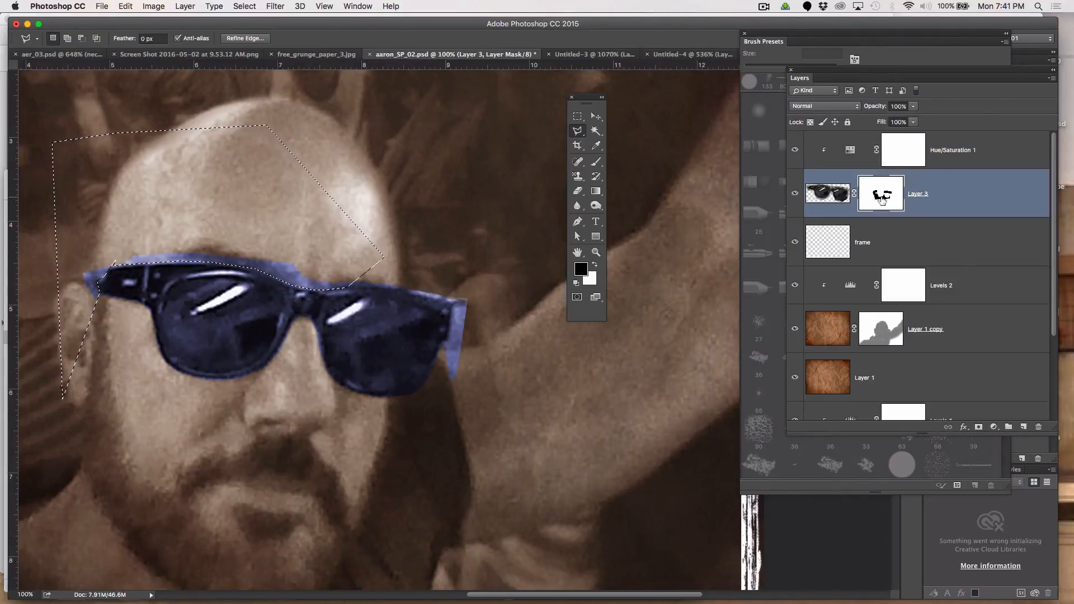
key(alt+BackSpace)
key(super+d)
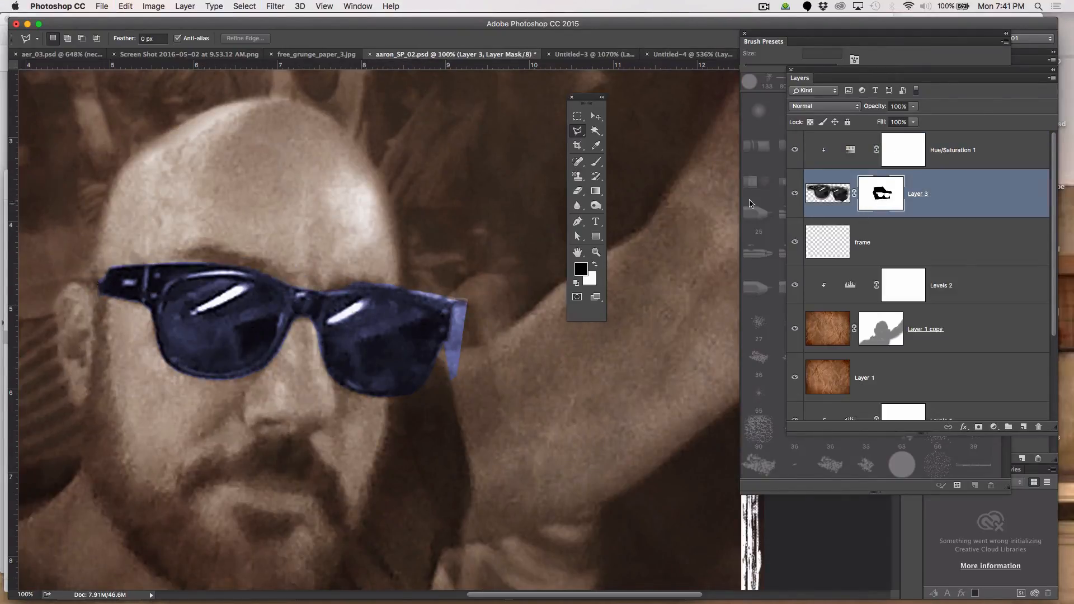
Step: Select the blue fringe above and beside the right lens with the Polygonal Lasso, fill it with black on the Layer 3 mask, and deselect
click(330, 267)
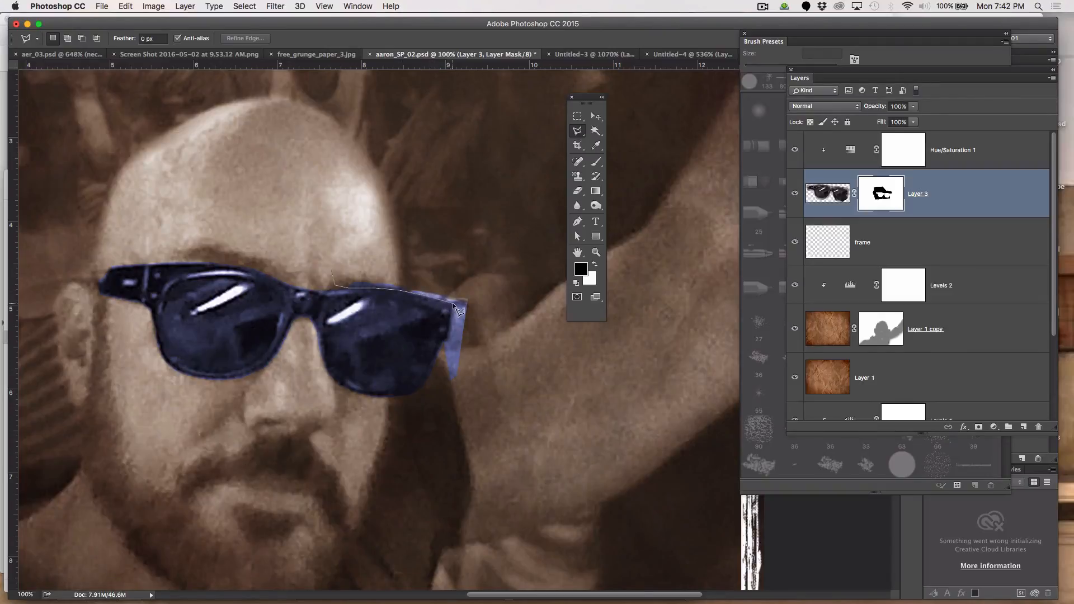
click(443, 343)
click(438, 407)
click(538, 347)
click(481, 203)
double_click(403, 200)
key(alt+BackSpace)
key(super+d)
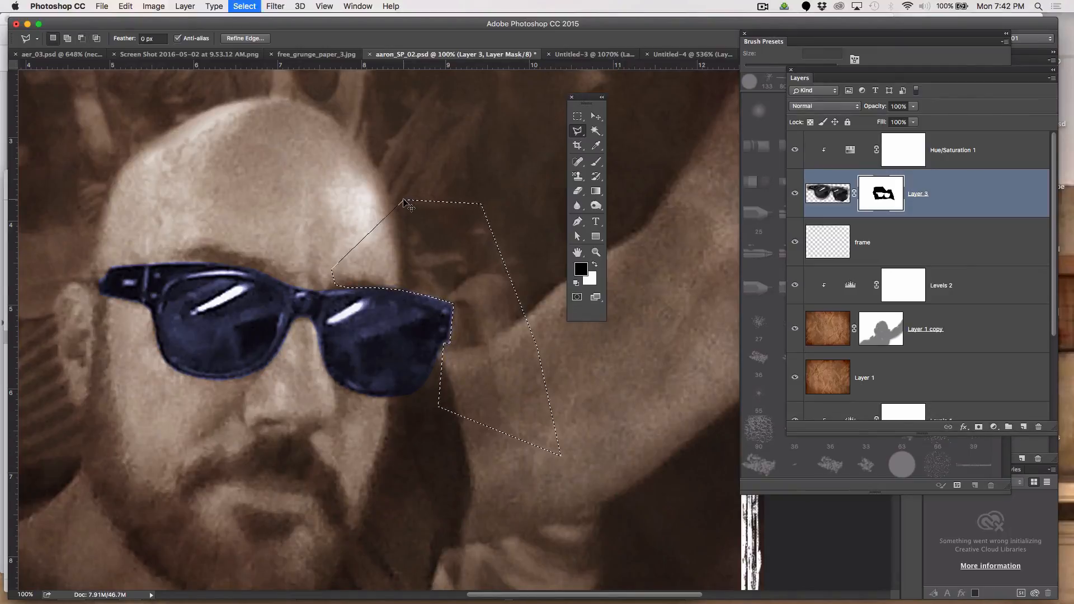
key(super+minus)
key(super+minus)
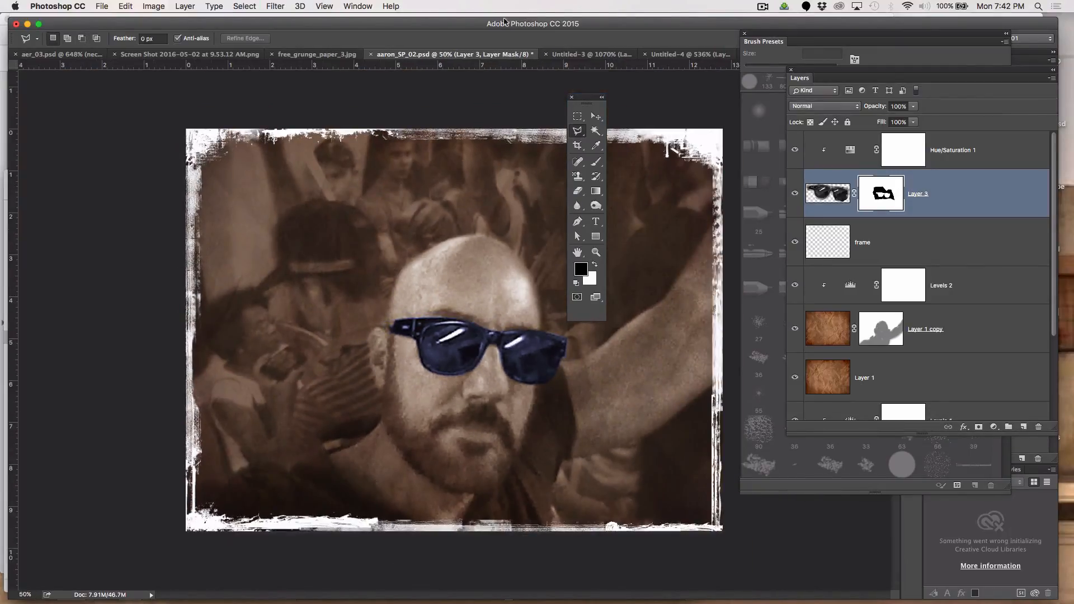
drag(586, 98, 116, 120)
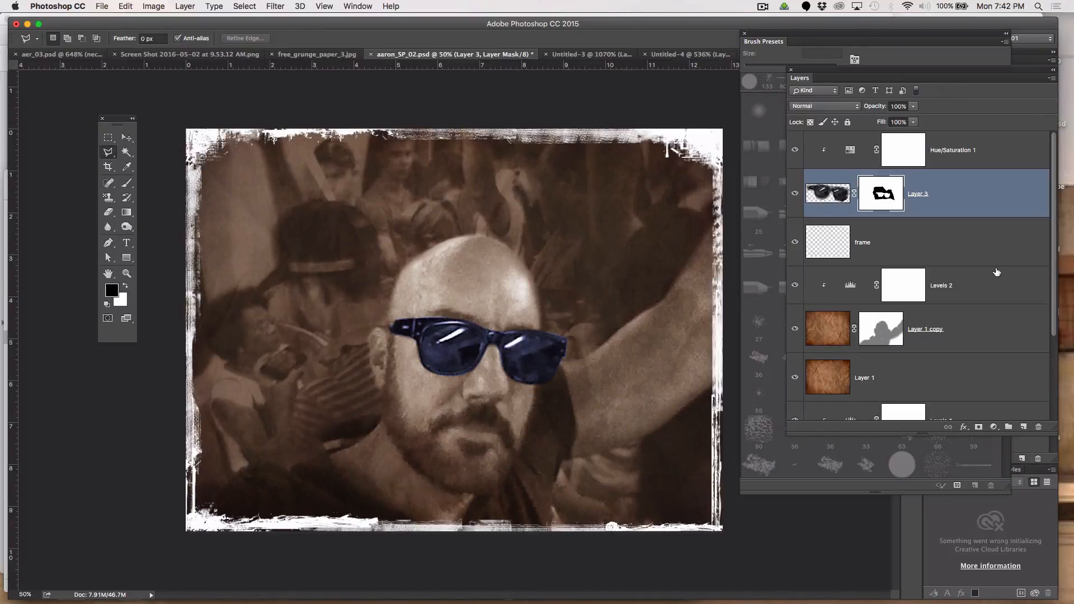